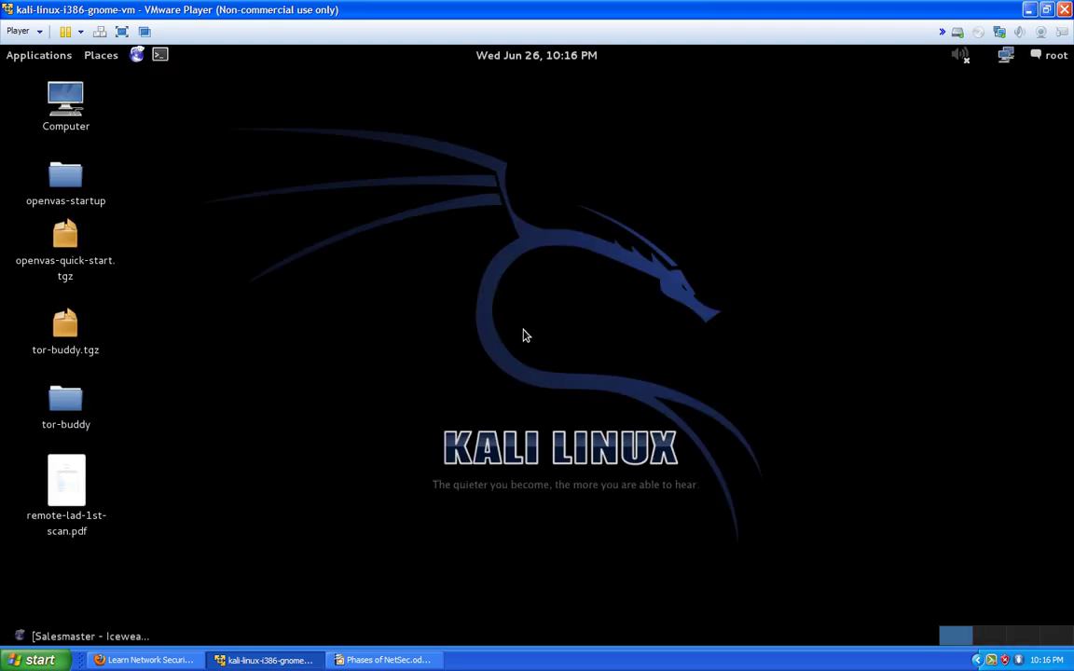
# Restore the Salesmaster contact page window and close the unrelated High Speed Business Internet tab
pyautogui.click(137, 642)
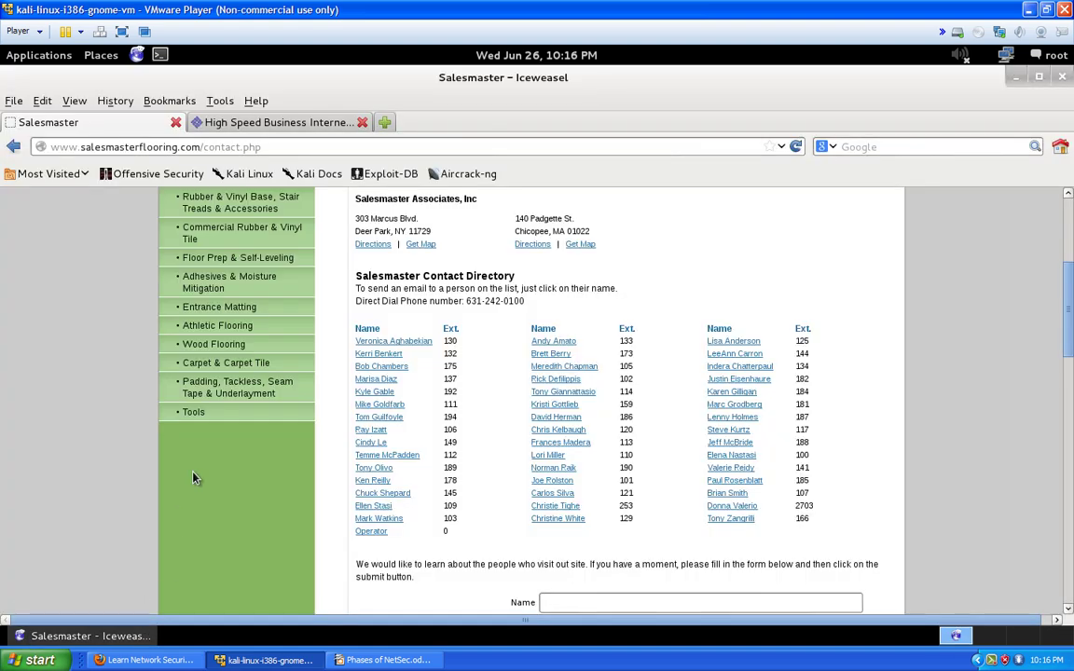
pyautogui.click(361, 123)
pyautogui.click(269, 146)
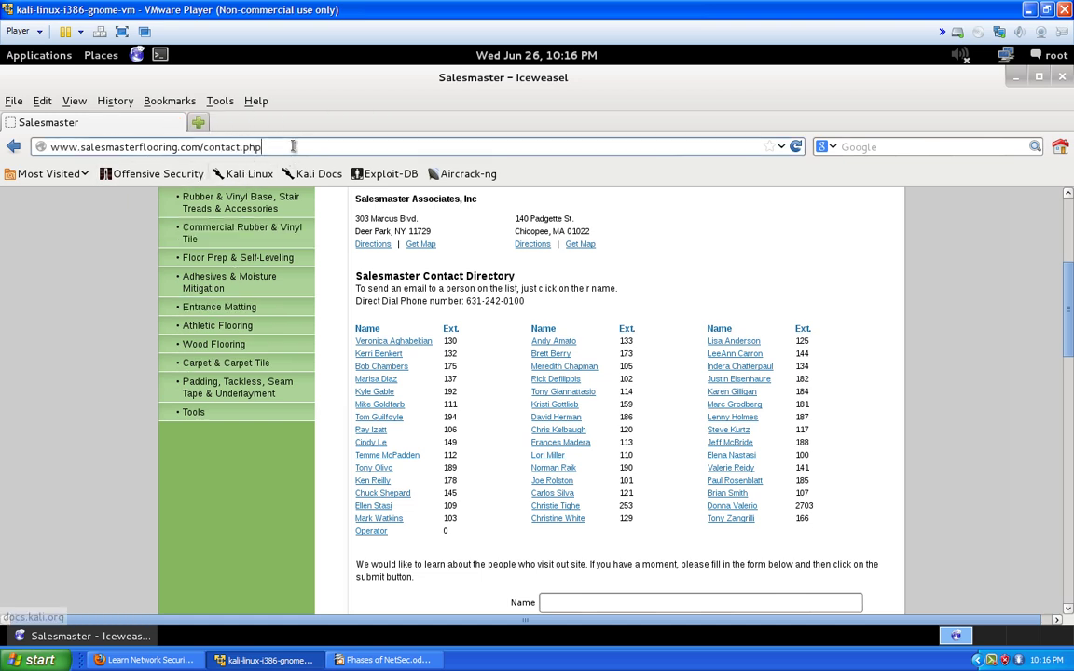
pyautogui.press('BackSpace')
pyautogui.press('BackSpace')
pyautogui.press('BackSpace')
pyautogui.press('BackSpace')
pyautogui.press('BackSpace')
pyautogui.press('BackSpace')
pyautogui.press('BackSpace')
pyautogui.press('BackSpace')
pyautogui.press('BackSpace')
pyautogui.press('BackSpace')
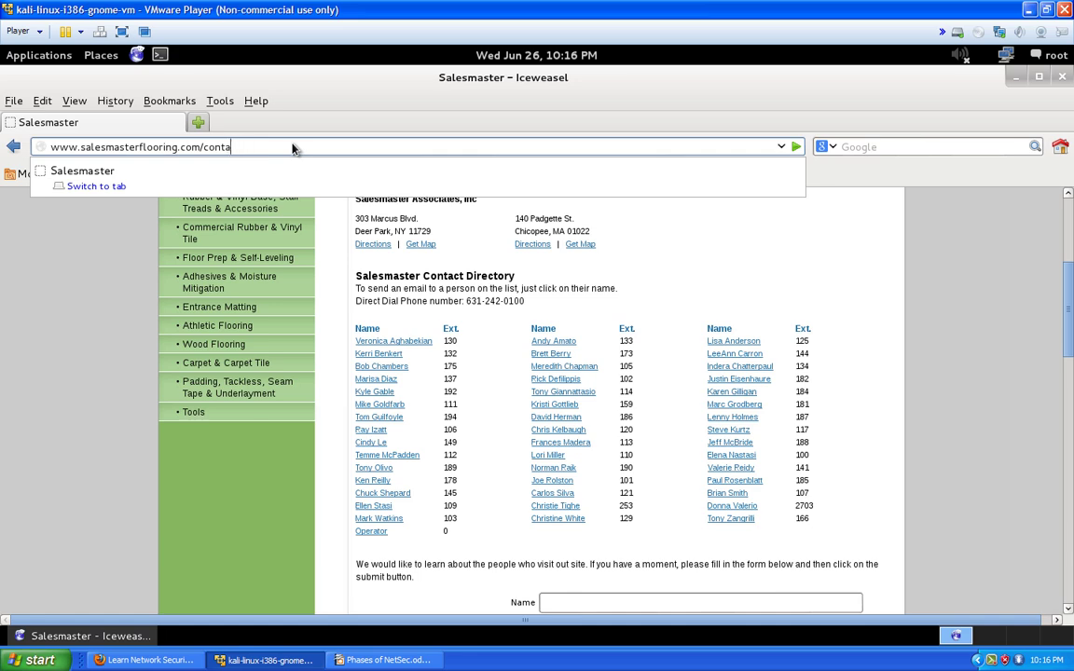
pyautogui.press('Return')
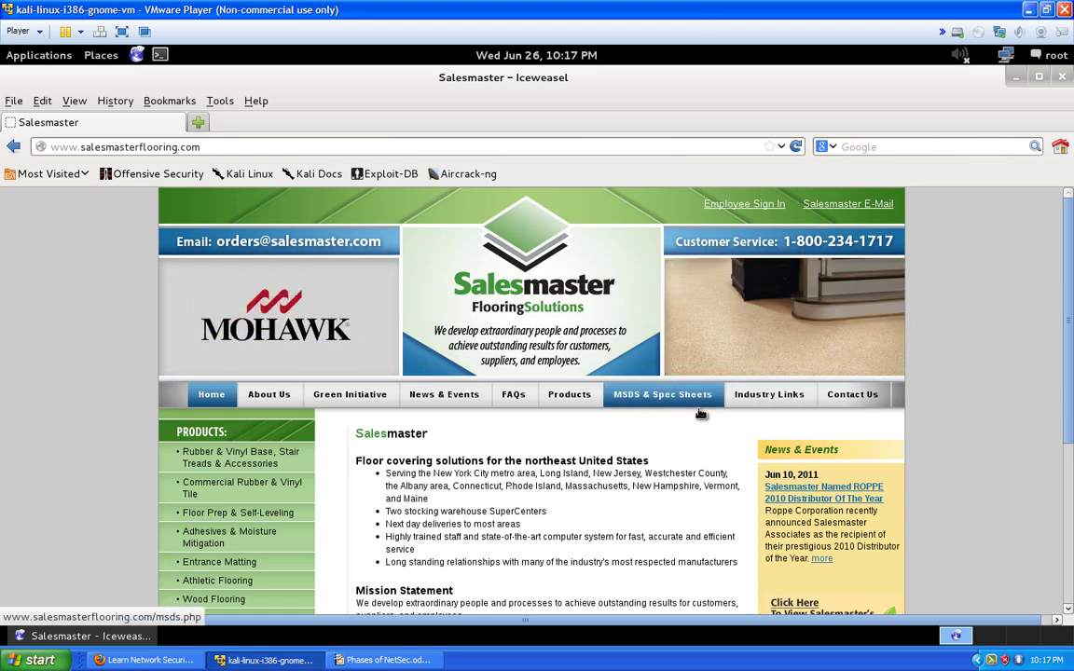
# Scroll through the Salesmaster homepage content, then open a new blank tab beside it
pyautogui.scroll(-4, 616, 367)
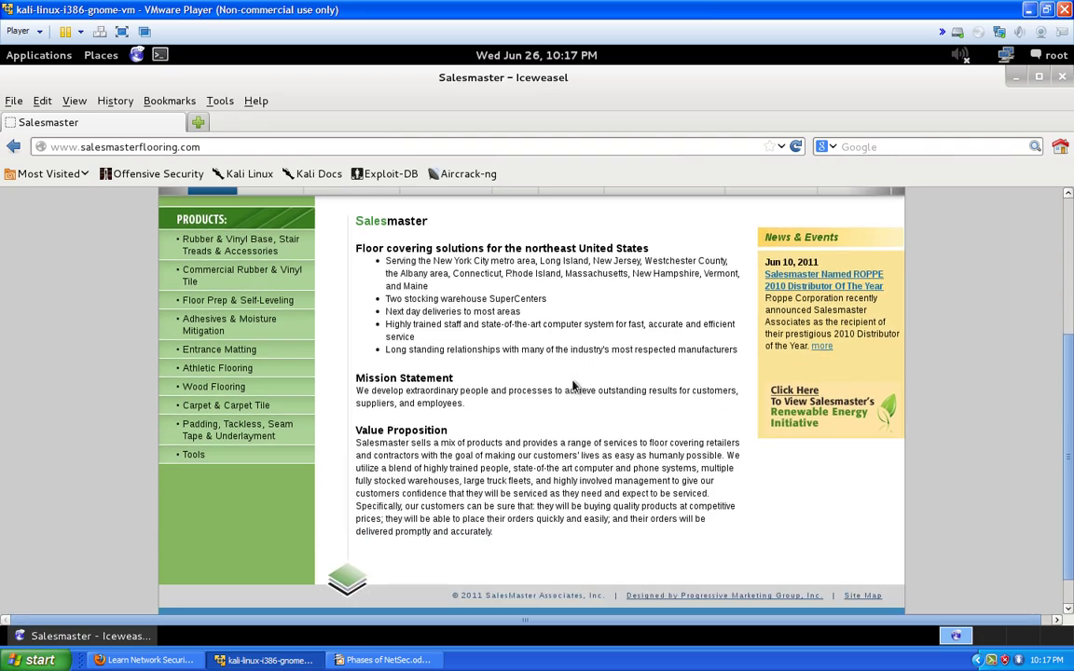
pyautogui.scroll(5, 574, 384)
pyautogui.scroll(-6, 573, 384)
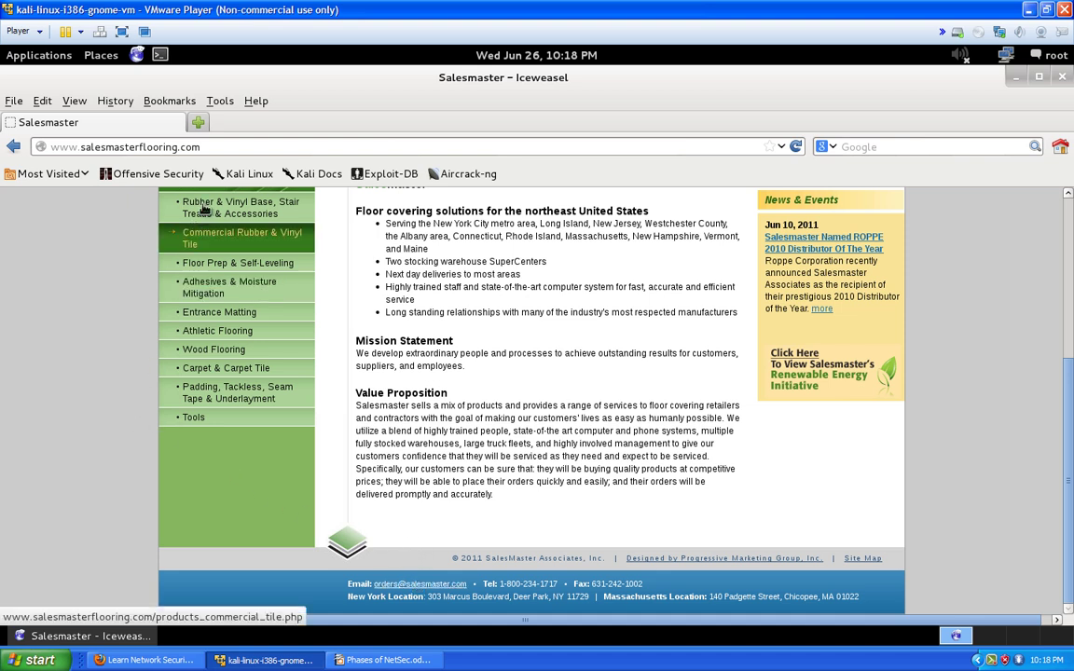
pyautogui.click(198, 122)
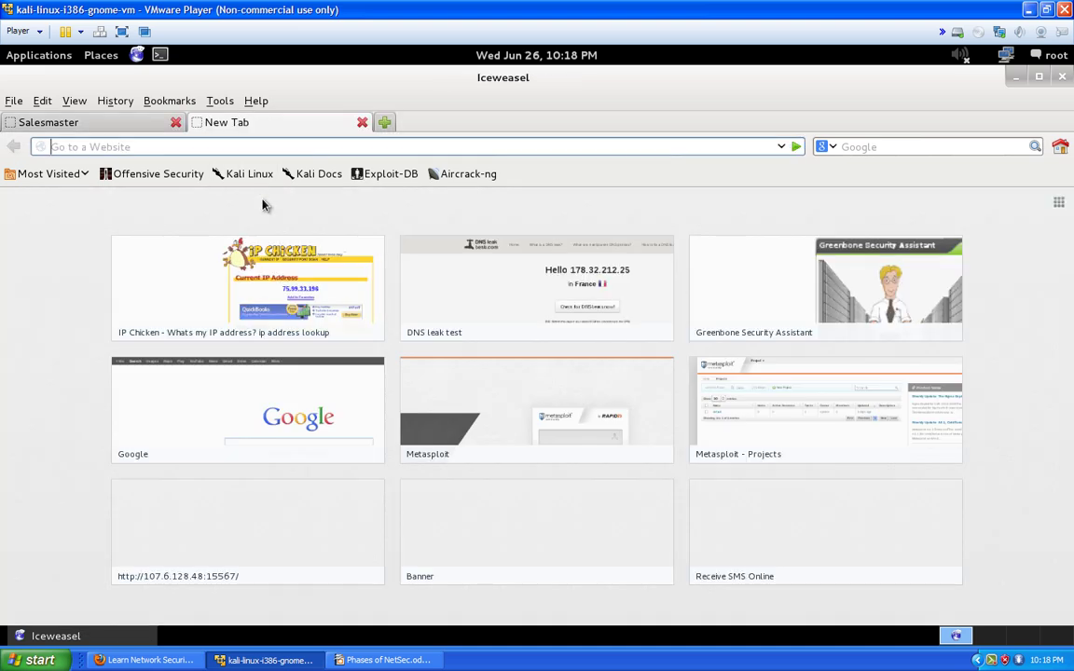
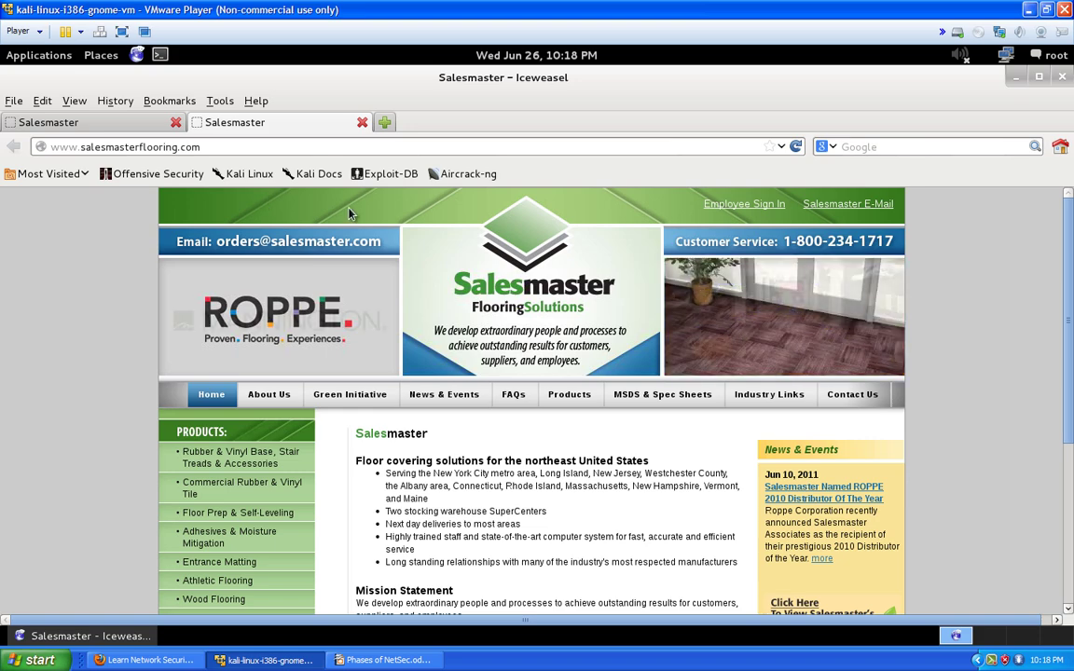
# Scroll to the Salesmaster footer and select the New York and Massachusetts location addresses
pyautogui.scroll(-2, 379, 314)
pyautogui.scroll(-3, 405, 345)
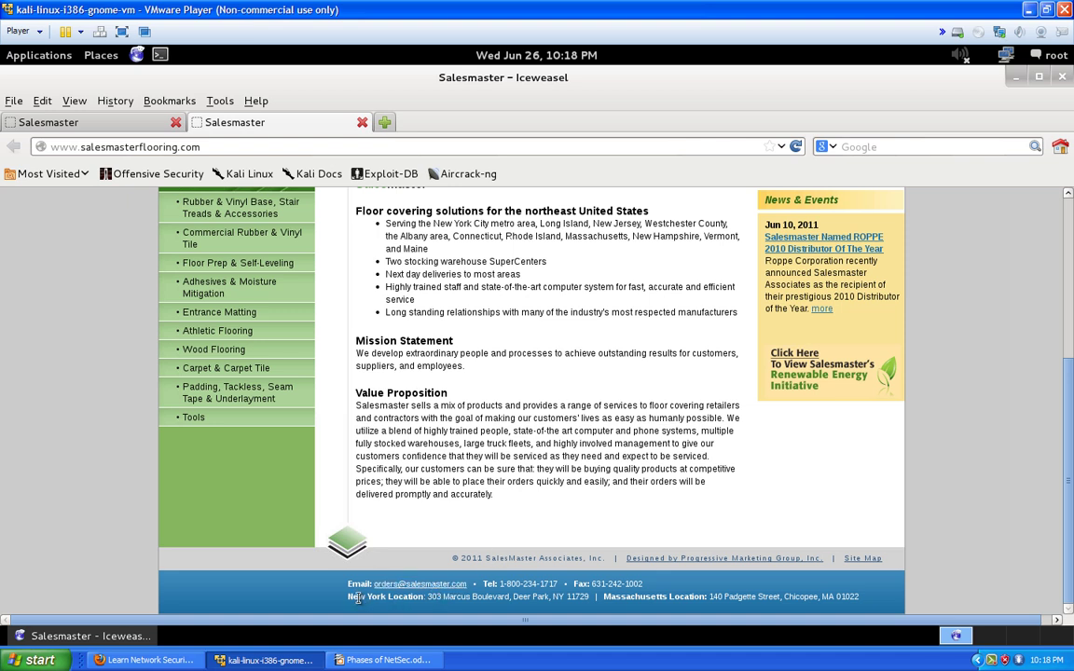
pyautogui.moveTo(349, 602); pyautogui.dragTo(597, 601)
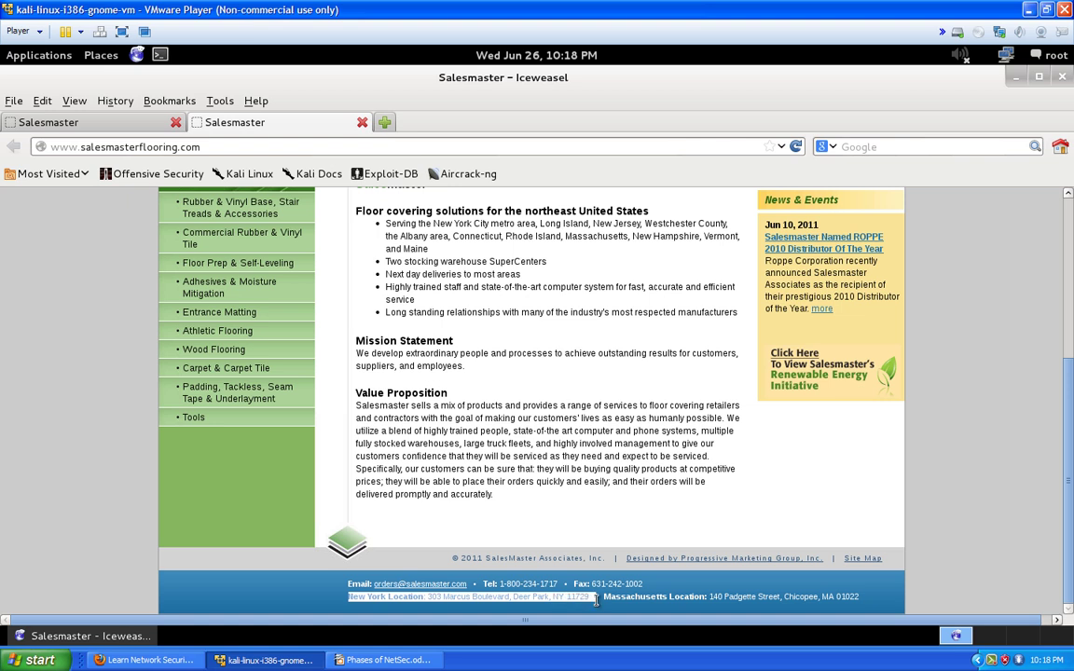
pyautogui.moveTo(604, 602); pyautogui.dragTo(845, 589)
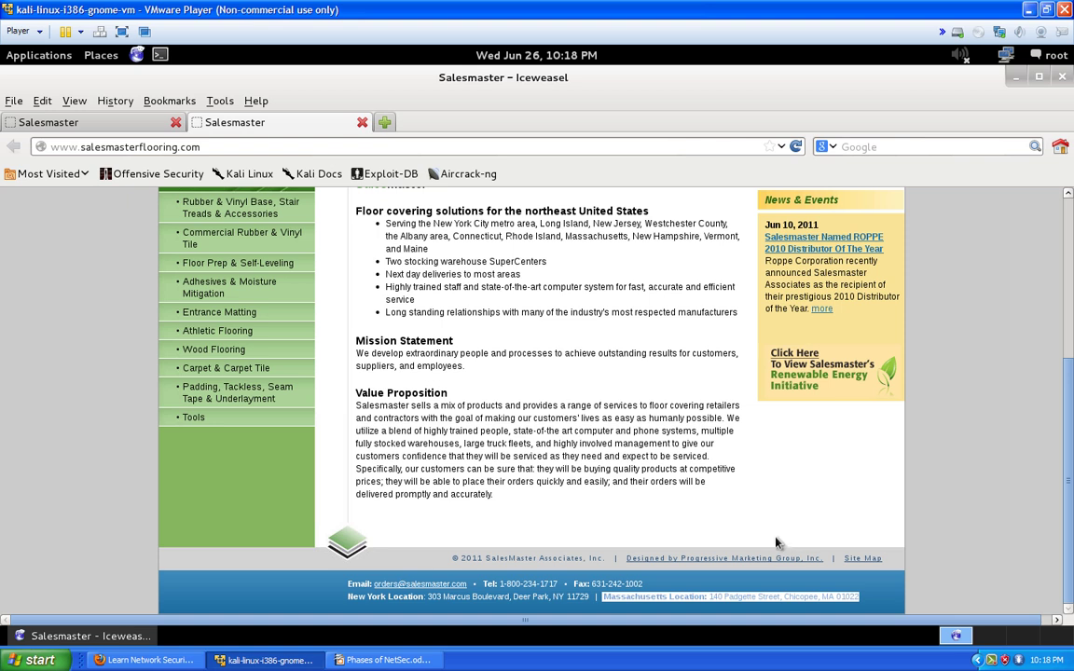
# Launch Leafpad from Applications > Accessories to get a blank untitled document
pyautogui.click(24, 58)
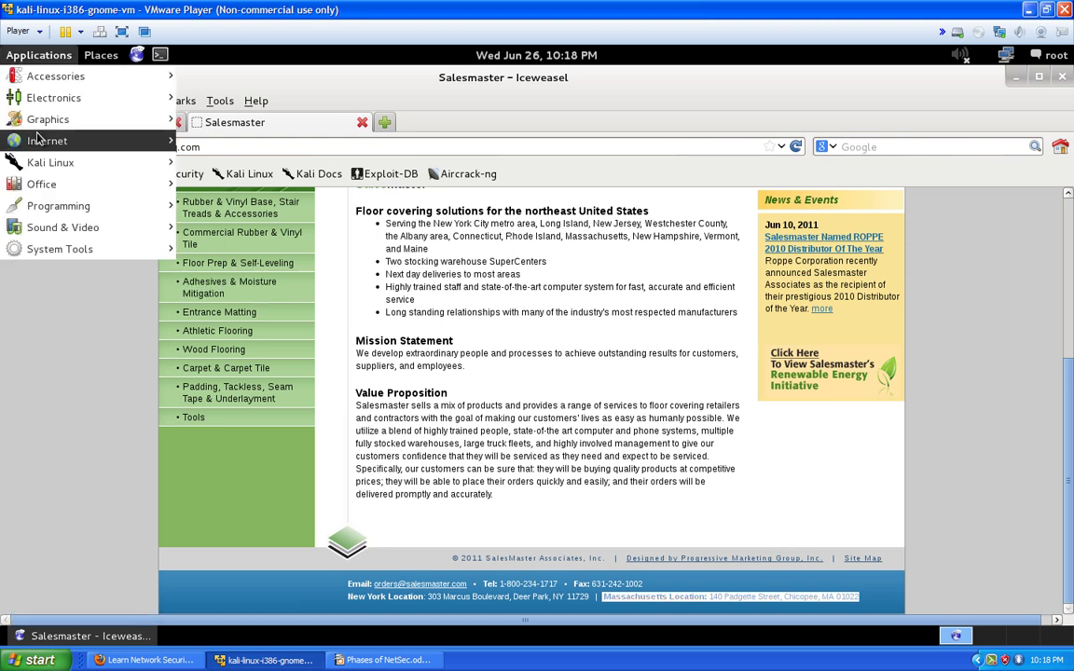
pyautogui.moveTo(75, 105)
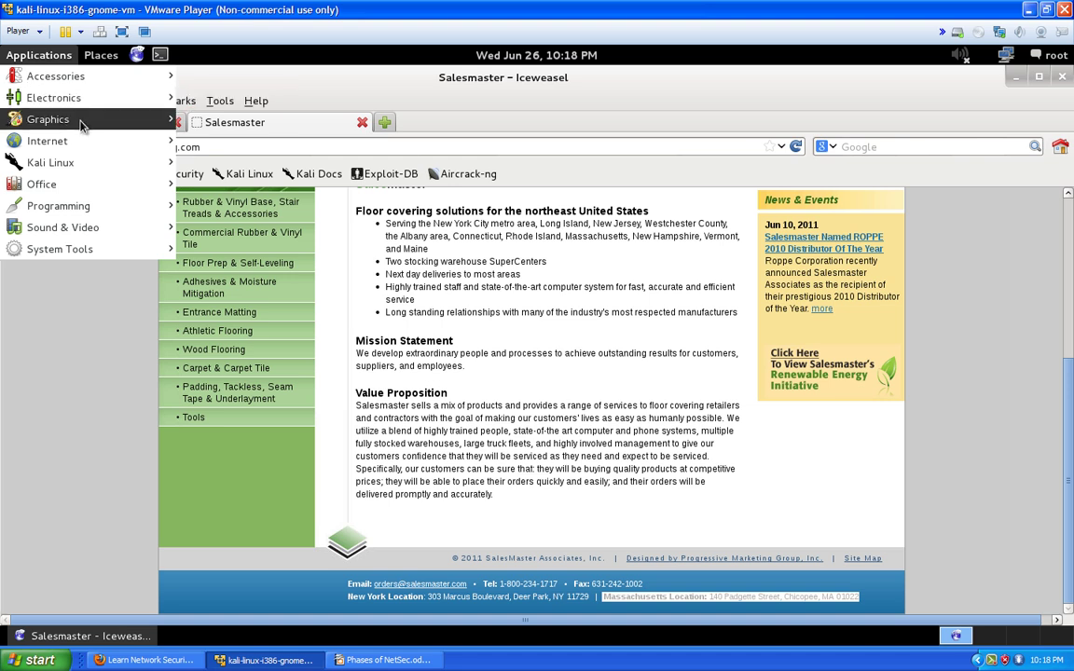
pyautogui.moveTo(82, 131)
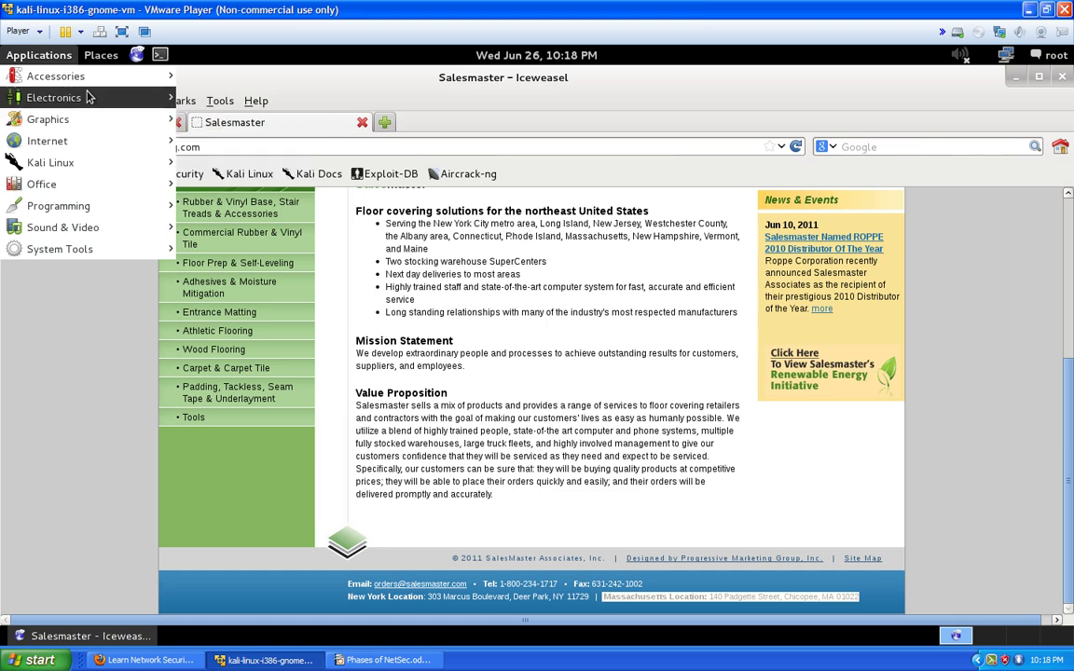
pyautogui.moveTo(92, 86)
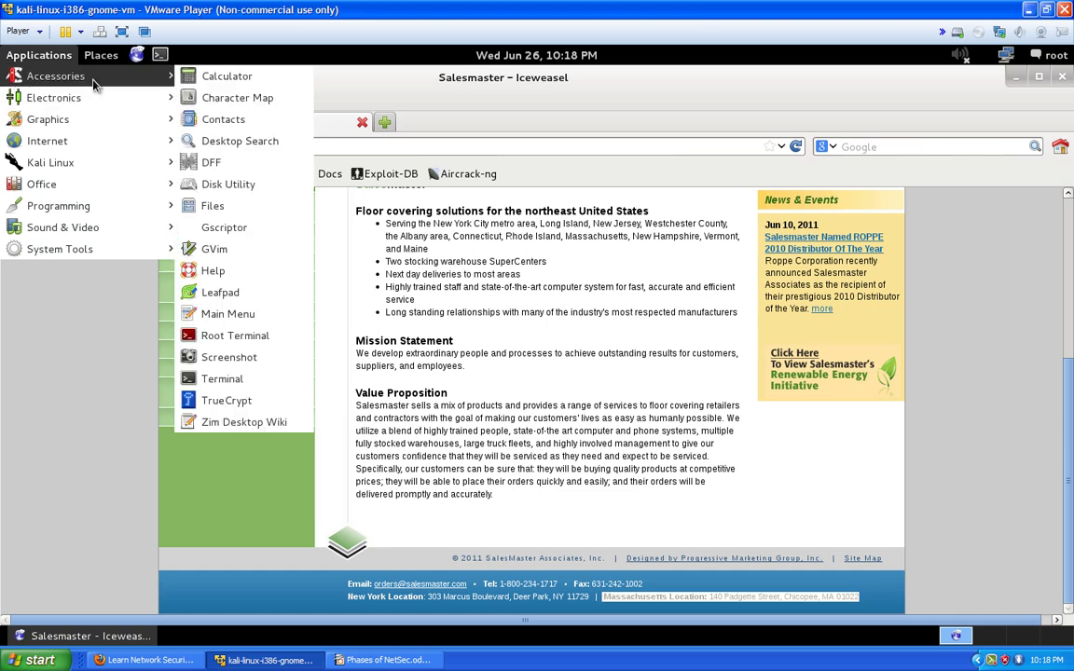
pyautogui.click(245, 292)
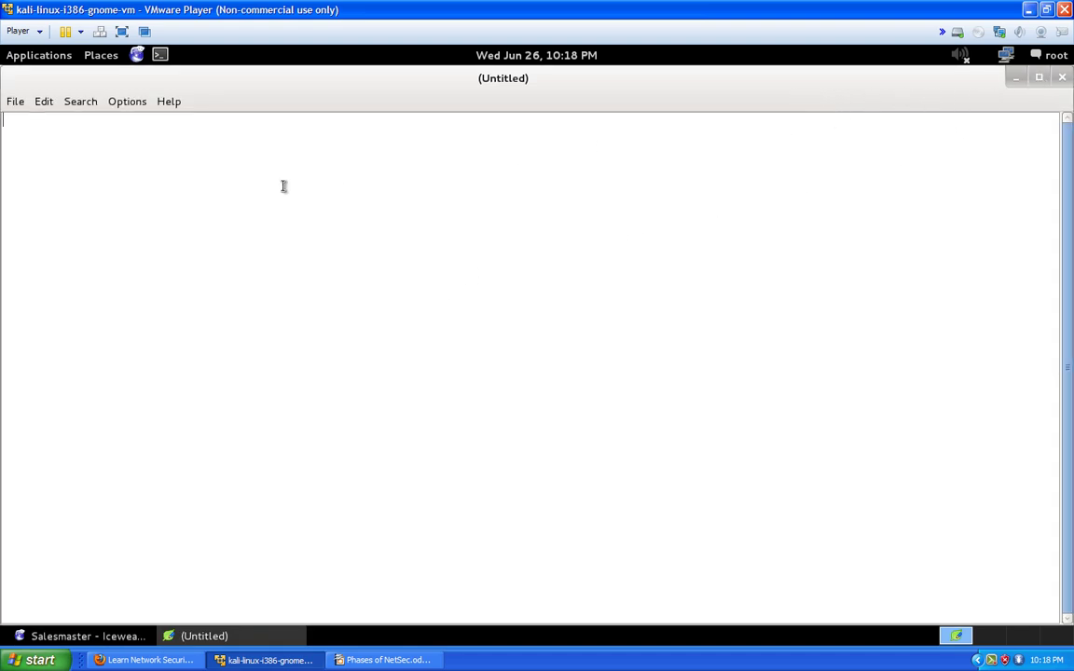
# Type the label 'Target:' in the note, correcting the 'Traget' typo
pyautogui.write('Traget')
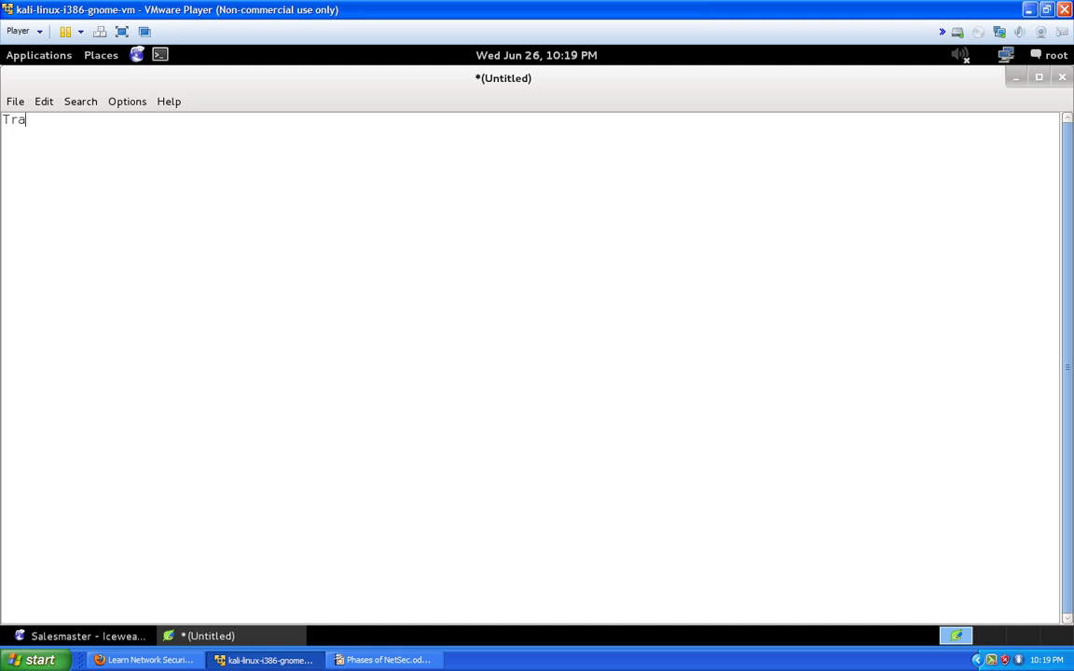
pyautogui.press('BackSpace')
pyautogui.press('BackSpace')
pyautogui.press('BackSpace')
pyautogui.write('arge')
# Return to Iceweasel and close the duplicate Salesmaster tab
pyautogui.click(93, 636)
pyautogui.click(163, 146)
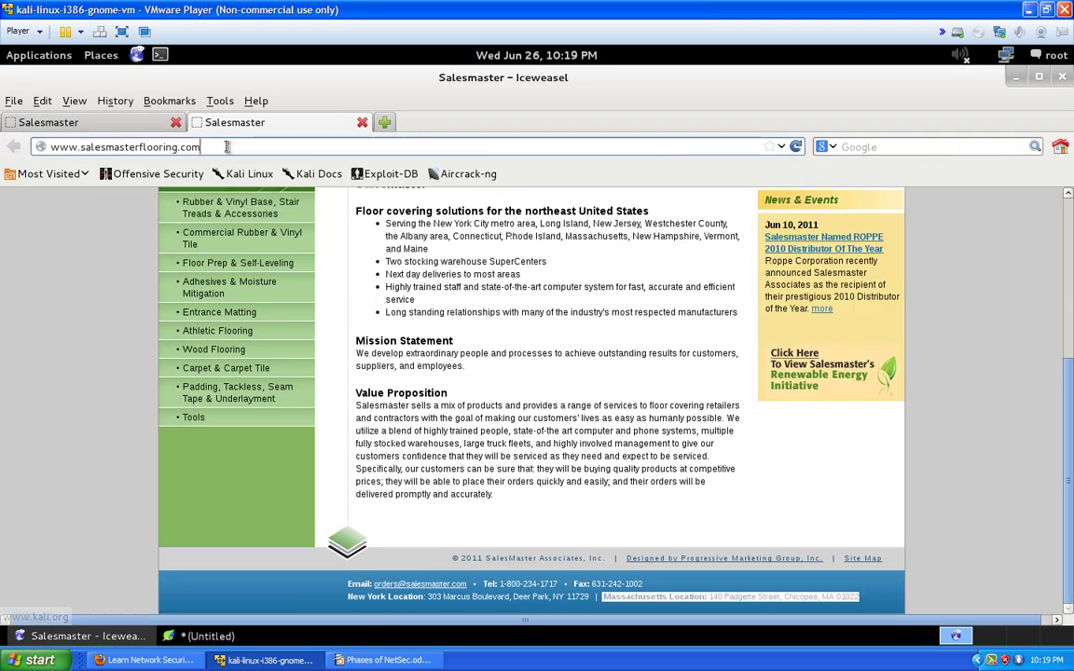
pyautogui.moveTo(214, 146); pyautogui.dragTo(48, 146)
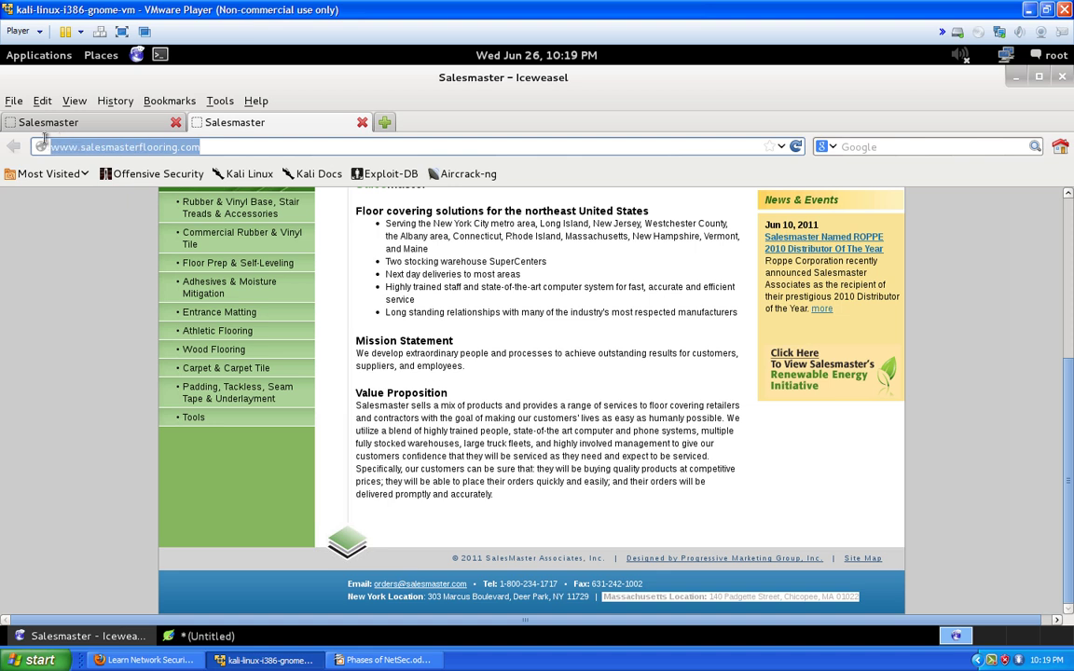
pyautogui.click(363, 123)
pyautogui.moveTo(199, 146); pyautogui.dragTo(37, 148)
pyautogui.rightClick(91, 146)
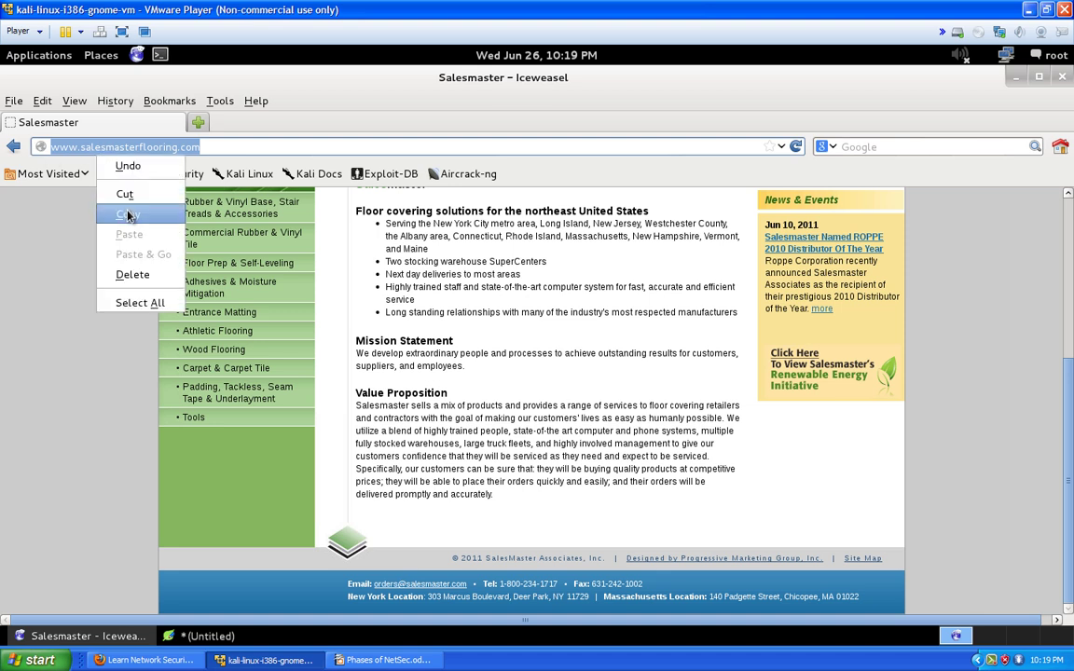
pyautogui.click(128, 216)
pyautogui.click(201, 636)
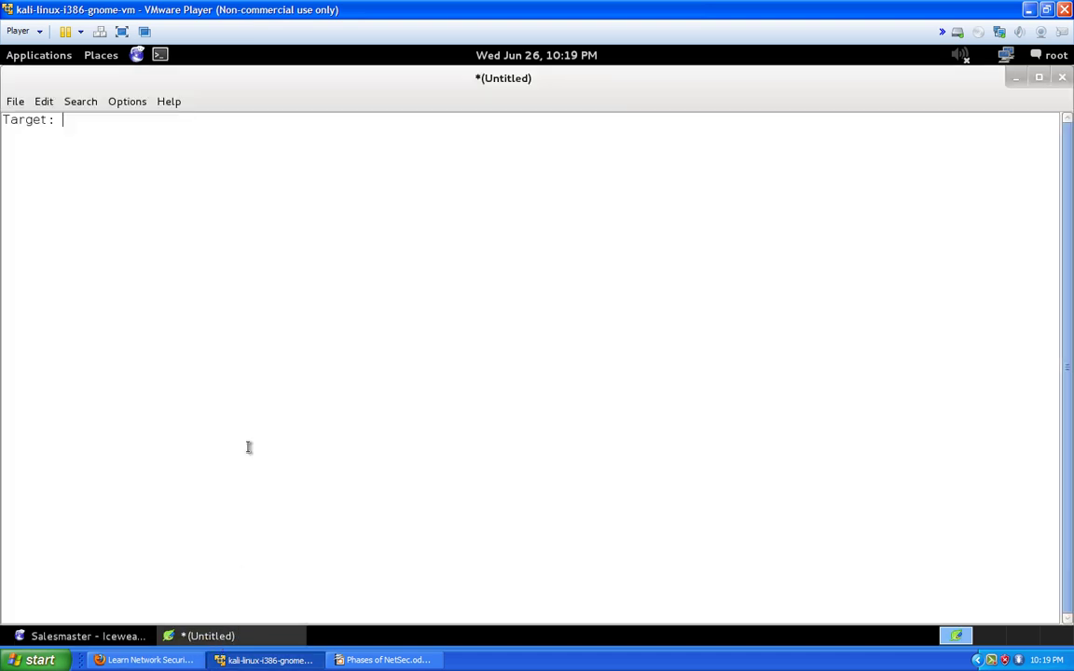
pyautogui.rightClick(260, 245)
pyautogui.click(324, 302)
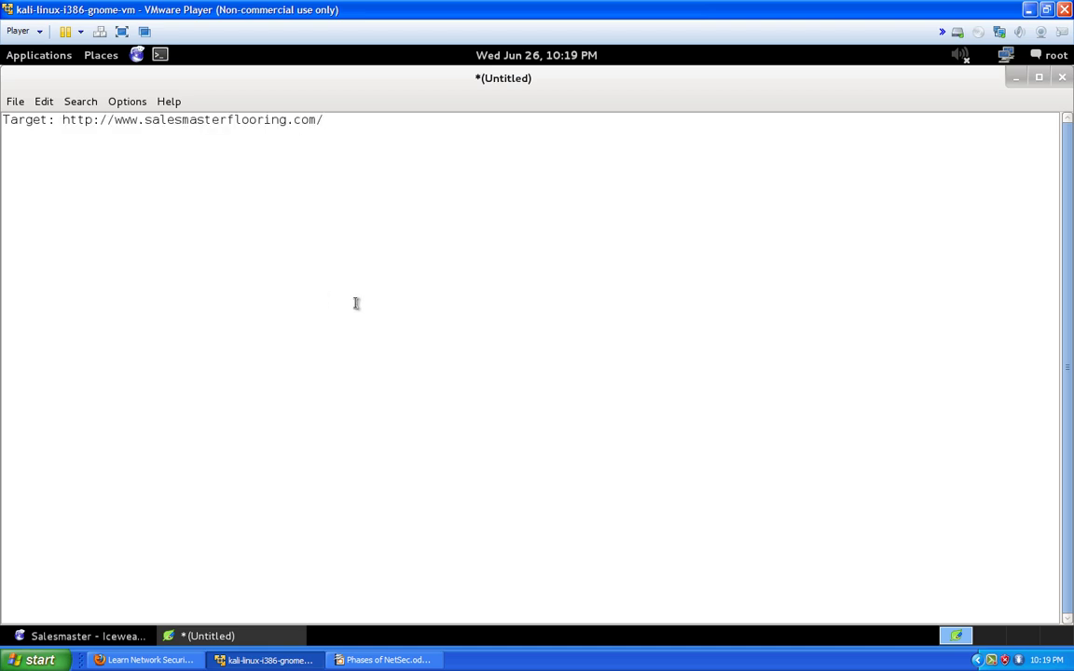
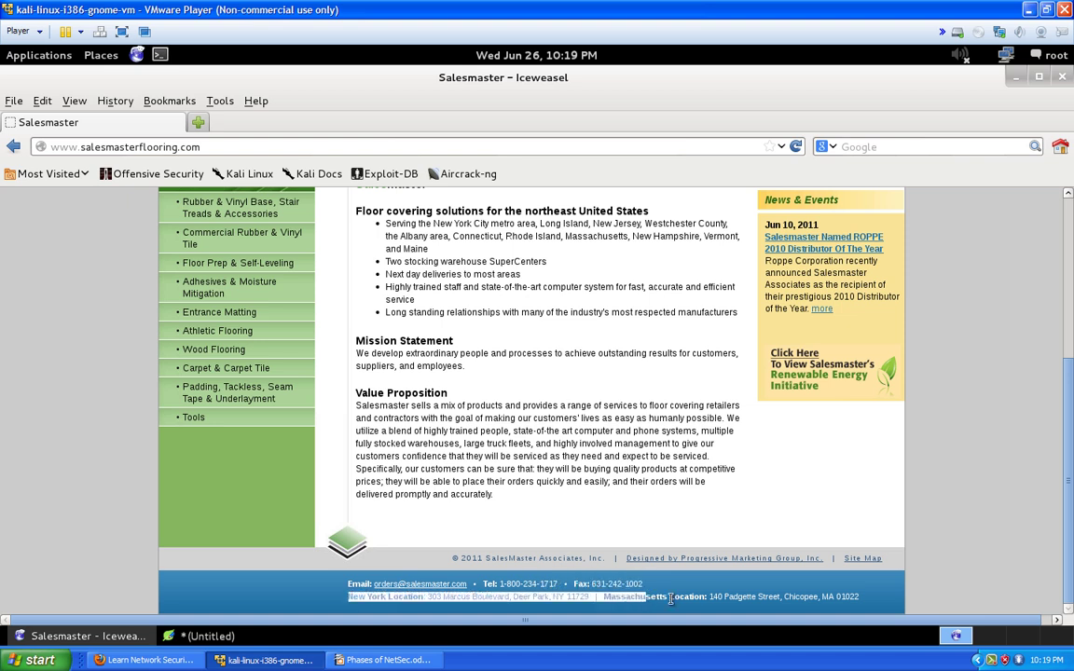
# Copy the selected Salesmaster footer line with both office location addresses using the context menu
pyautogui.rightClick(814, 602)
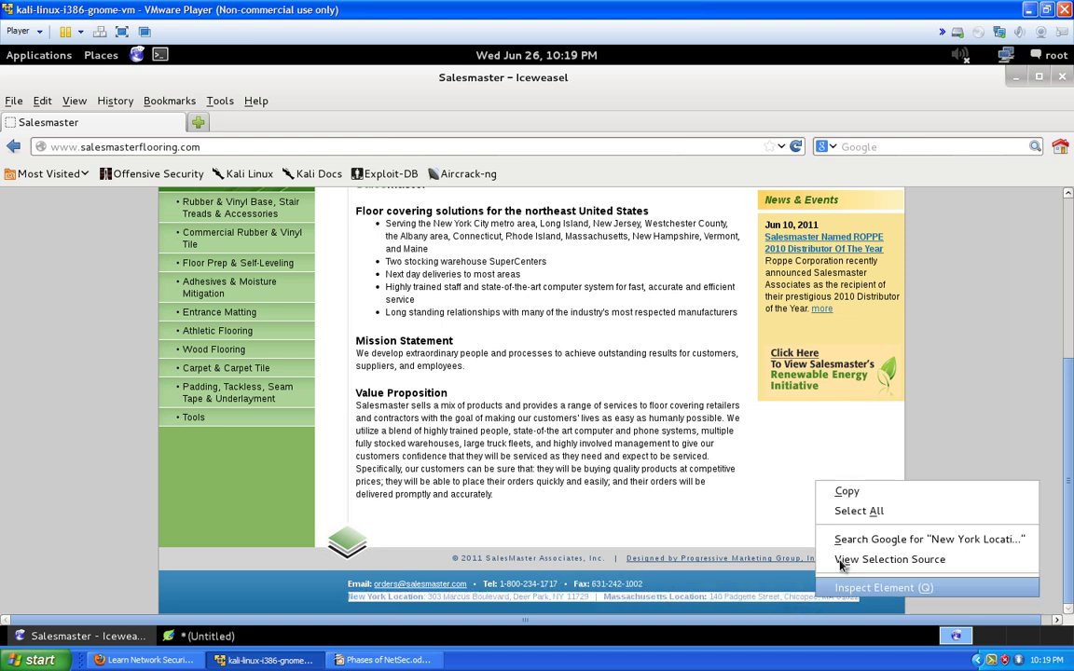
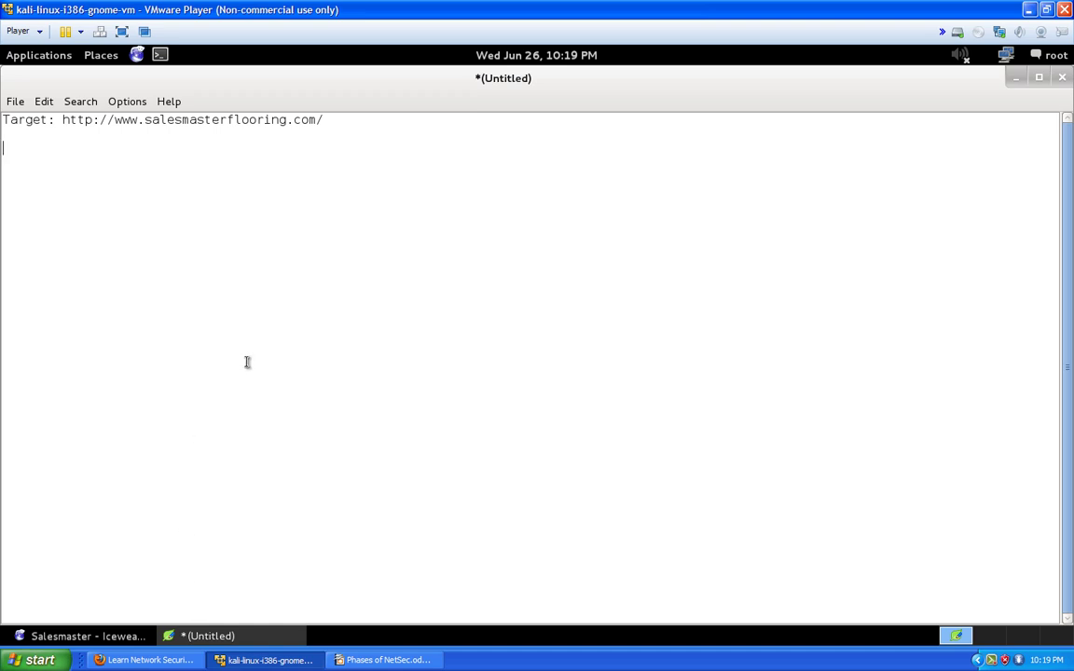
# Paste the New York and Massachusetts office addresses into the notes on separate lines
pyautogui.write('New York Location: 303 Marcus Boulevard, Deer Park, NY 11729   |   Massachusetts Location: 140 Padgette Street, Chicopee, MA 01022')
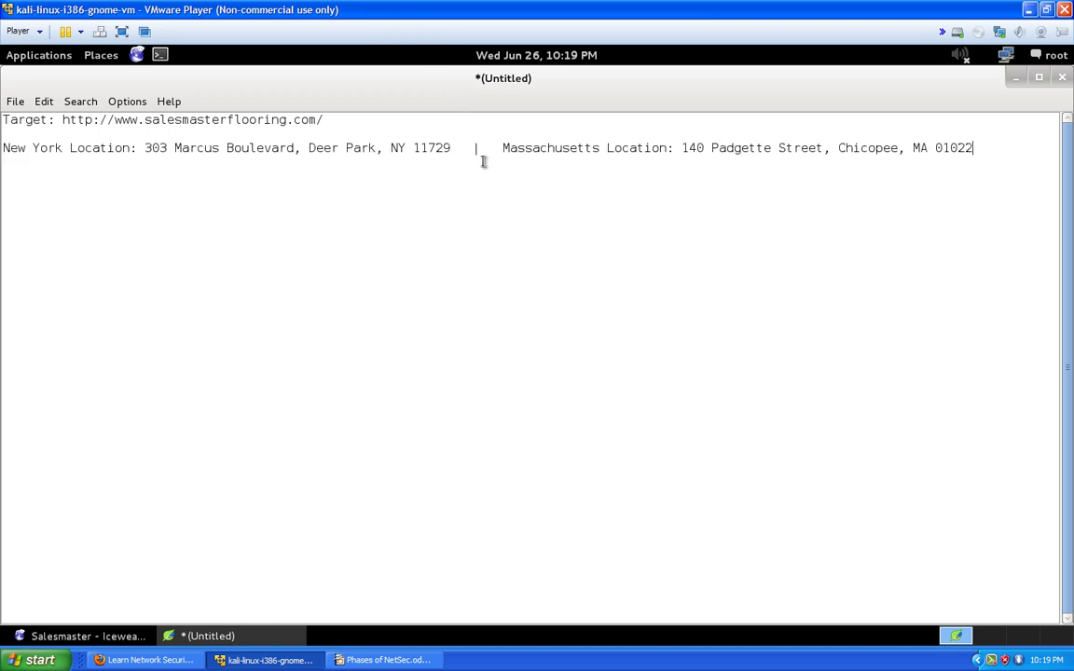
pyautogui.click(503, 148)
pyautogui.press('Return')
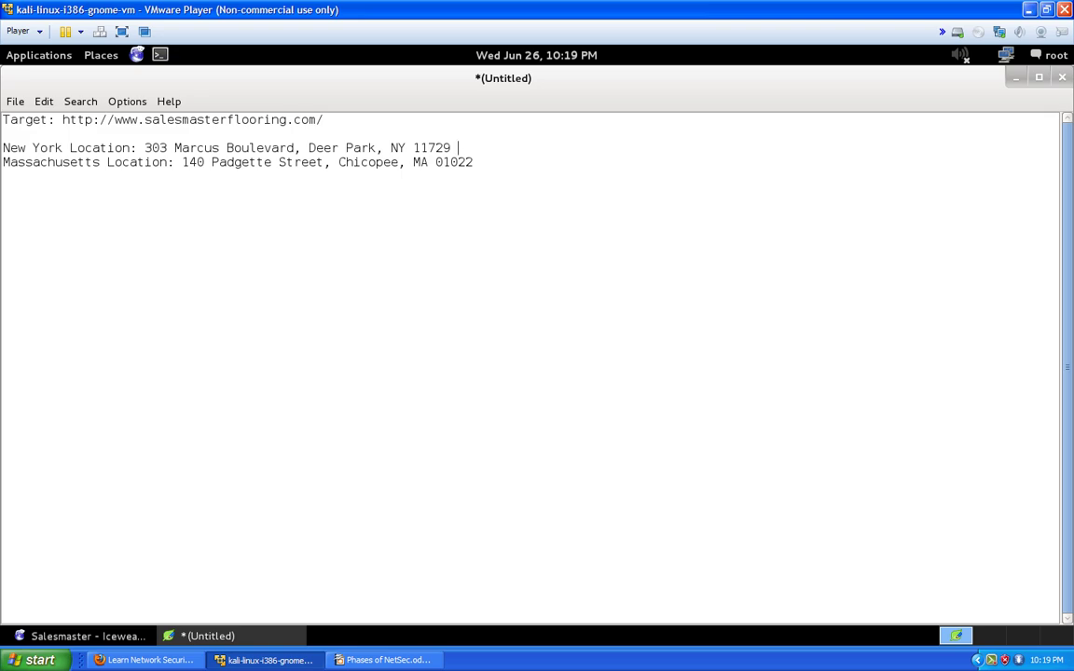
pyautogui.click(79, 640)
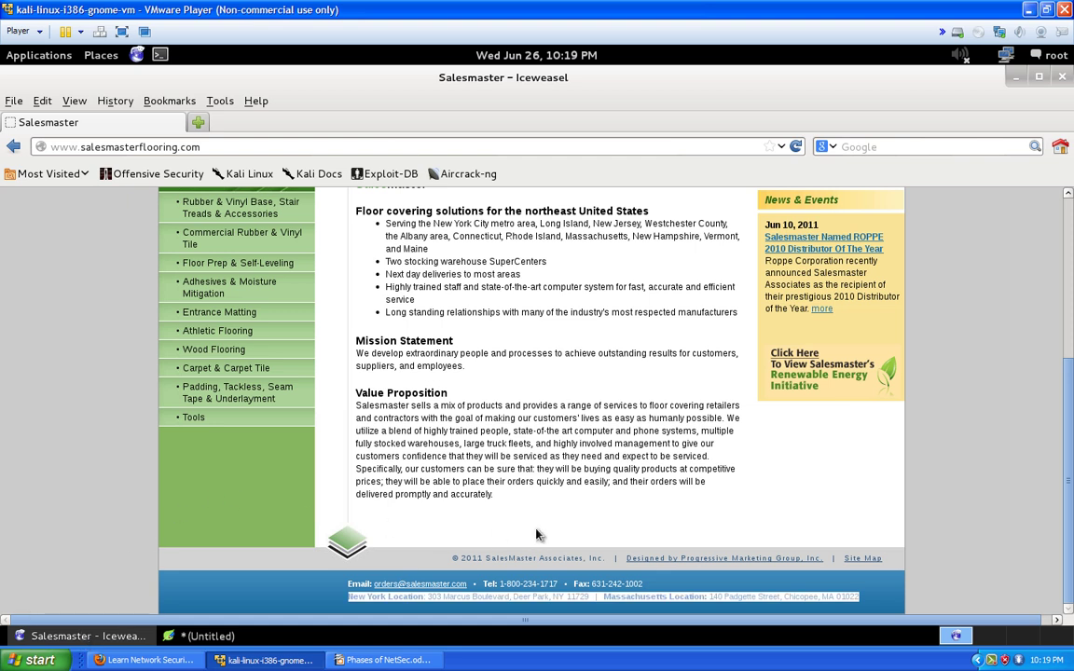
# Copy the contact email address from the Salesmaster page footer
pyautogui.rightClick(436, 587)
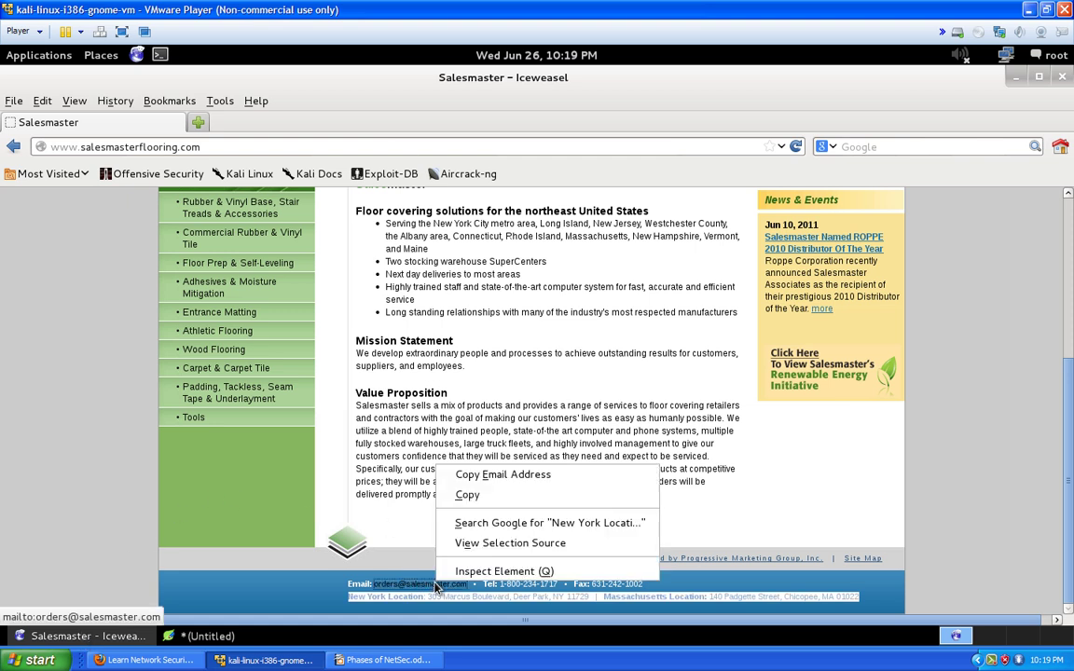
pyautogui.click(494, 475)
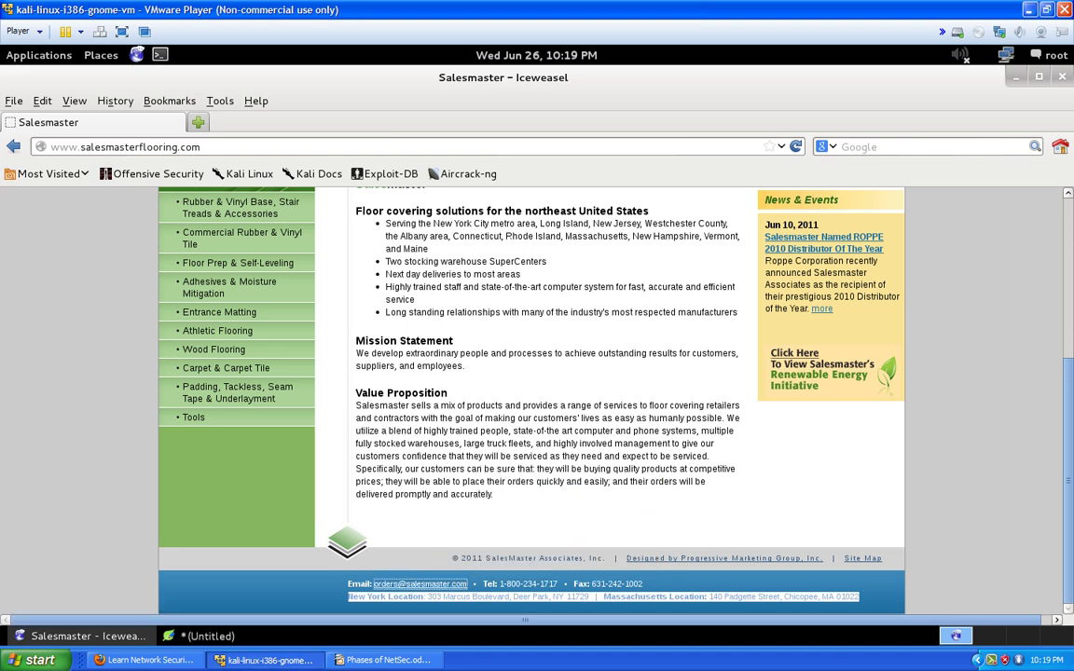
pyautogui.click(191, 637)
# Add the copied contact email on its own line, labelled 'mailto:', below the addresses
pyautogui.click(481, 162)
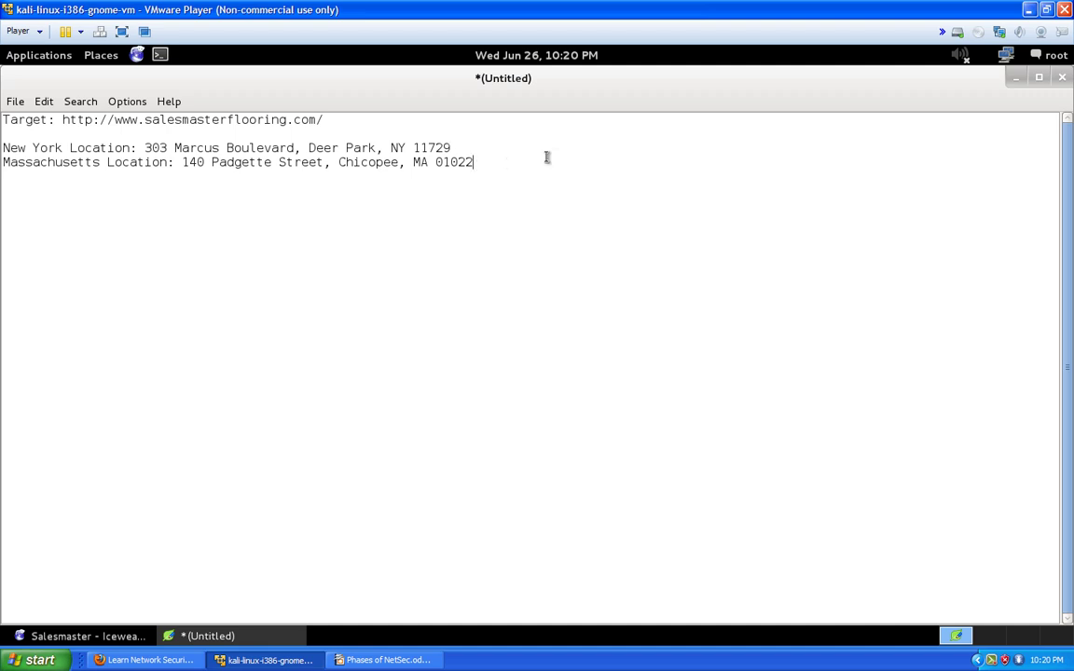
pyautogui.press('Return')
pyautogui.press('Return')
pyautogui.hotkey('ctrl', 'v')
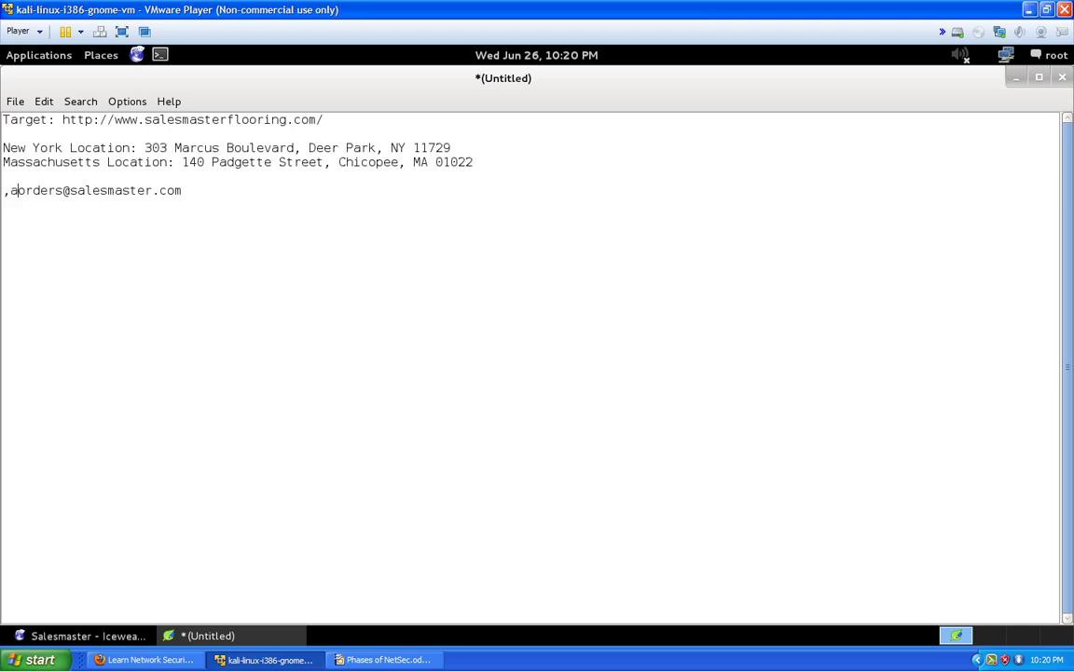
pyautogui.write('mailto:')
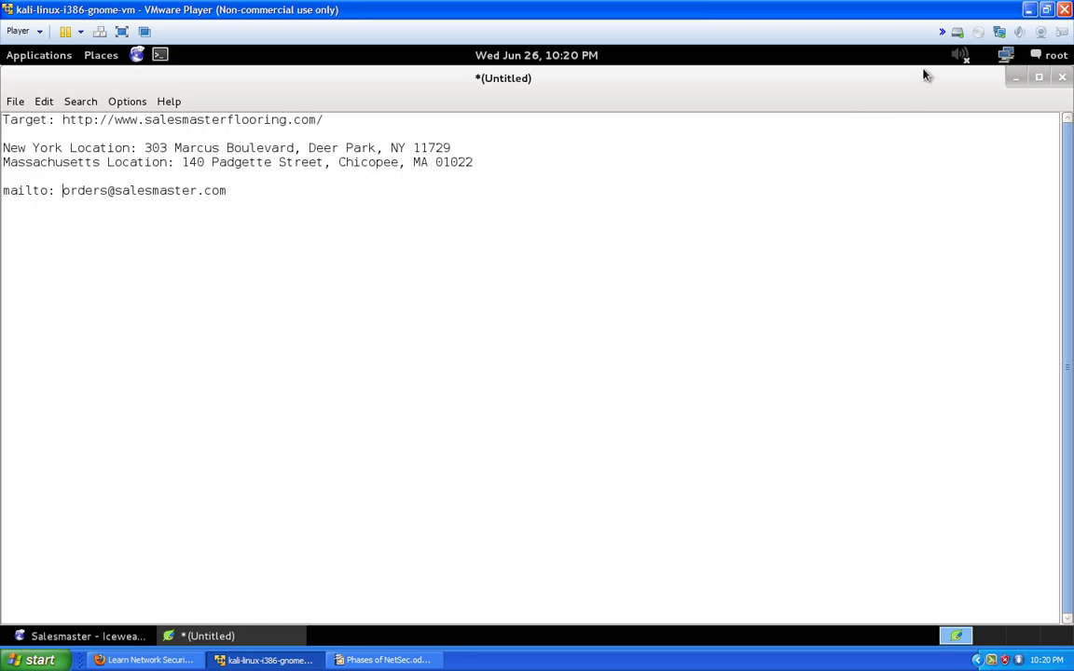
# Copy the link address behind the footer's 'Designed by Progressive Marketing Group, Inc.' credit
pyautogui.click(97, 637)
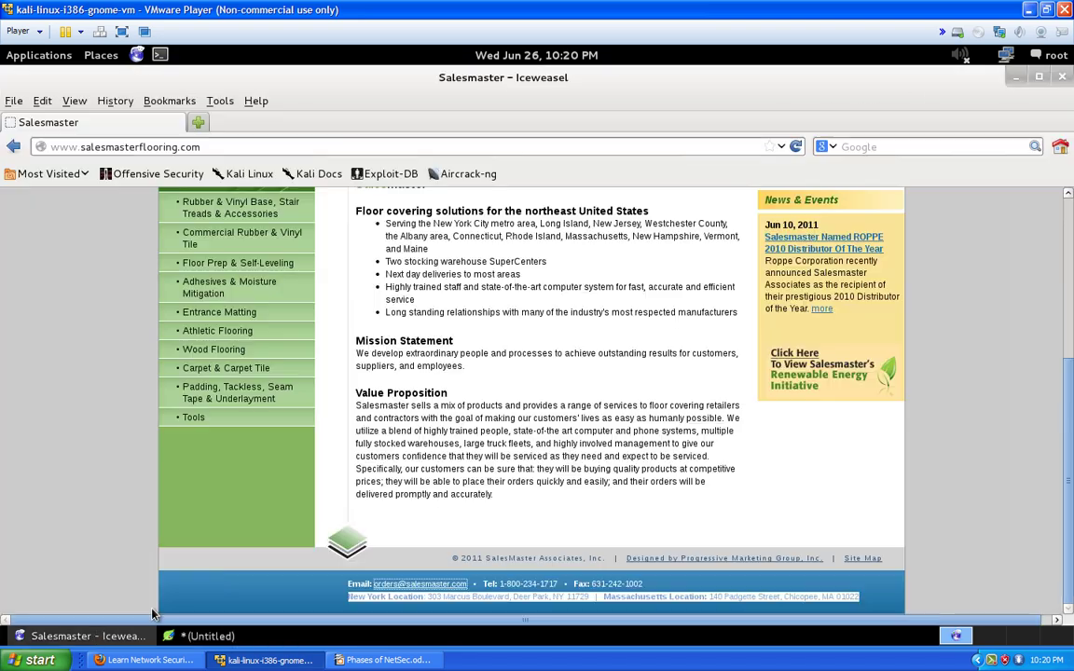
pyautogui.scroll(3, 343, 477)
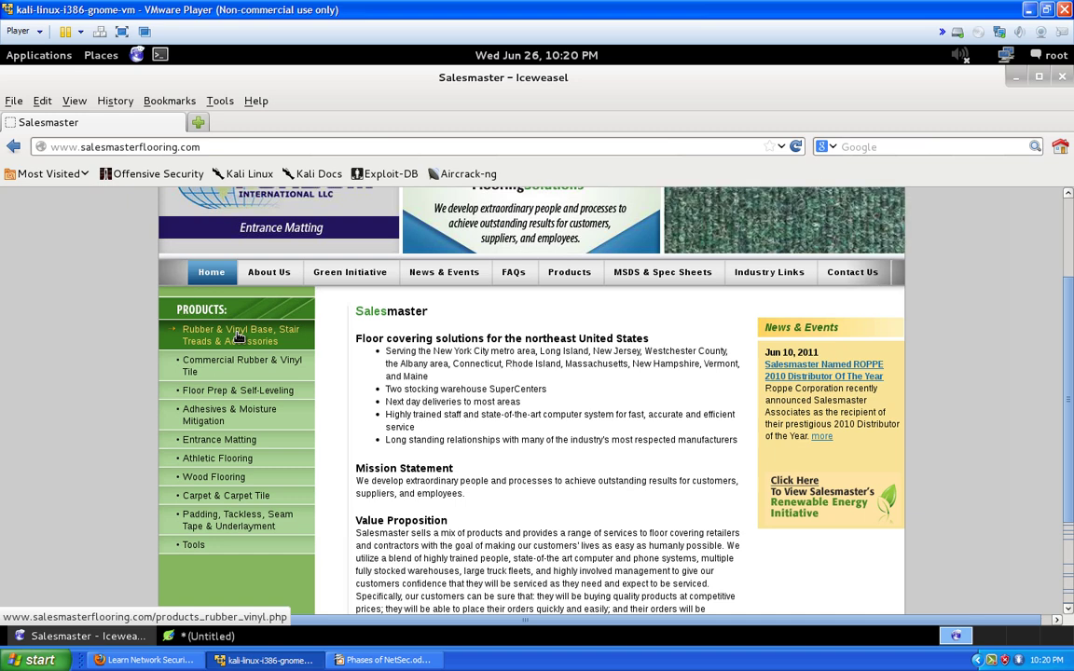
pyautogui.scroll(-3, 66, 313)
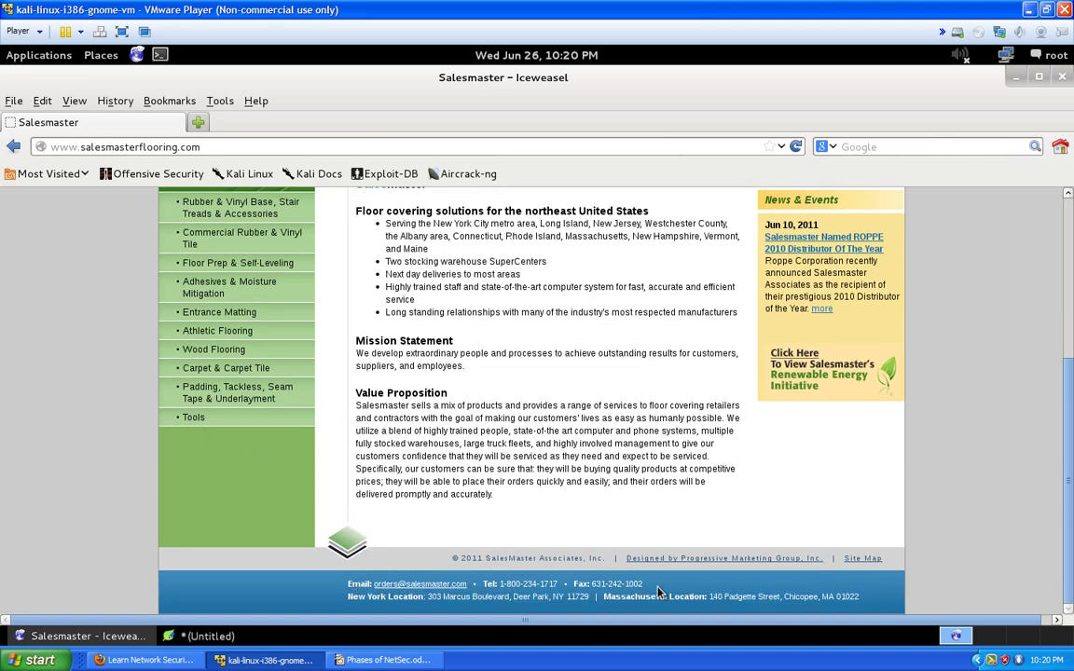
pyautogui.rightClick(706, 565)
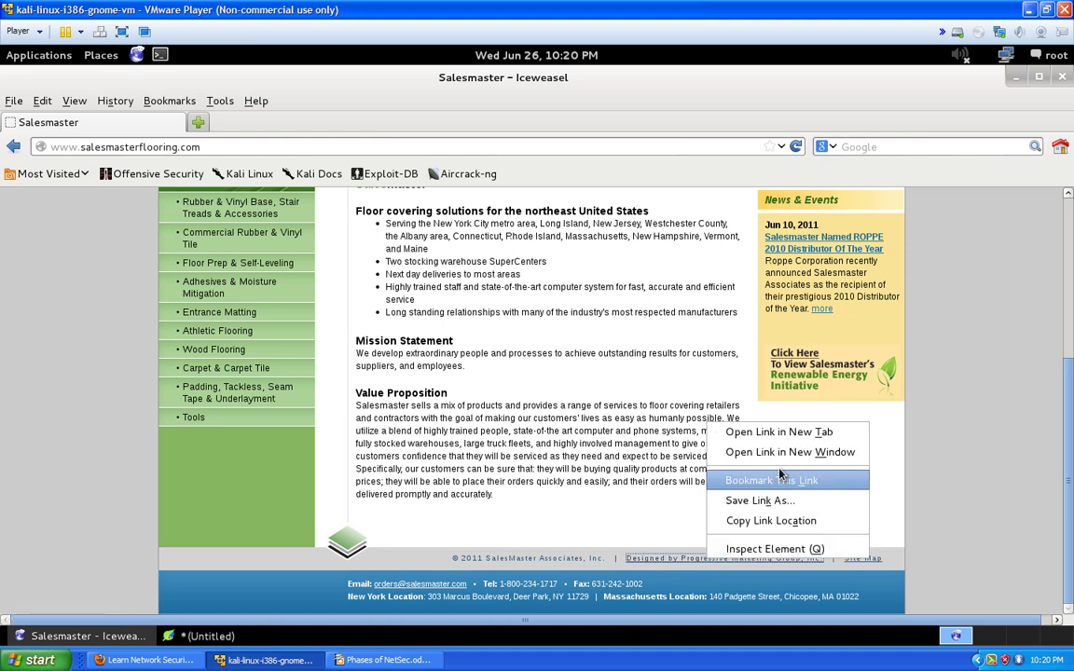
pyautogui.click(752, 523)
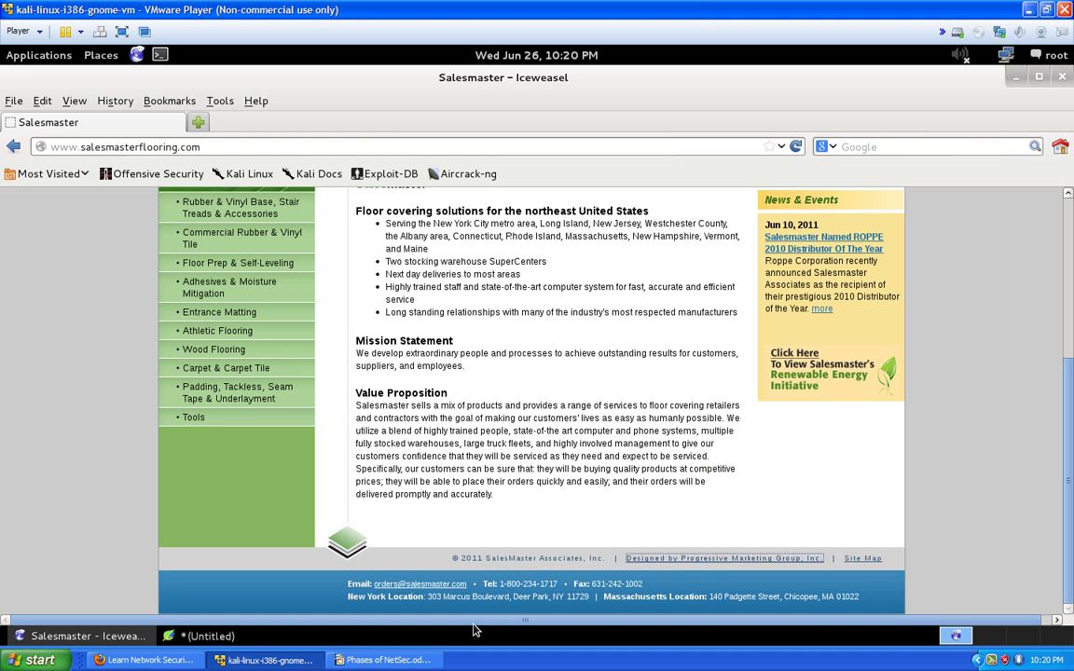
pyautogui.click(102, 638)
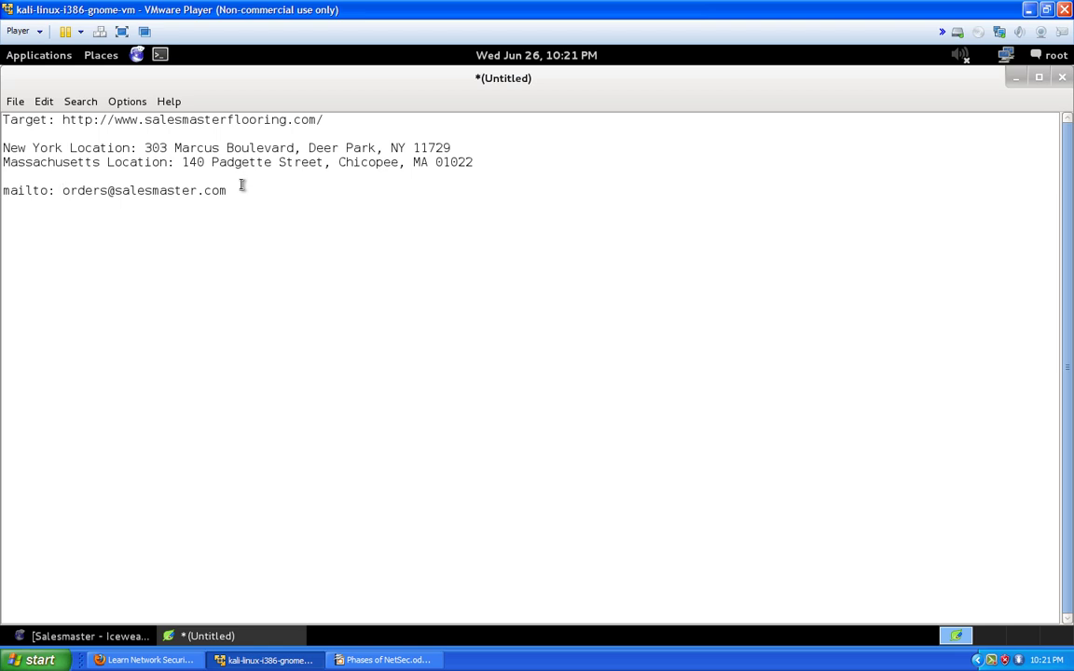
pyautogui.press('Return')
pyautogui.write('webby')
pyautogui.press('BackSpace')
pyautogui.press('BackSpace')
pyautogui.press('BackSpace')
pyautogui.write('by:')
pyautogui.hotkey('ctrl', 'v')
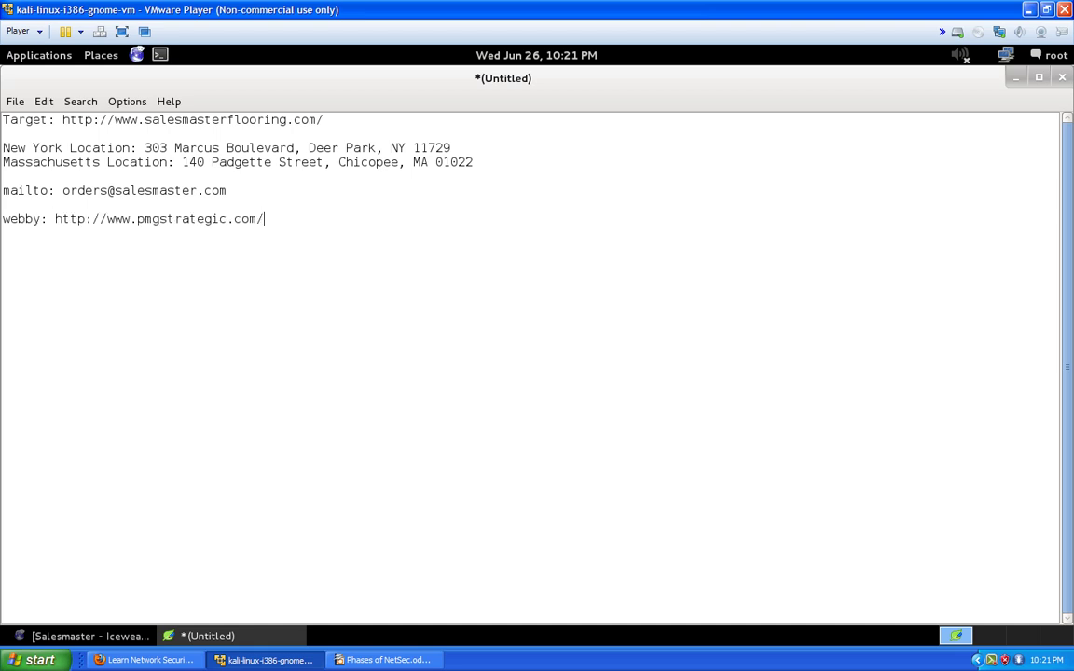
pyautogui.click(91, 641)
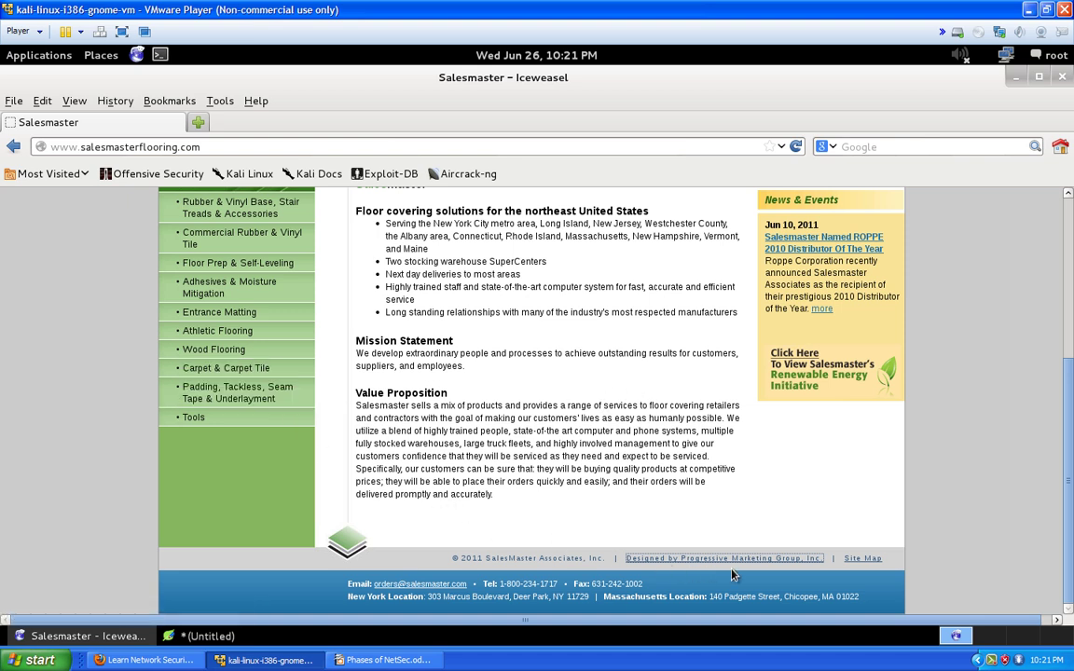
# Open the Salesmaster Site Map and look over its product, MSDS, industry and contact pages
pyautogui.click(873, 560)
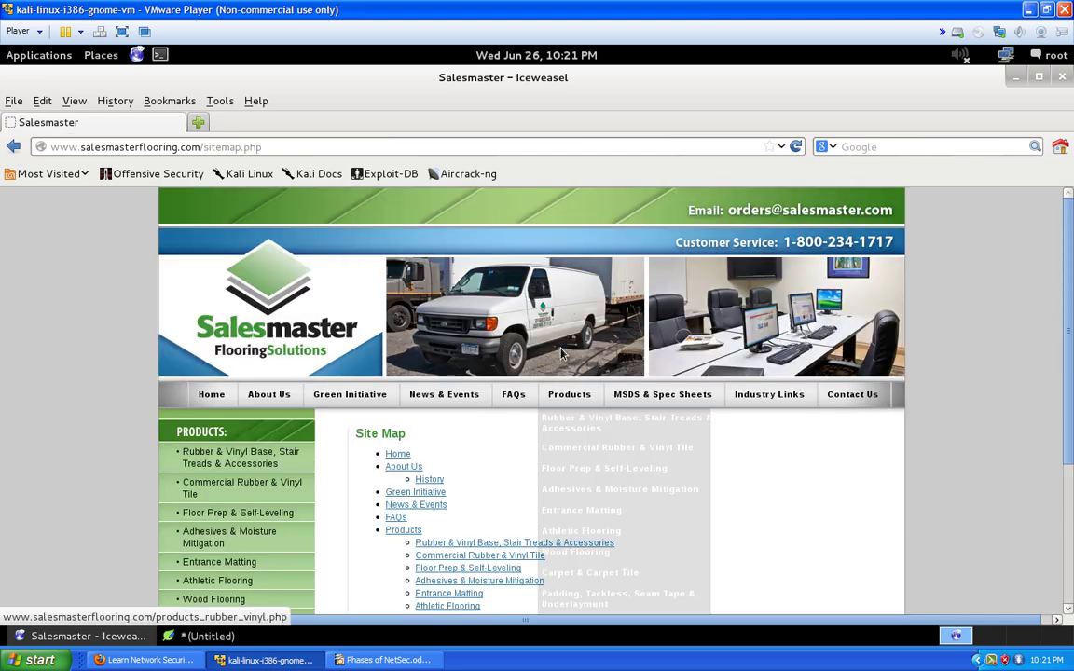
pyautogui.scroll(-4, 467, 490)
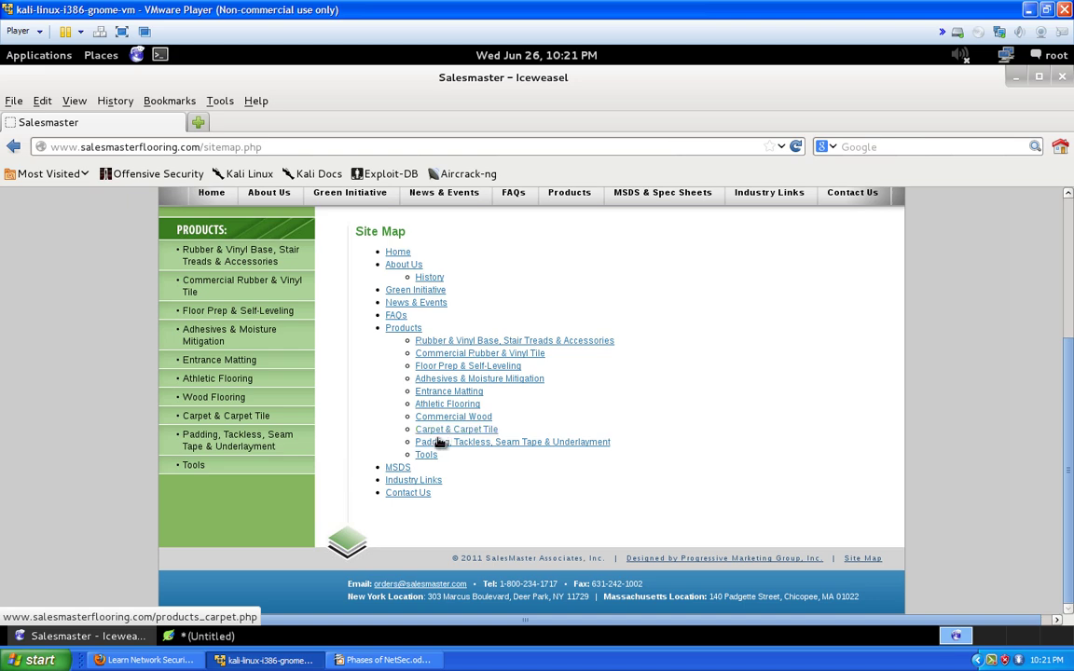
pyautogui.scroll(1, 452, 459)
pyautogui.scroll(2, 453, 459)
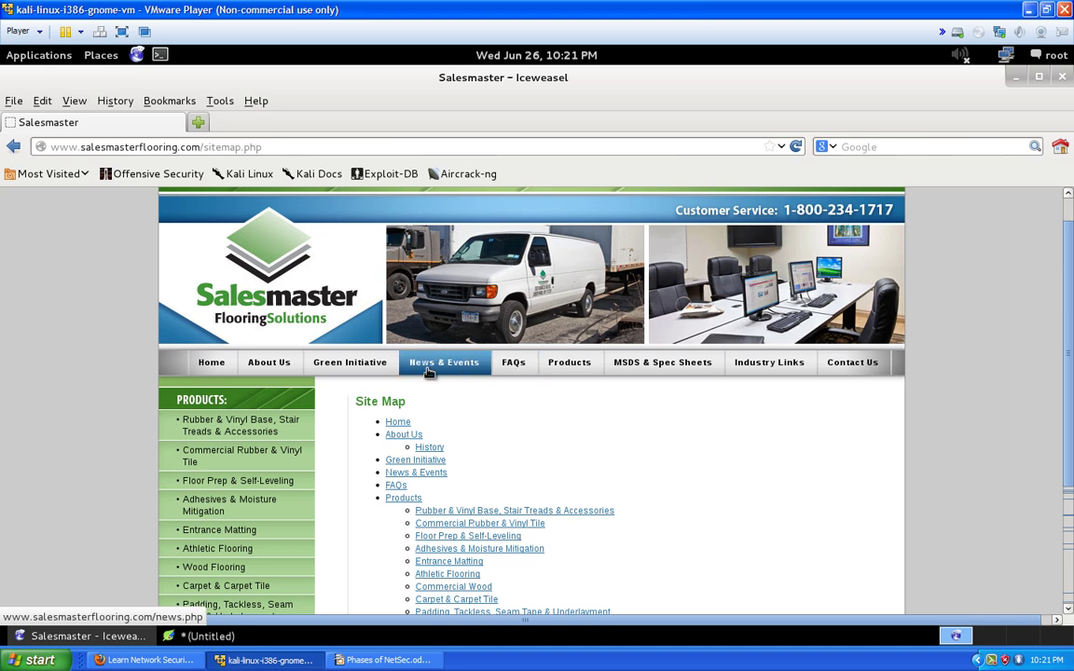
pyautogui.scroll(-2, 436, 389)
pyautogui.scroll(4, 438, 390)
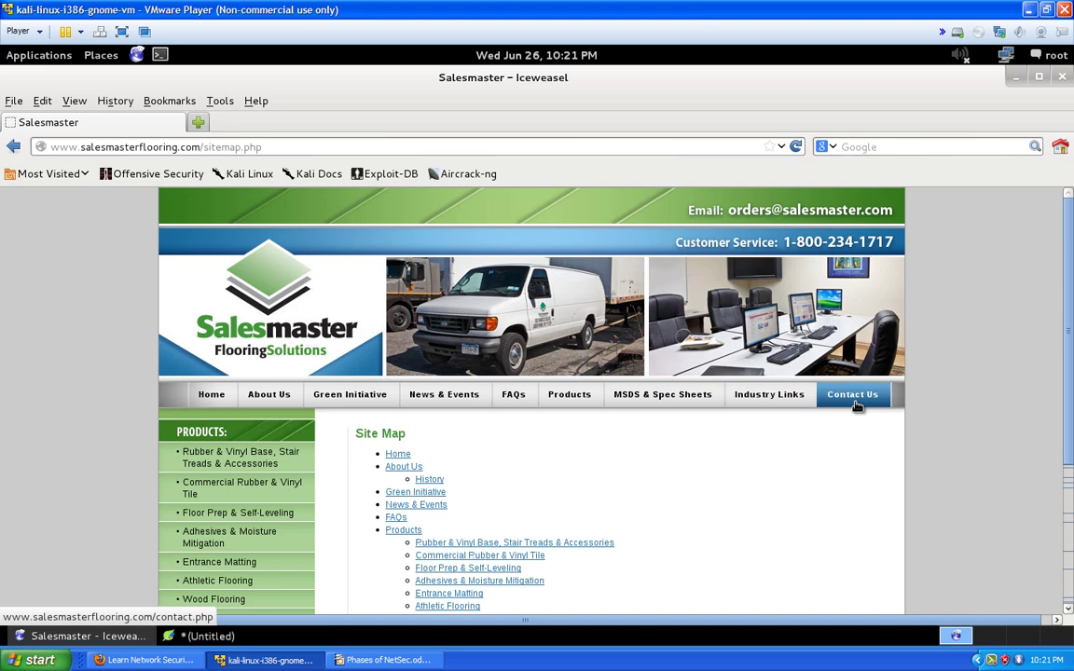
# Open the Contact Us page and scroll down to the Salesmaster Contact Directory
pyautogui.click(856, 404)
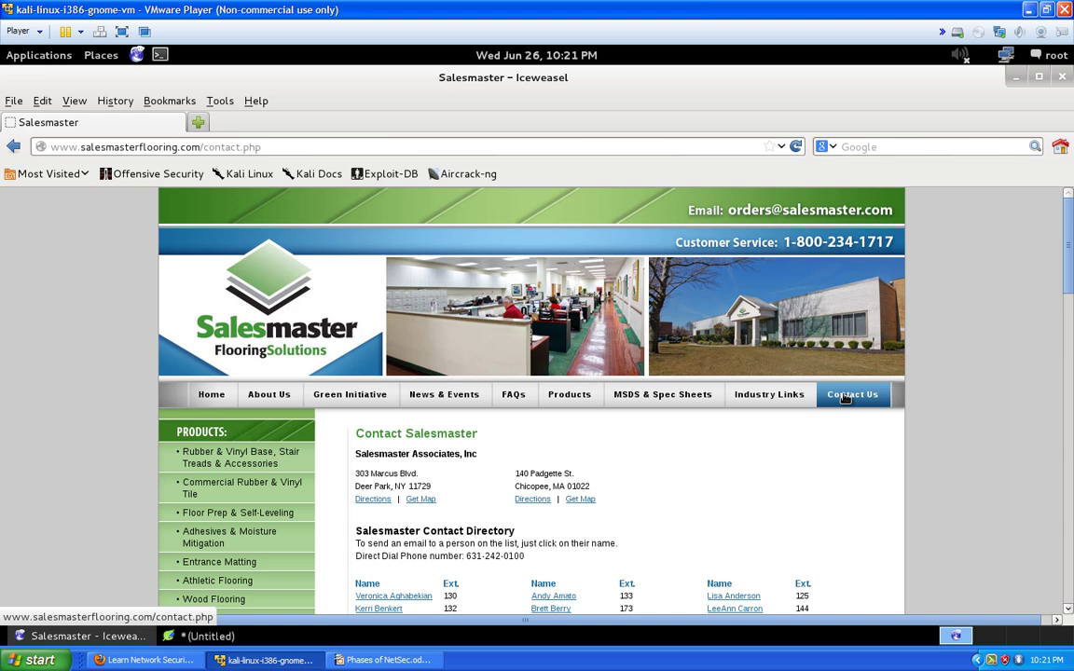
pyautogui.scroll(-3, 845, 399)
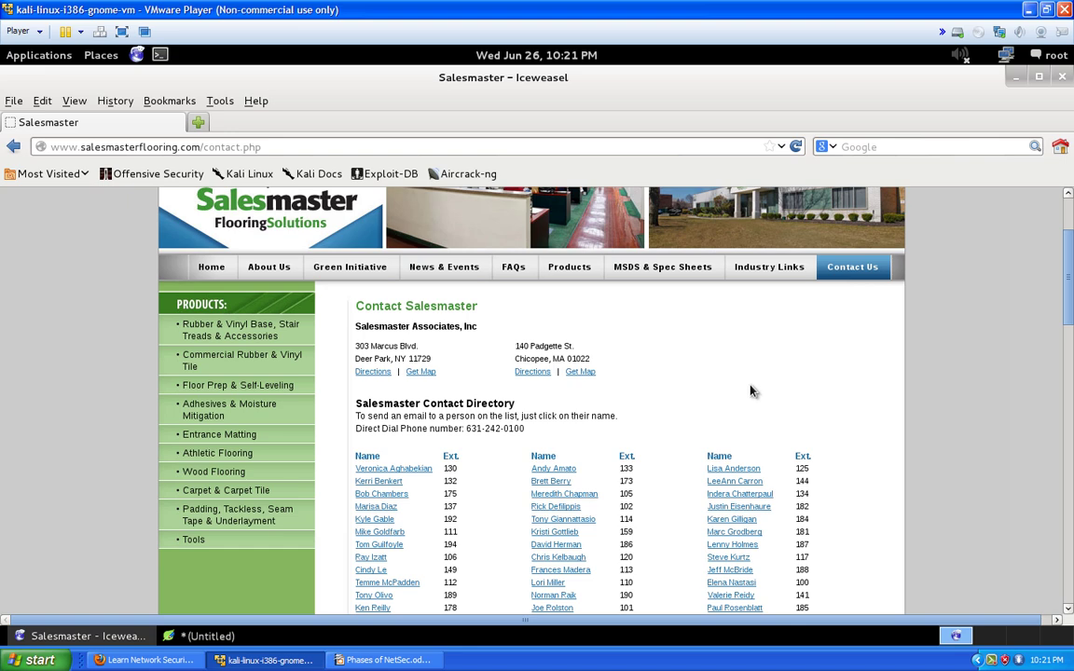
pyautogui.scroll(-2, 752, 391)
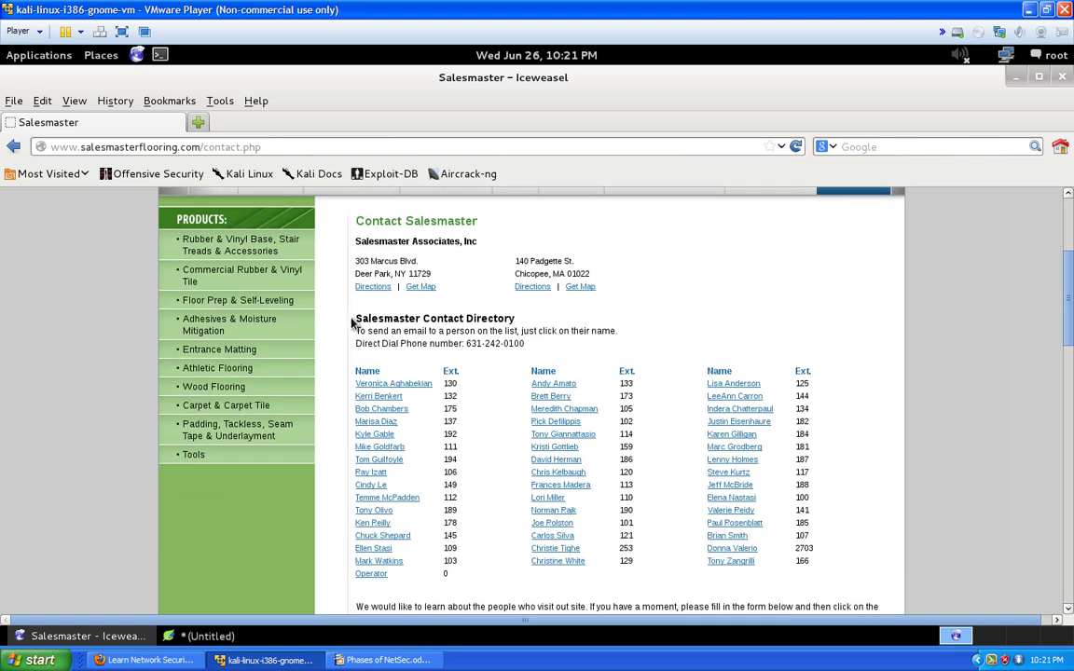
pyautogui.moveTo(352, 323); pyautogui.dragTo(511, 318)
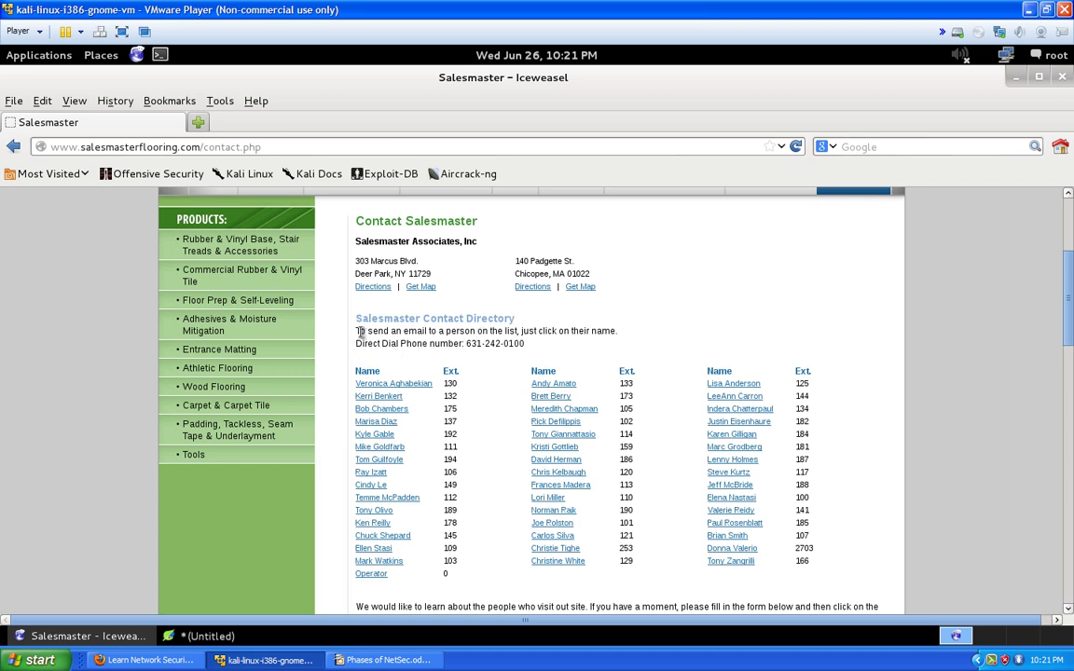
pyautogui.moveTo(358, 331); pyautogui.dragTo(618, 330)
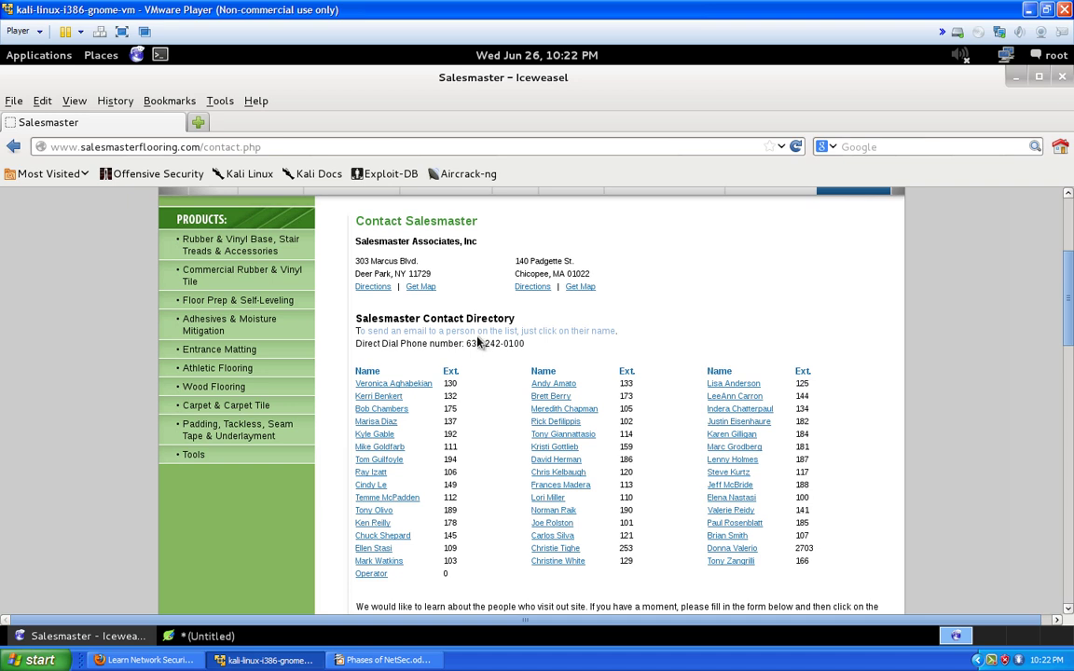
# Copy the Direct Dial Phone number line and start a new line after the webby entry
pyautogui.moveTo(356, 344); pyautogui.dragTo(485, 344)
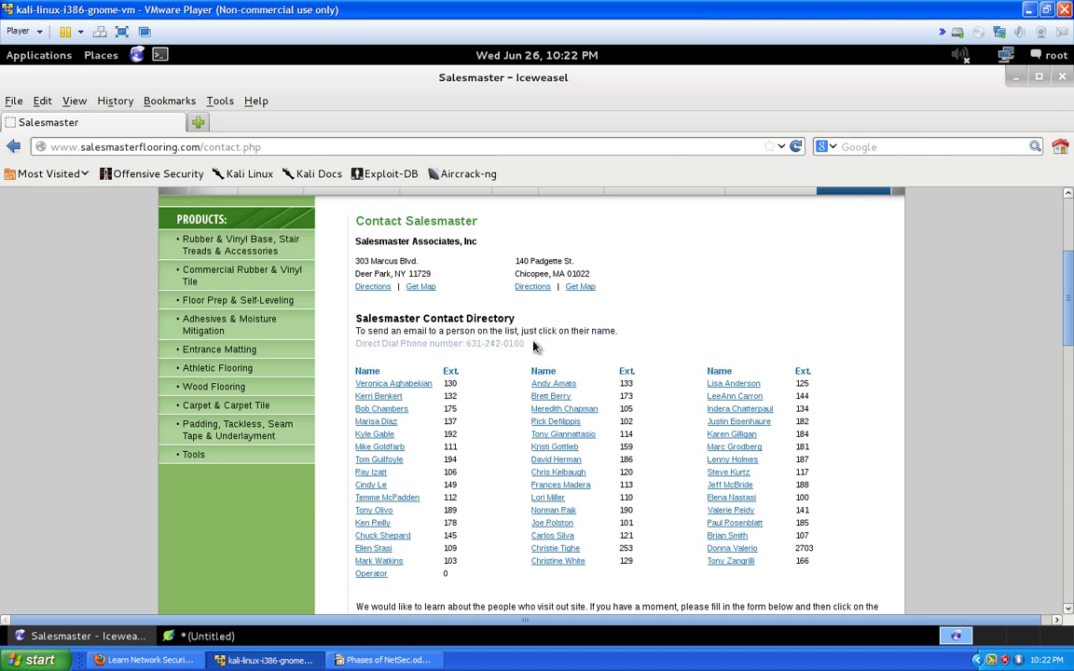
pyautogui.click(485, 344)
pyautogui.moveTo(466, 344); pyautogui.dragTo(525, 351)
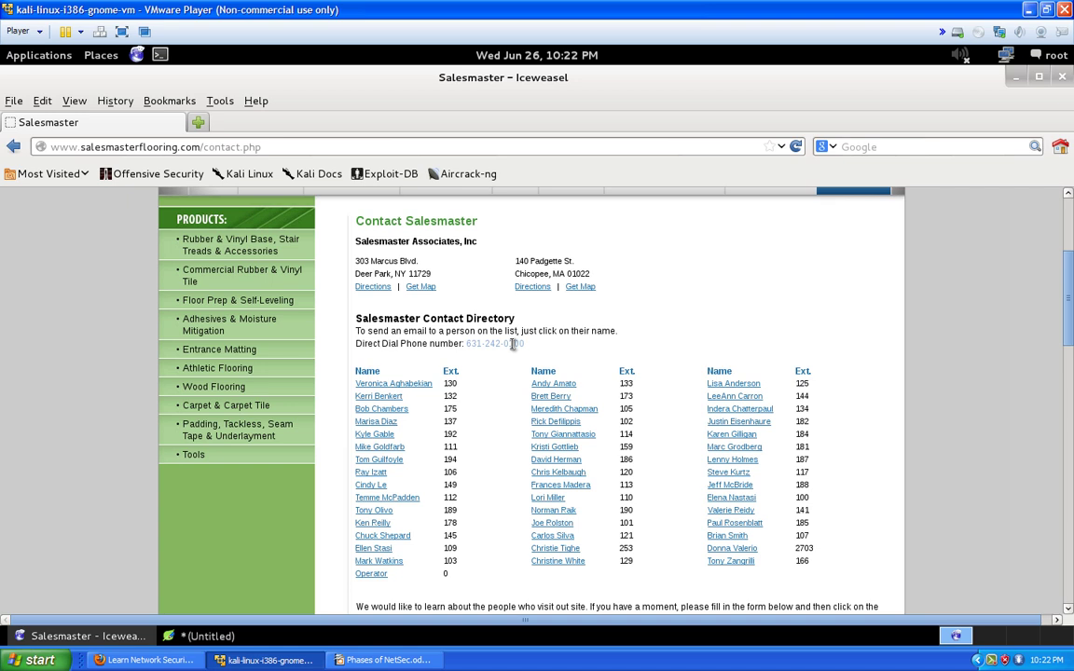
pyautogui.moveTo(524, 344); pyautogui.dragTo(355, 344)
pyautogui.rightClick(375, 348)
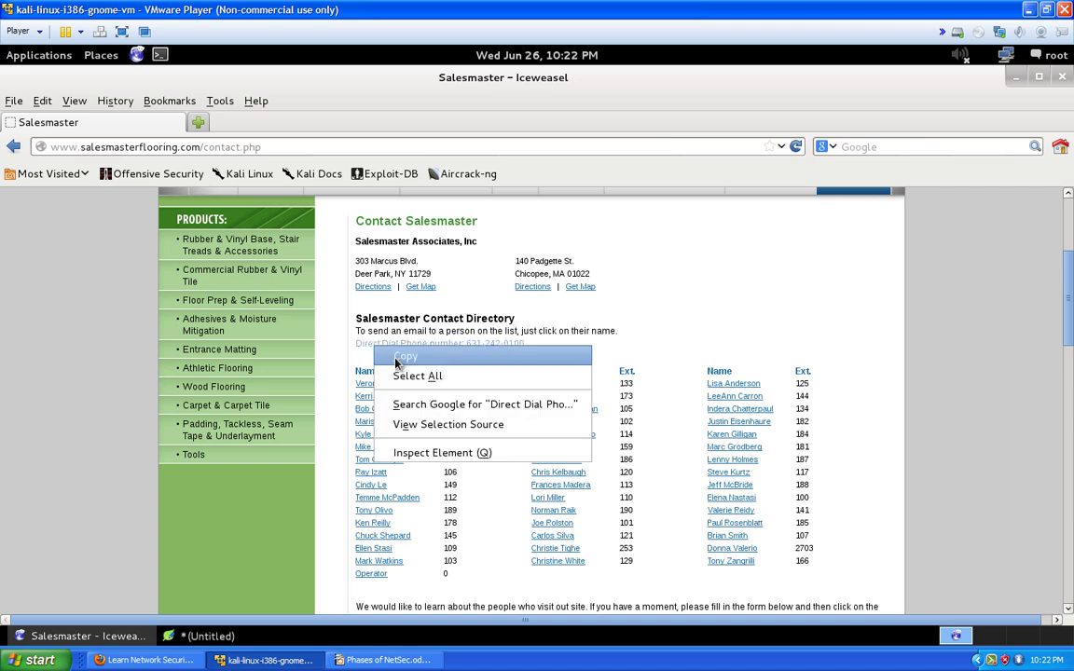
pyautogui.click(401, 357)
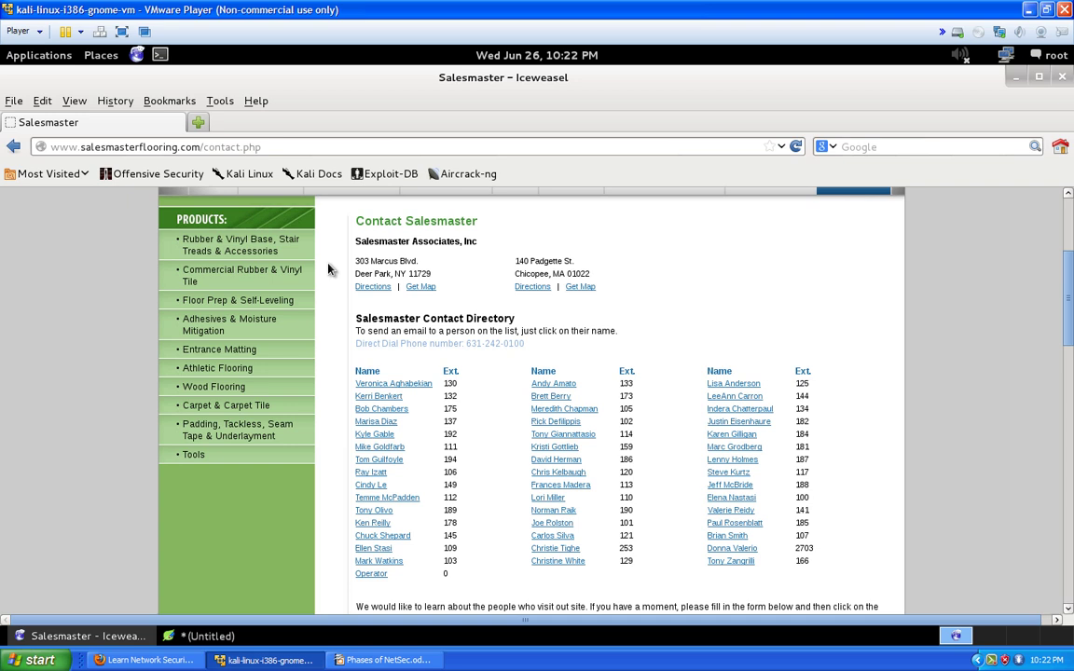
pyautogui.click(128, 641)
pyautogui.press('Return')
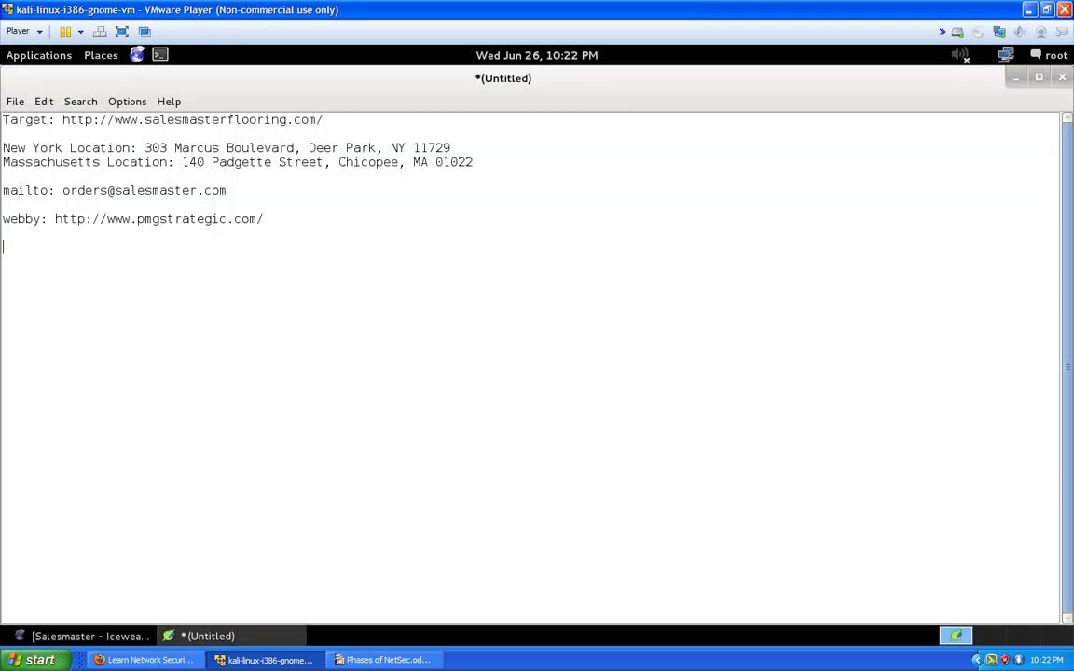
pyautogui.hotkey('ctrl', 'v')
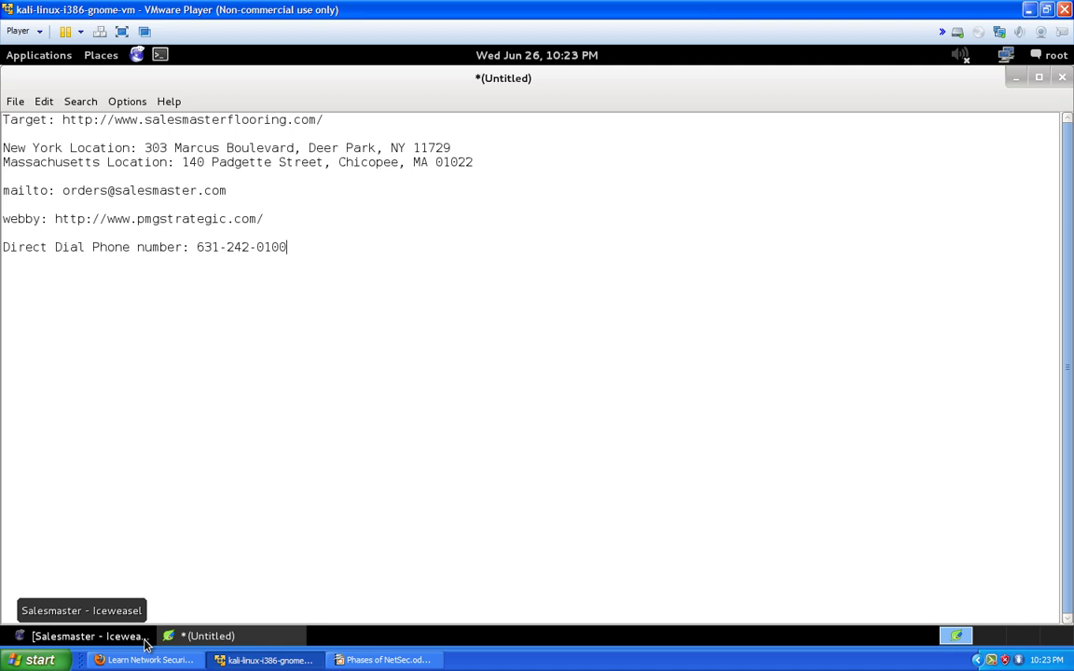
pyautogui.click(145, 638)
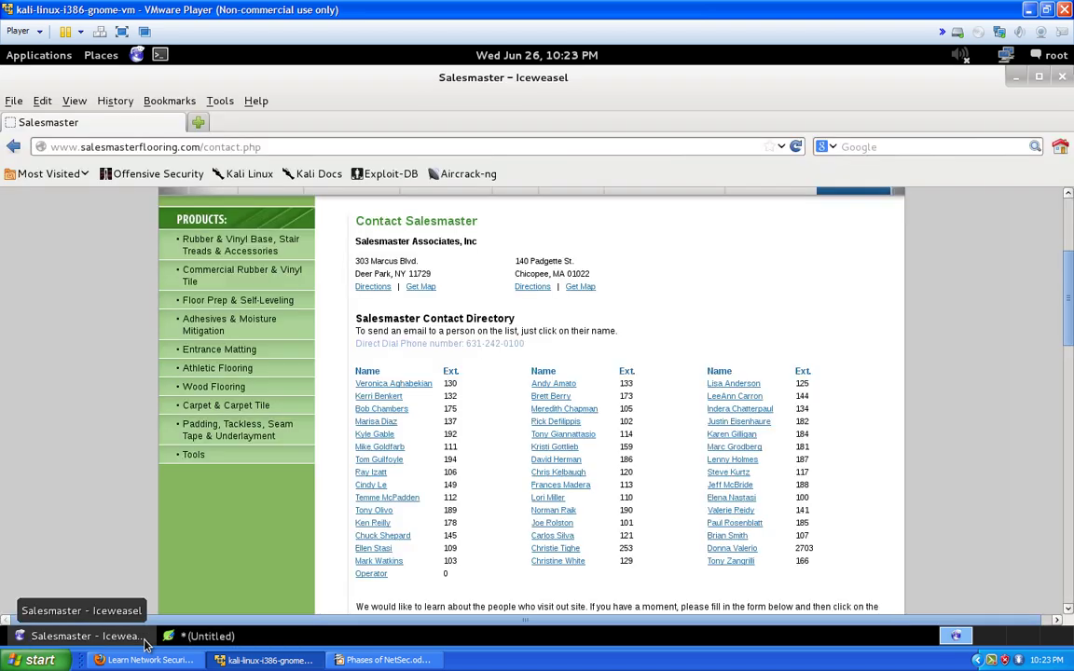
# Select and copy the contact directory table of staff names and extensions
pyautogui.scroll(-1, 521, 470)
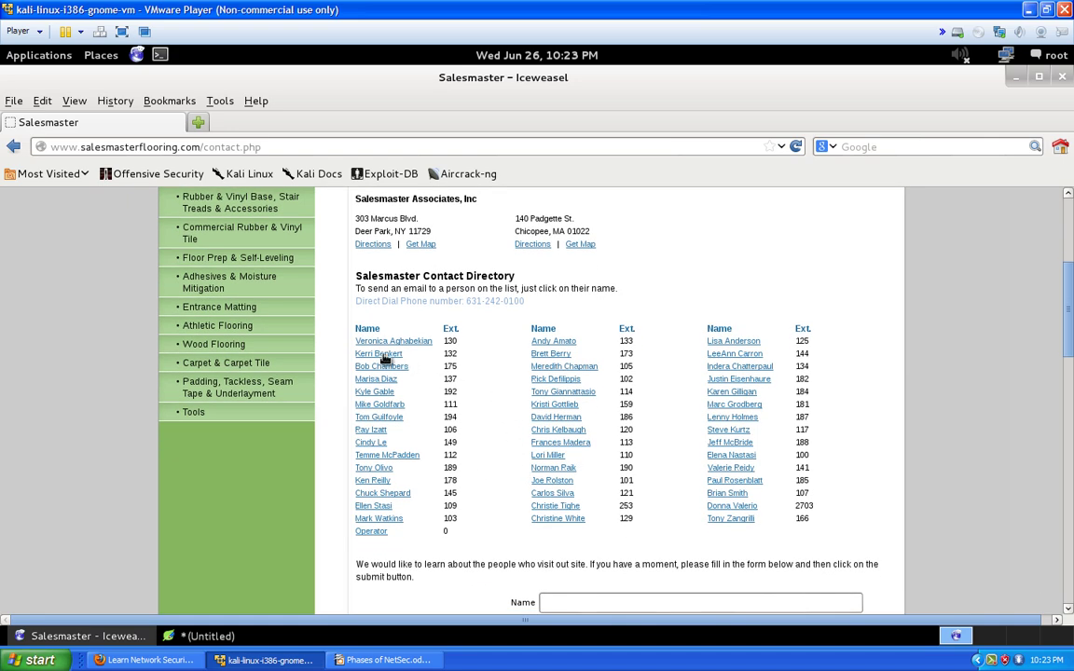
pyautogui.moveTo(352, 340); pyautogui.dragTo(807, 441)
pyautogui.rightClick(806, 441)
pyautogui.click(742, 406)
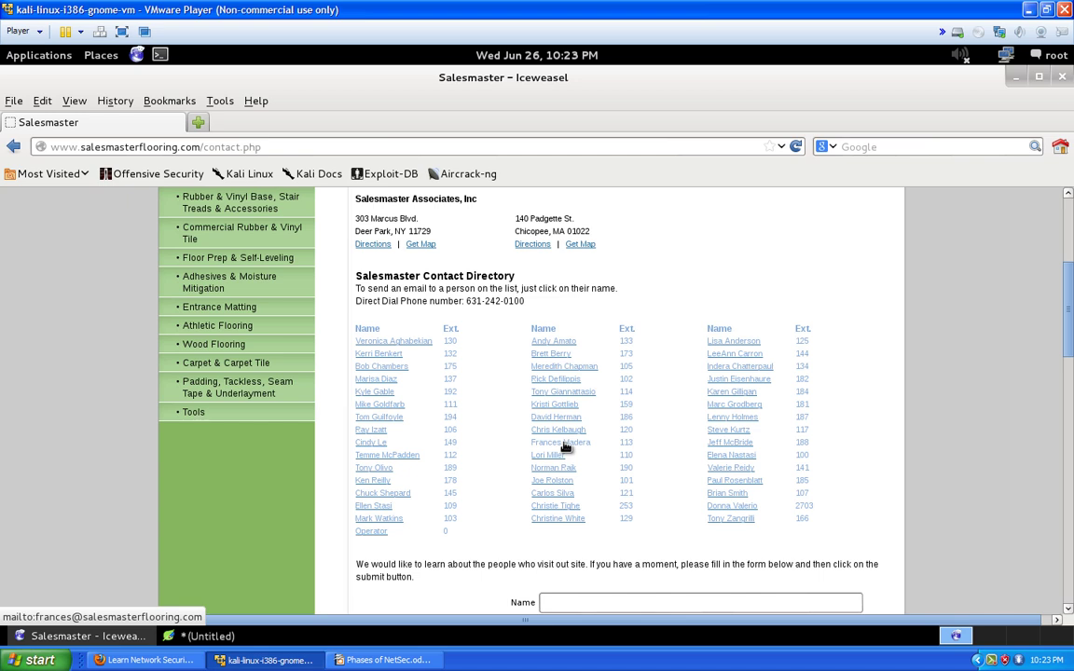
pyautogui.scroll(-15, 565, 448)
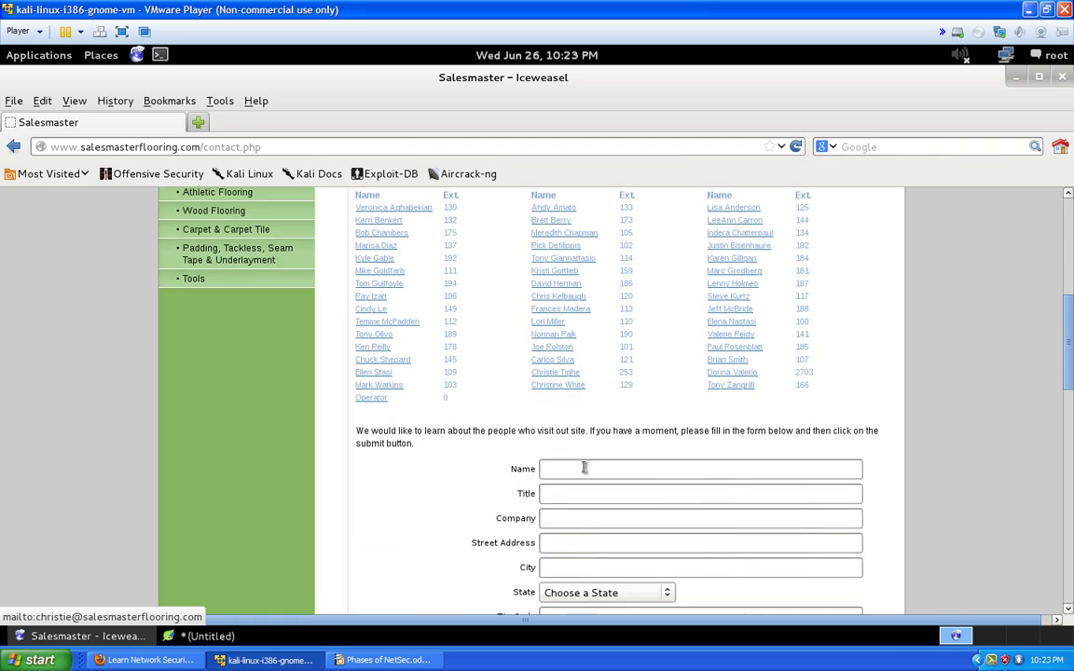
pyautogui.scroll(-1, 570, 532)
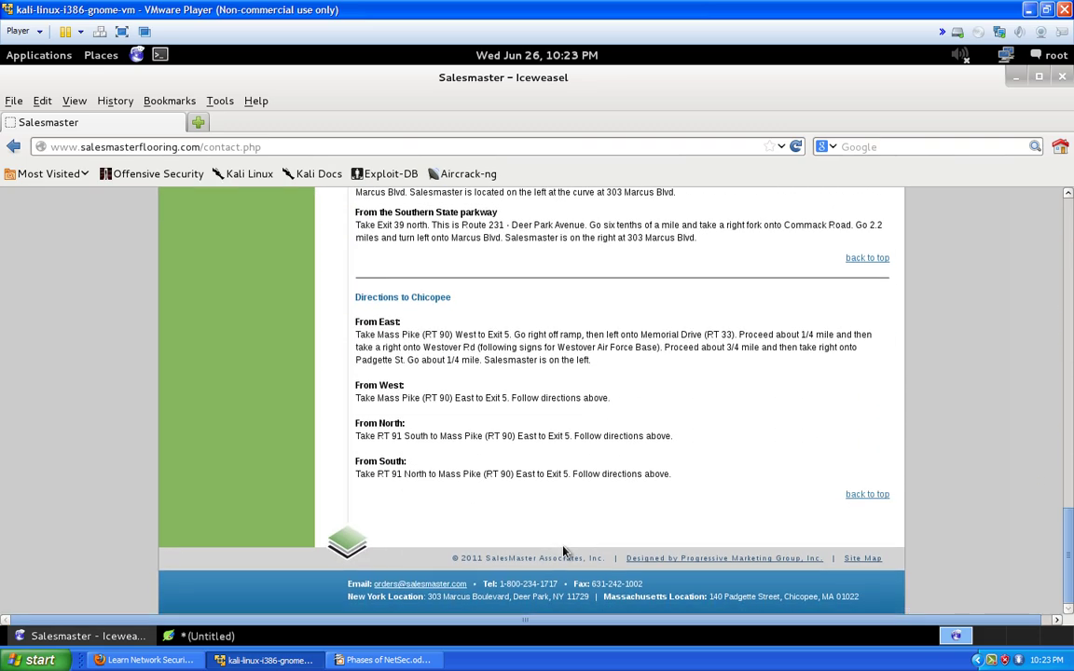
pyautogui.scroll(1, 639, 593)
pyautogui.scroll(15, 639, 588)
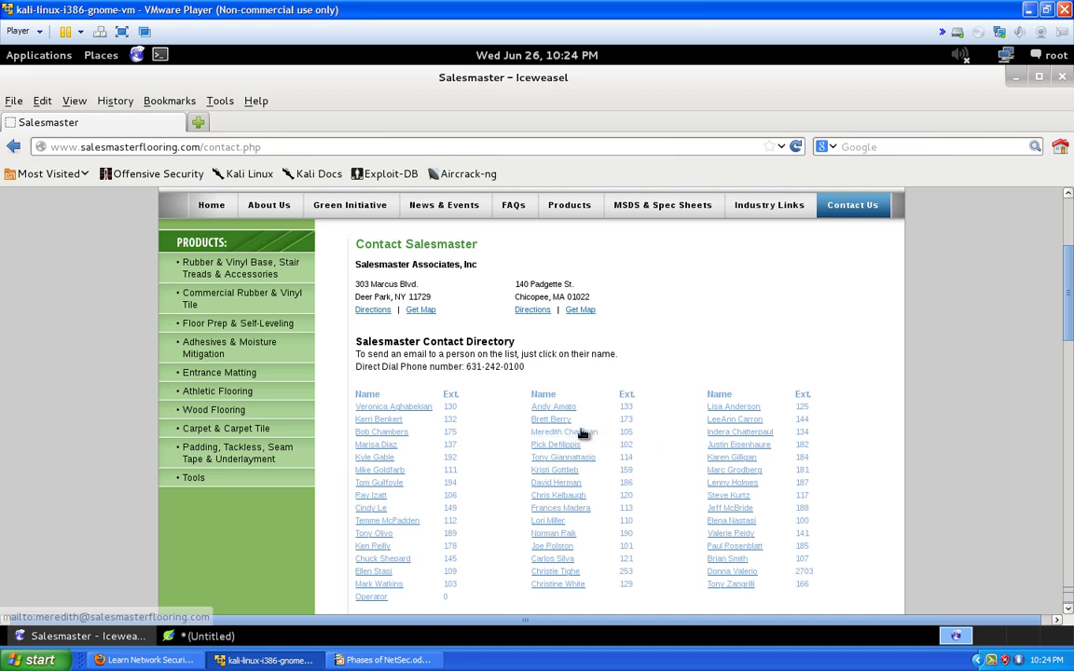
pyautogui.rightClick(583, 432)
pyautogui.click(596, 466)
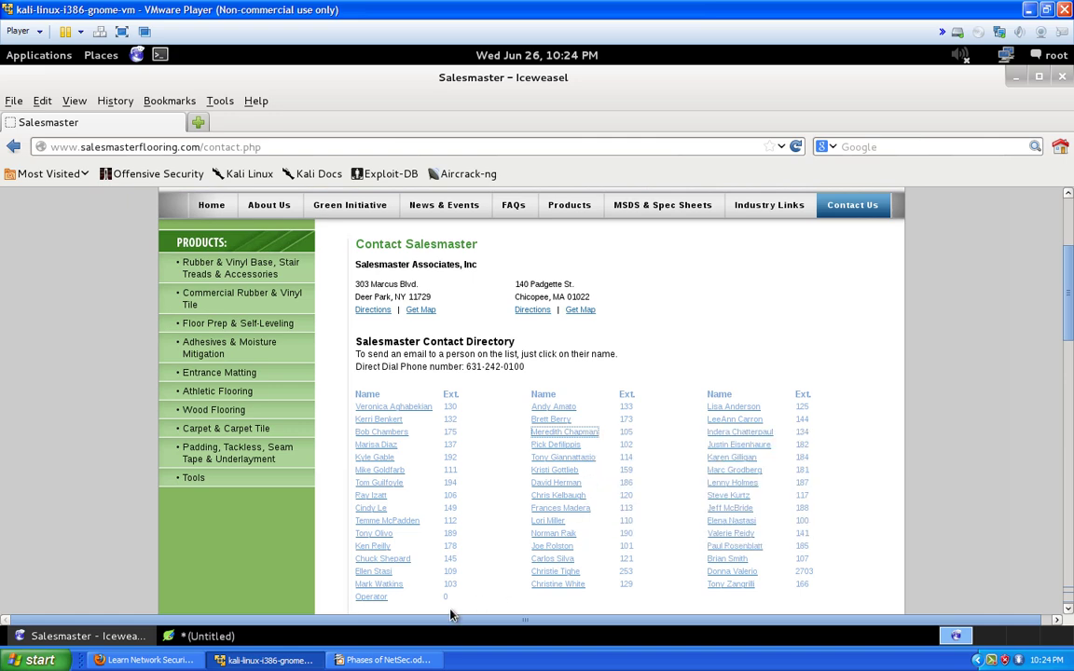
# Paste the staff names and extensions below the phone number, spacing out the last Ext. heading
pyautogui.click(196, 636)
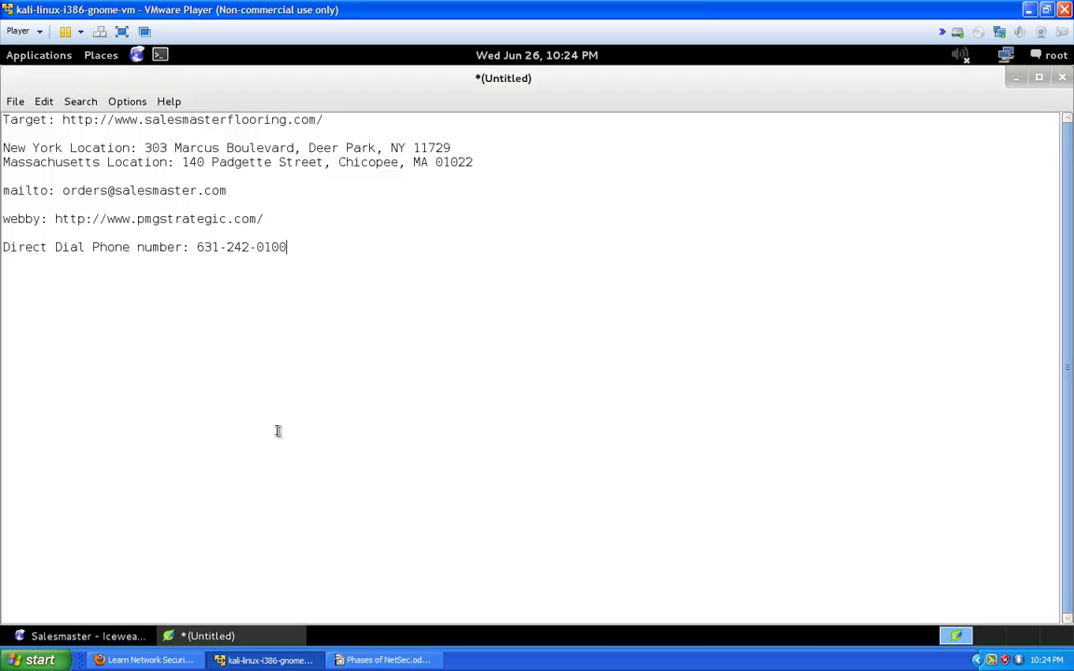
pyautogui.press('Return')
pyautogui.press('Return')
pyautogui.hotkey('ctrl', 'v')
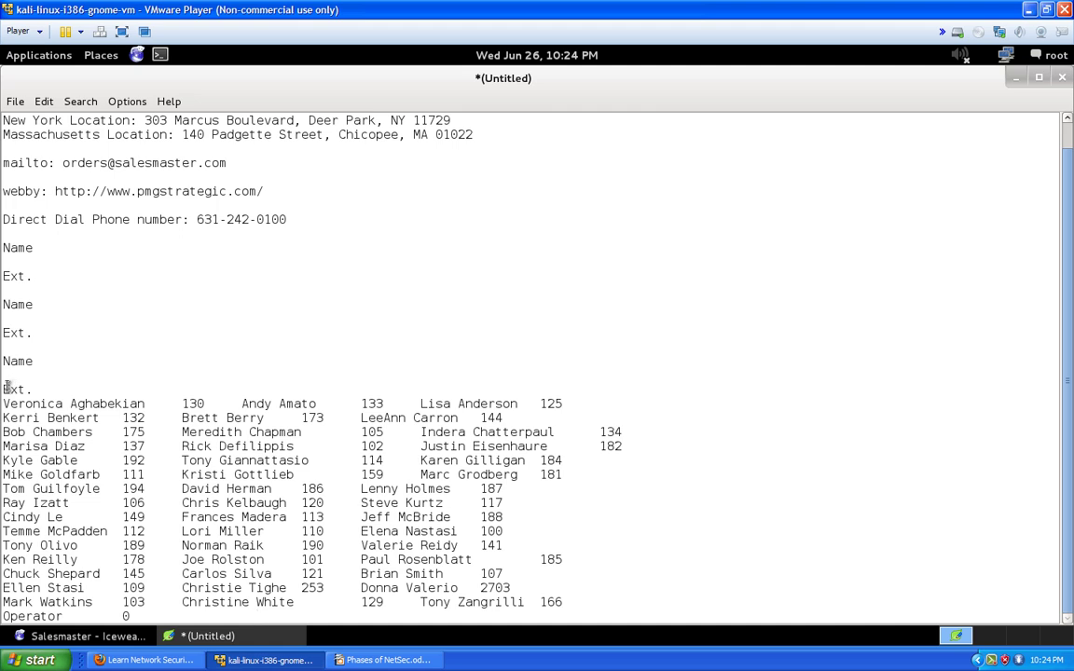
pyautogui.click(7, 389)
pyautogui.scroll(1, 347, 508)
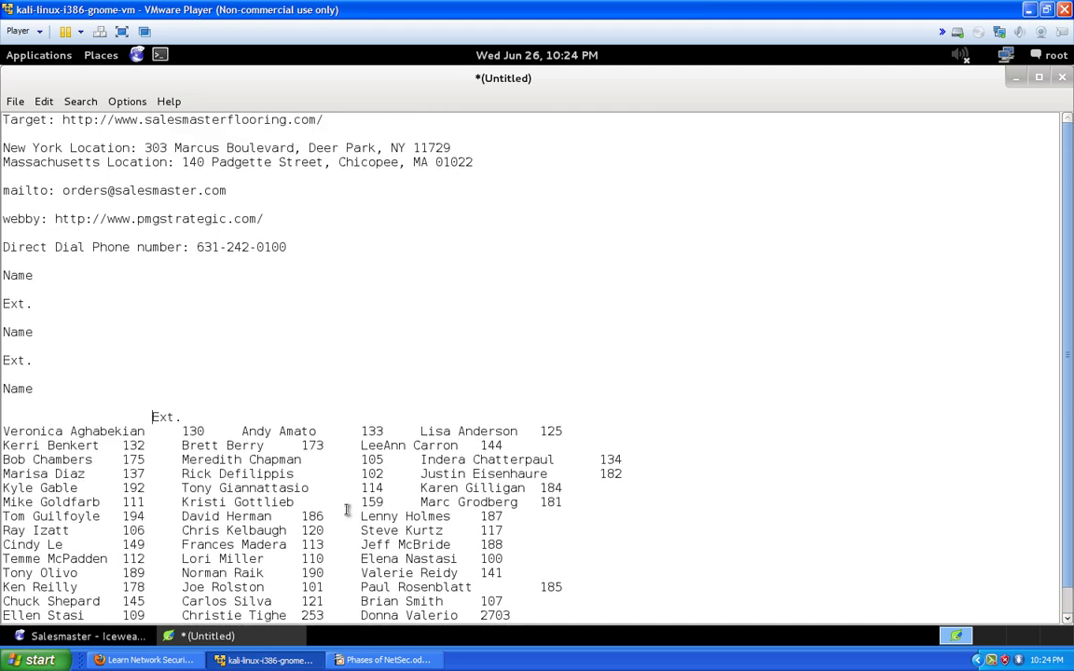
pyautogui.scroll(-1, 347, 508)
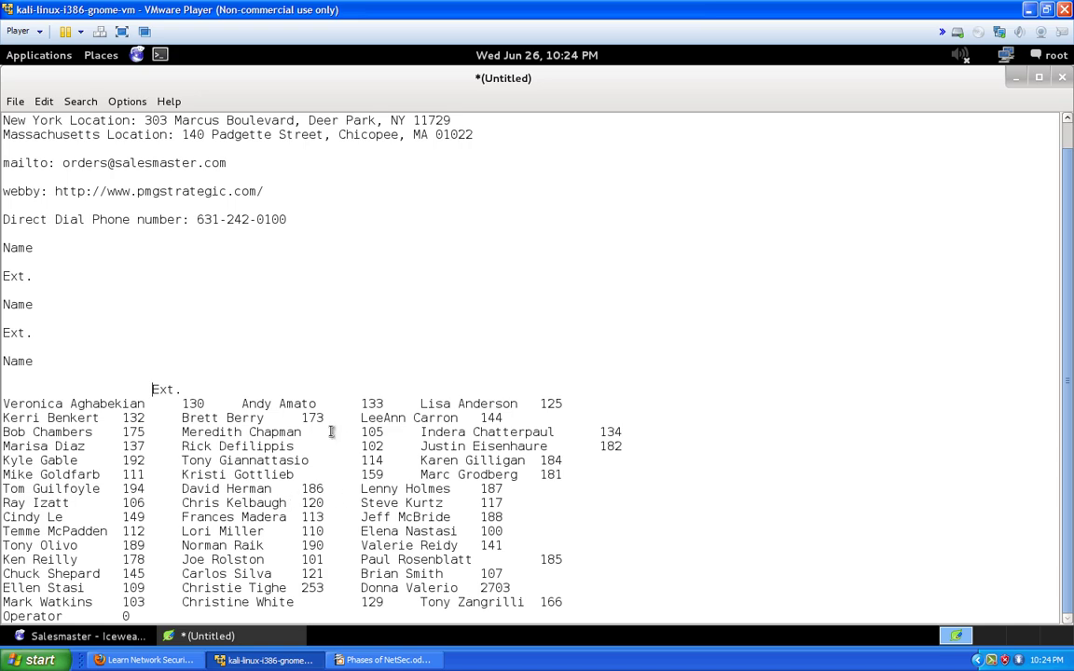
pyautogui.click(1017, 78)
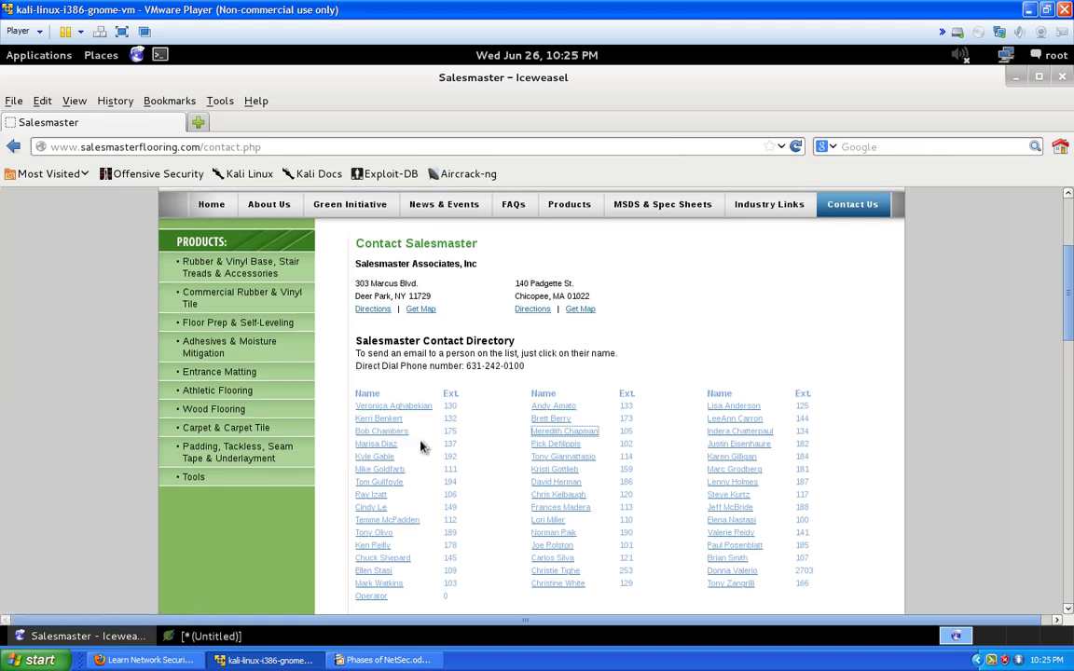
pyautogui.scroll(-1, 421, 448)
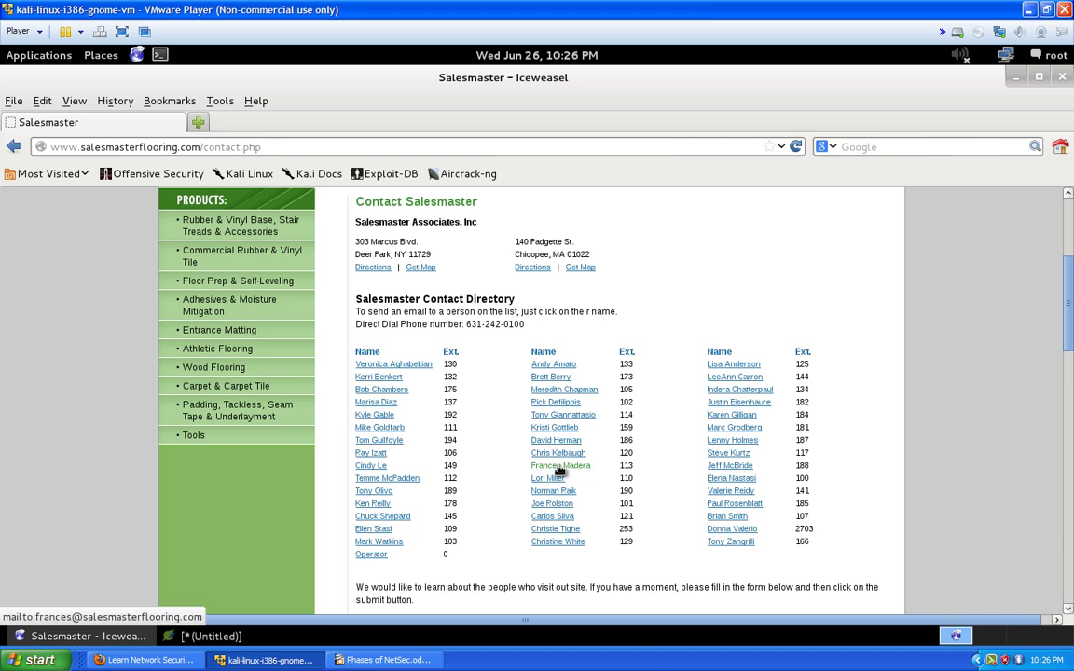
pyautogui.scroll(-3, 560, 471)
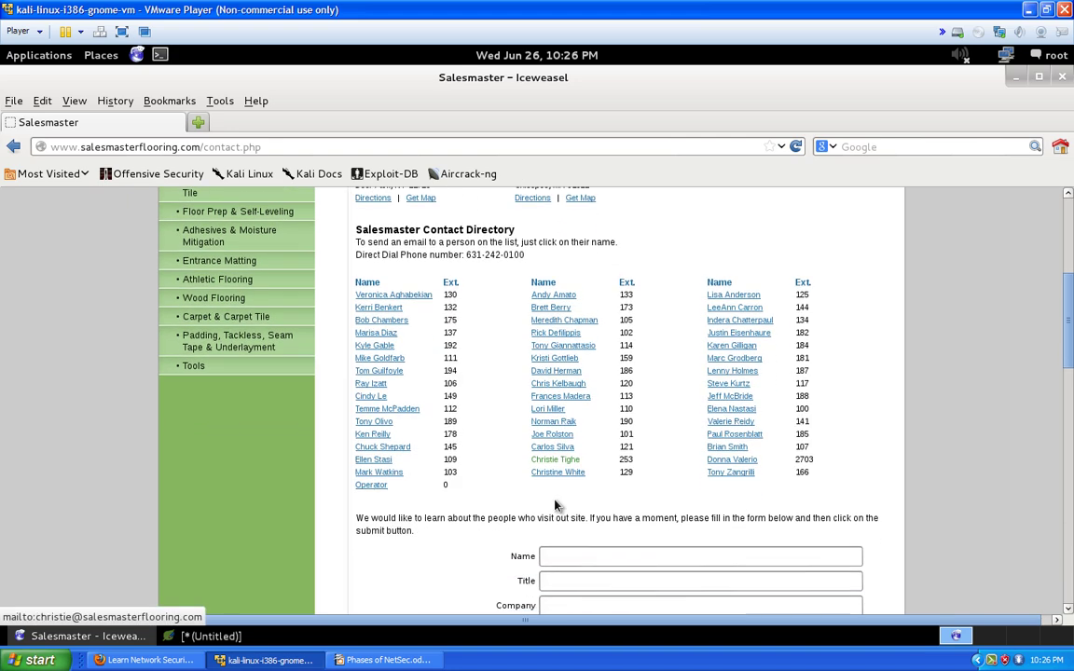
pyautogui.scroll(-6, 539, 429)
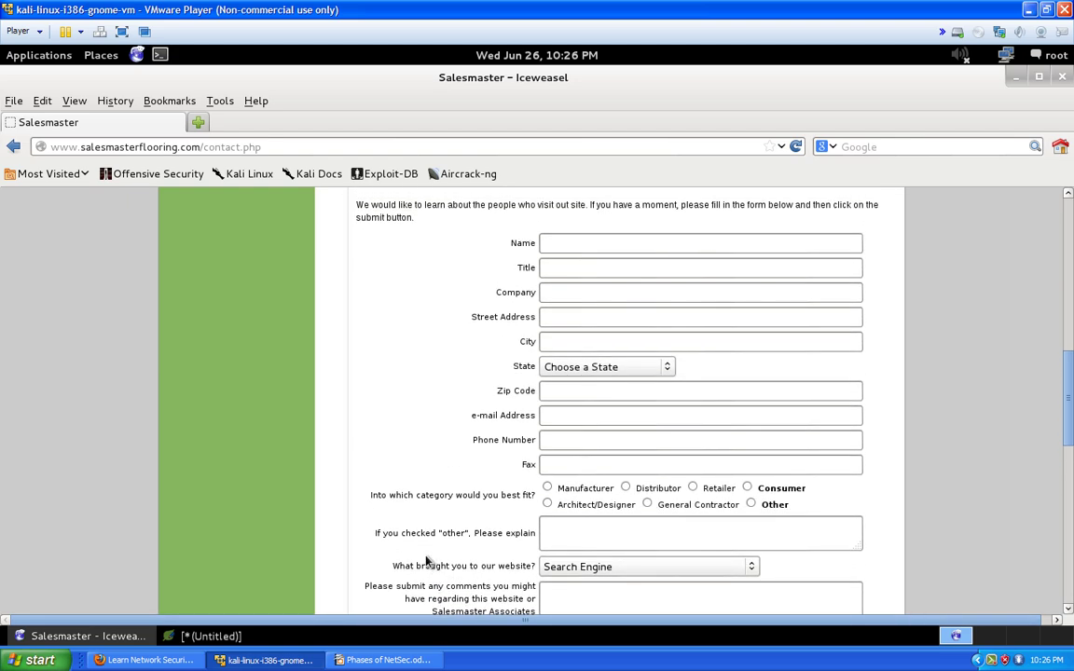
pyautogui.click(198, 639)
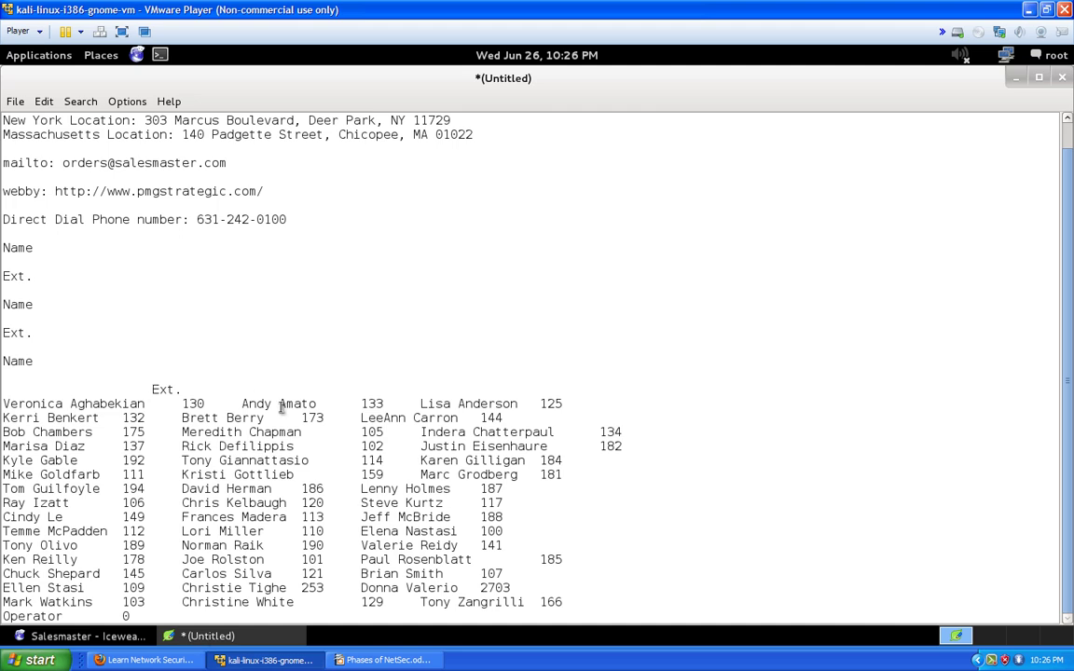
pyautogui.click(655, 600)
pyautogui.press('Return')
pyautogui.press('Return')
pyautogui.press('Return')
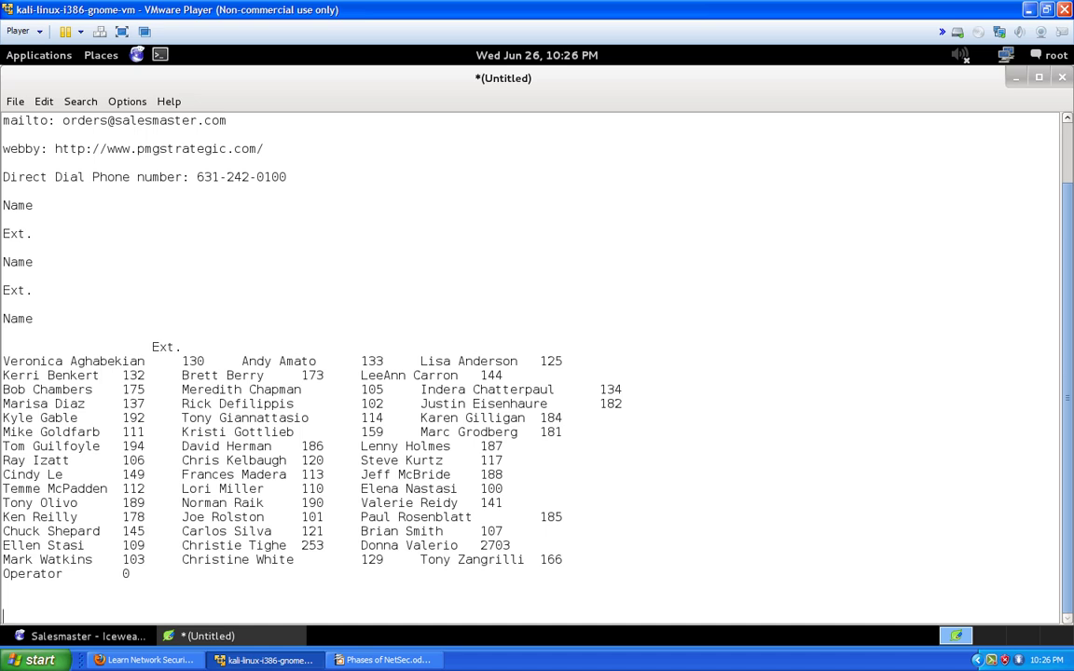
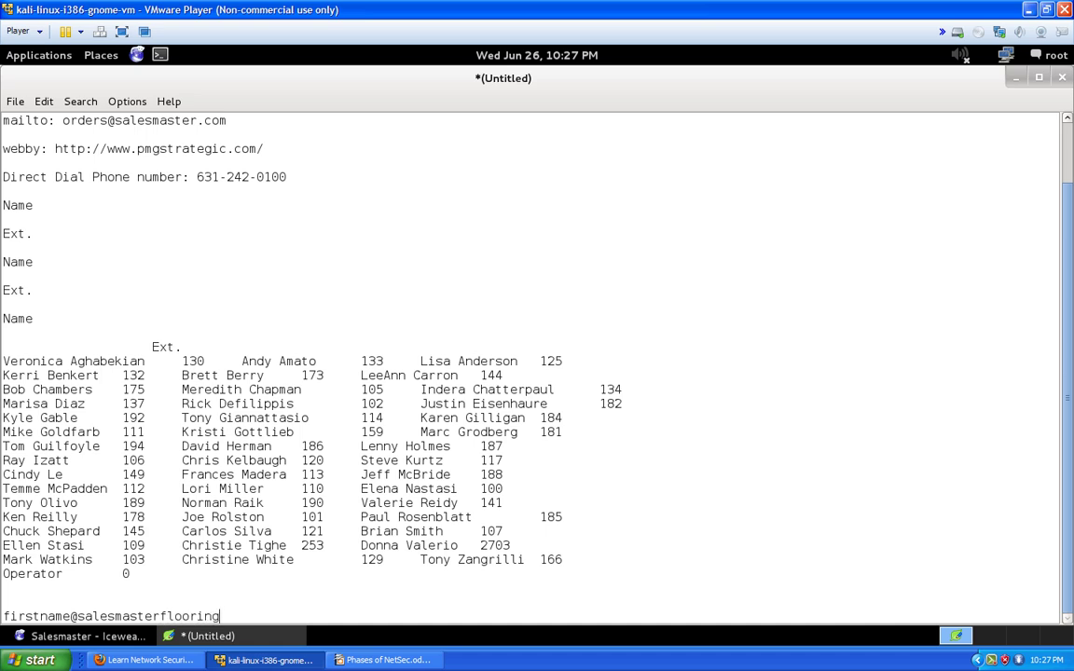
pyautogui.press('Return')
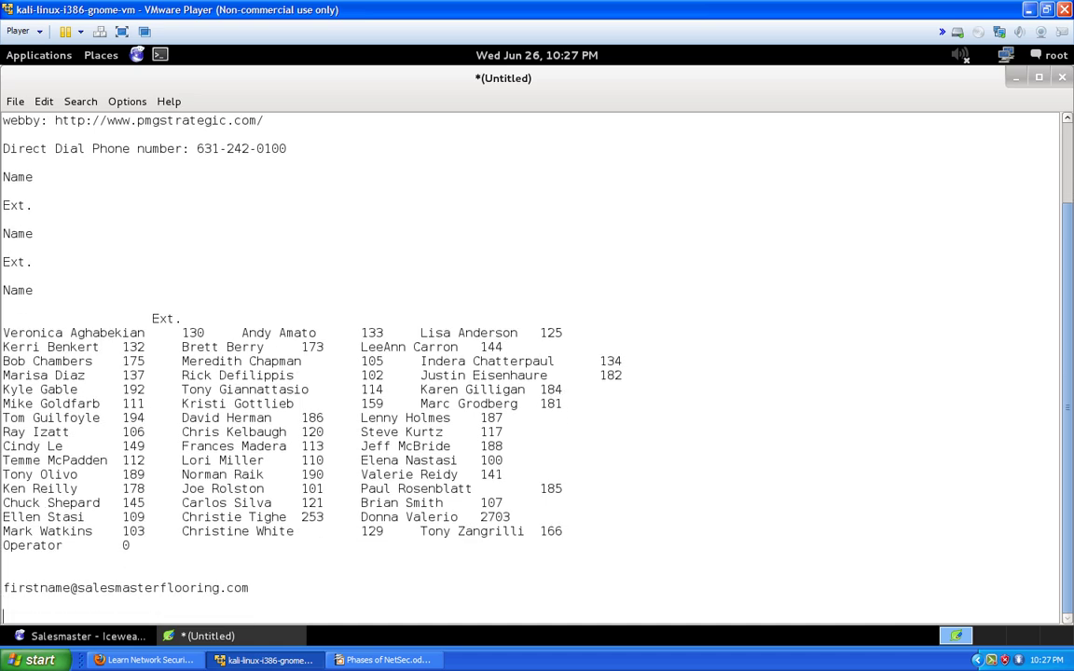
pyautogui.click(88, 636)
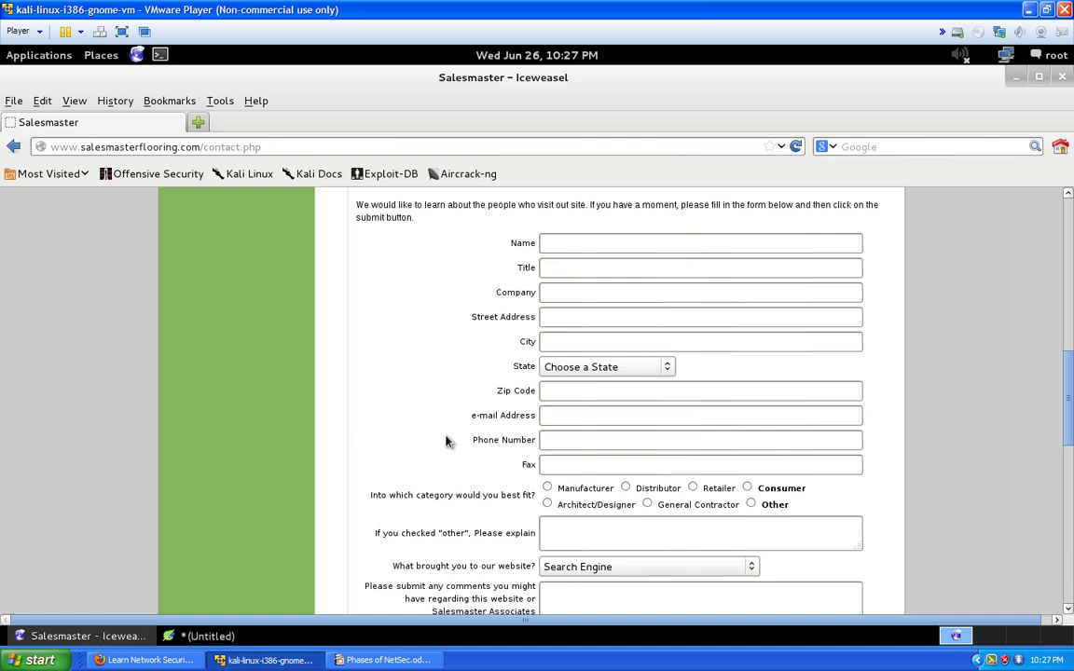
# Open the source code of the Salesmaster contact page
pyautogui.scroll(-3, 451, 426)
pyautogui.scroll(-2, 451, 427)
pyautogui.scroll(4, 660, 403)
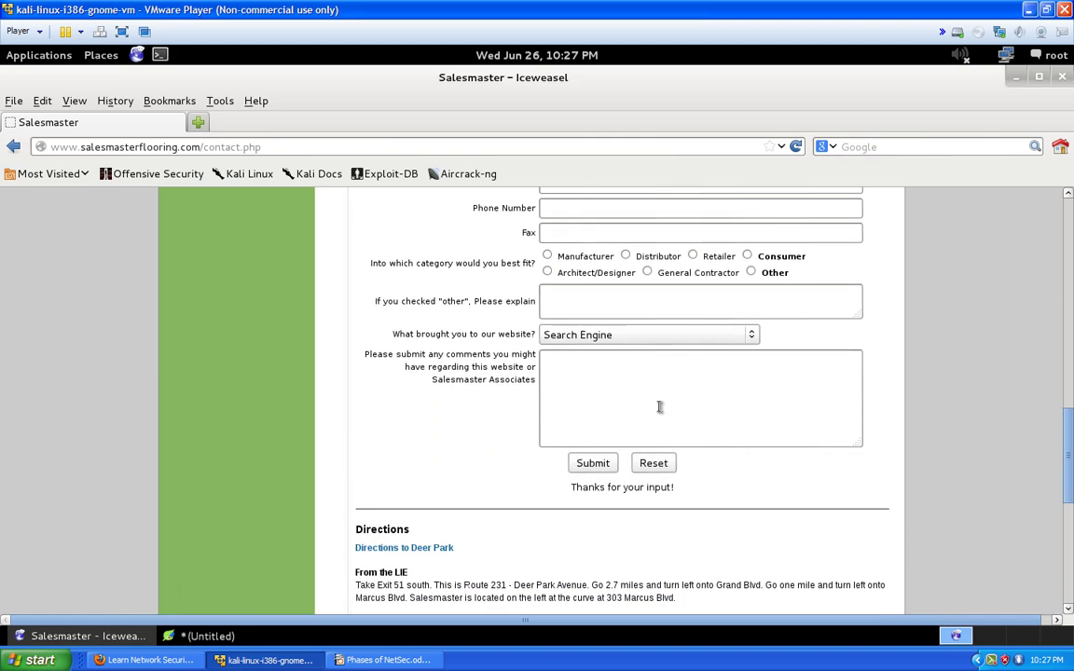
pyautogui.scroll(5, 631, 403)
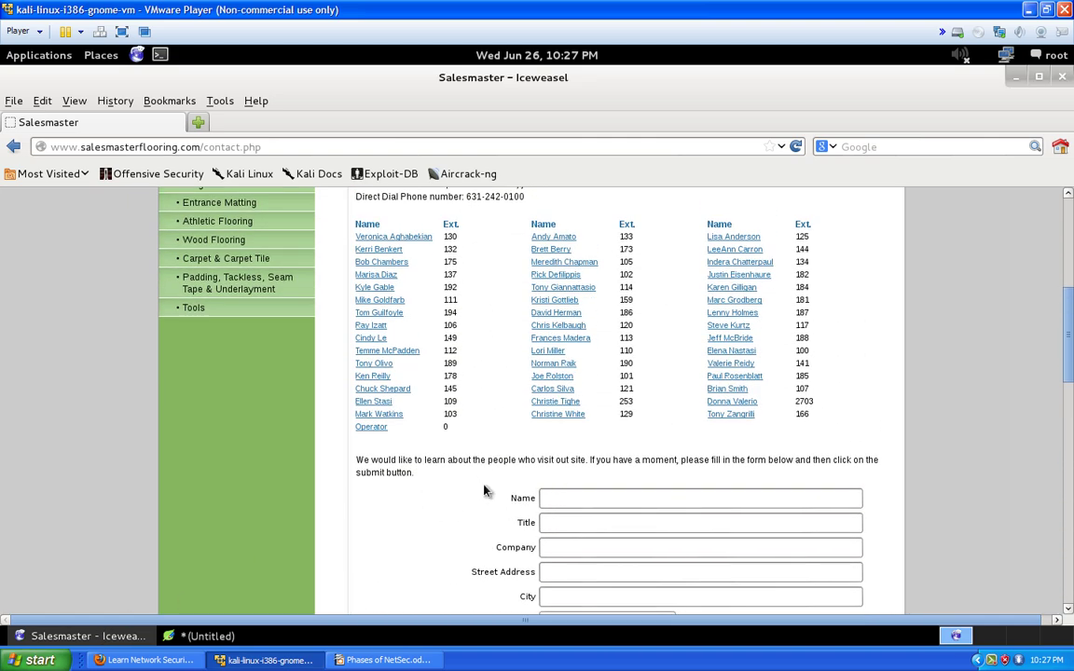
pyautogui.scroll(-6, 494, 476)
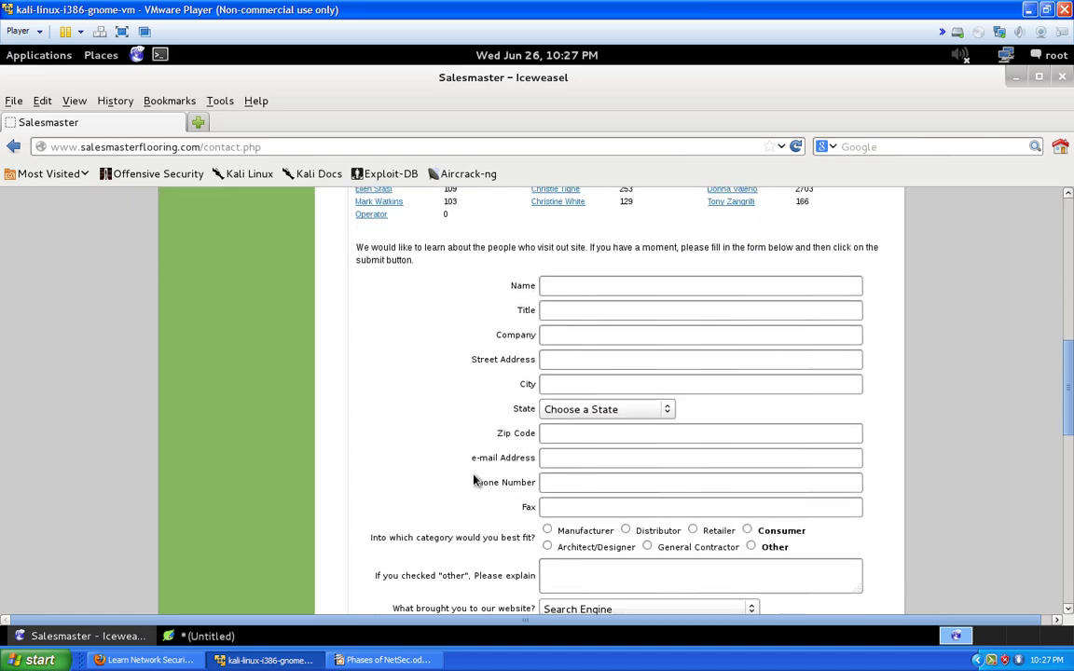
pyautogui.rightClick(466, 517)
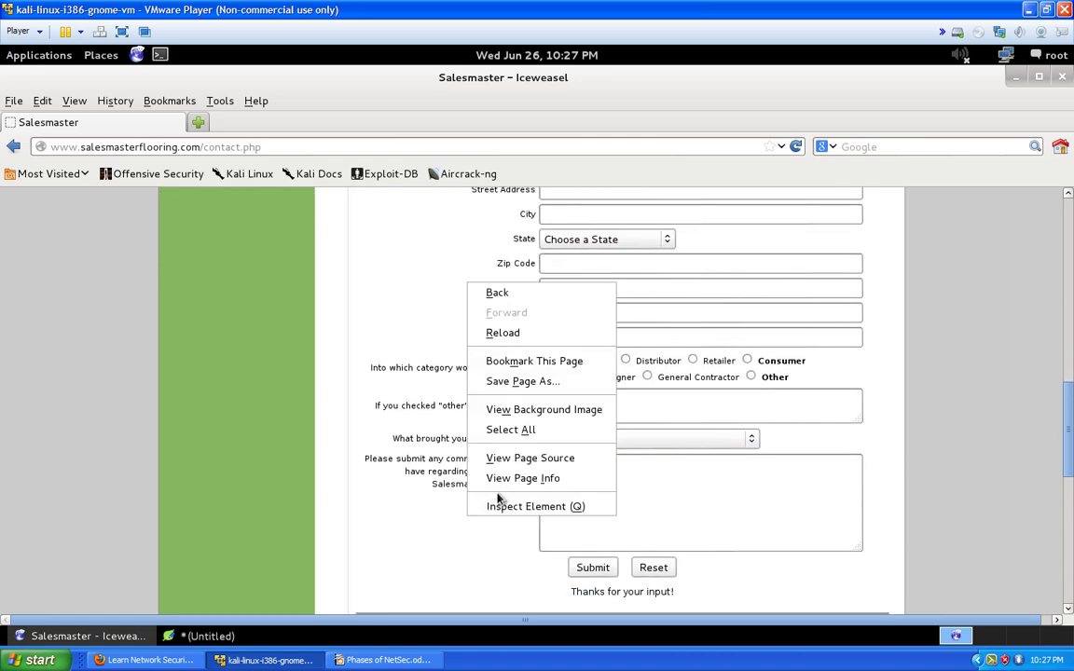
pyautogui.click(530, 456)
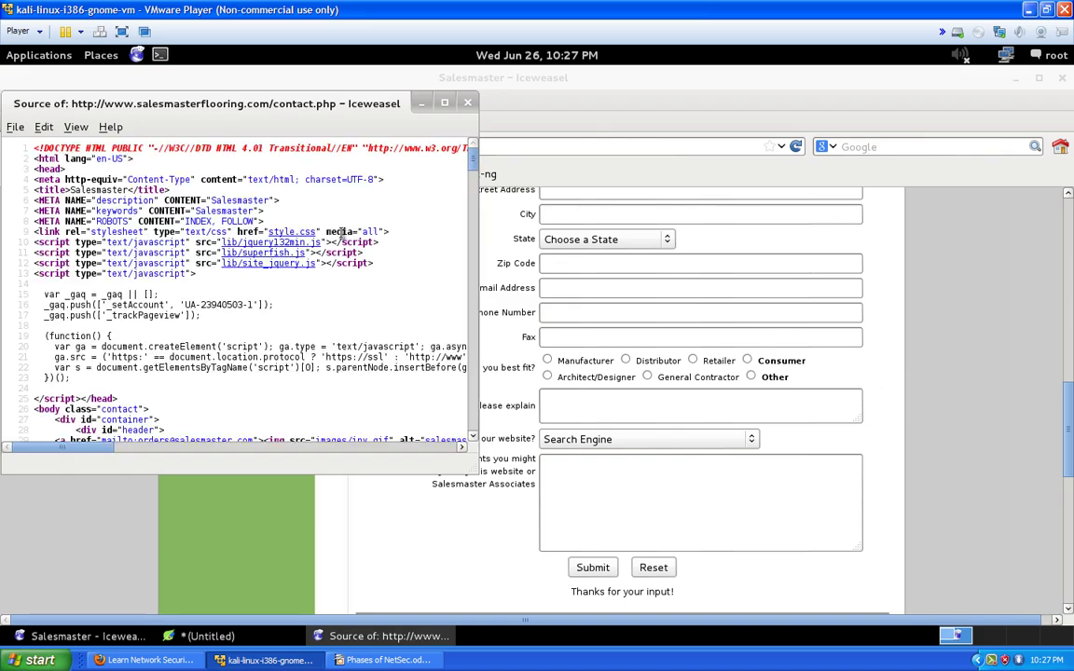
# Scroll through the contact page source, then close the source window
pyautogui.scroll(-9, 345, 268)
pyautogui.scroll(-13, 345, 269)
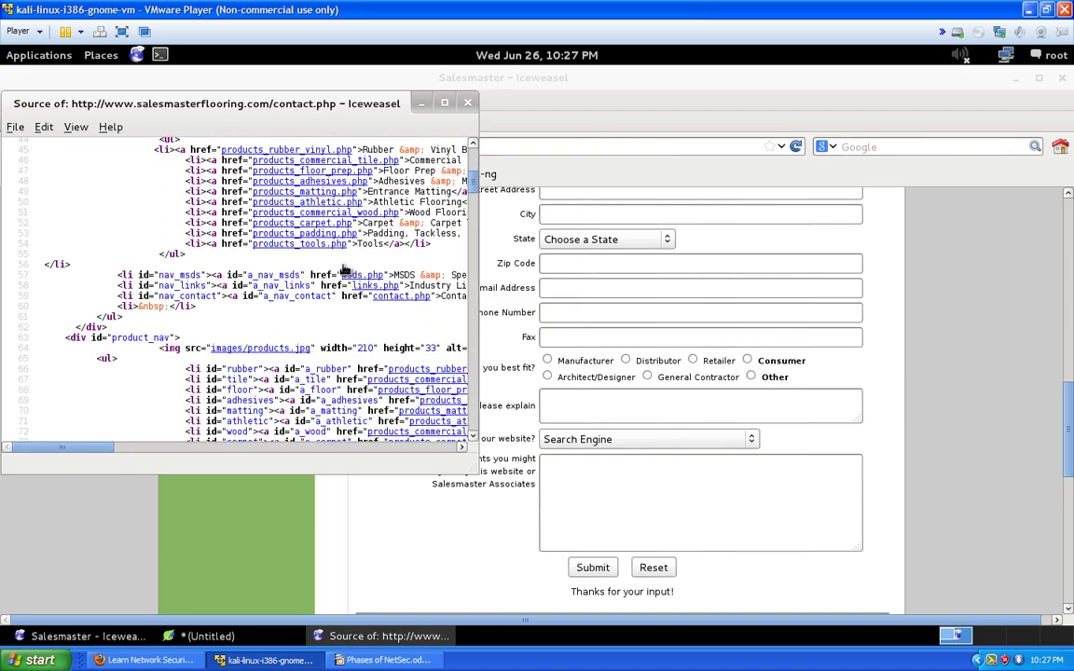
pyautogui.scroll(20, 354, 264)
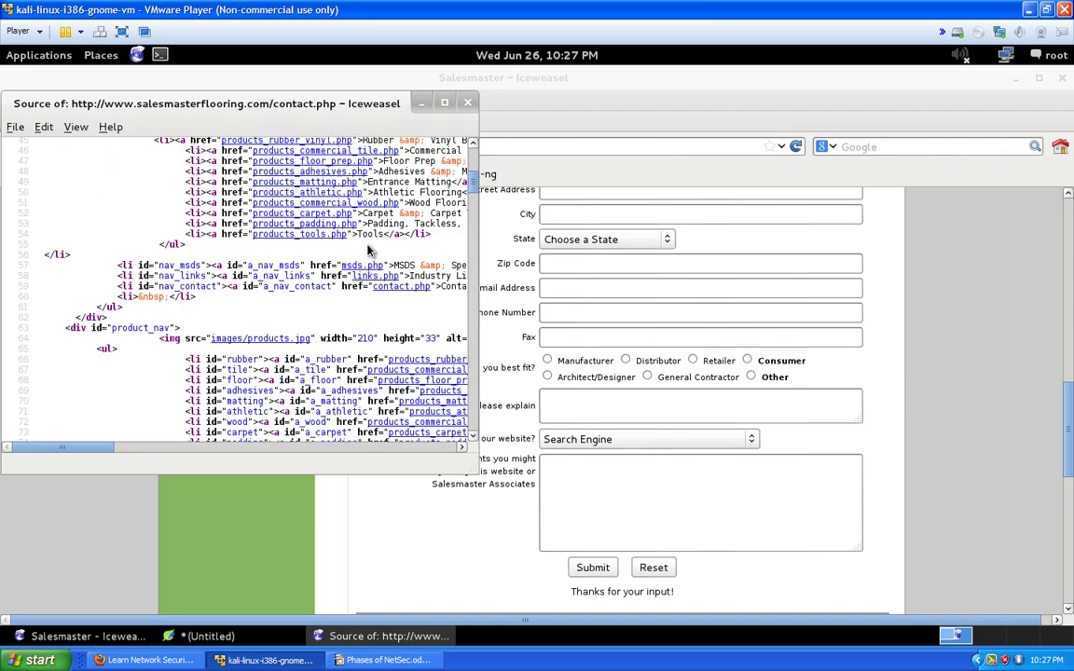
pyautogui.click(471, 104)
# Select the Deer Park driving directions text on the contact page
pyautogui.scroll(-4, 460, 323)
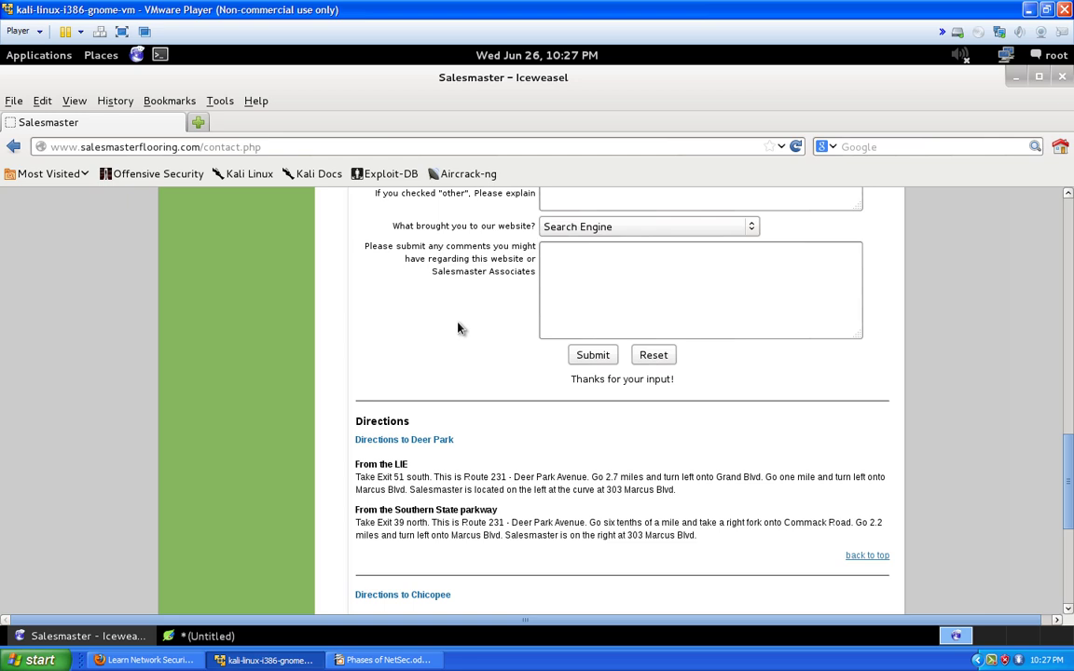
pyautogui.scroll(-3, 547, 389)
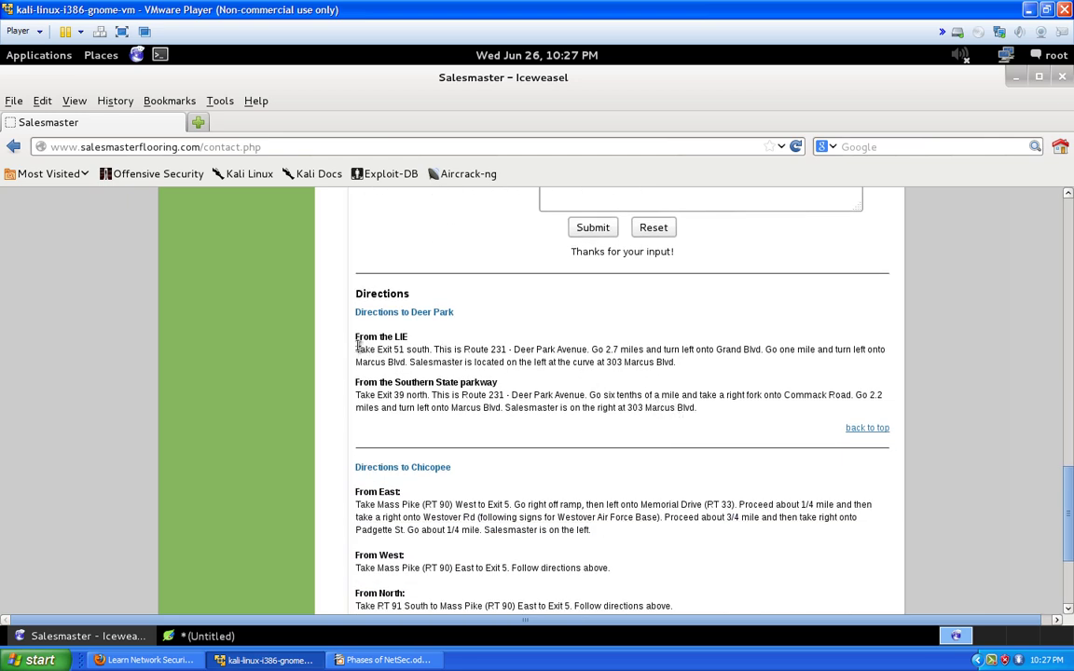
pyautogui.moveTo(352, 341); pyautogui.dragTo(513, 448)
pyautogui.scroll(-4, 462, 397)
pyautogui.moveTo(334, 285); pyautogui.dragTo(457, 492)
pyautogui.moveTo(582, 503); pyautogui.dragTo(575, 492)
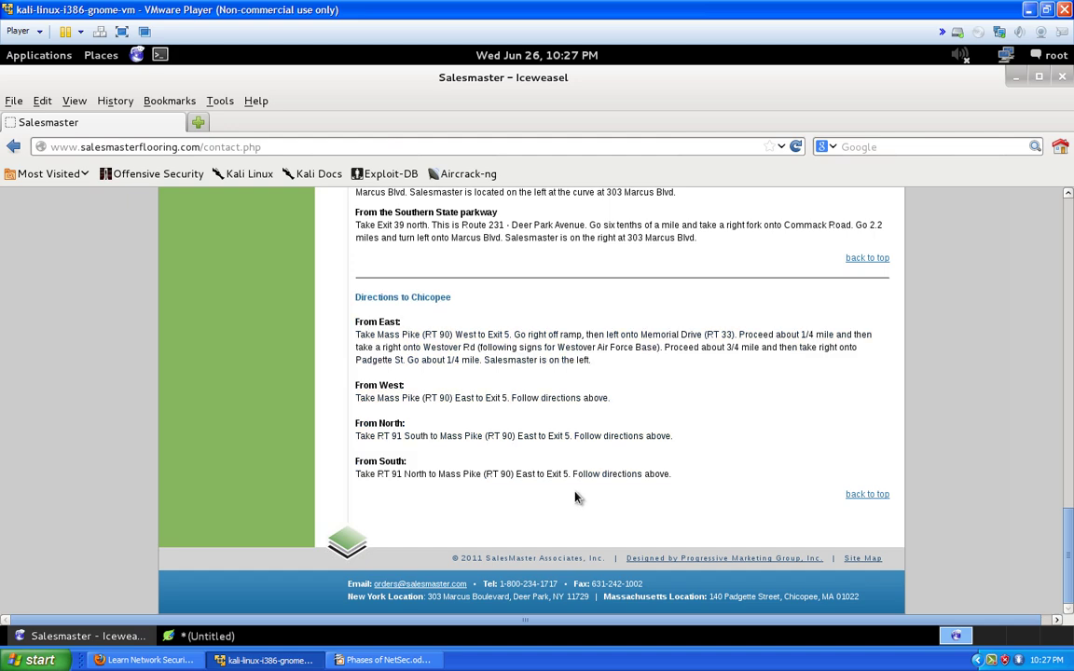
# Scroll the contact page to review the Deer Park and Chicopee office directions
pyautogui.scroll(8, 530, 466)
pyautogui.scroll(10, 530, 466)
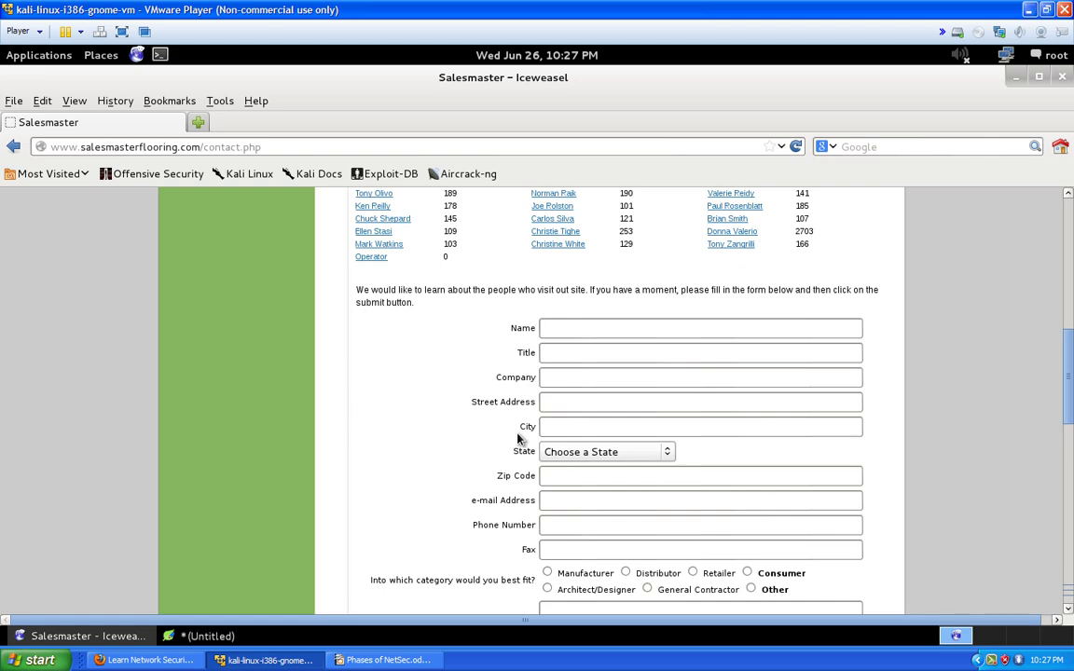
pyautogui.scroll(11, 518, 438)
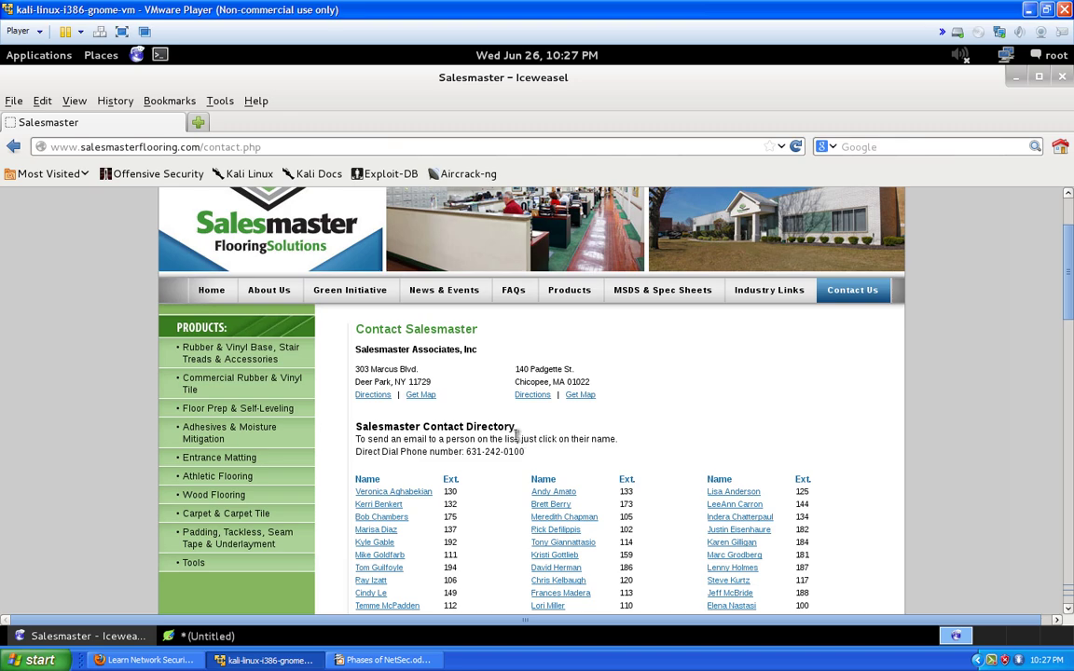
pyautogui.scroll(-1, 518, 437)
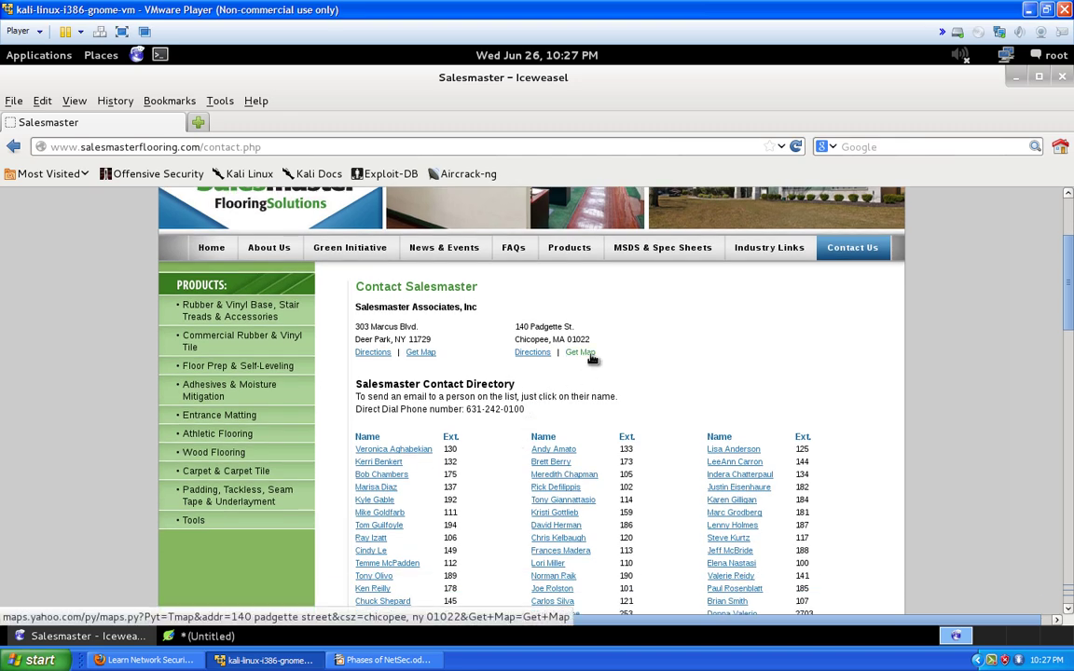
pyautogui.scroll(-17, 592, 359)
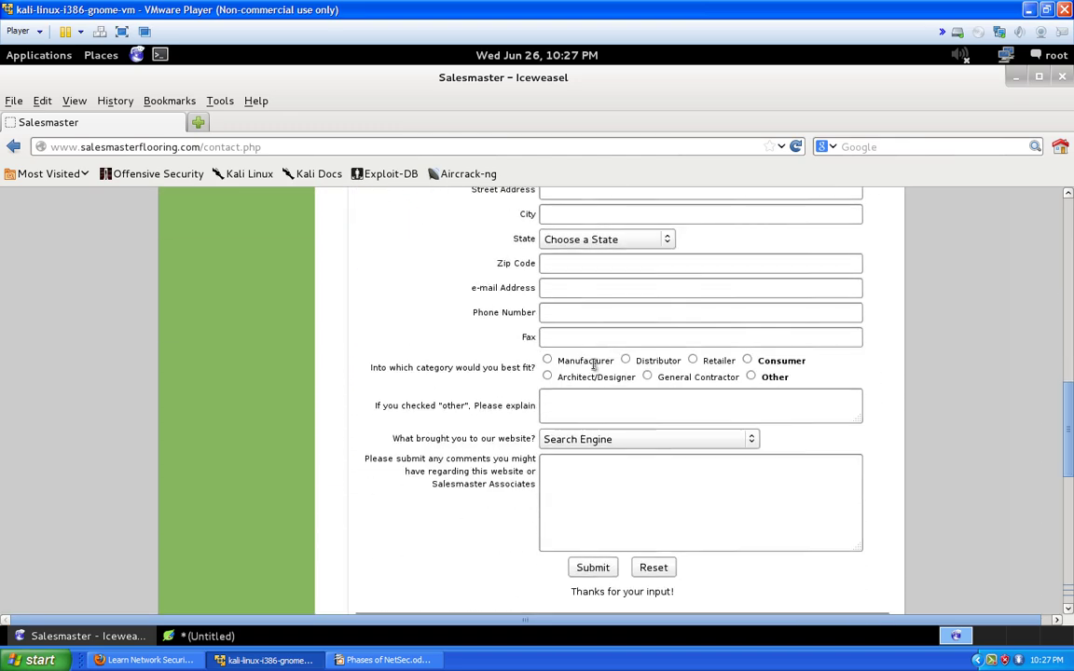
pyautogui.scroll(-13, 593, 366)
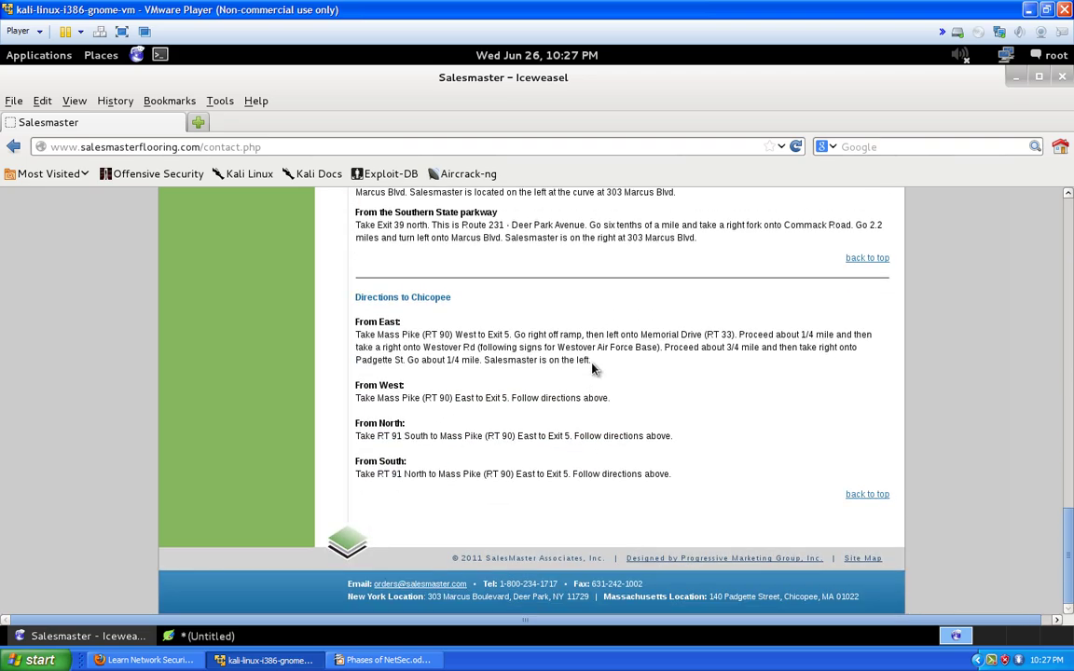
pyautogui.scroll(20, 593, 367)
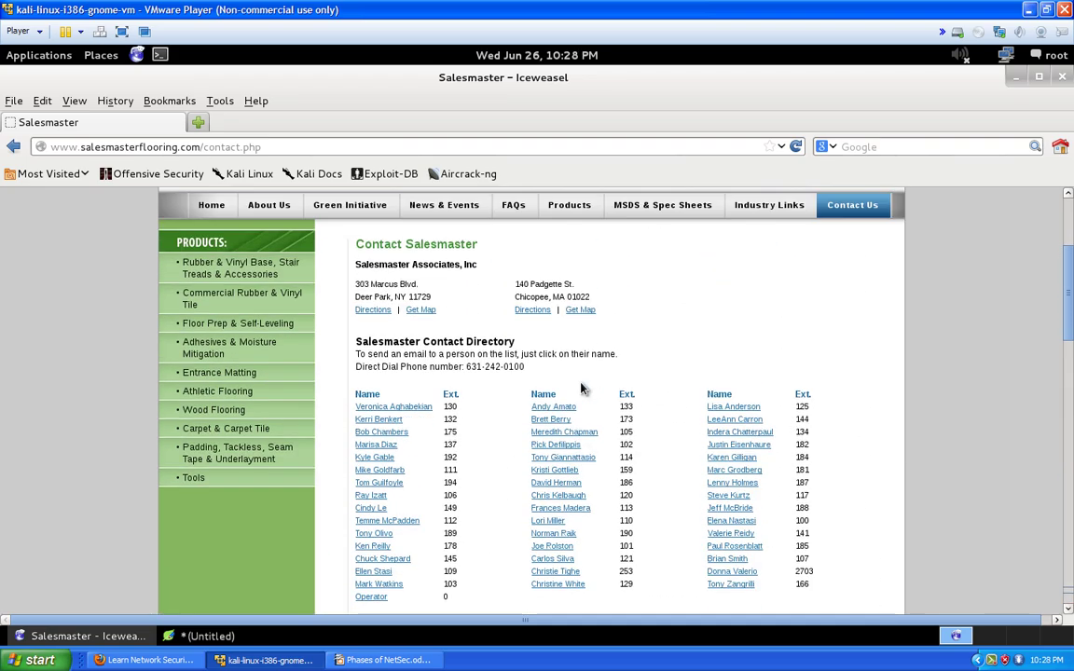
pyautogui.scroll(5, 582, 388)
pyautogui.scroll(-2, 576, 401)
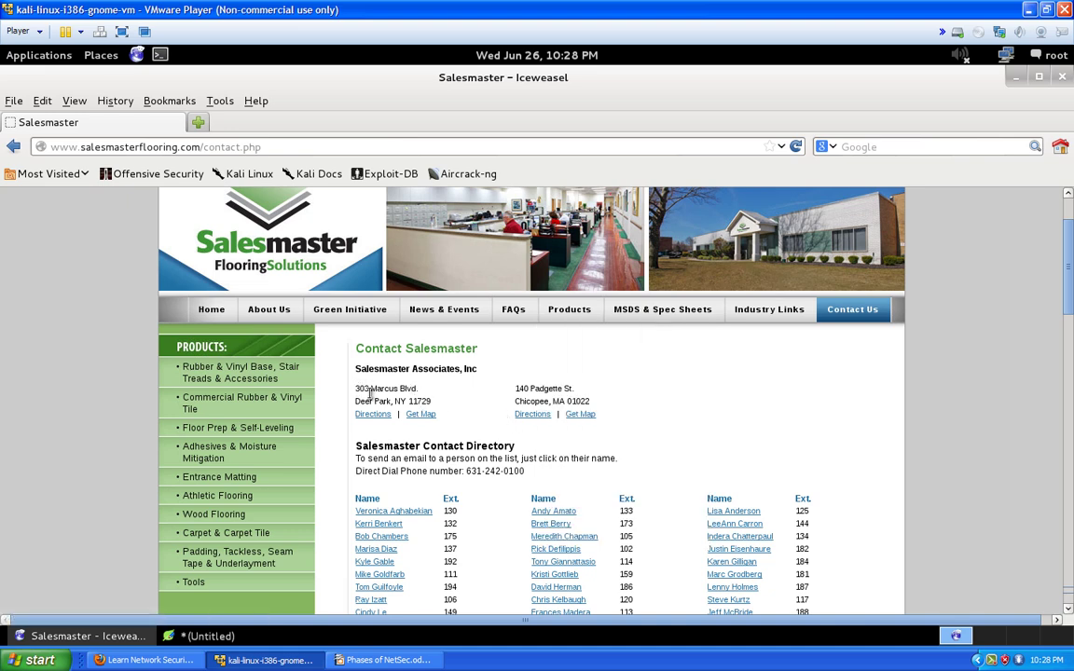
# Select the New York and Massachusetts address lines in the notes
pyautogui.click(201, 636)
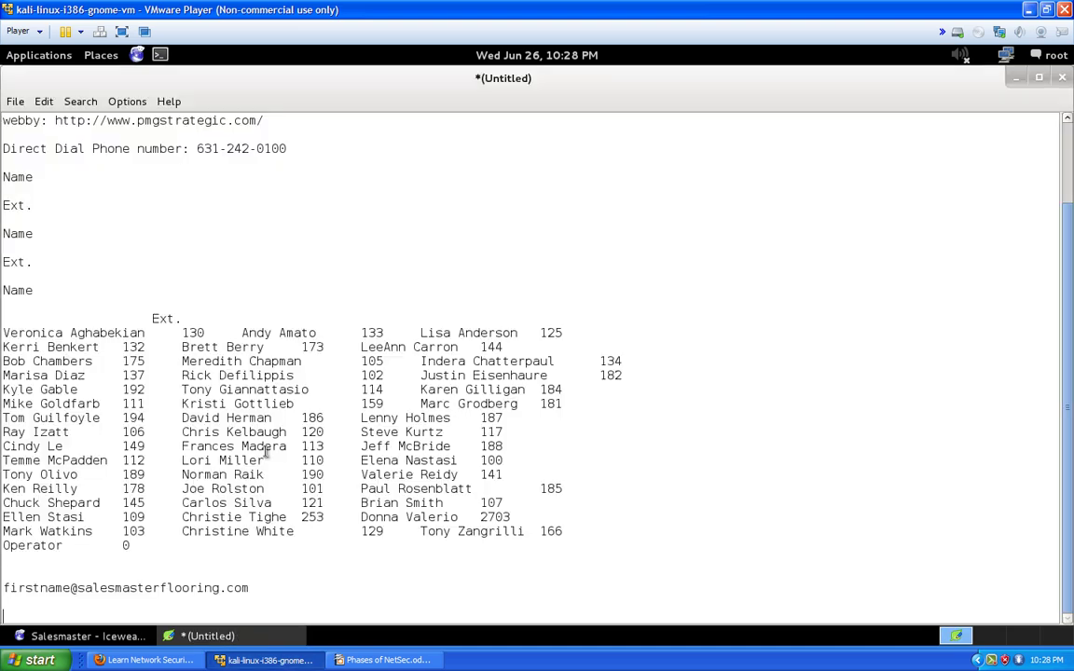
pyautogui.scroll(2, 270, 410)
pyautogui.scroll(-2, 224, 317)
pyautogui.scroll(2, 201, 299)
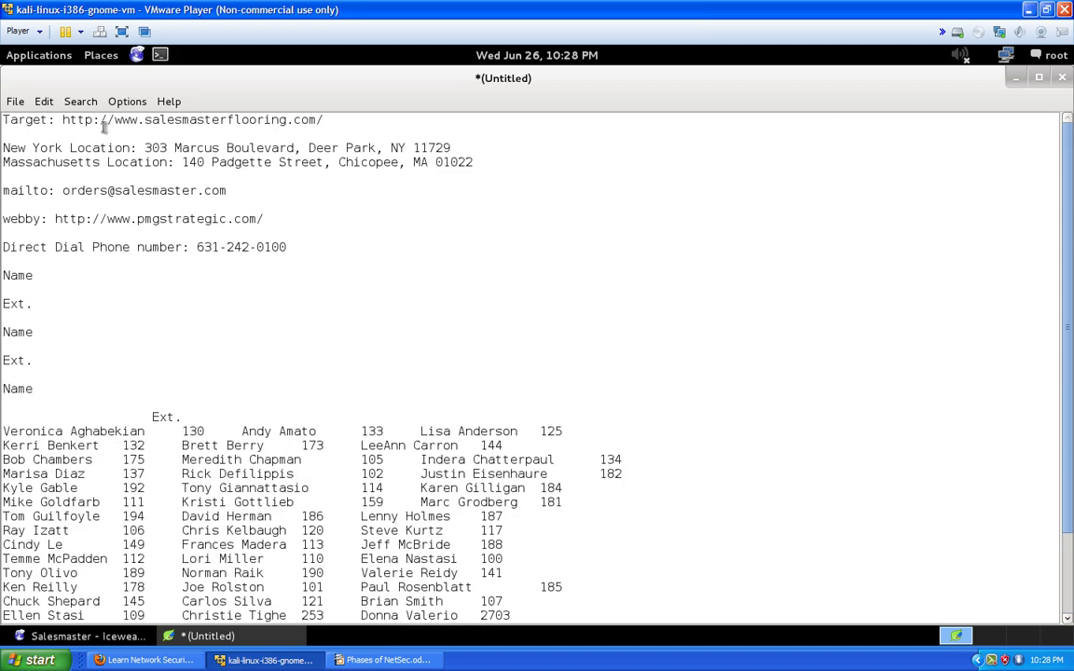
pyautogui.moveTo(4, 143); pyautogui.dragTo(437, 170)
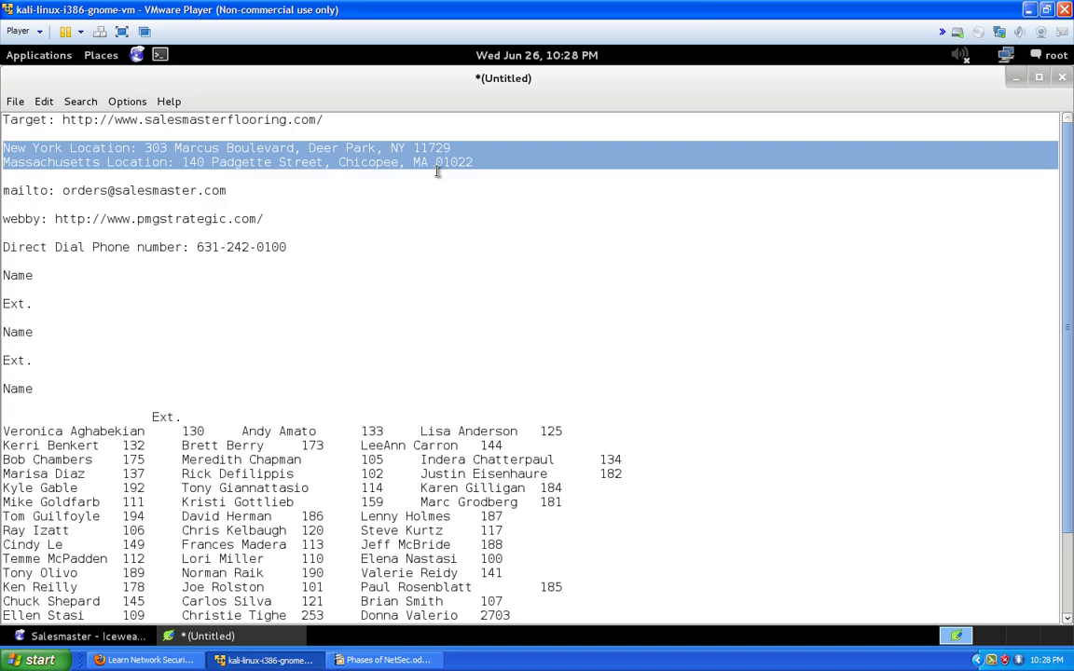
# Minimize the notes and copy the direct dial phone number from the contact page
pyautogui.click(1016, 78)
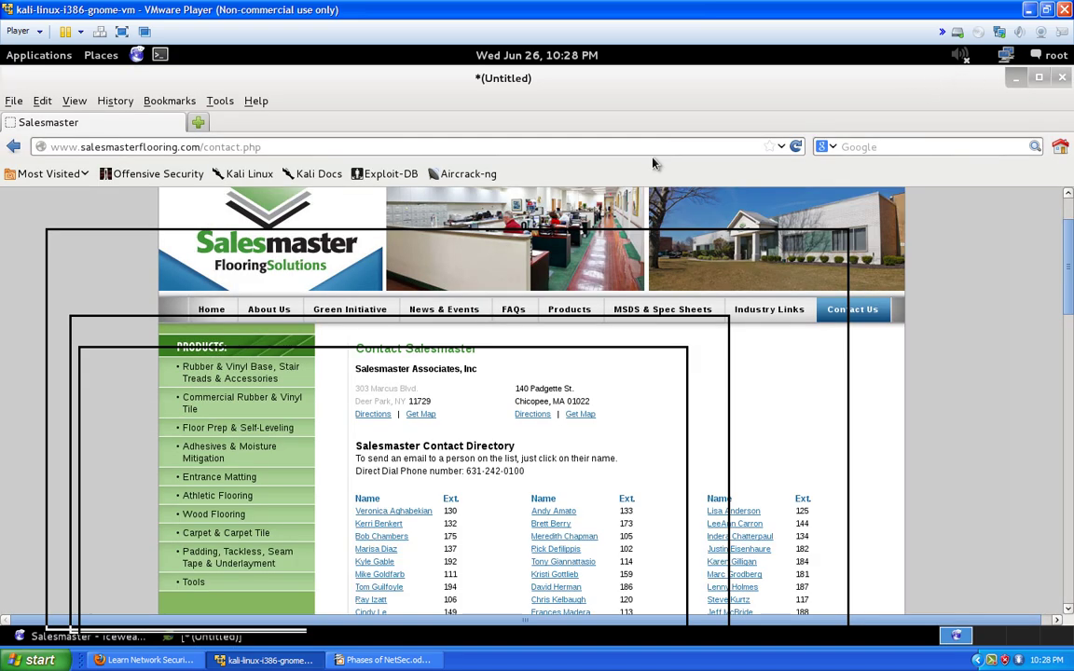
pyautogui.scroll(-5, 673, 405)
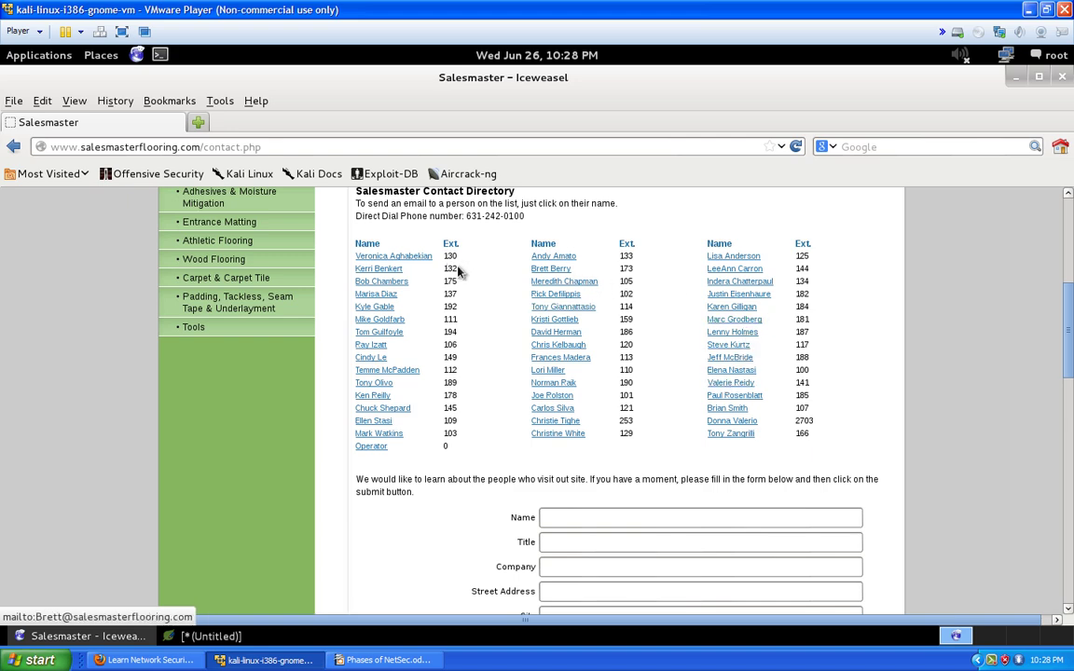
pyautogui.scroll(2, 466, 280)
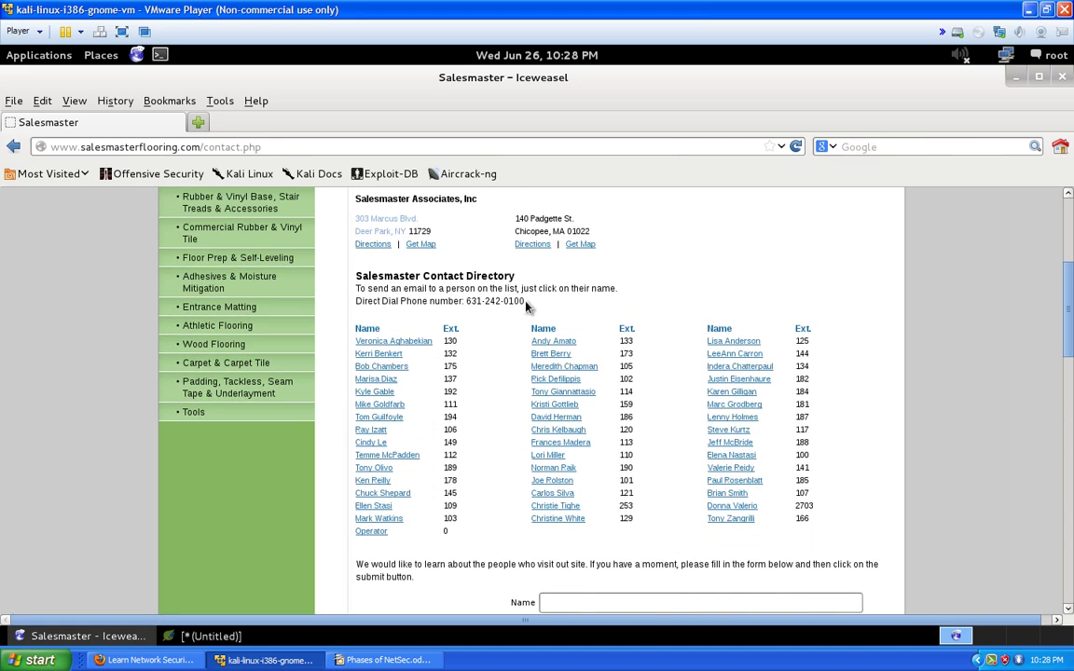
pyautogui.moveTo(527, 306); pyautogui.dragTo(466, 300)
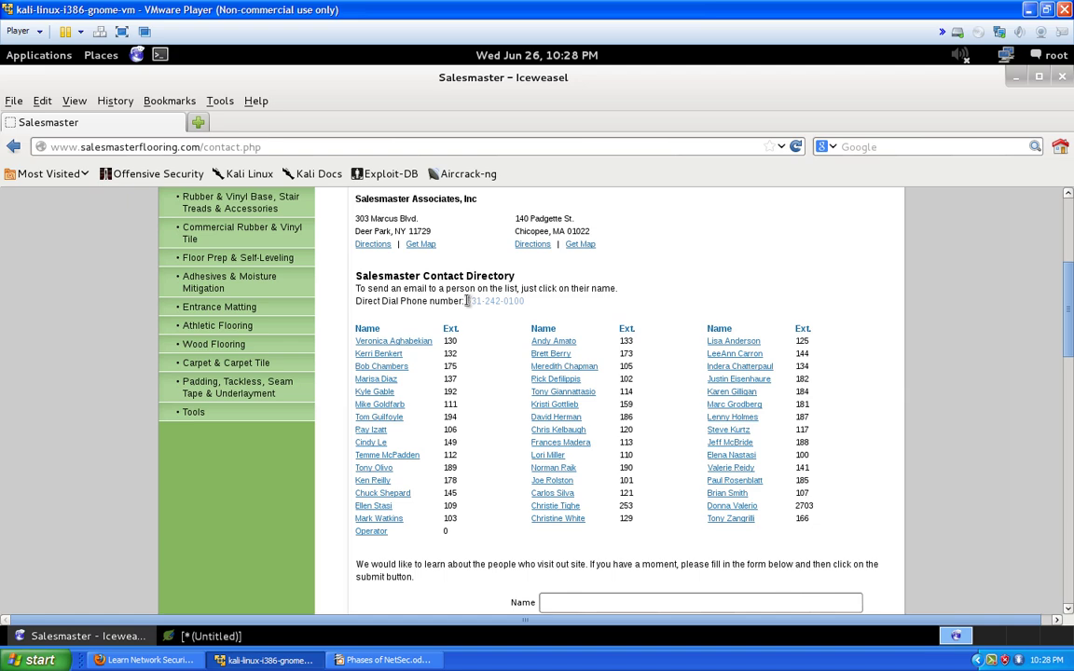
pyautogui.rightClick(467, 300)
pyautogui.click(491, 313)
pyautogui.scroll(6, 491, 313)
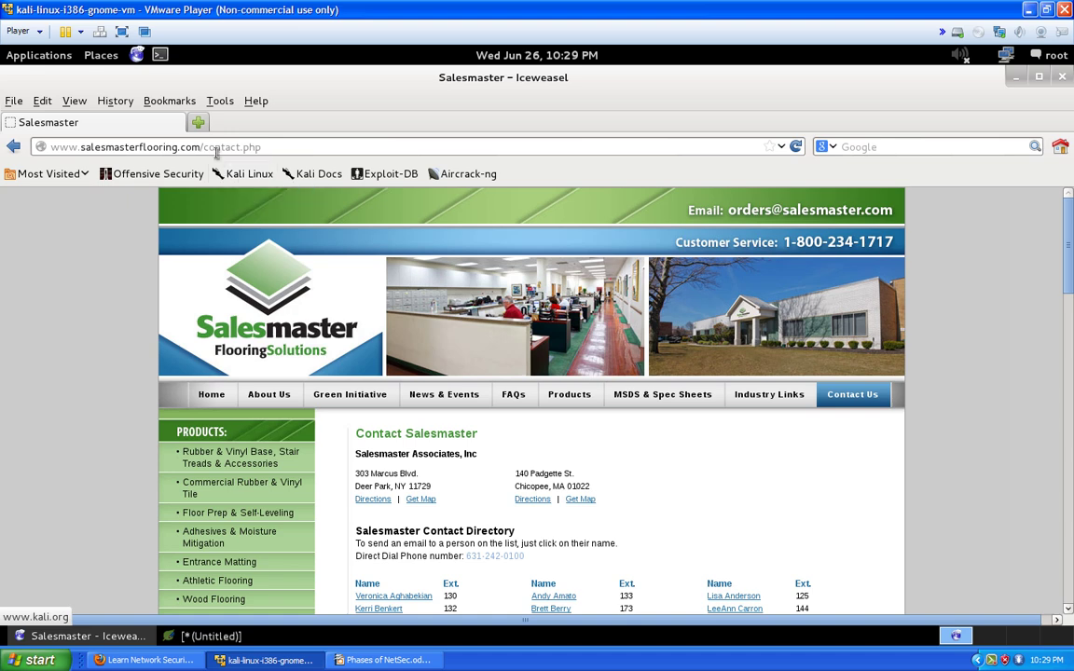
pyautogui.click(197, 122)
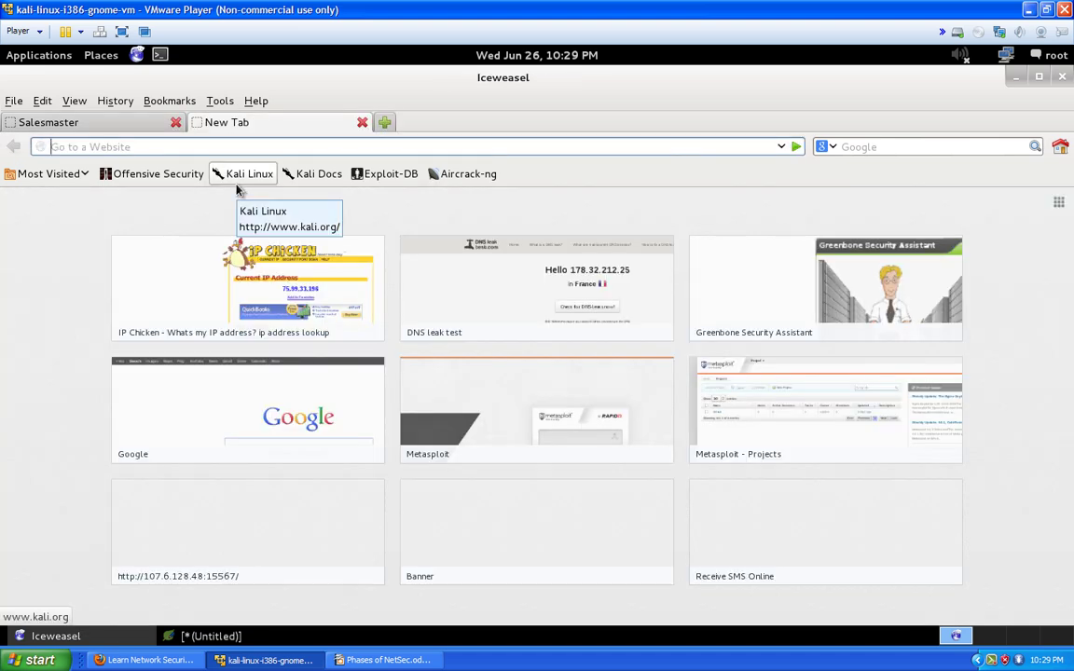
pyautogui.write('wh')
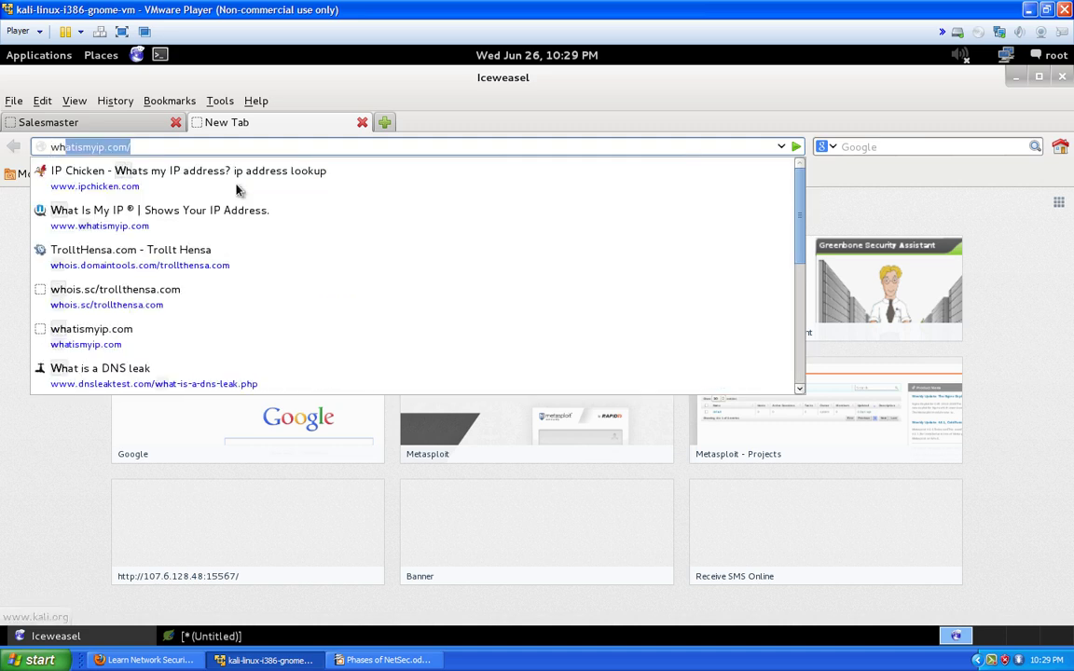
pyautogui.write('ois.sc/')
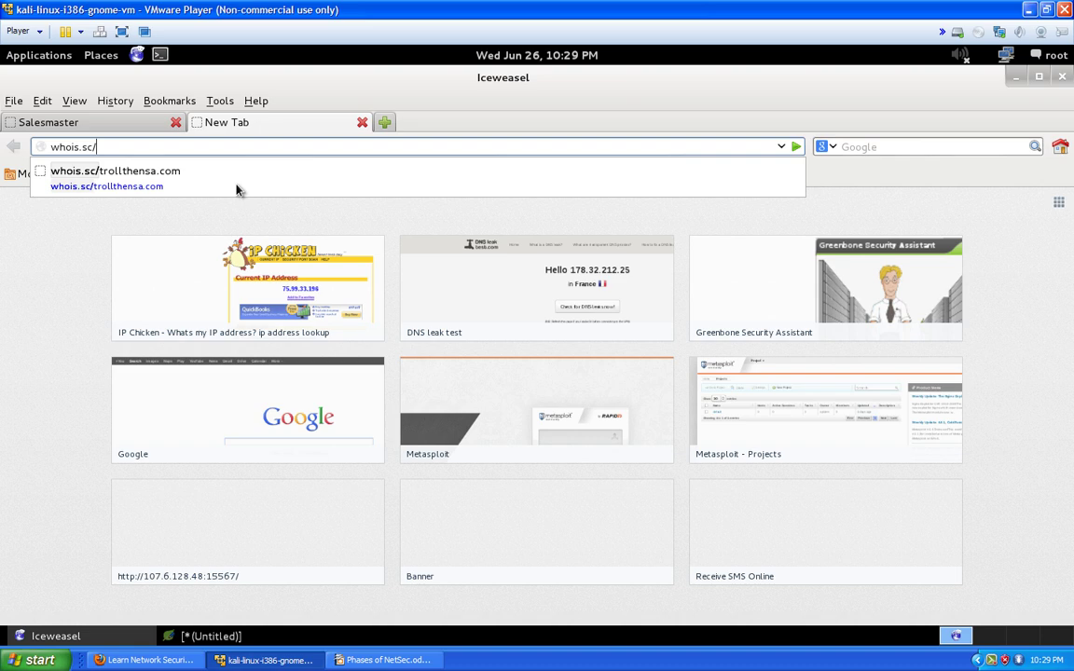
pyautogui.click(127, 125)
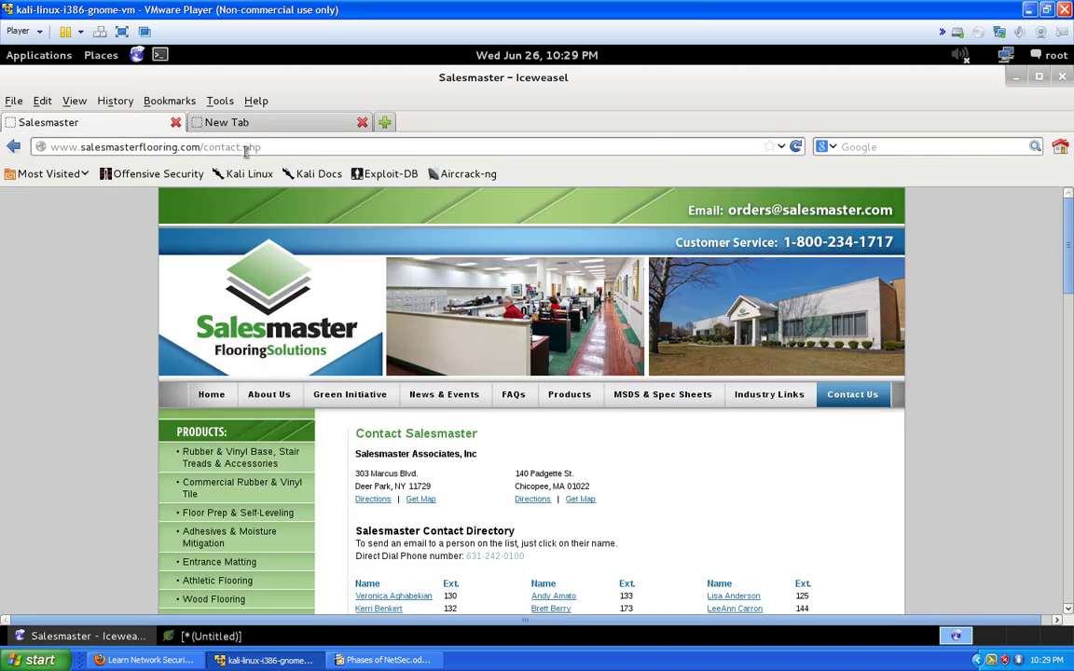
pyautogui.moveTo(201, 146); pyautogui.dragTo(51, 149)
pyautogui.rightClick(51, 149)
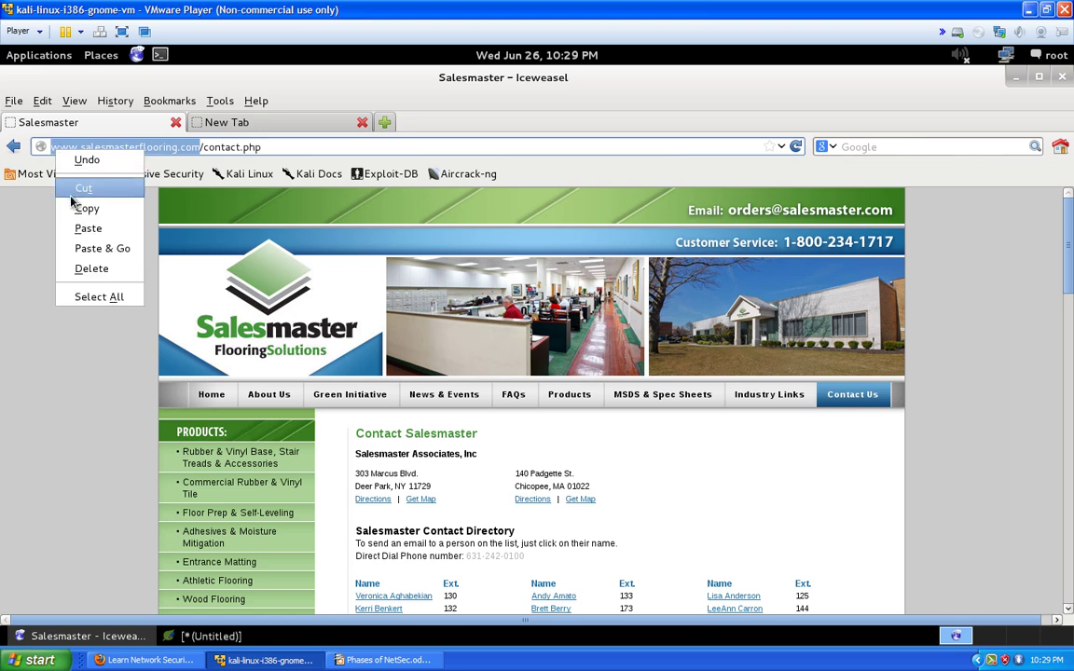
pyautogui.click(103, 203)
# Paste the domain after whois.sc/ and load its WHOIS record
pyautogui.click(226, 129)
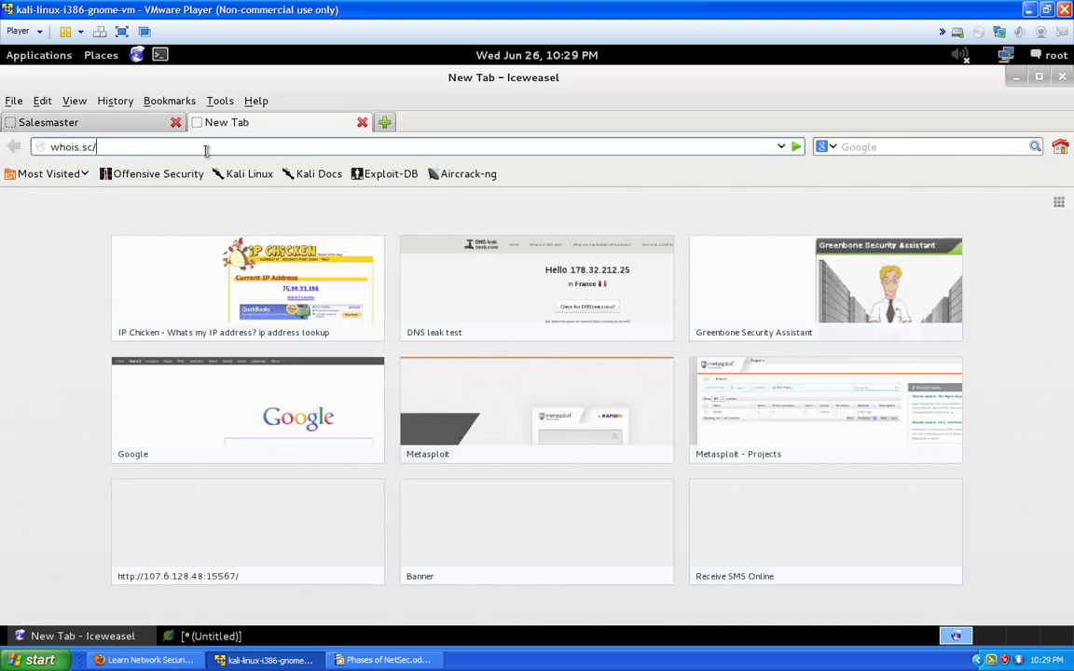
pyautogui.rightClick(206, 149)
pyautogui.click(214, 206)
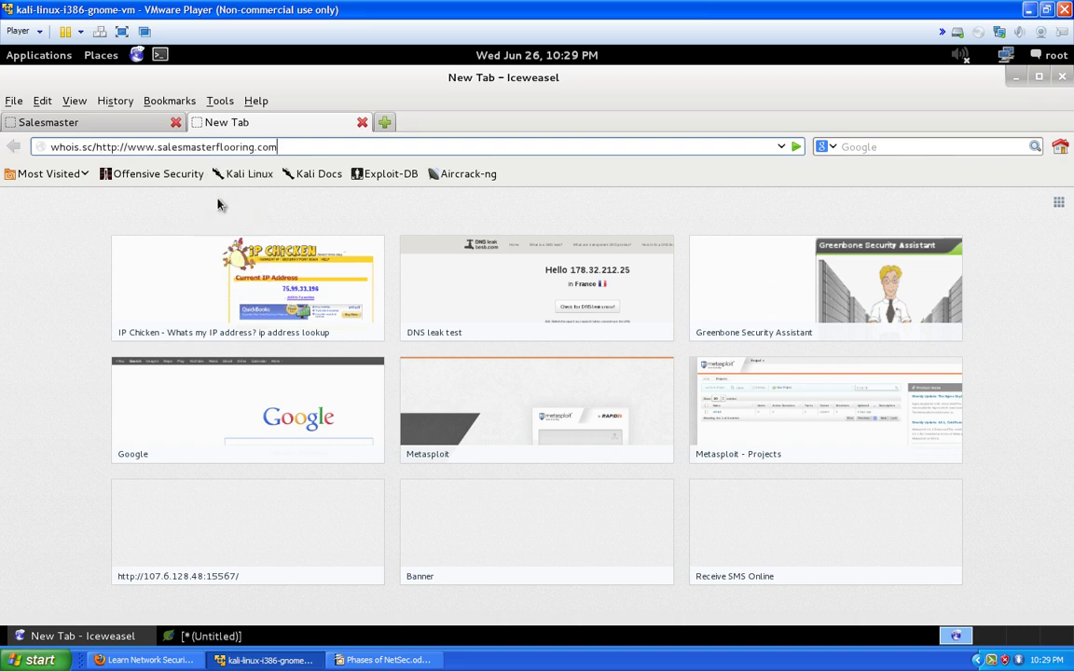
pyautogui.press('Return')
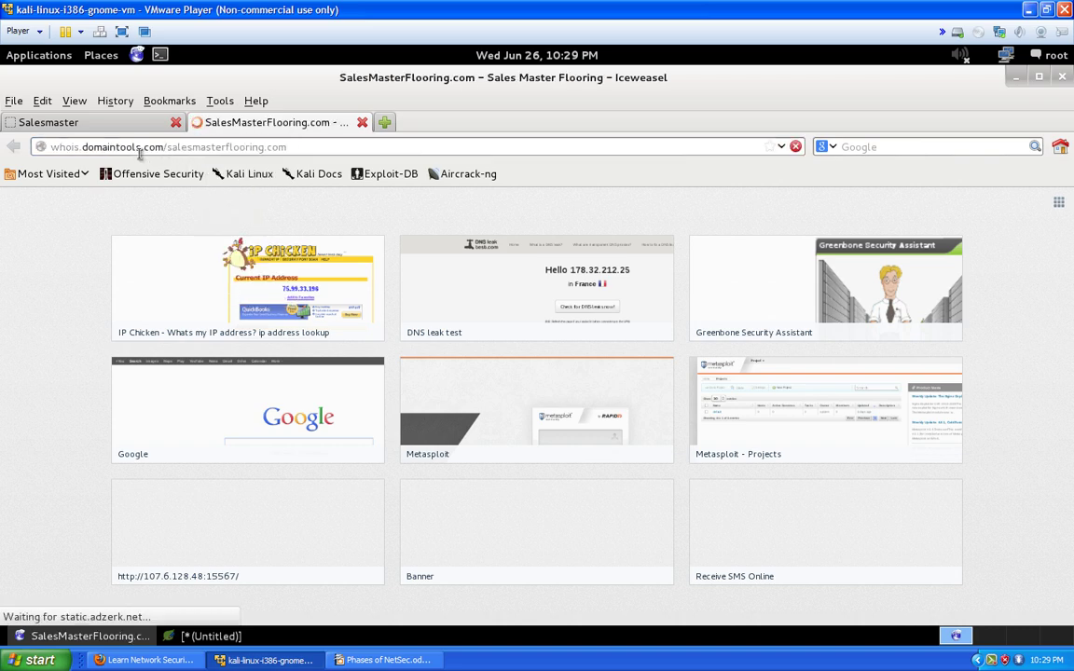
pyautogui.scroll(-2, 127, 298)
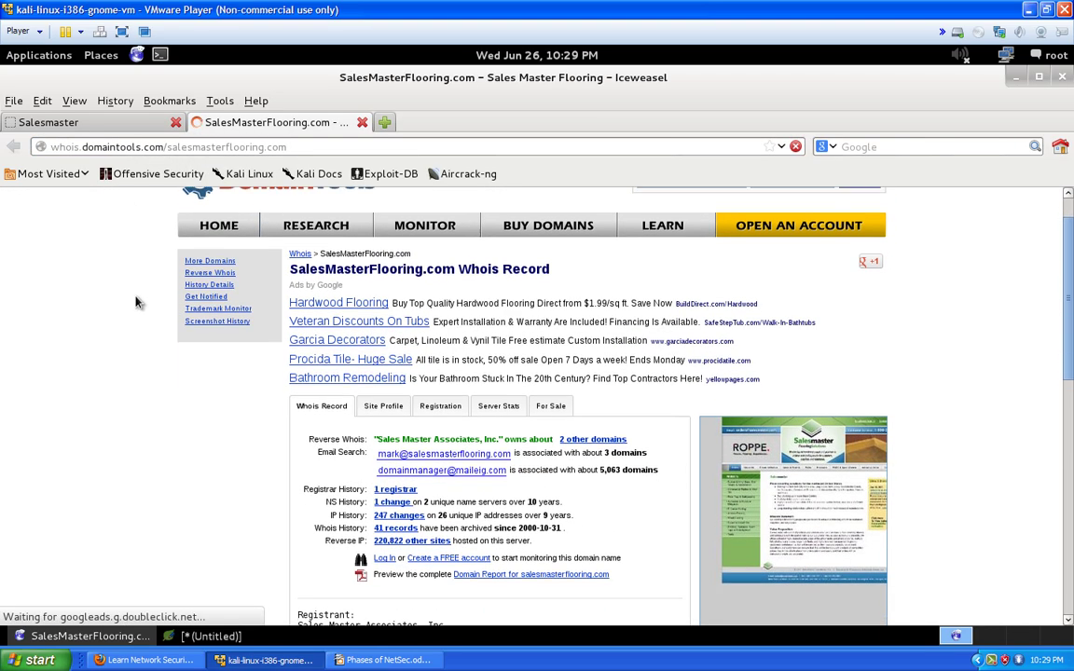
pyautogui.scroll(-1, 205, 380)
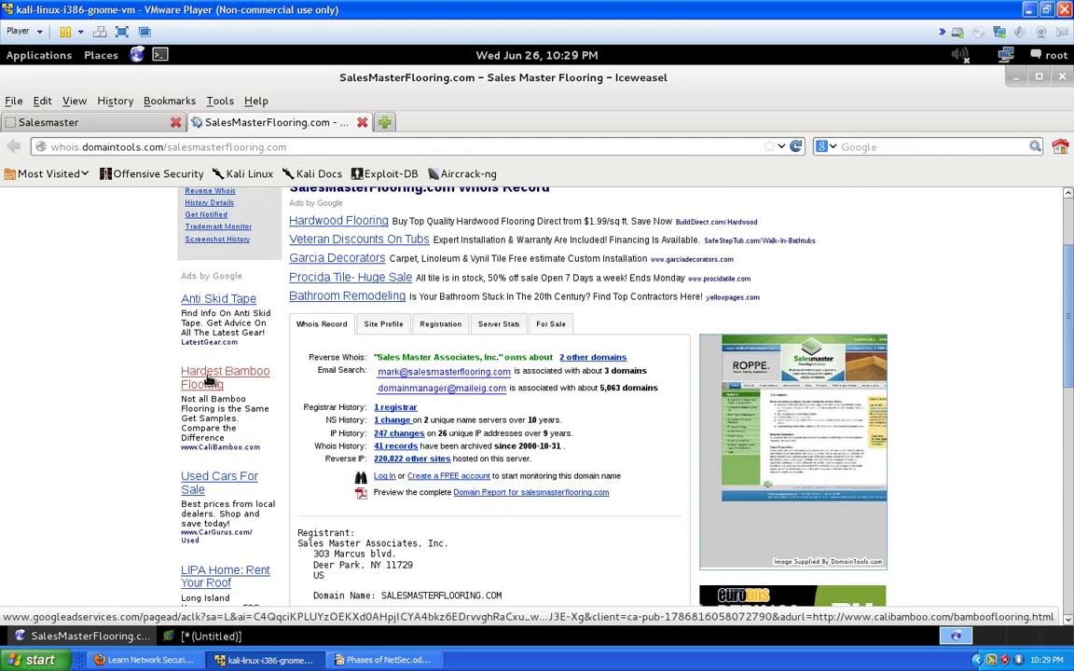
pyautogui.scroll(-1, 488, 391)
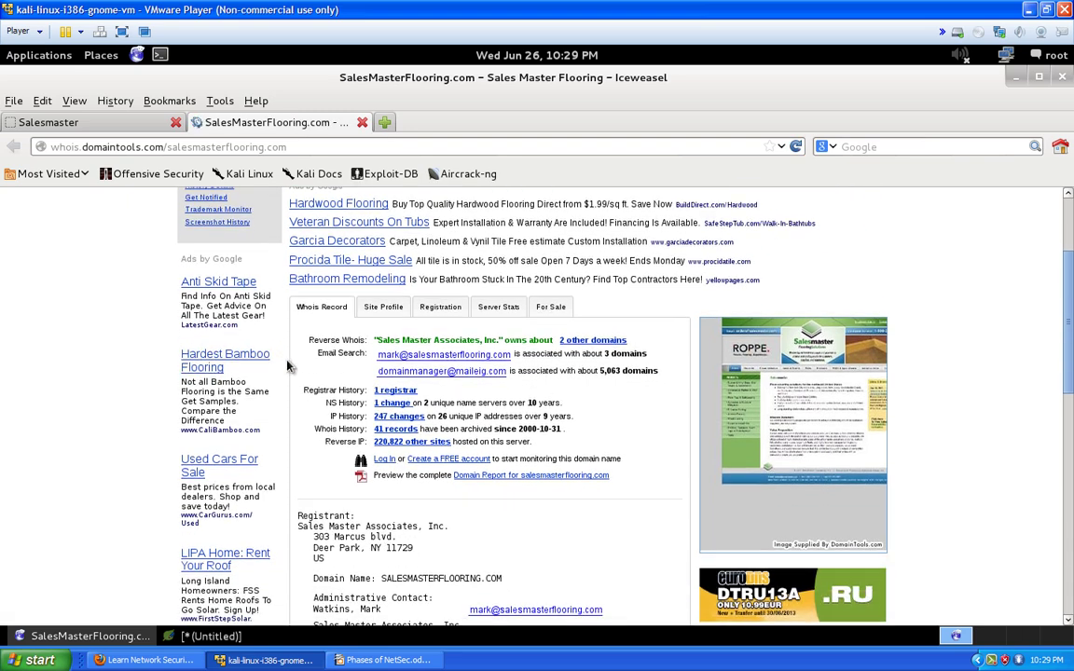
pyautogui.scroll(-2, 482, 403)
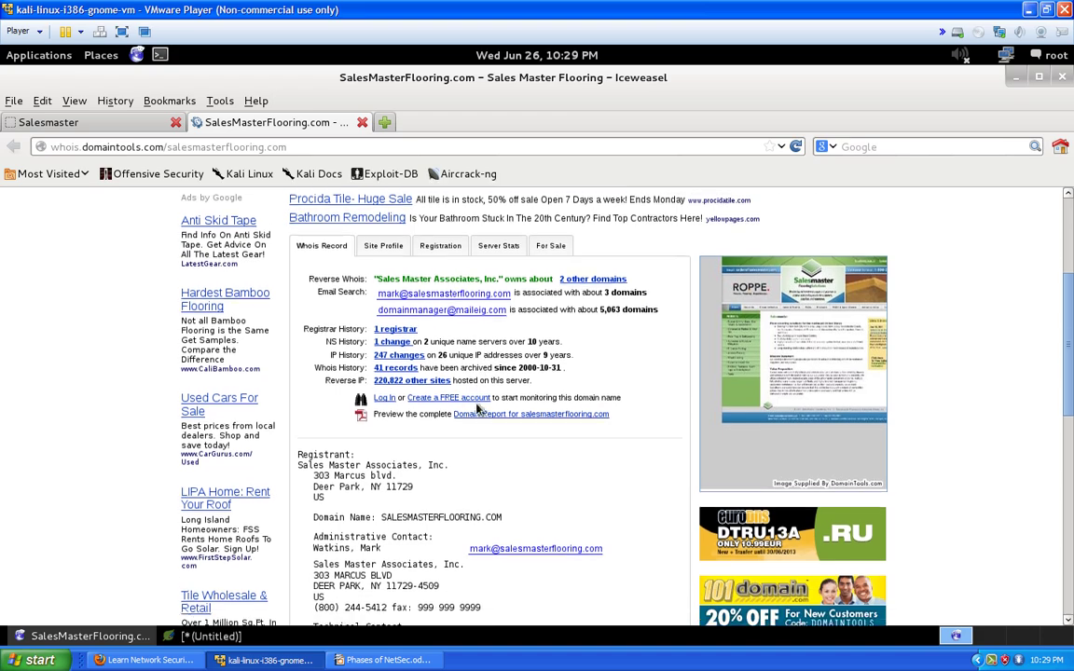
pyautogui.scroll(1, 371, 306)
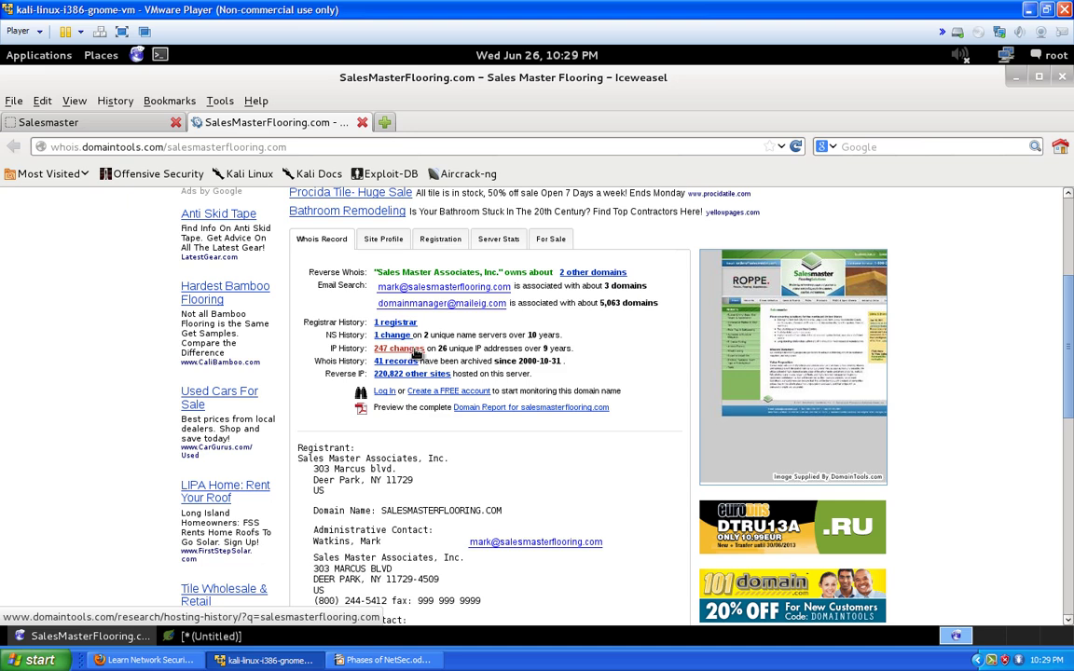
pyautogui.scroll(-1, 429, 355)
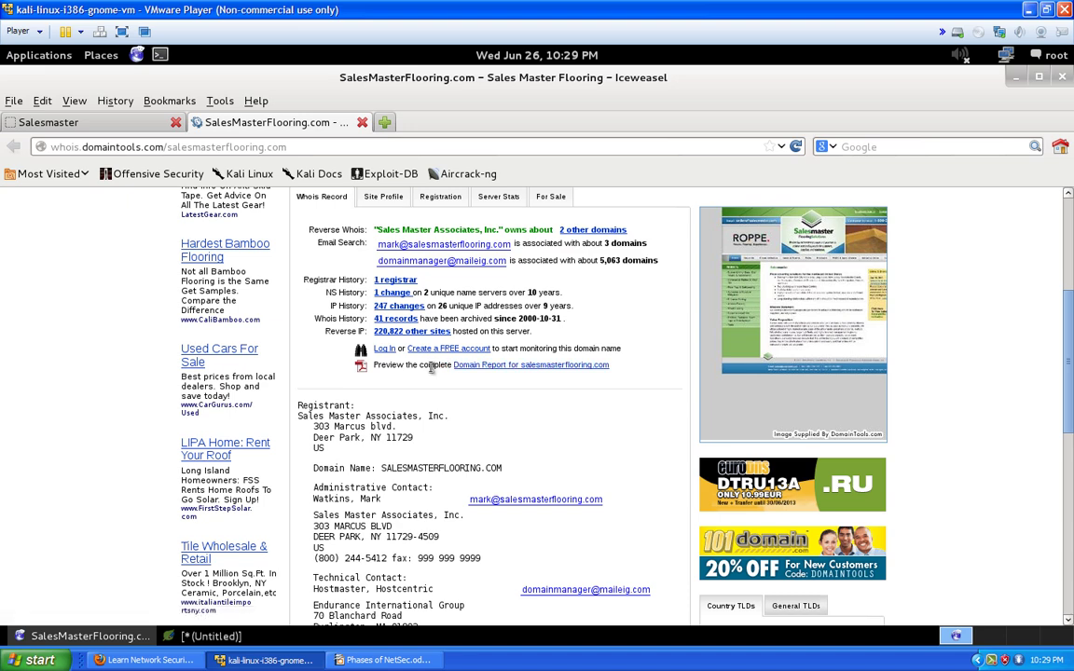
pyautogui.scroll(-1, 432, 371)
pyautogui.scroll(-1, 432, 371)
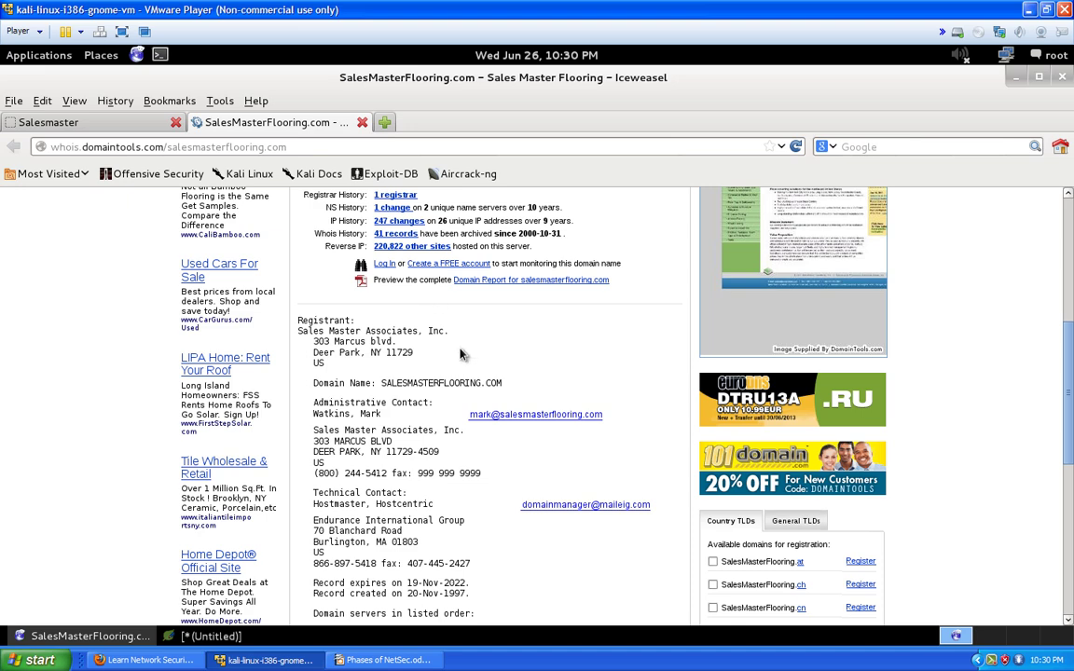
pyautogui.scroll(-1, 410, 326)
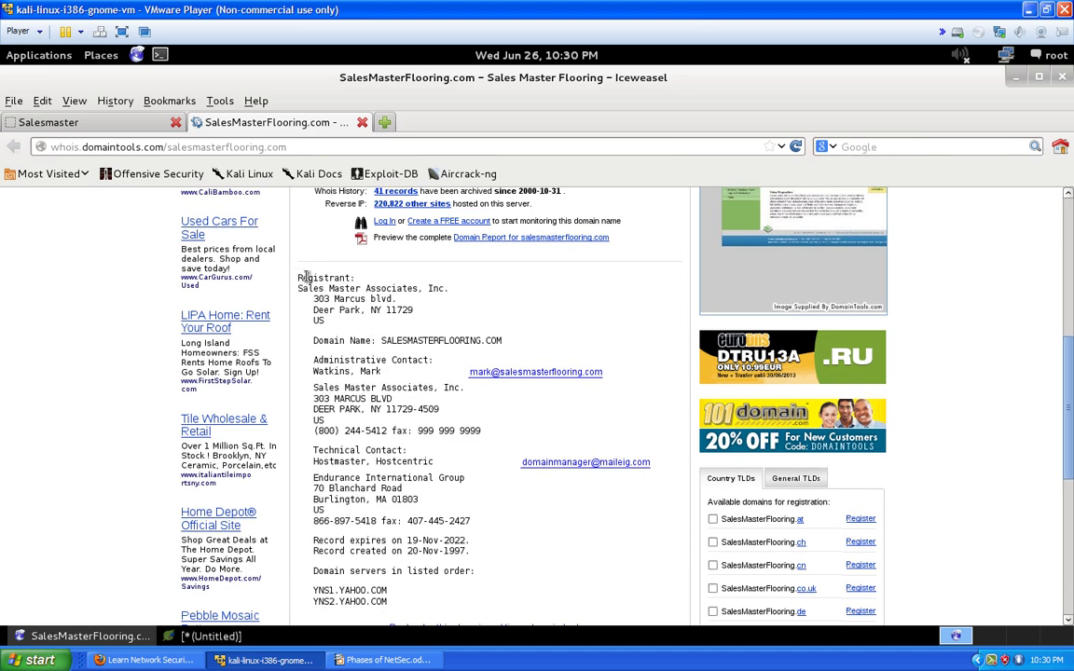
# Copy the WHOIS Registrant block with company name and address into the notes below the email line
pyautogui.moveTo(304, 277); pyautogui.dragTo(419, 316)
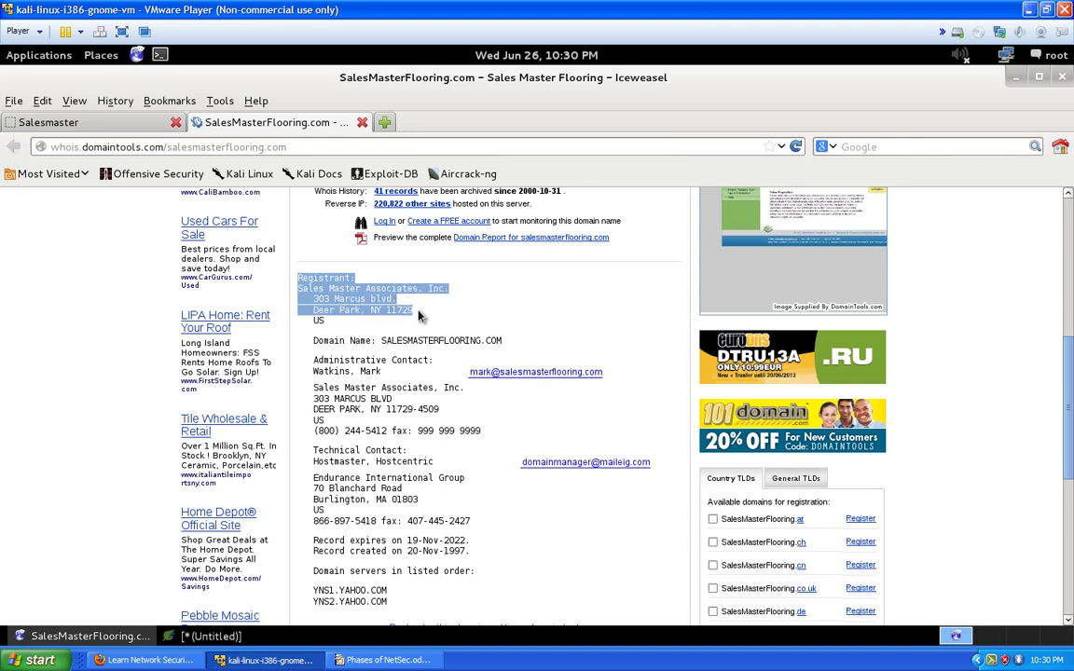
pyautogui.moveTo(418, 315); pyautogui.dragTo(421, 324)
pyautogui.rightClick(371, 288)
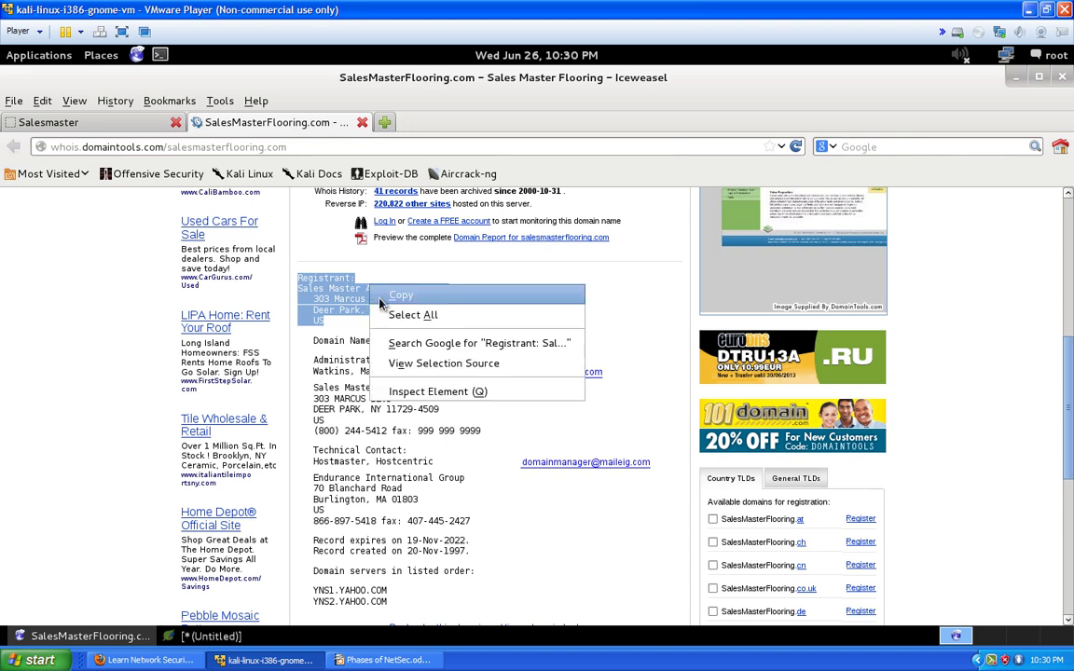
pyautogui.click(379, 296)
pyautogui.click(207, 636)
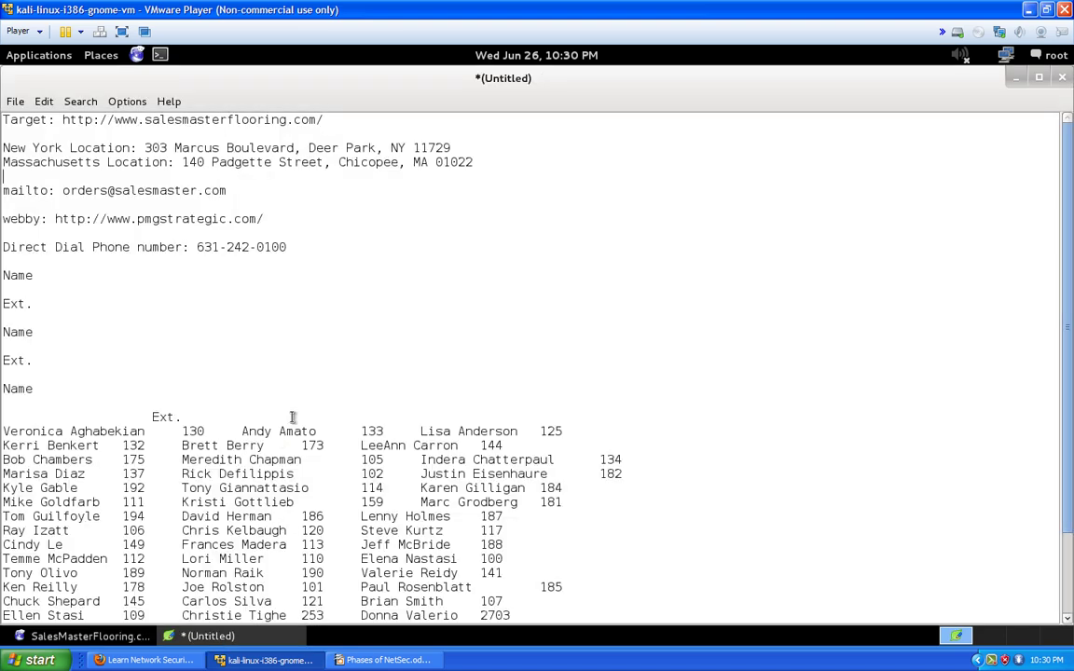
pyautogui.scroll(-2, 292, 417)
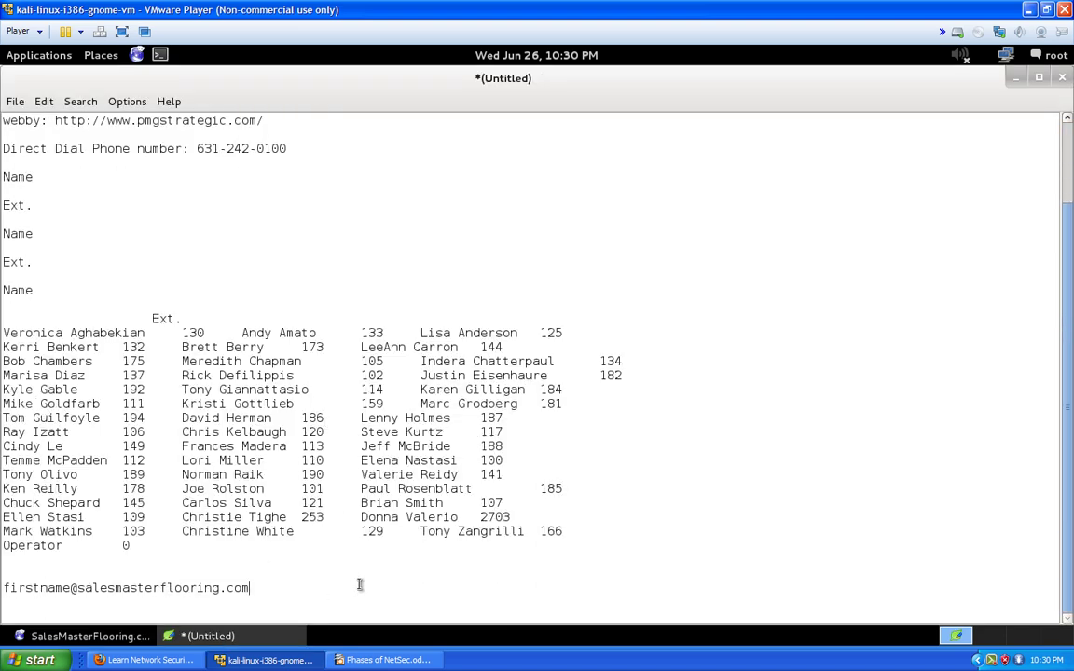
pyautogui.press('Return')
pyautogui.press('Return')
pyautogui.press('Return')
pyautogui.hotkey('ctrl', 'v')
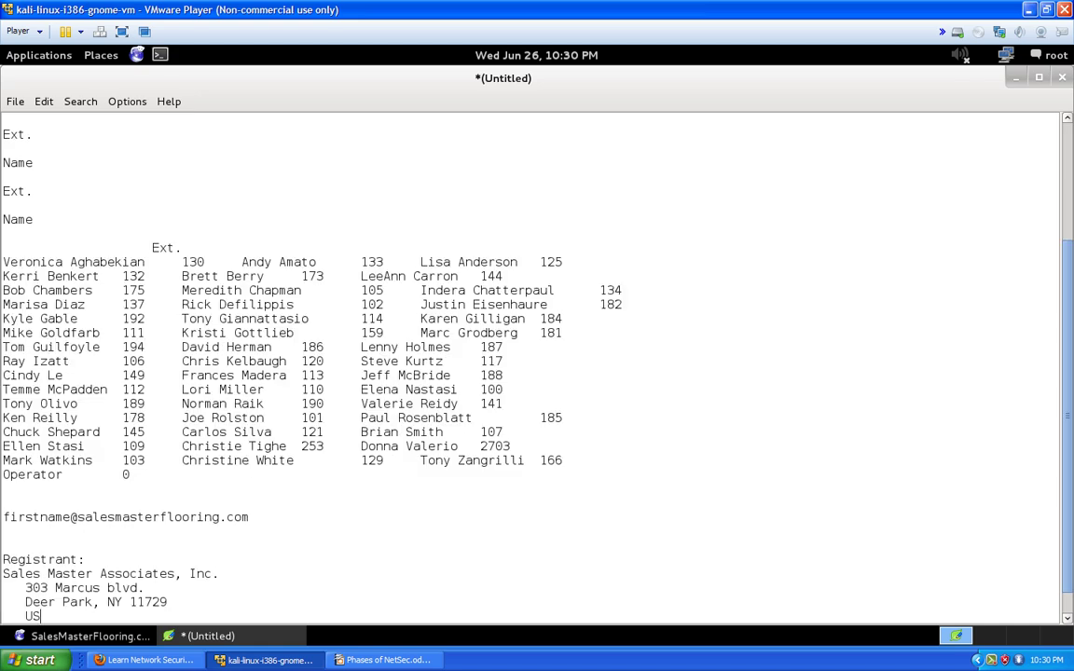
pyautogui.click(1016, 78)
# Copy the Administrative Contact heading and name from the WHOIS record
pyautogui.scroll(-1, 424, 396)
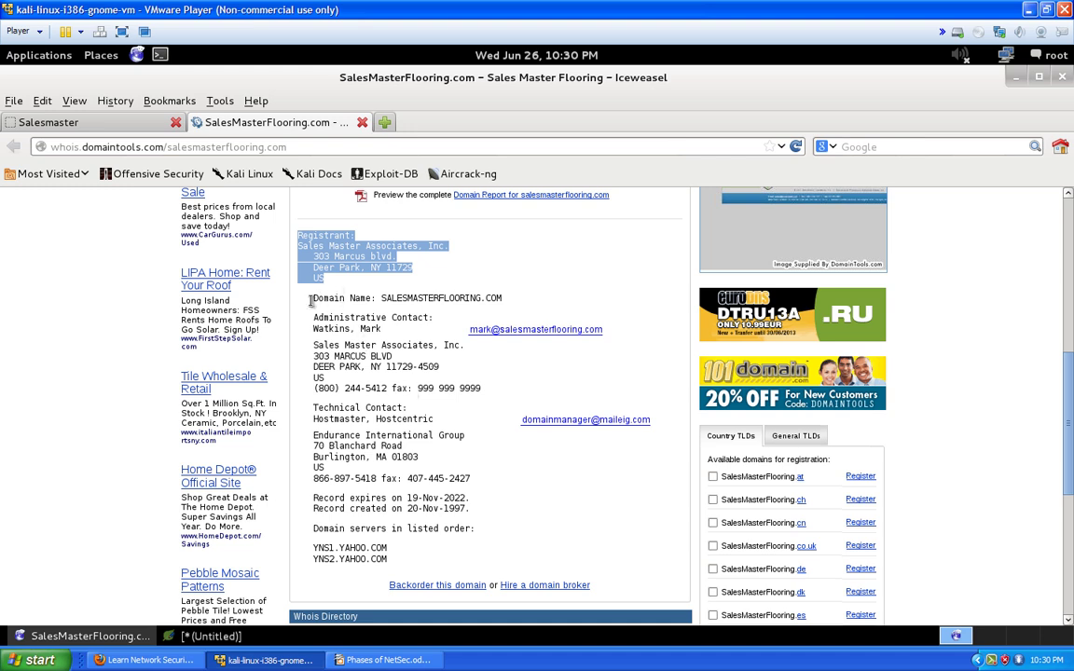
pyautogui.moveTo(313, 300); pyautogui.dragTo(504, 297)
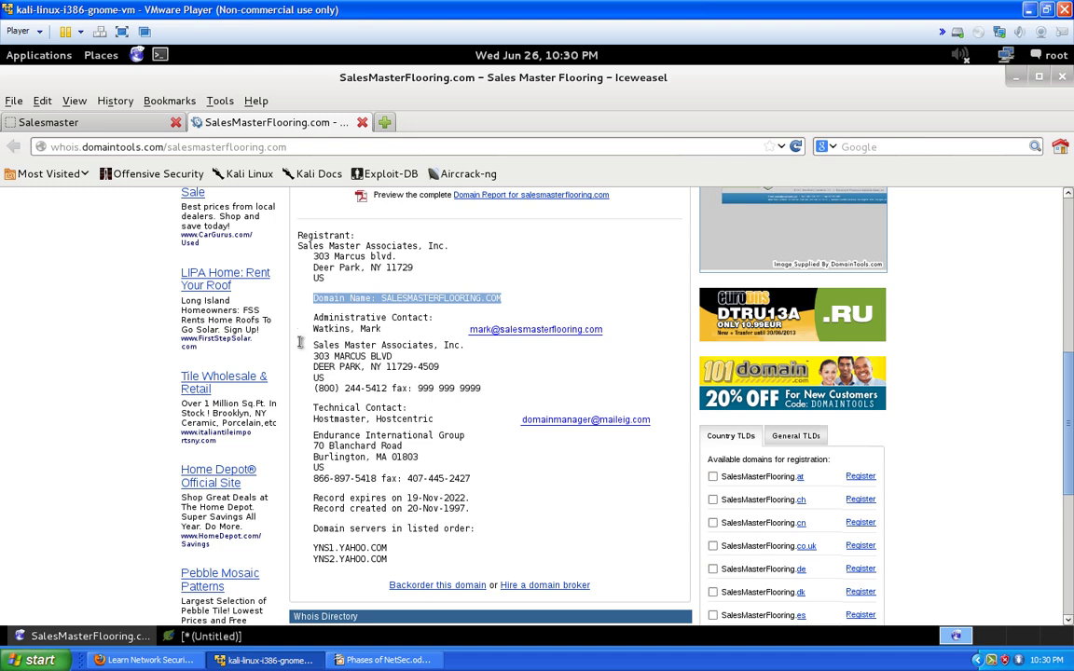
pyautogui.moveTo(314, 321); pyautogui.dragTo(580, 333)
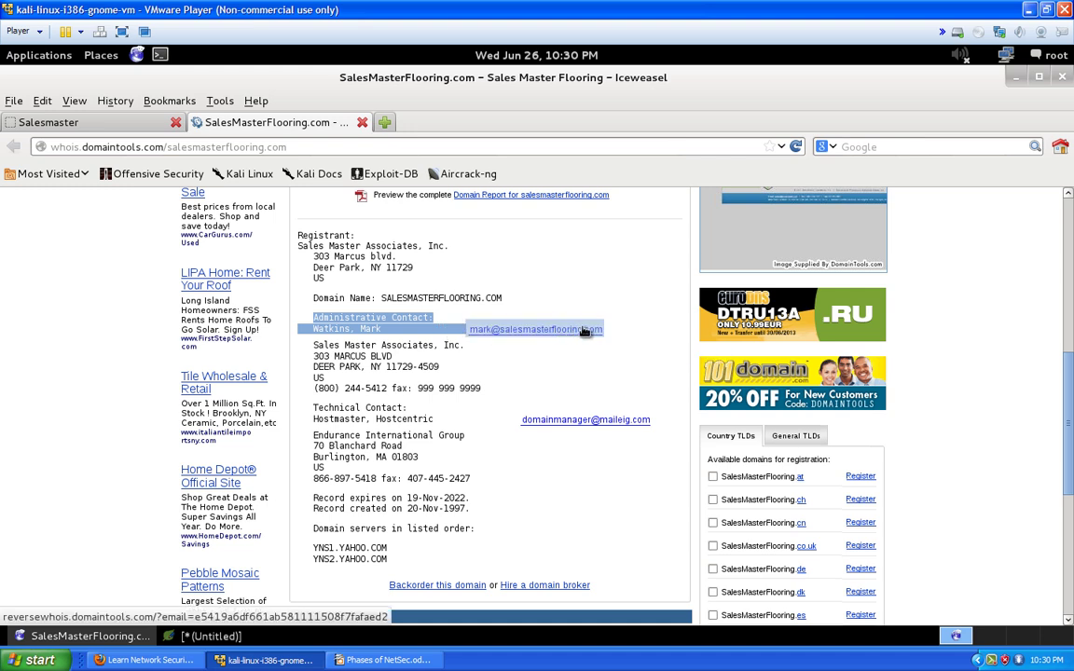
pyautogui.rightClick(401, 326)
pyautogui.click(425, 334)
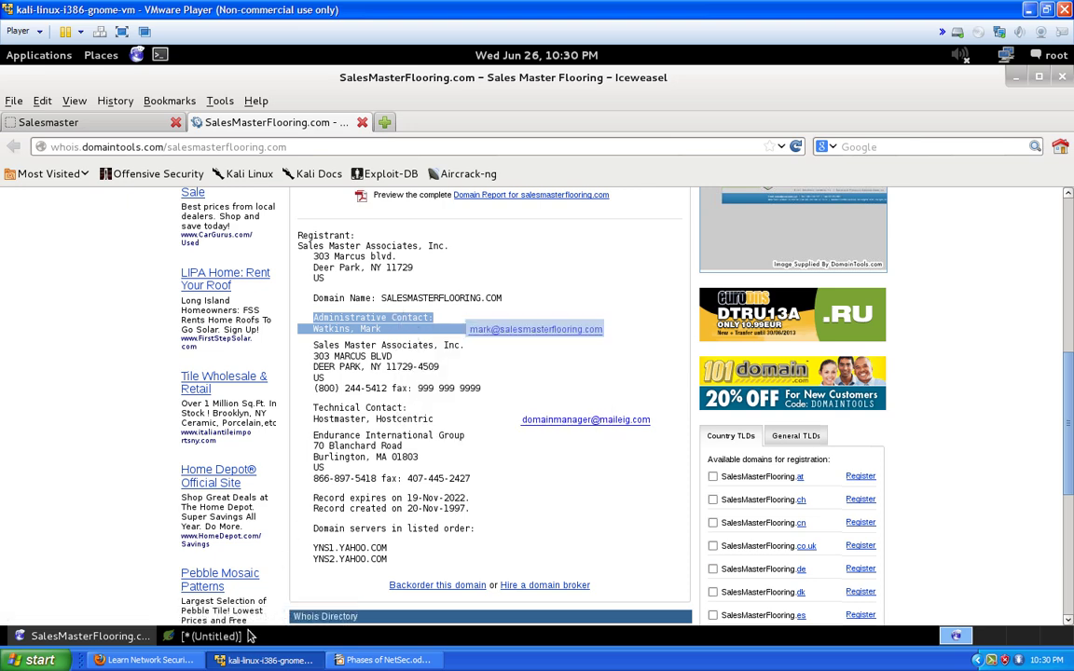
# Paste the Administrative Contact lines beneath the Registrant block, then return to the Salesmaster tab
pyautogui.click(244, 636)
pyautogui.scroll(-1, 370, 500)
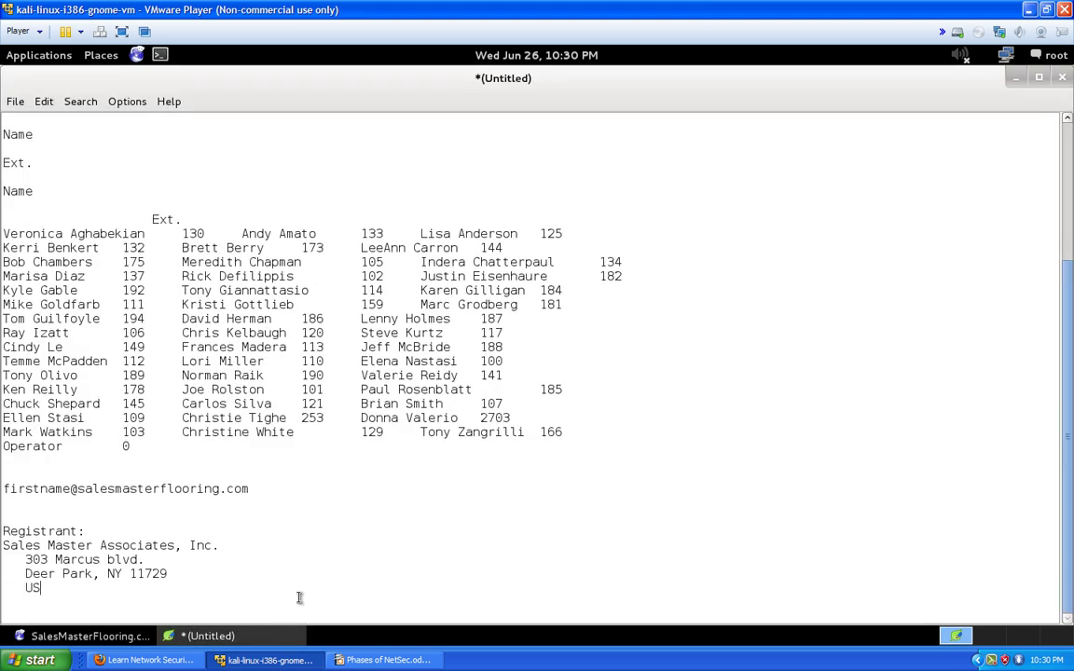
pyautogui.hotkey('ctrl', 'v')
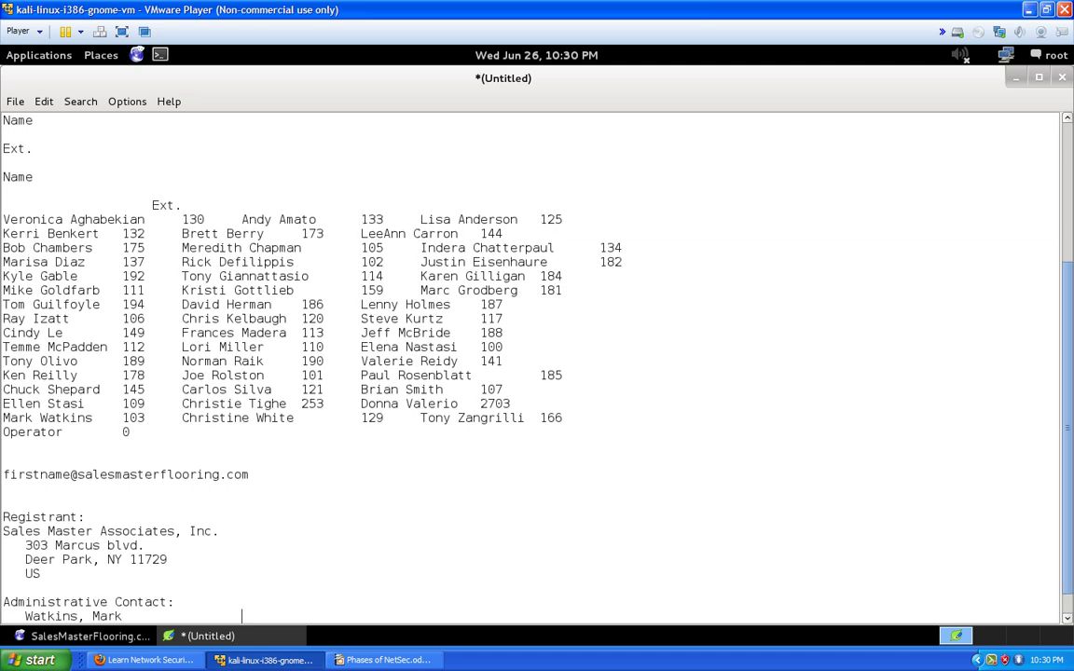
pyautogui.scroll(-1, 357, 578)
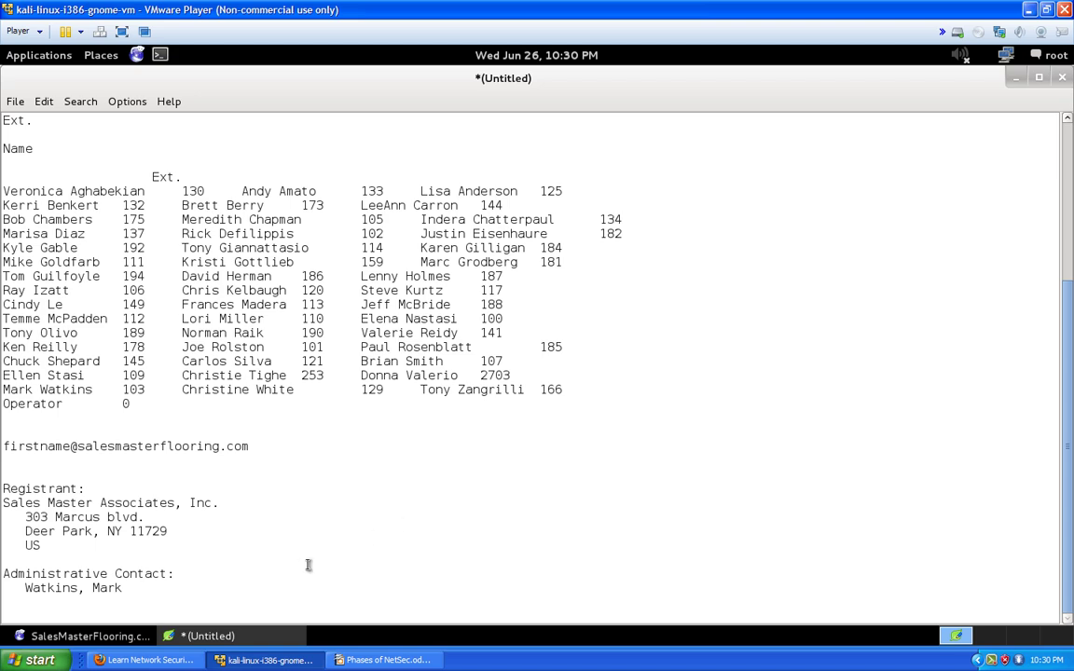
pyautogui.click(56, 640)
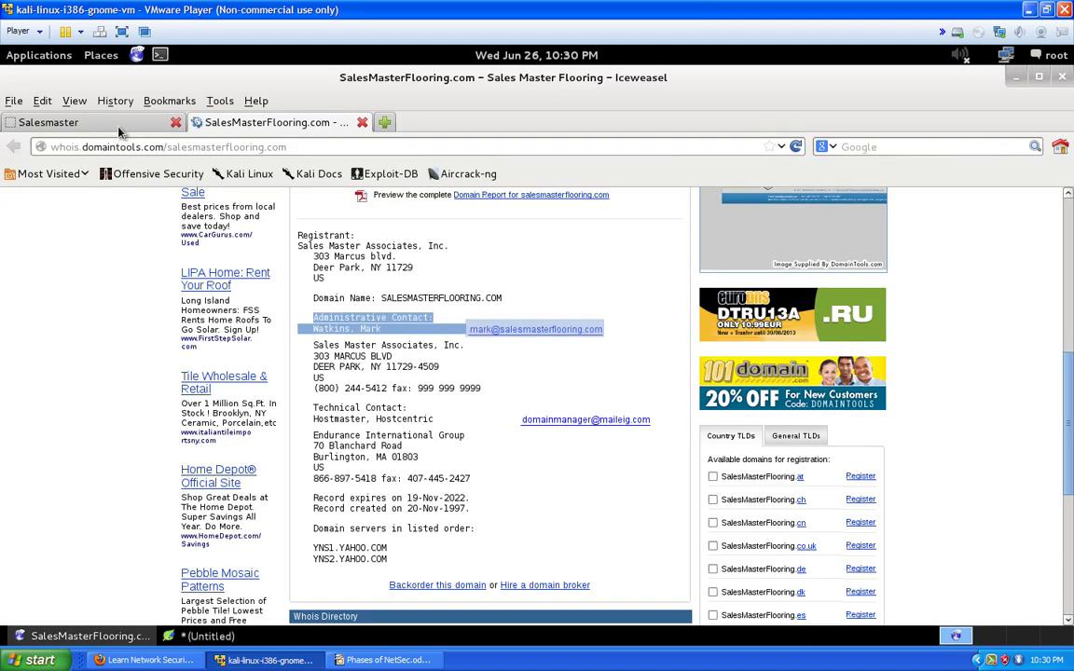
pyautogui.click(115, 122)
pyautogui.scroll(-6, 158, 273)
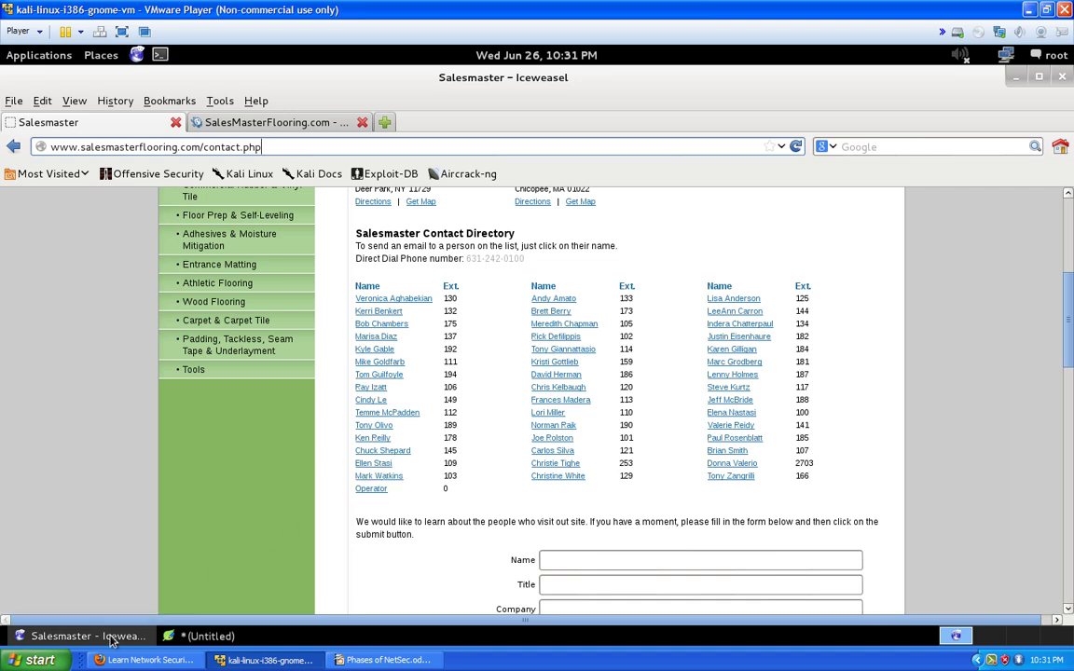
pyautogui.hotkey('alt', 'Tab')
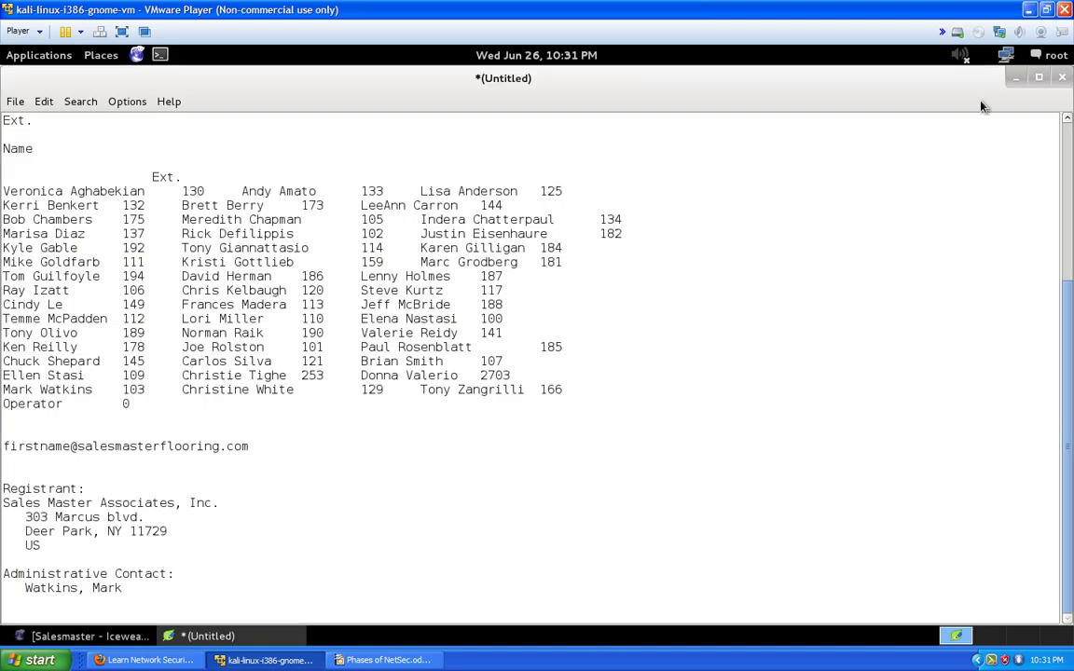
pyautogui.click(1016, 77)
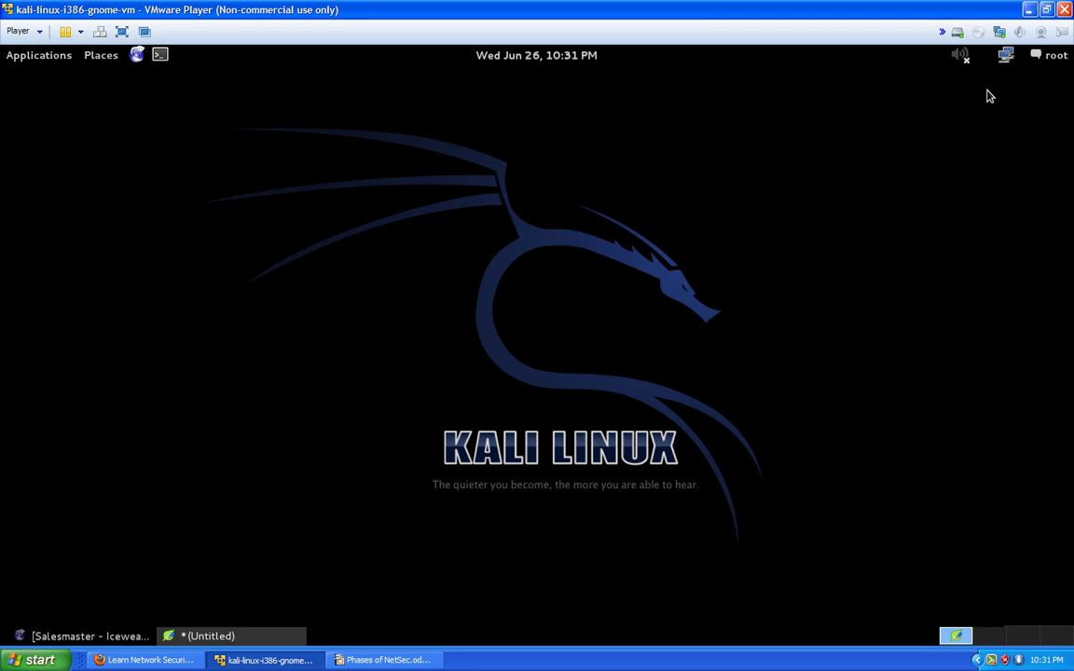
pyautogui.click(131, 636)
pyautogui.click(285, 126)
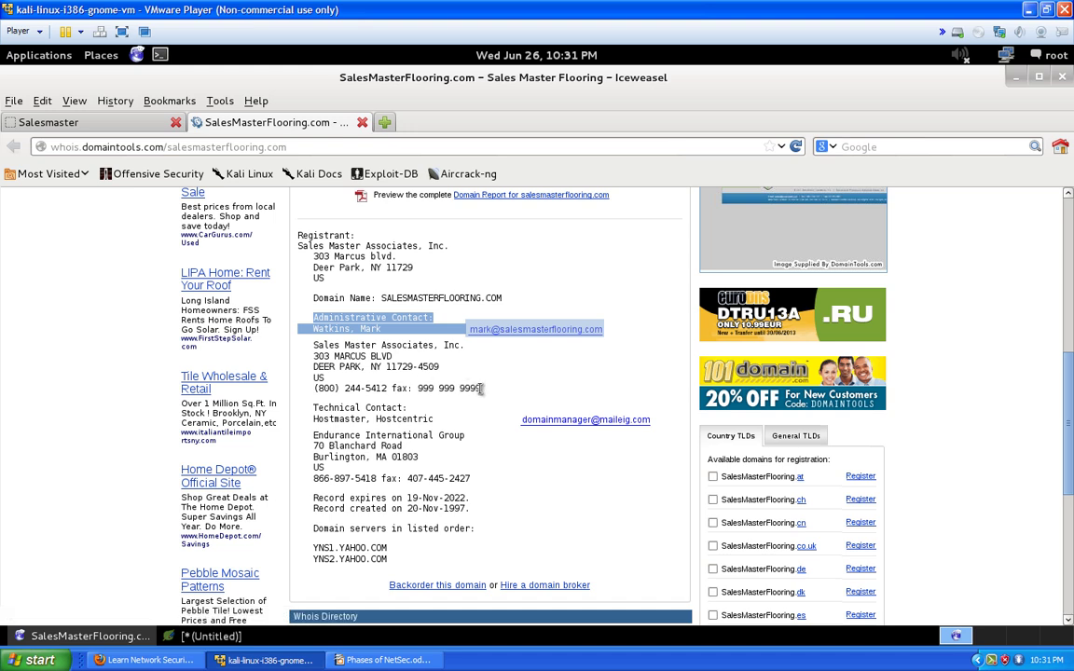
# Copy the Technical Contact lines (Hostmaster, Hostcentric) and paste them below the Administrative Contact entry
pyautogui.moveTo(387, 388); pyautogui.dragTo(319, 388)
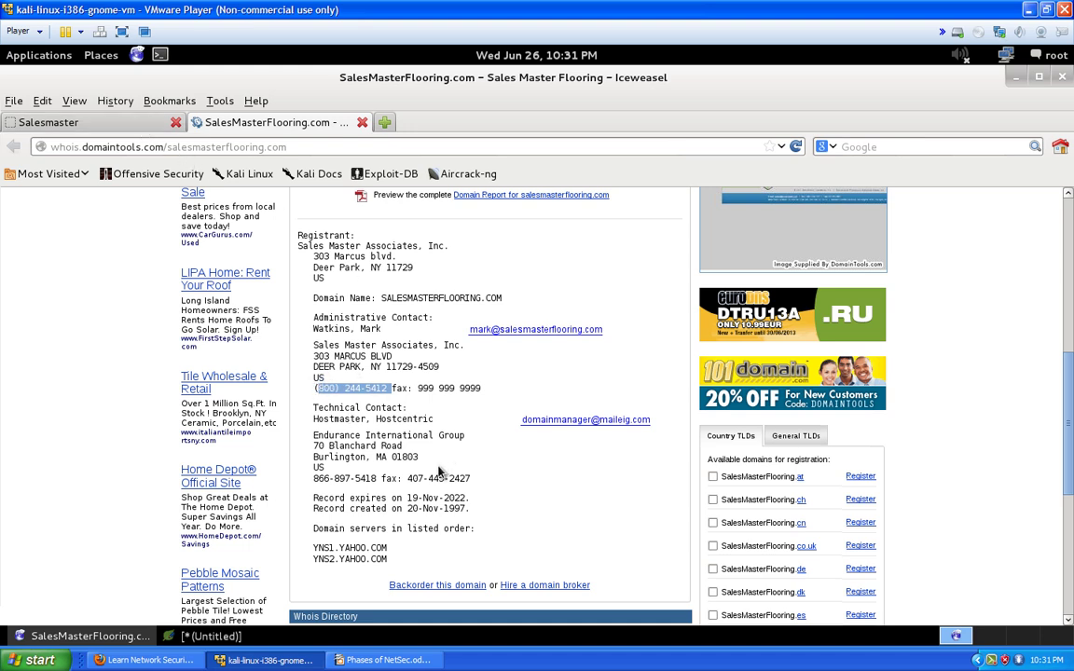
pyautogui.scroll(-1, 440, 472)
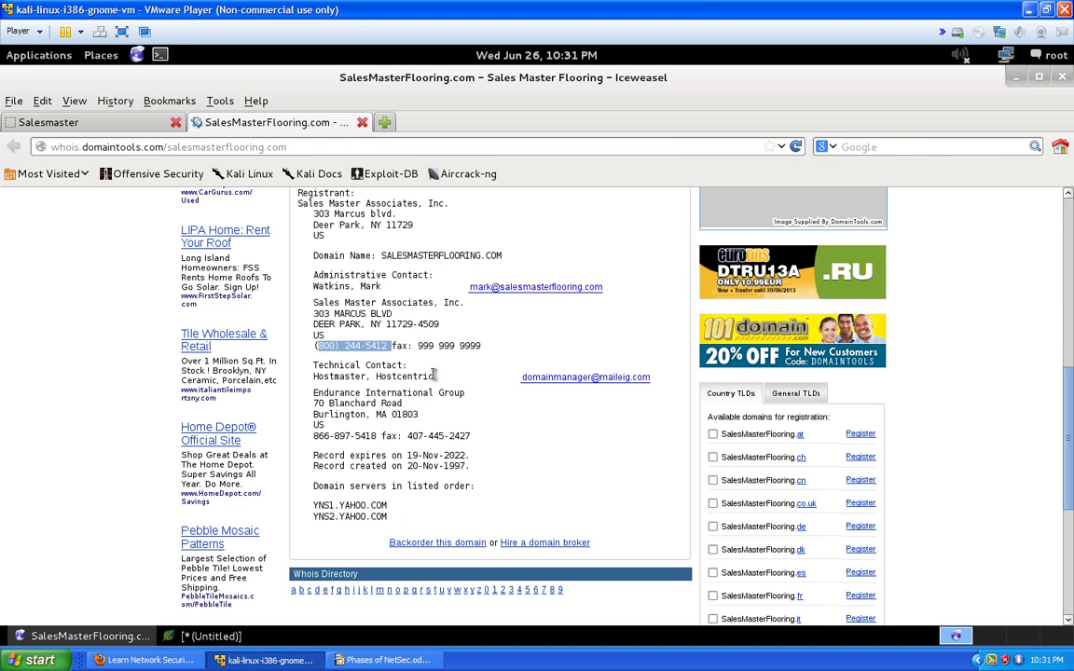
pyautogui.moveTo(436, 376); pyautogui.dragTo(313, 365)
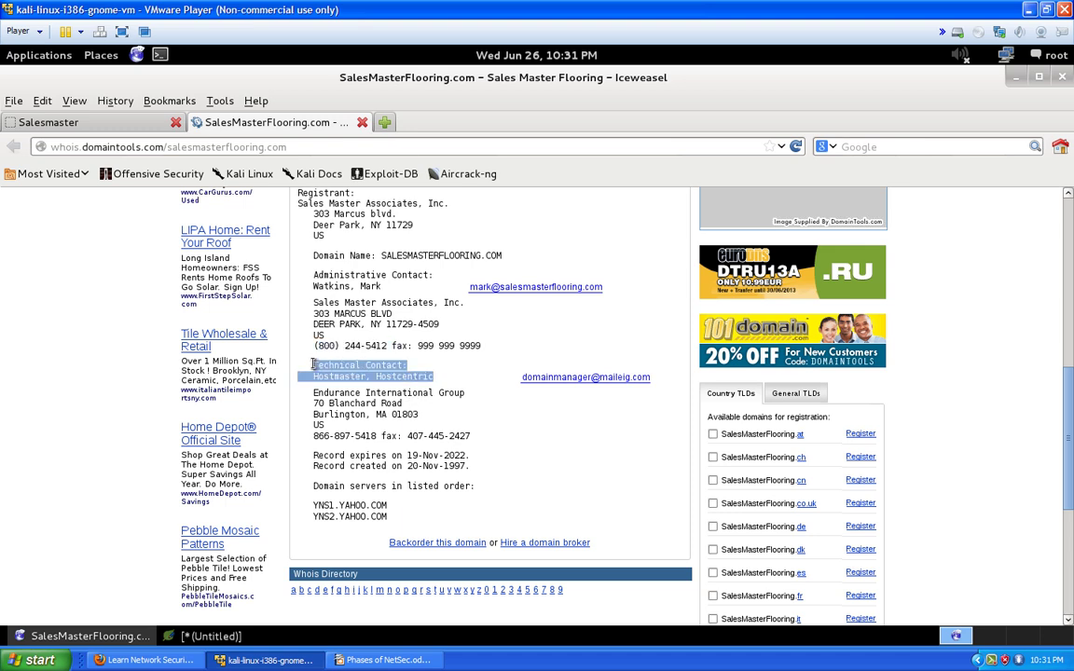
pyautogui.rightClick(322, 367)
pyautogui.click(359, 377)
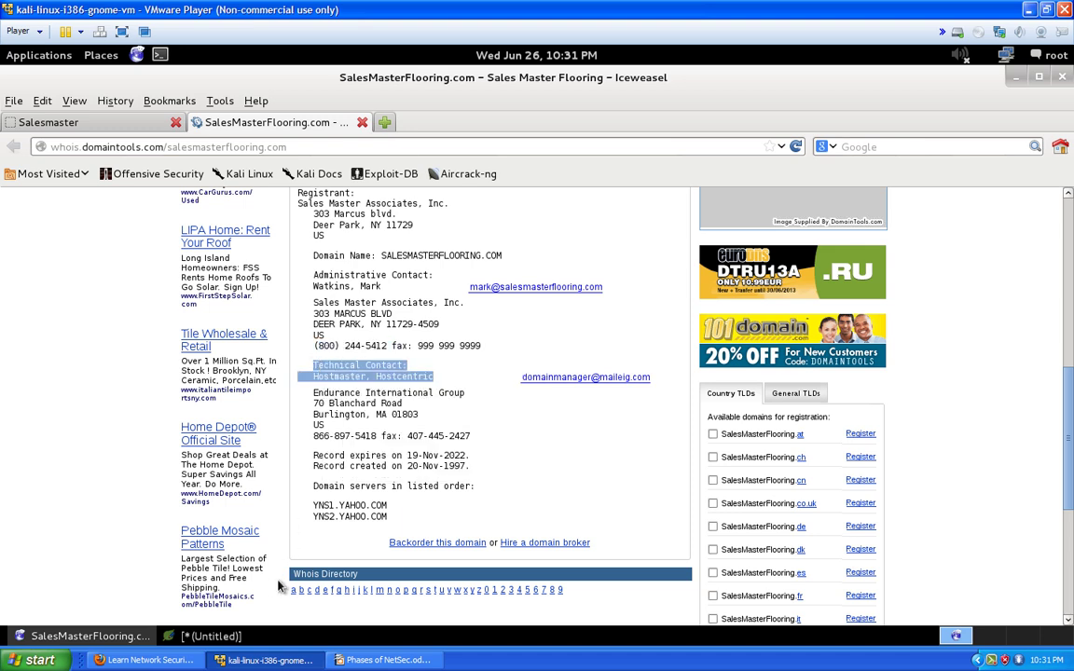
pyautogui.click(231, 636)
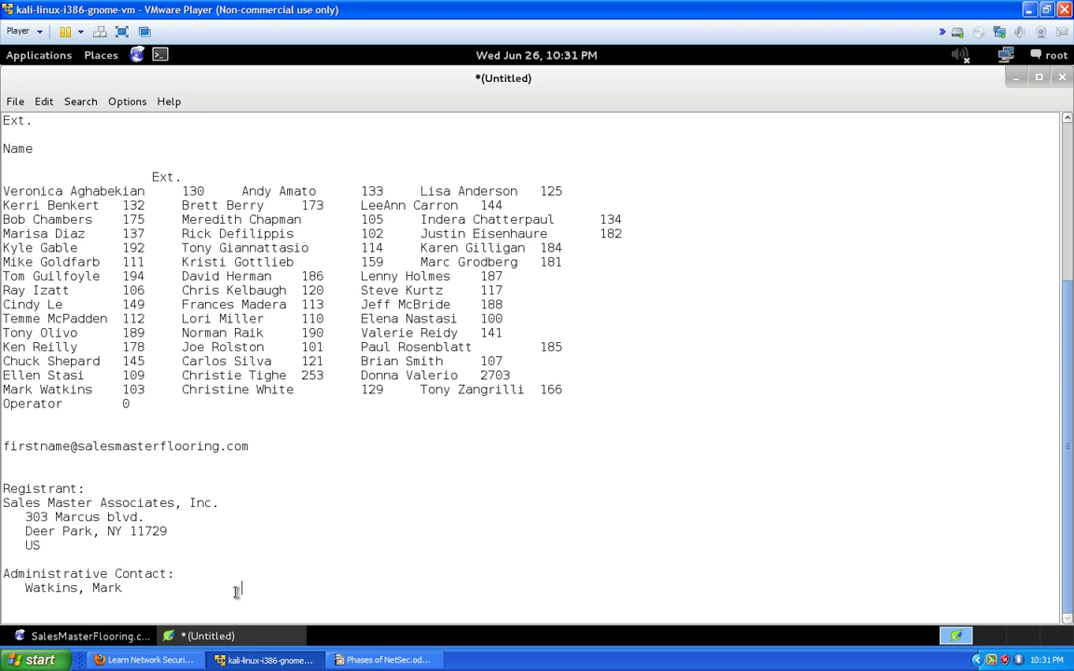
pyautogui.press('Return')
pyautogui.hotkey('ctrl', 'v')
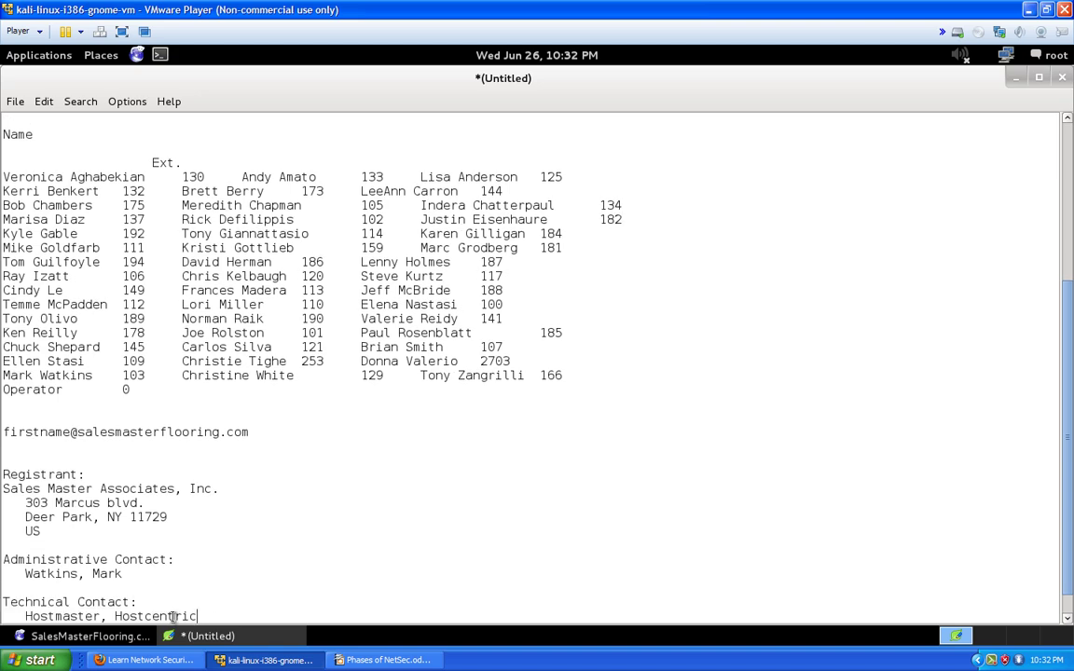
pyautogui.click(101, 636)
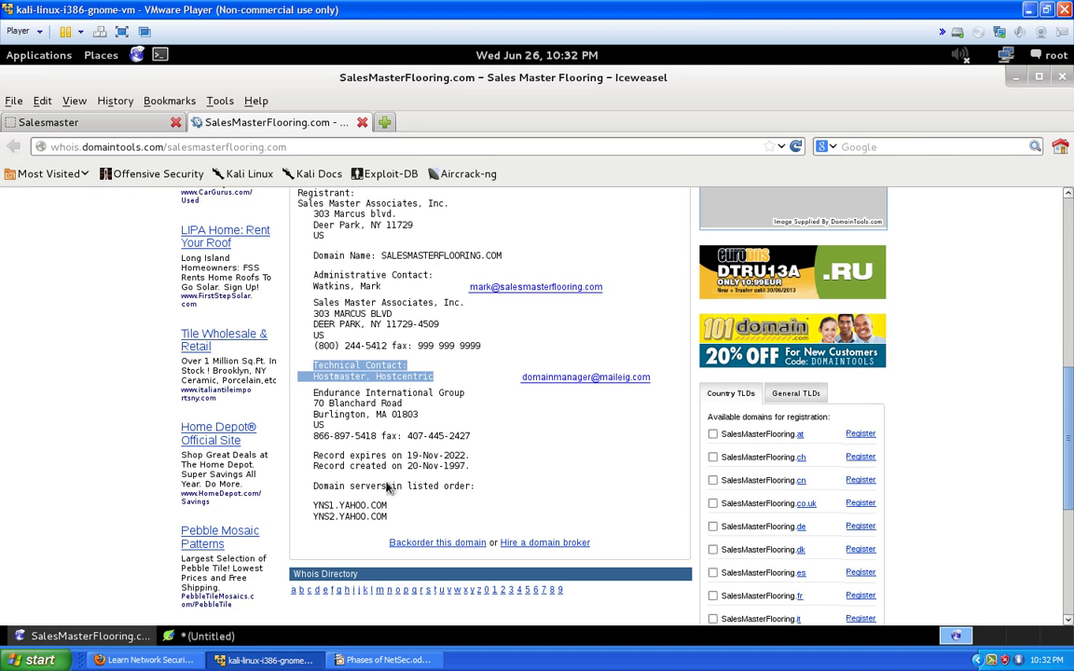
# Copy the name-server lines YNS1.YAHOO.COM and YNS2.YAHOO.COM from the WHOIS record
pyautogui.scroll(-1, 396, 479)
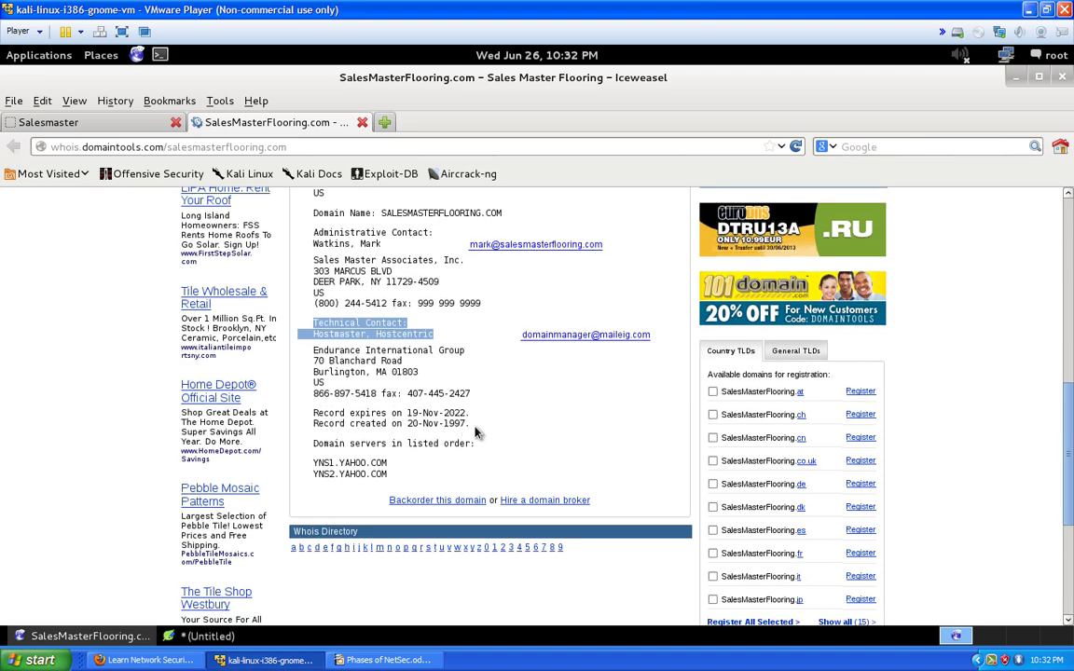
pyautogui.click(309, 426)
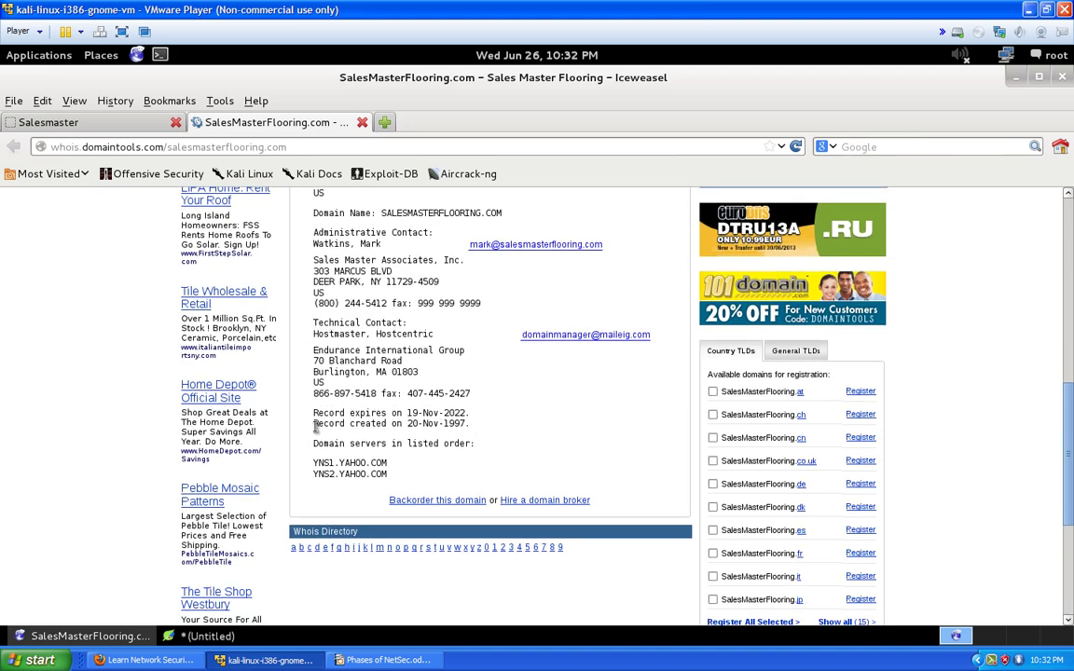
pyautogui.moveTo(315, 426); pyautogui.dragTo(460, 425)
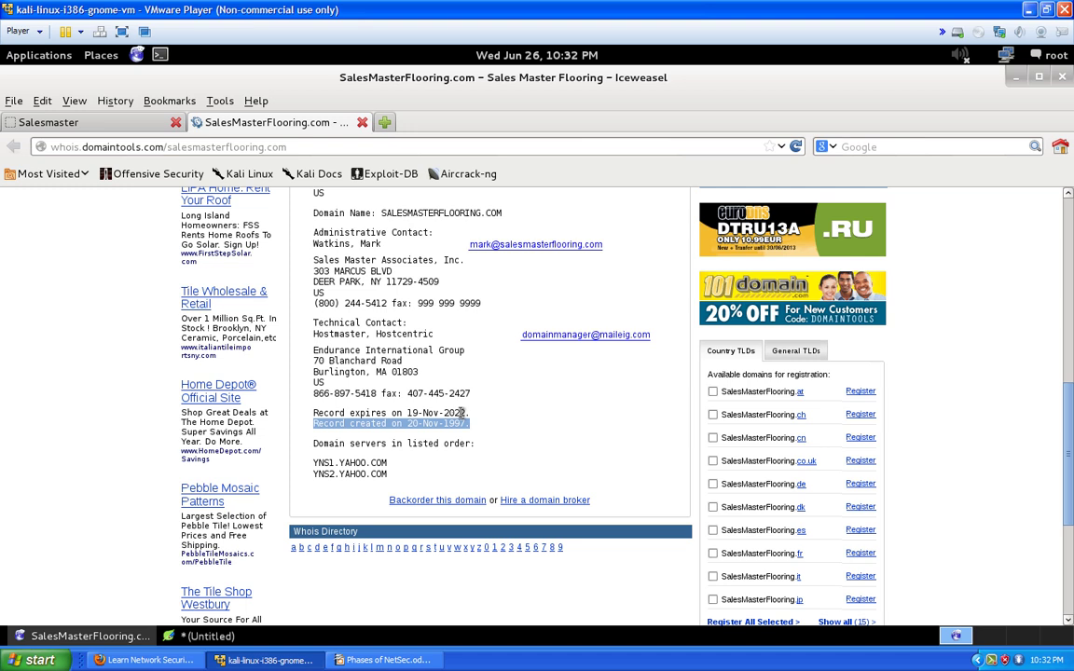
pyautogui.moveTo(392, 474); pyautogui.dragTo(300, 461)
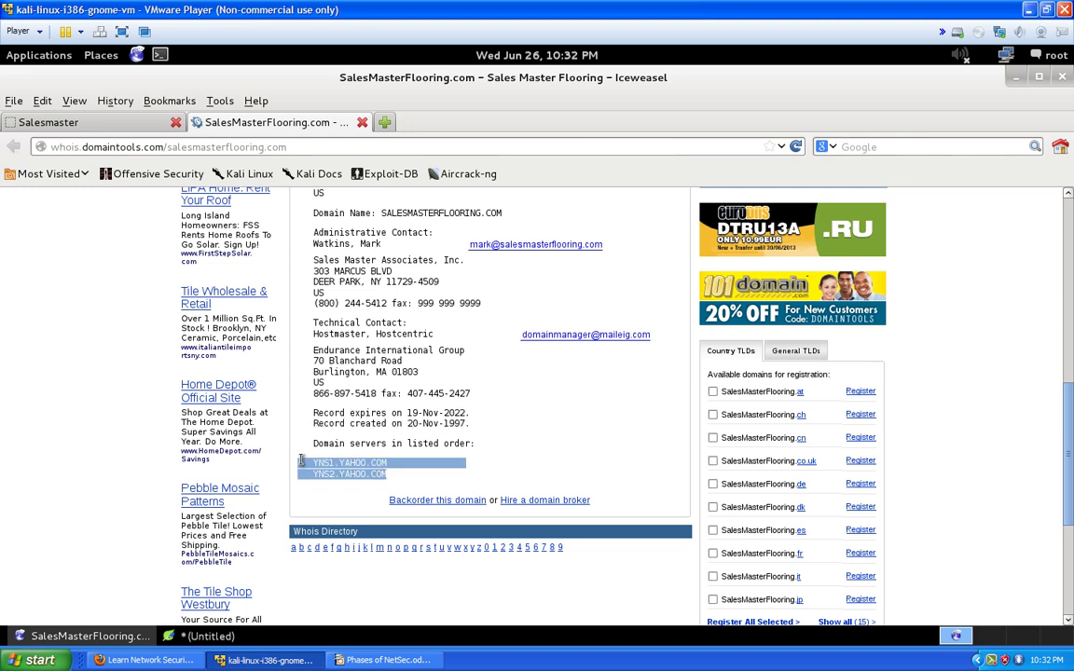
pyautogui.rightClick(332, 463)
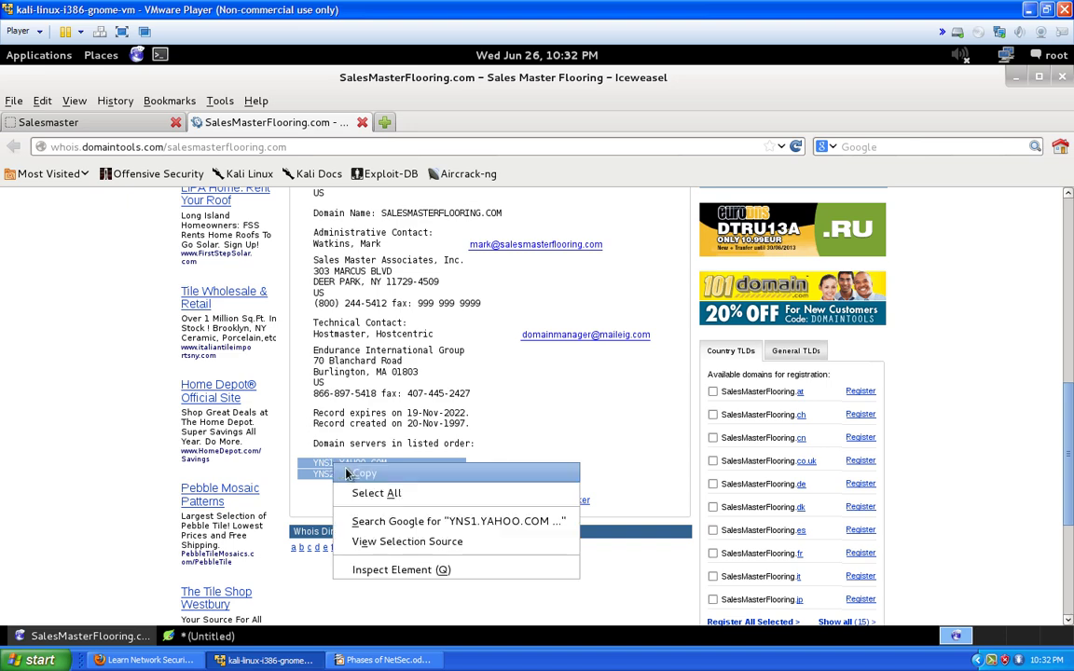
pyautogui.click(349, 476)
# Paste the two name servers on a new line below the Technical Contact
pyautogui.click(191, 638)
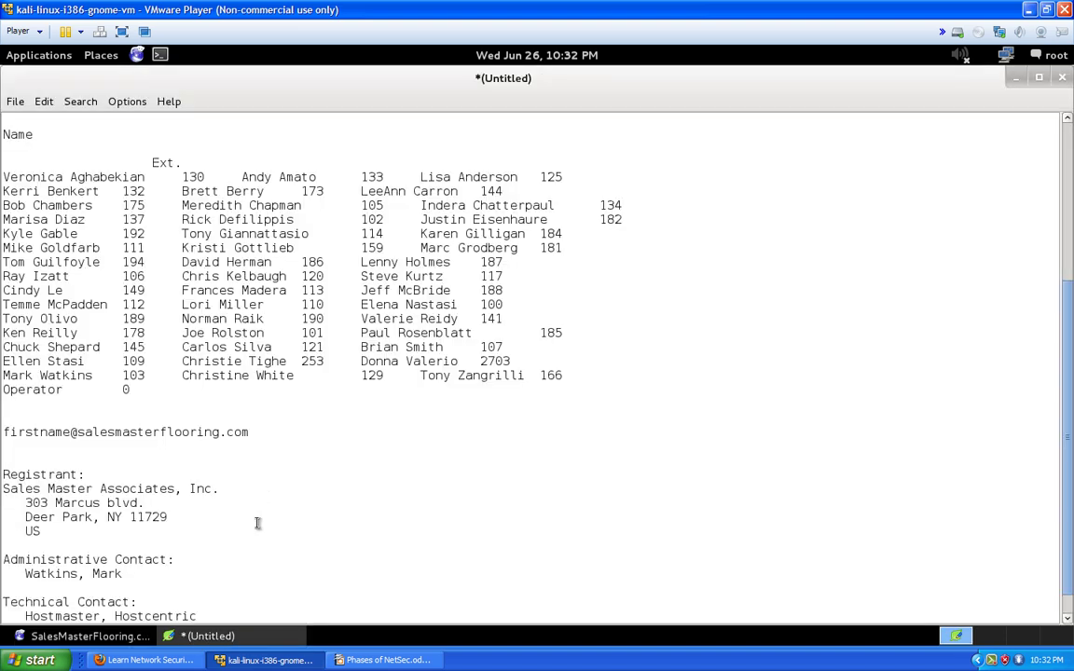
pyautogui.scroll(-1, 257, 521)
pyautogui.press('Return')
pyautogui.press('Return')
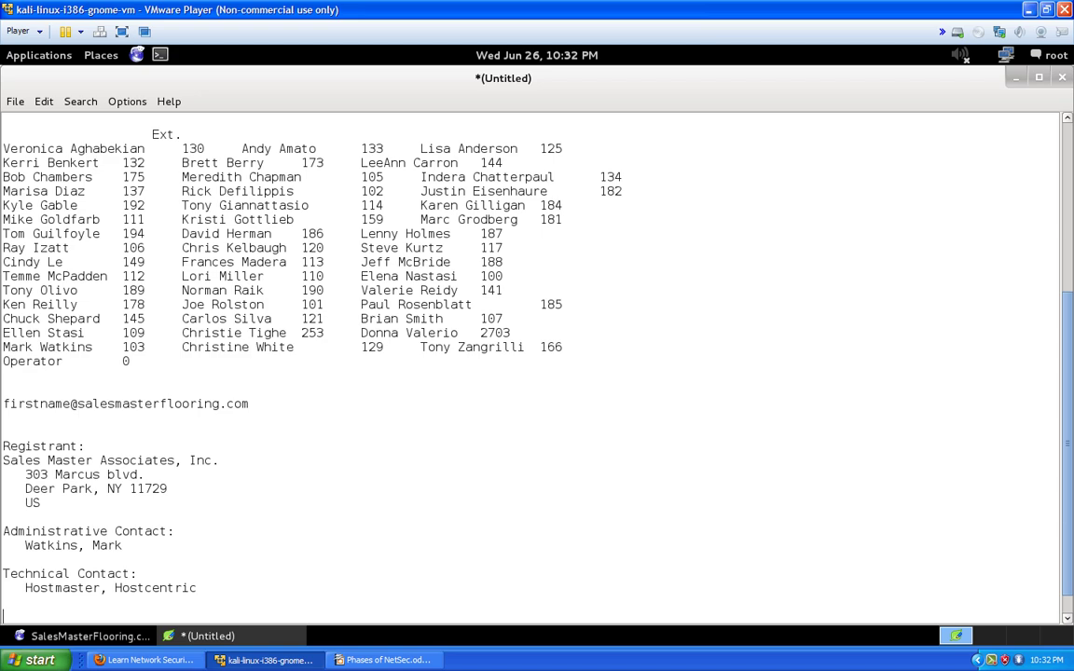
pyautogui.hotkey('ctrl', 'v')
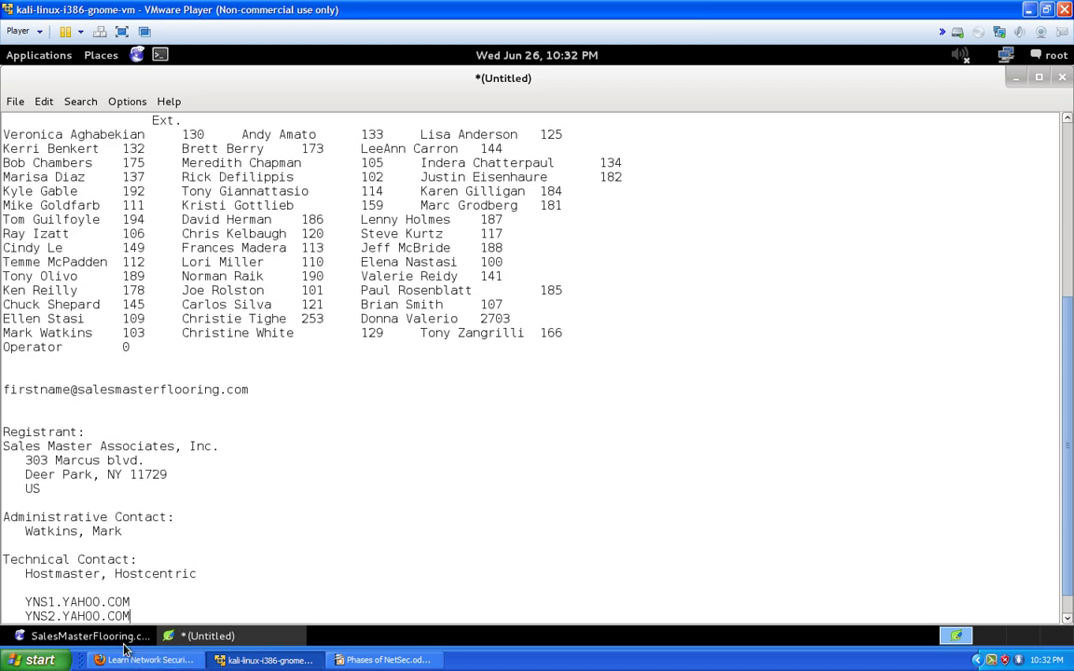
pyautogui.click(89, 636)
# Show the WHOIS Registration details, select registrar NETWORK SOLUTIONS, LLC, then view Server Stats
pyautogui.scroll(10, 515, 427)
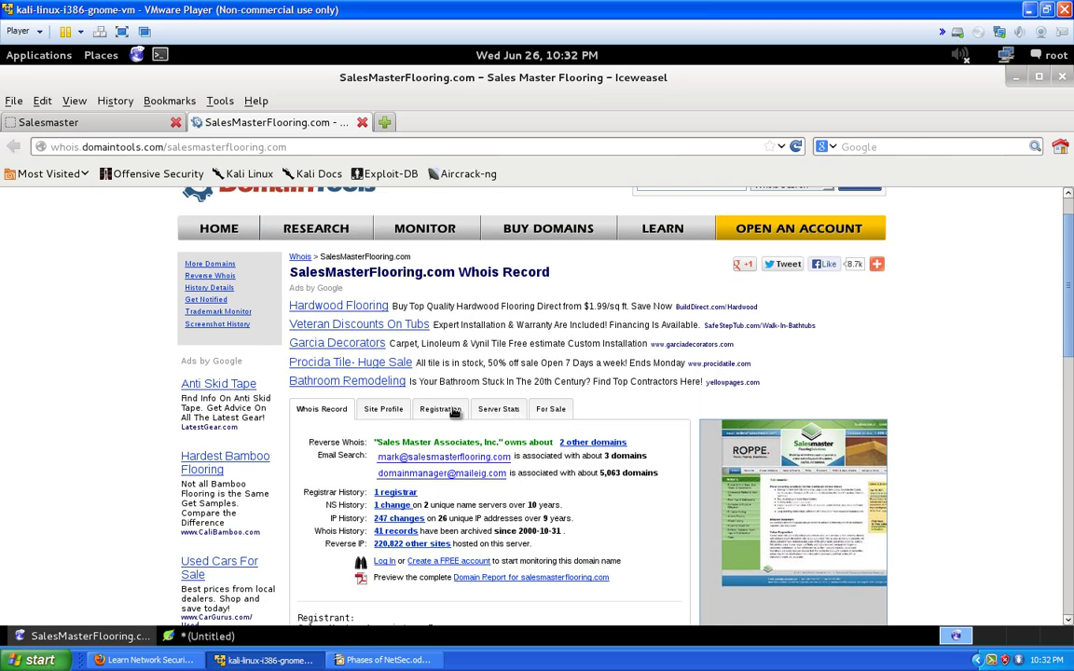
pyautogui.click(429, 415)
pyautogui.scroll(-6, 569, 415)
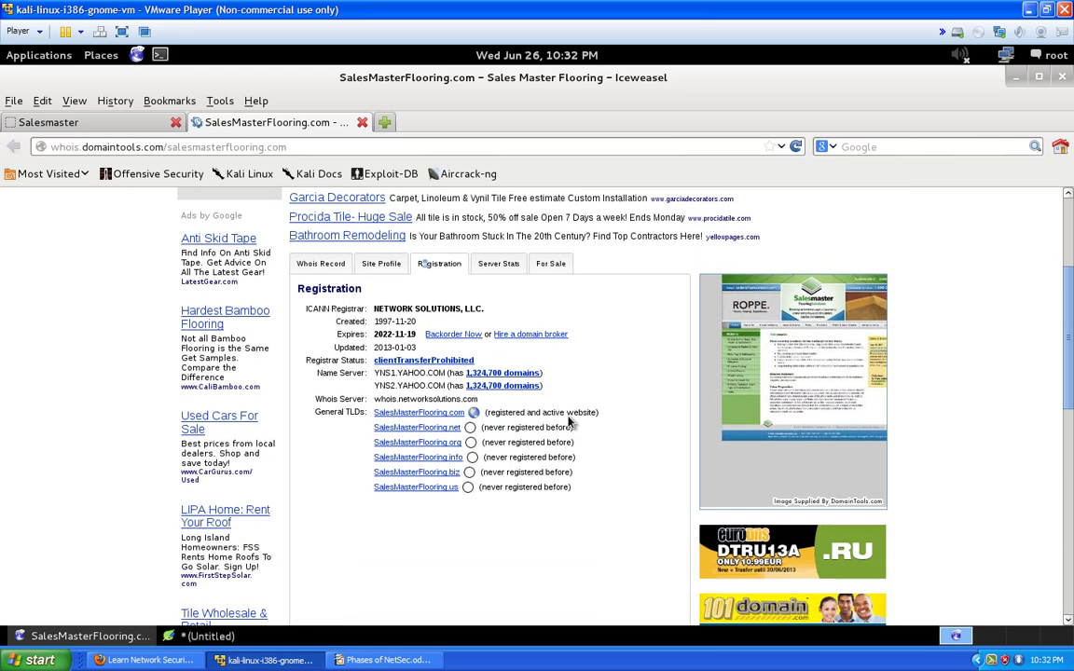
pyautogui.scroll(3, 570, 419)
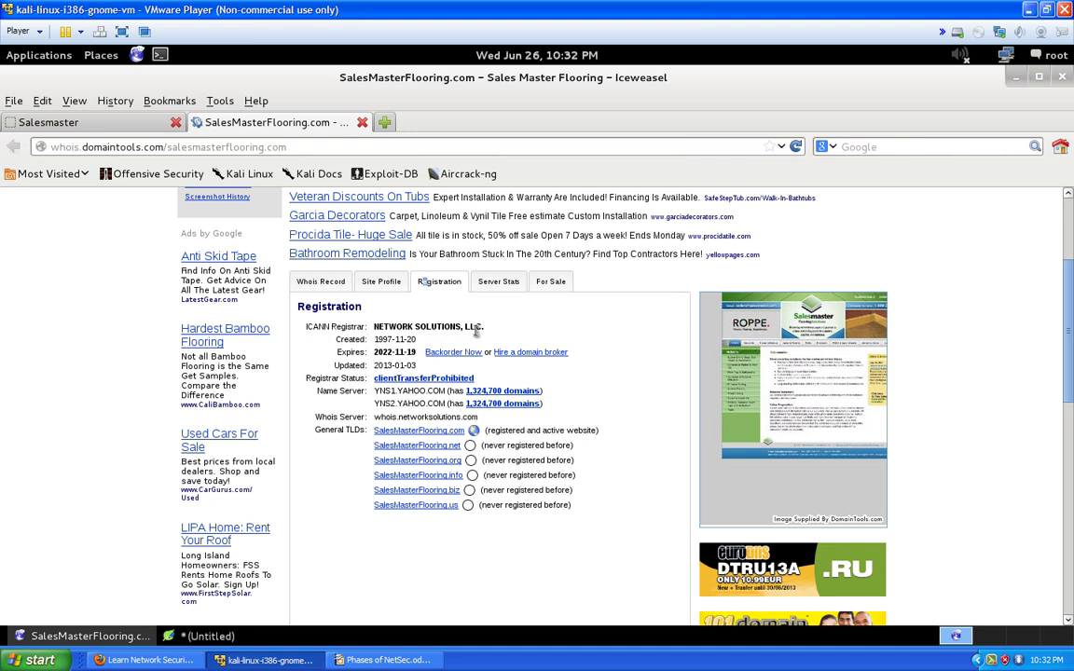
pyautogui.moveTo(483, 327); pyautogui.dragTo(378, 331)
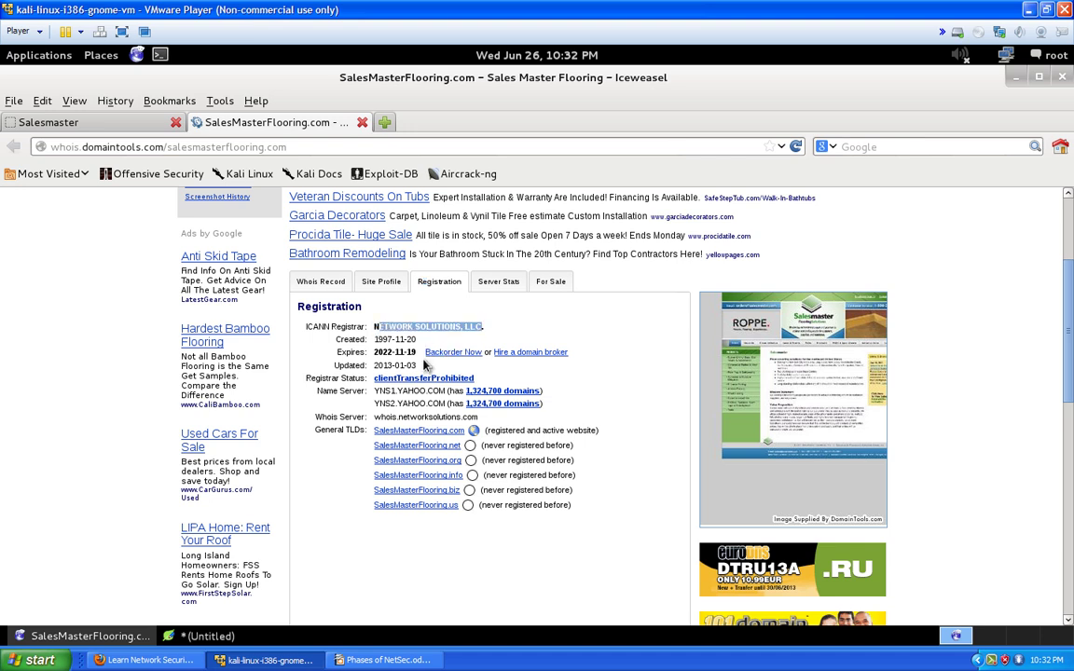
pyautogui.click(484, 284)
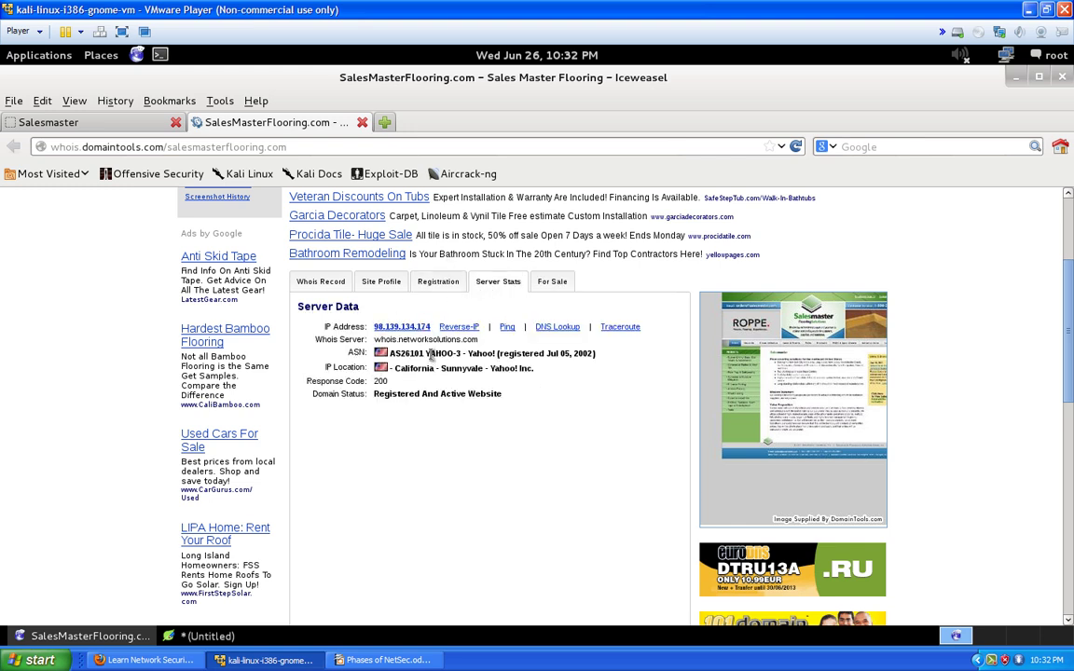
# Highlight the Yahoo ASN details and IP address 98.139.134.174 in the Server Stats data
pyautogui.moveTo(431, 354); pyautogui.dragTo(601, 362)
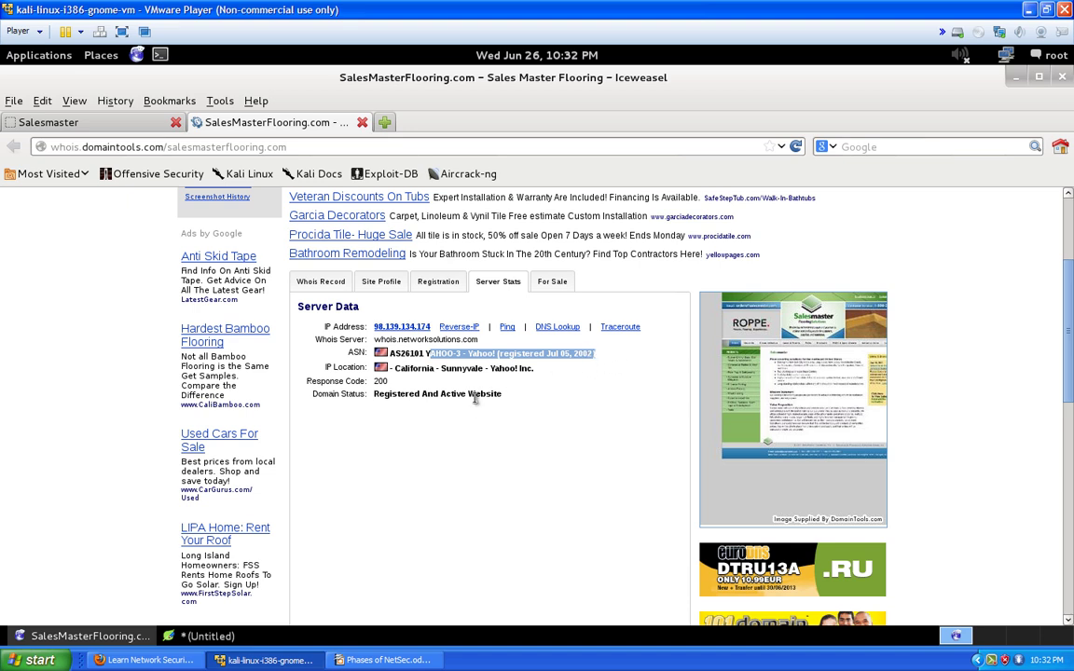
pyautogui.scroll(1, 373, 369)
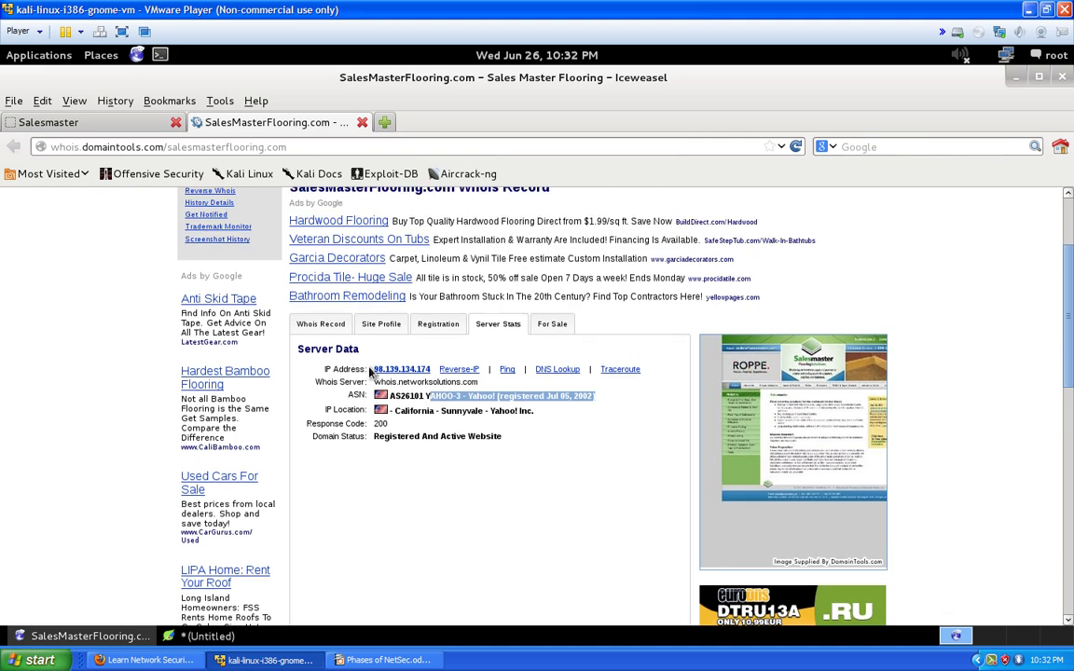
pyautogui.moveTo(372, 370); pyautogui.dragTo(430, 373)
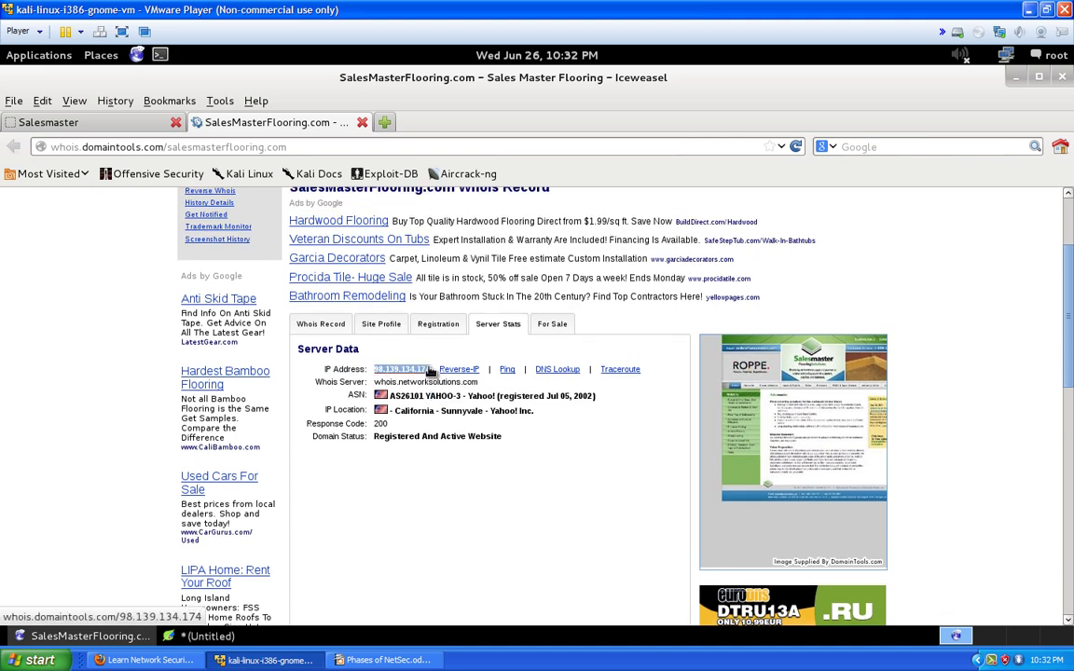
pyautogui.rightClick(415, 371)
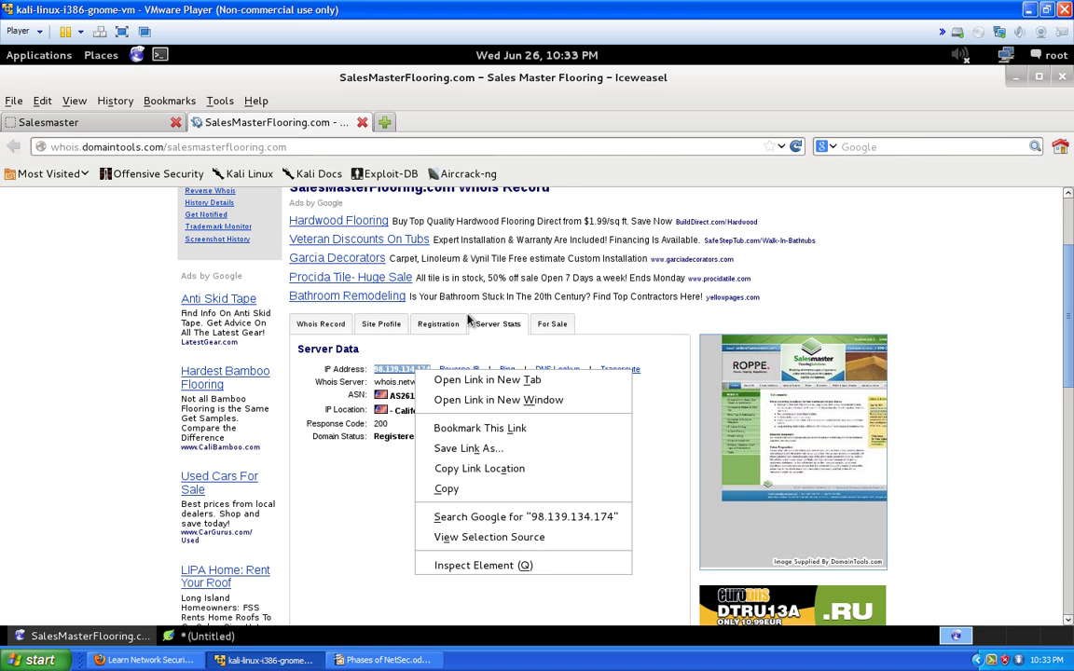
pyautogui.click(1070, 296)
pyautogui.click(1070, 215)
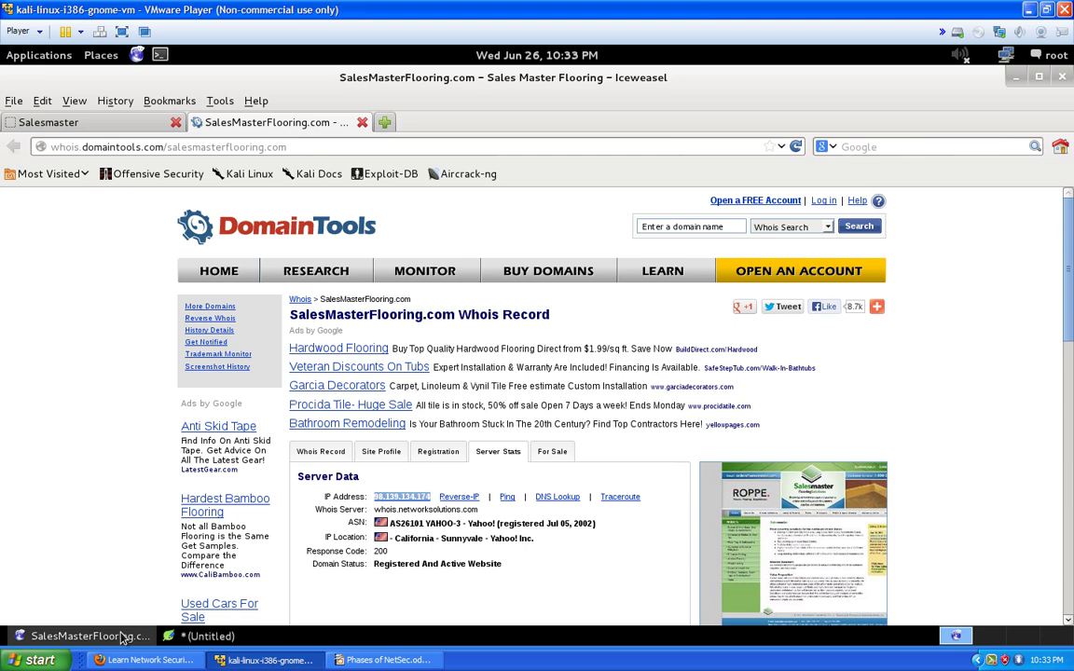
pyautogui.click(204, 636)
pyautogui.scroll(3, 124, 419)
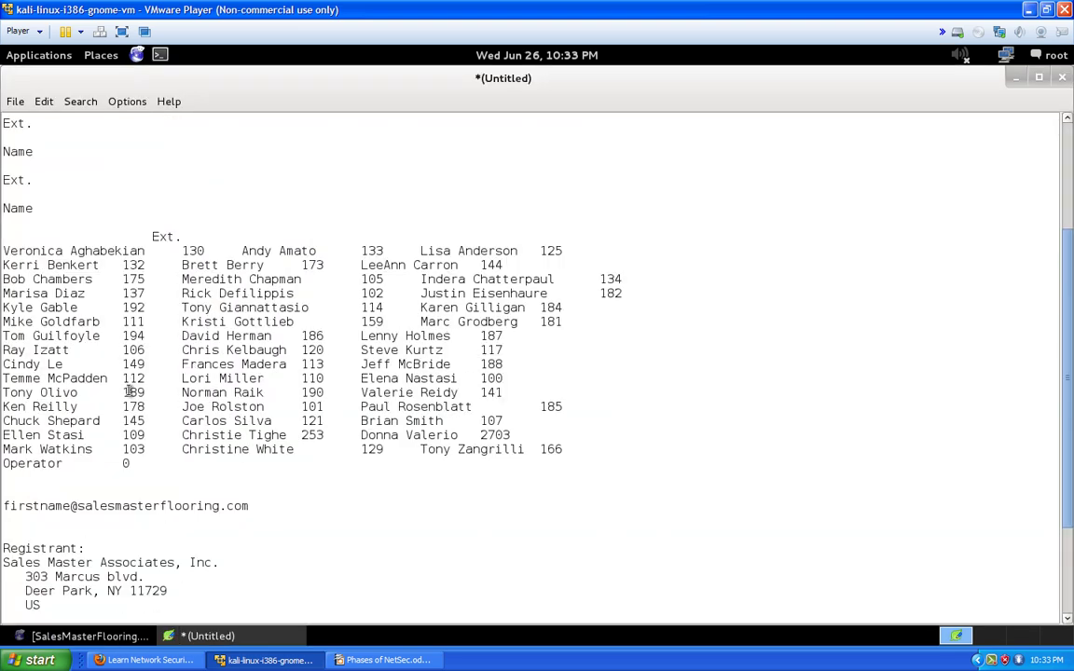
pyautogui.scroll(-4, 96, 391)
pyautogui.scroll(4, 91, 431)
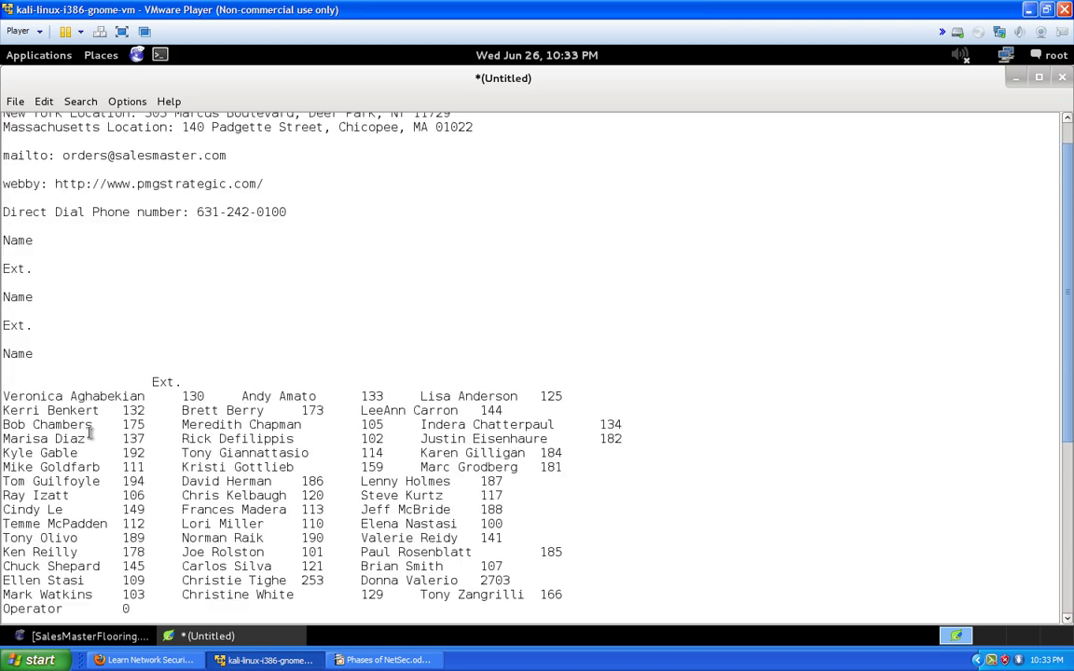
pyautogui.scroll(-4, 91, 432)
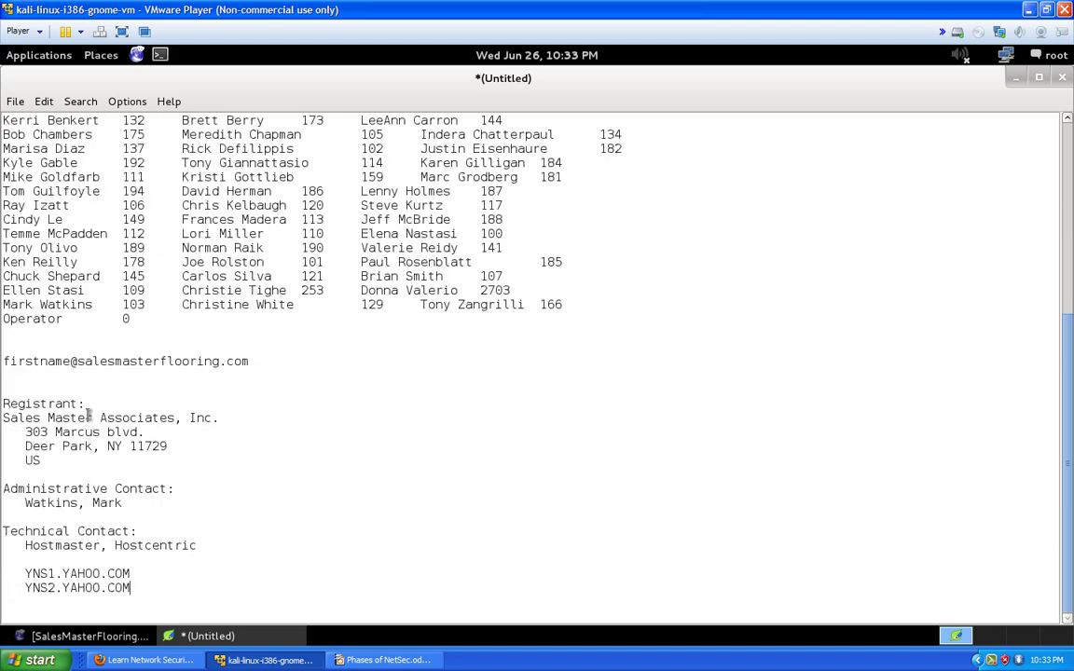
pyautogui.moveTo(92, 305); pyautogui.dragTo(3, 305)
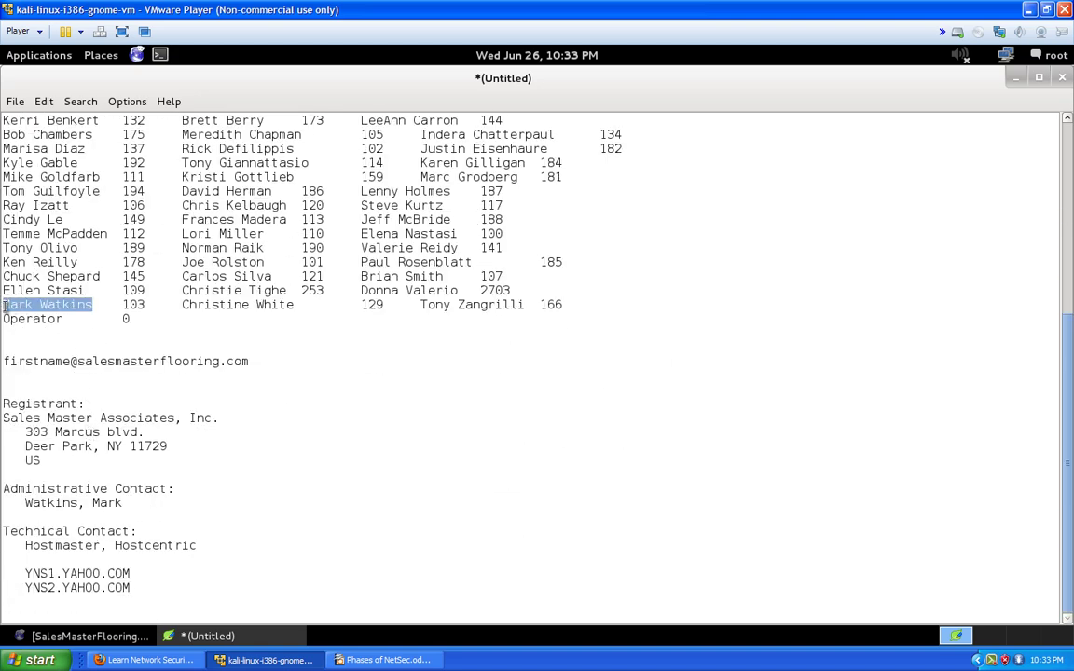
pyautogui.scroll(2, 52, 359)
pyautogui.scroll(-1, 63, 396)
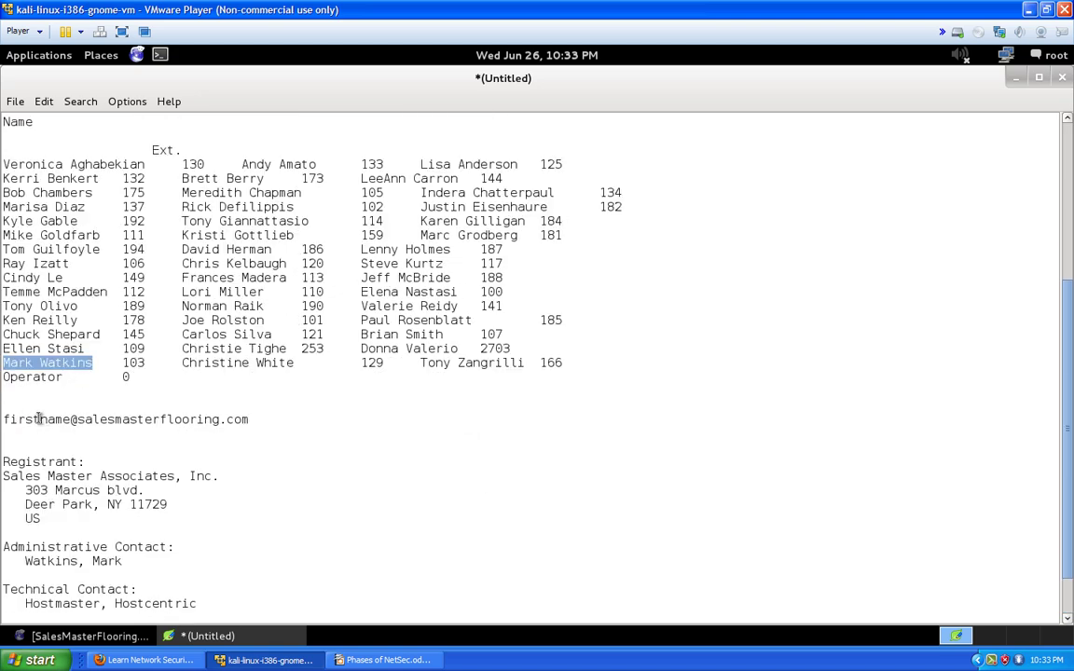
pyautogui.moveTo(249, 419); pyautogui.dragTo(243, 433)
pyautogui.click(242, 444)
pyautogui.scroll(-2, 244, 445)
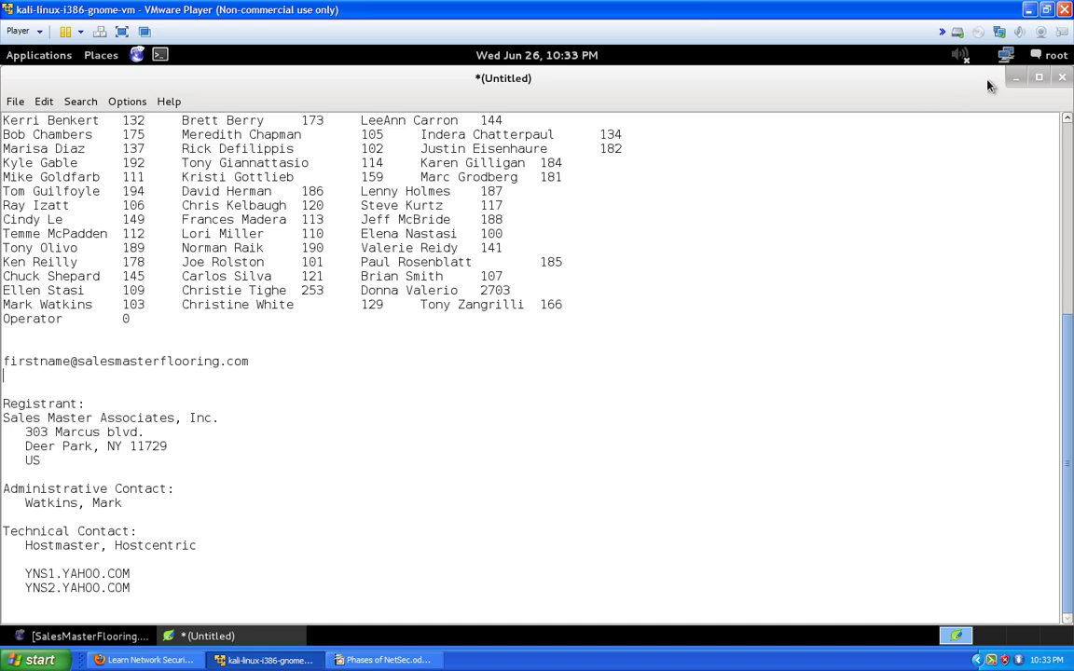
# Bring Iceweasel back and look over the contact directory and DomainTools WHOIS pages
pyautogui.click(1017, 77)
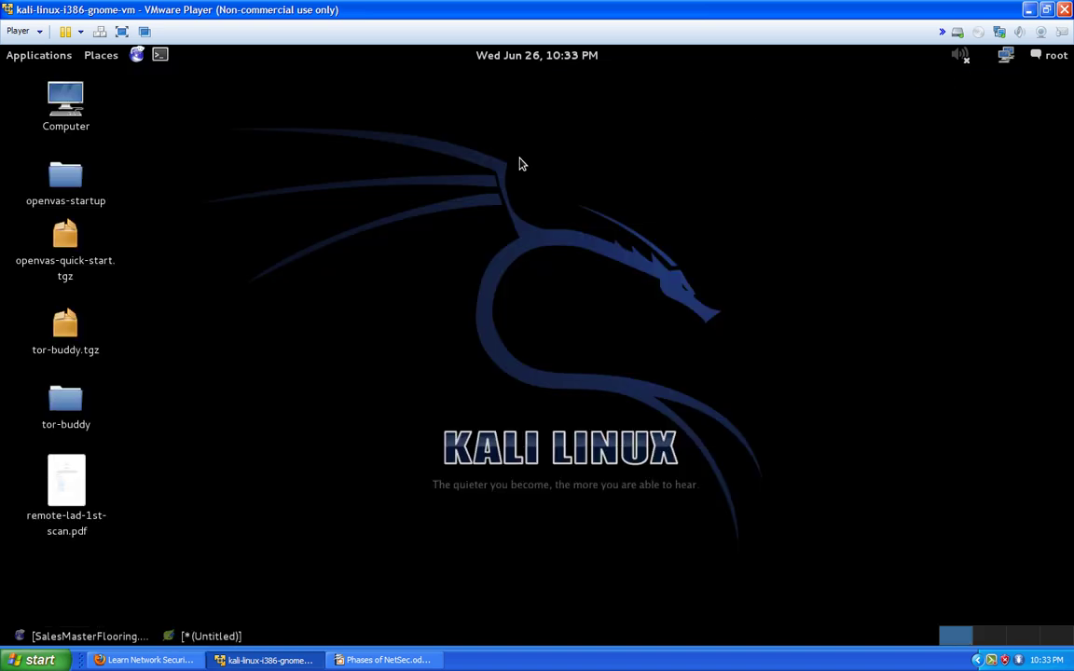
pyautogui.click(94, 637)
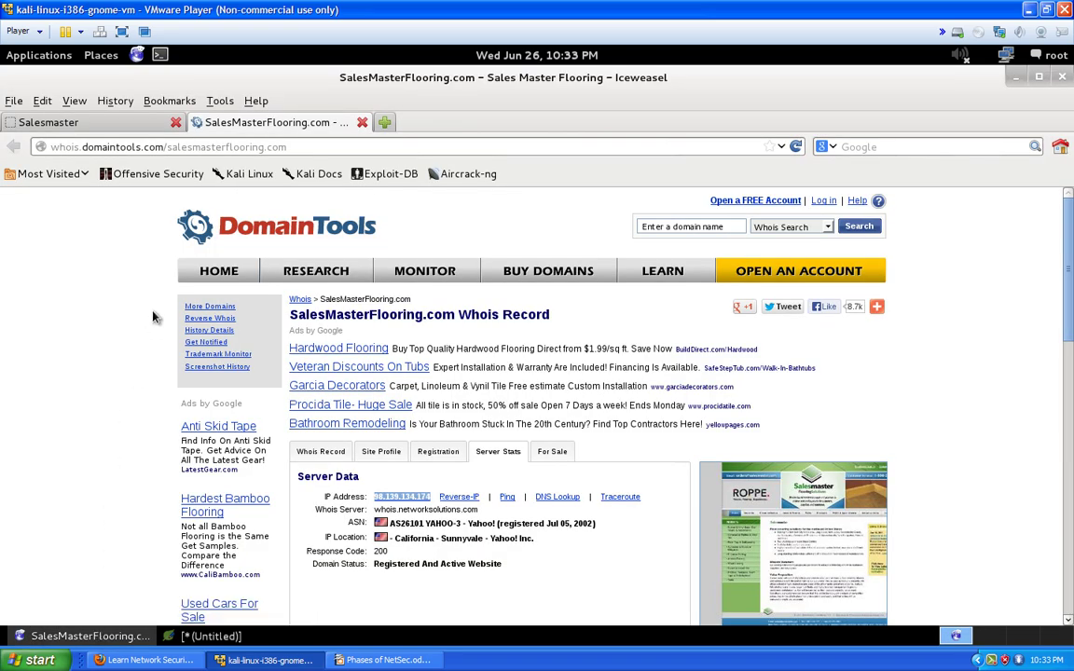
pyautogui.click(89, 118)
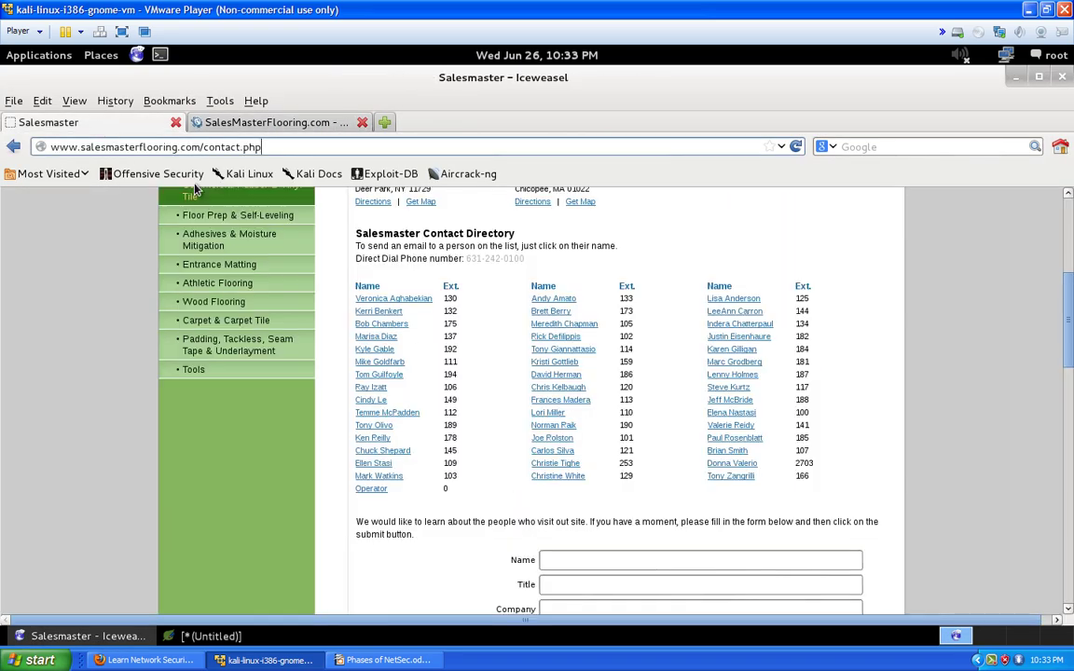
pyautogui.click(270, 123)
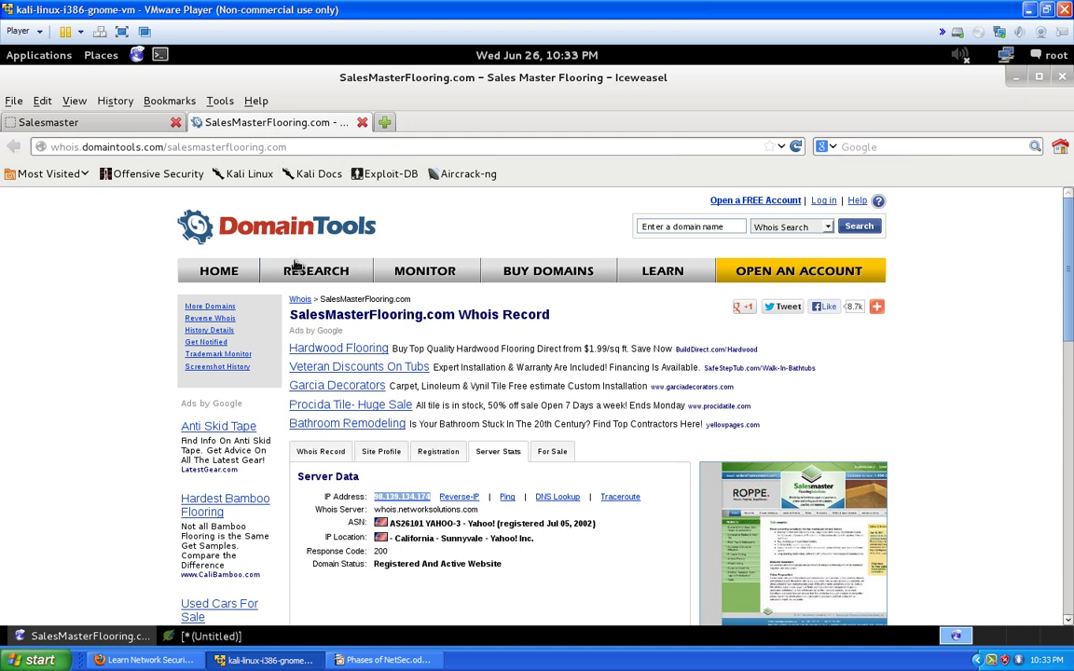
pyautogui.scroll(-4, 334, 298)
pyautogui.scroll(-1, 322, 289)
pyautogui.scroll(6, 315, 281)
# Open a new root terminal and type 'whois '
pyautogui.click(159, 54)
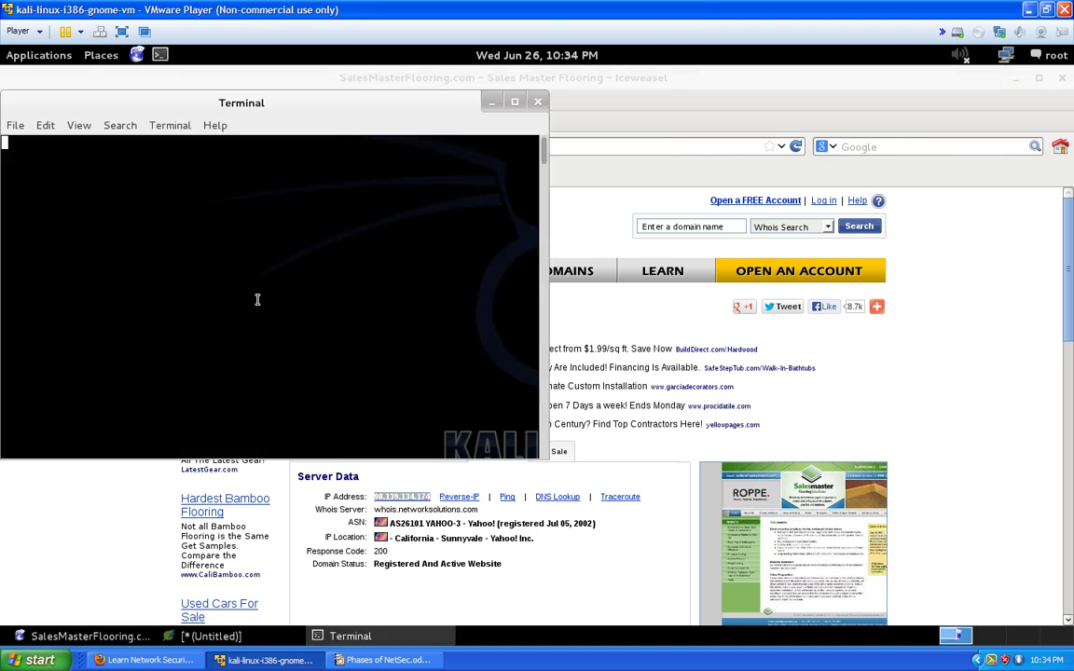
pyautogui.write('who')
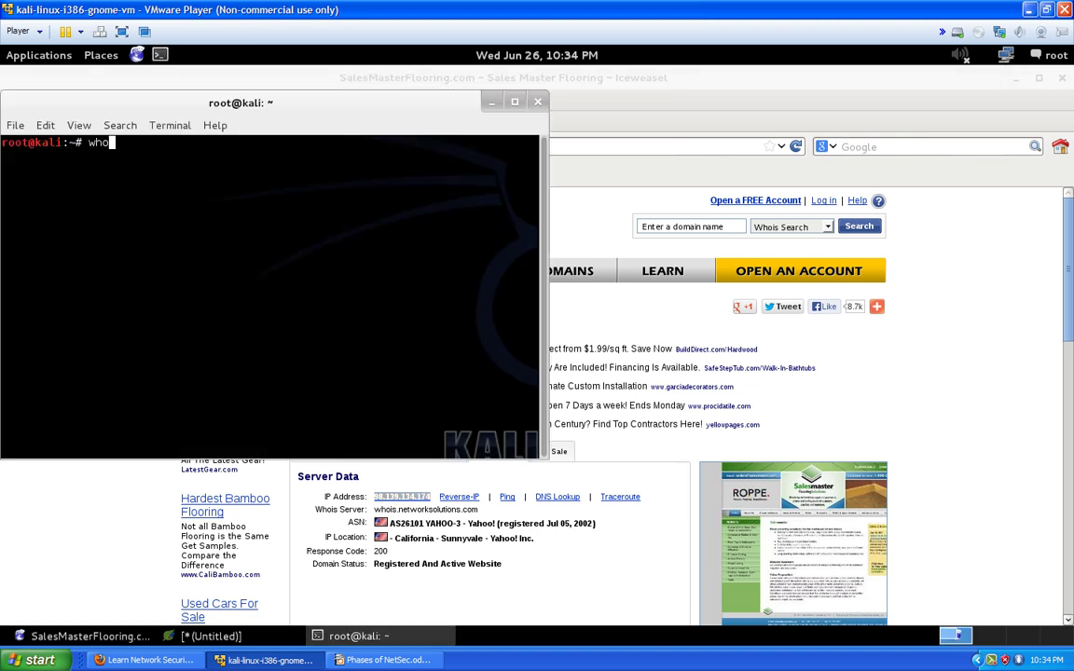
pyautogui.write('is')
pyautogui.rightClick(269, 166)
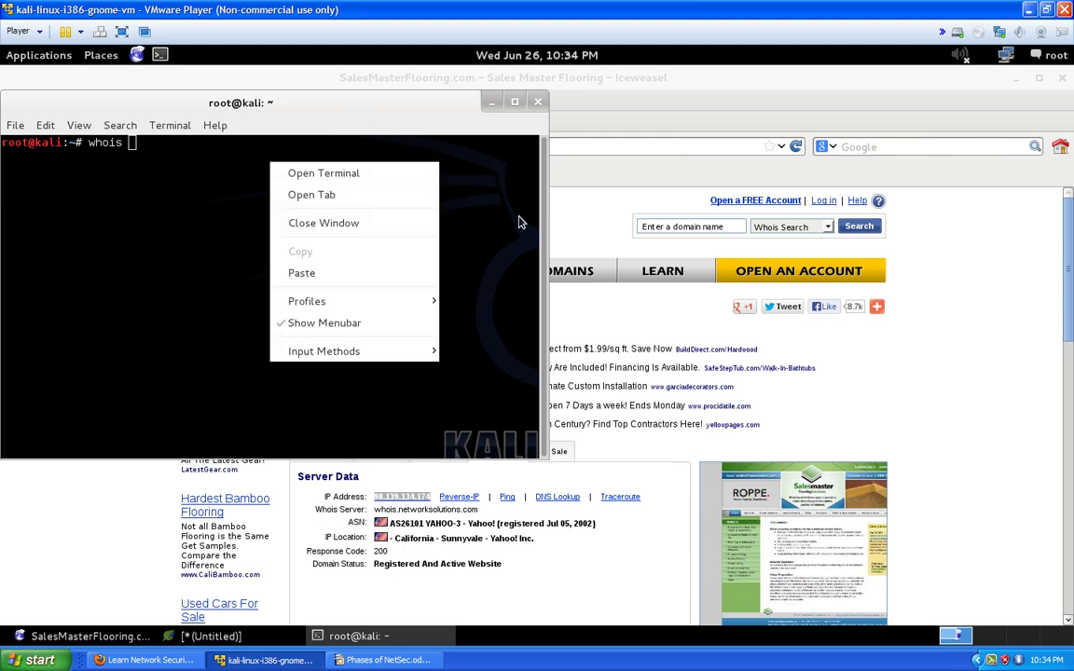
pyautogui.press('Escape')
# Copy salesmasterflooring.com from the contact page address and return to the terminal
pyautogui.click(682, 94)
pyautogui.click(37, 118)
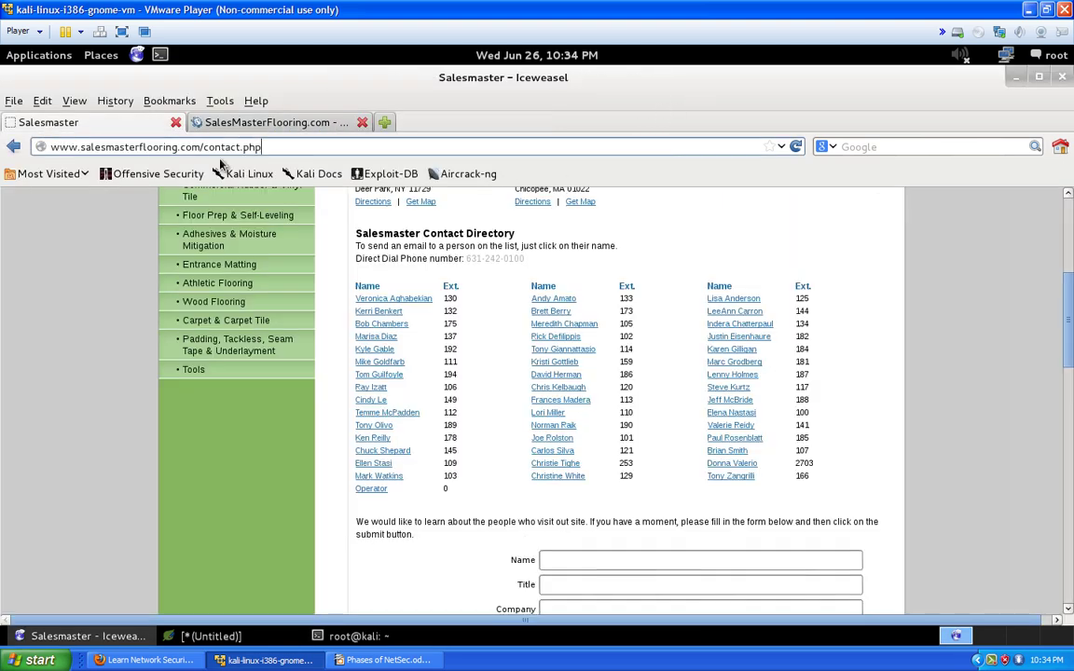
pyautogui.moveTo(199, 146); pyautogui.dragTo(88, 148)
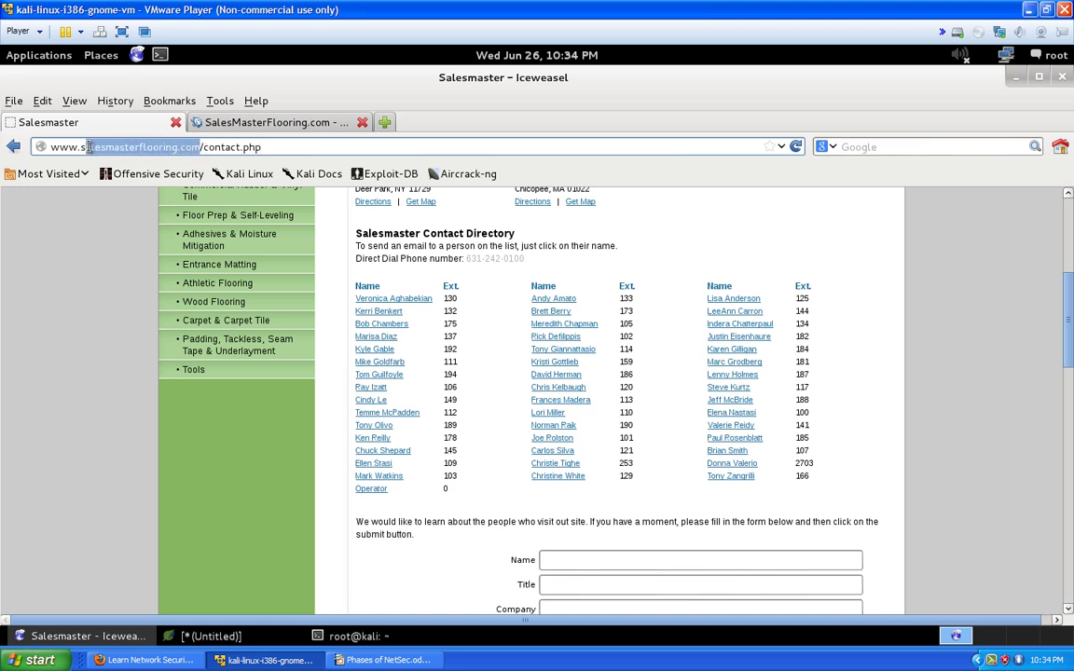
pyautogui.rightClick(83, 148)
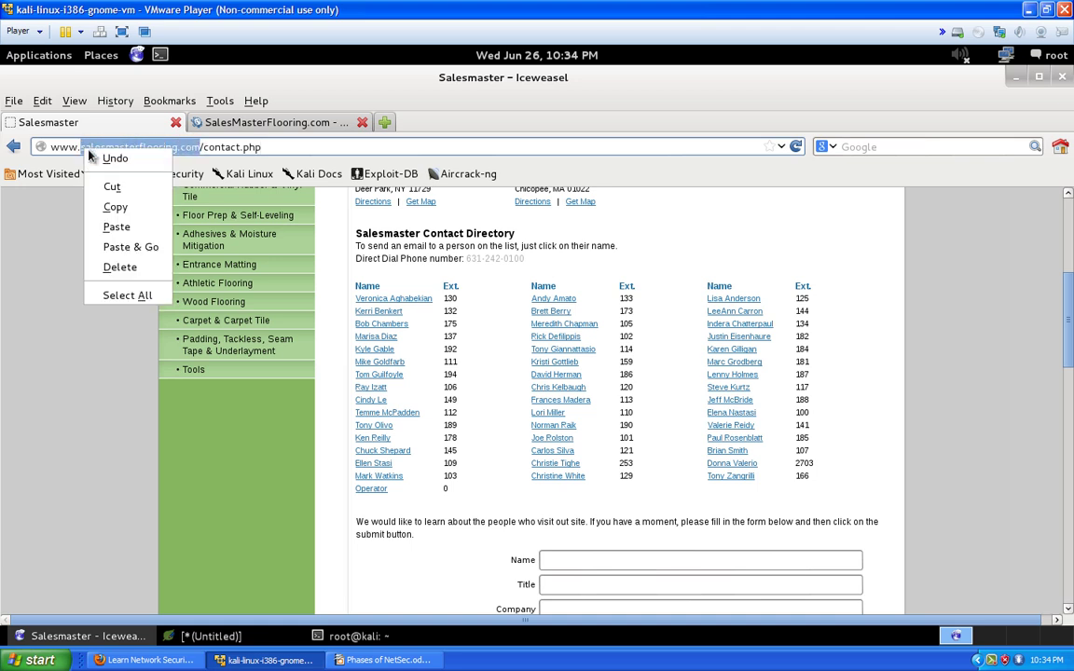
pyautogui.click(104, 206)
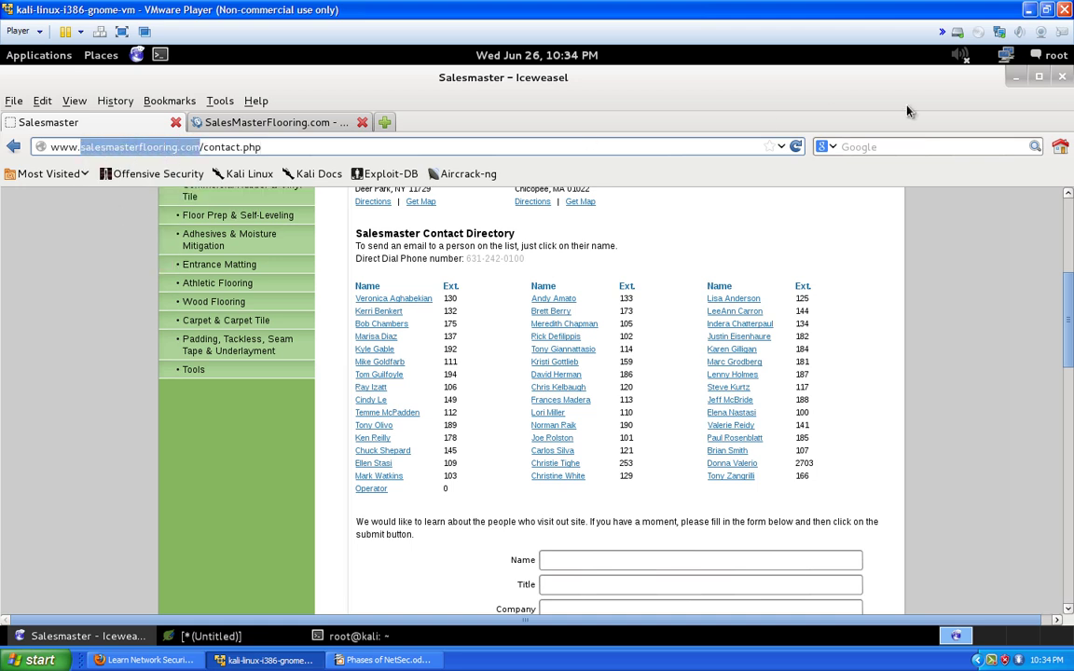
pyautogui.click(1016, 77)
pyautogui.rightClick(315, 212)
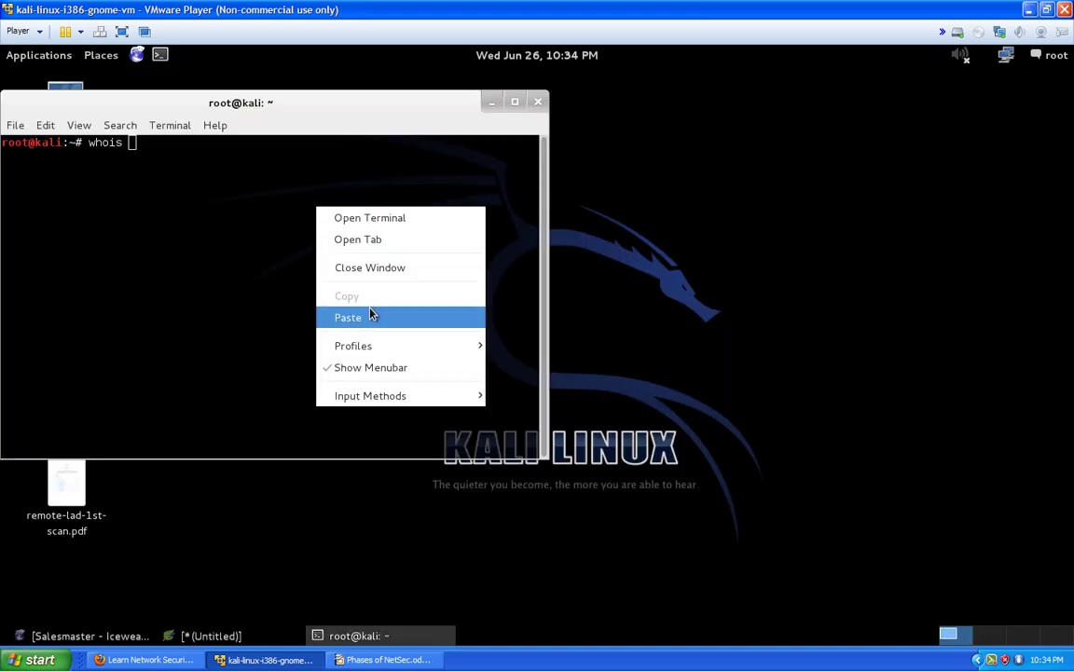
# Paste the domain and run 'whois salesmasterflooring.com'
pyautogui.click(372, 314)
pyautogui.press('Return')
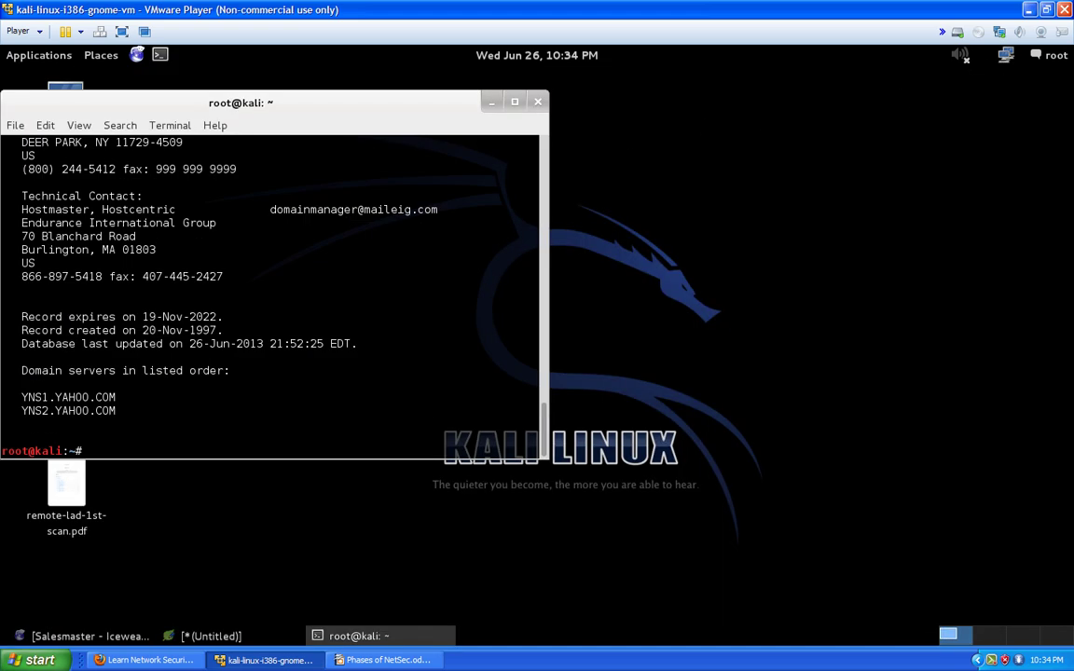
pyautogui.moveTo(368, 114); pyautogui.dragTo(544, 155)
pyautogui.scroll(4, 494, 480)
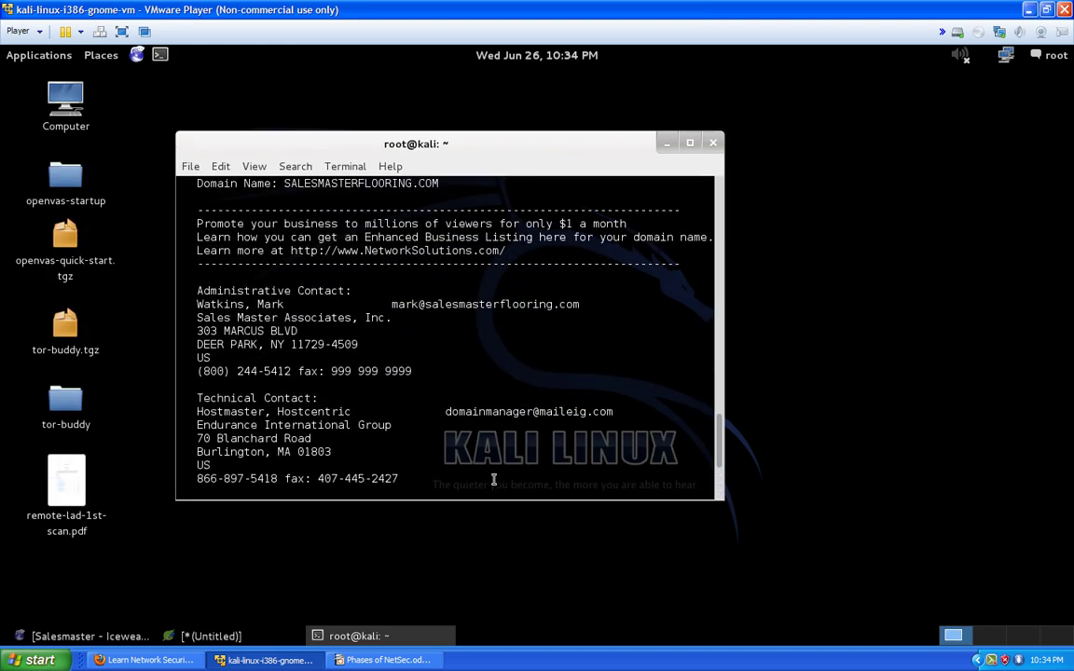
pyautogui.scroll(5, 494, 481)
pyautogui.scroll(9, 440, 481)
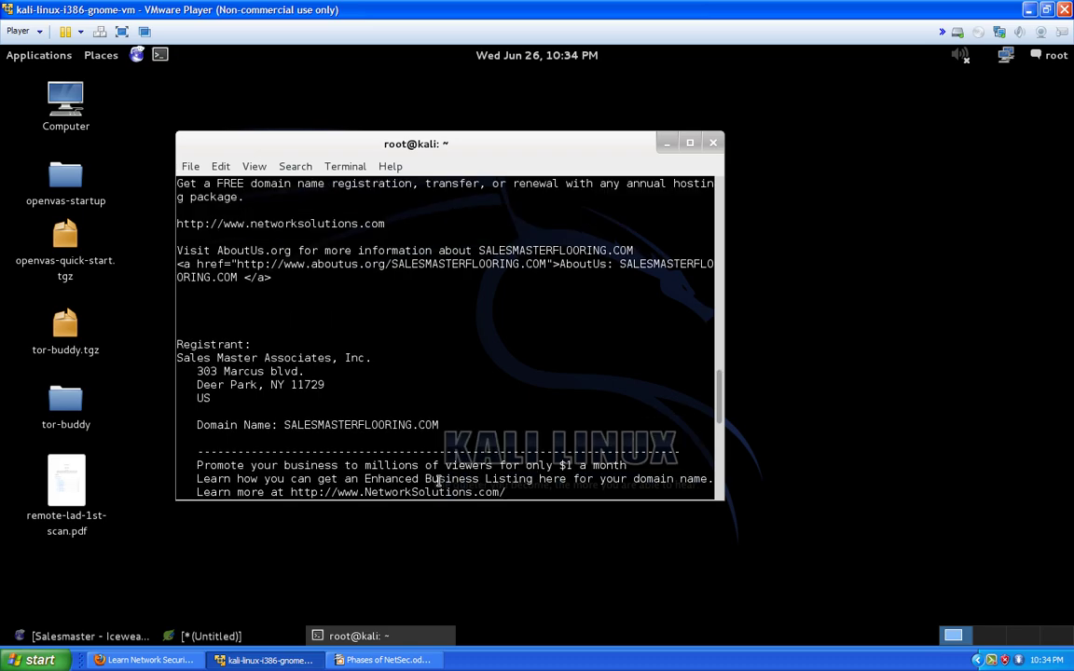
pyautogui.scroll(18, 384, 477)
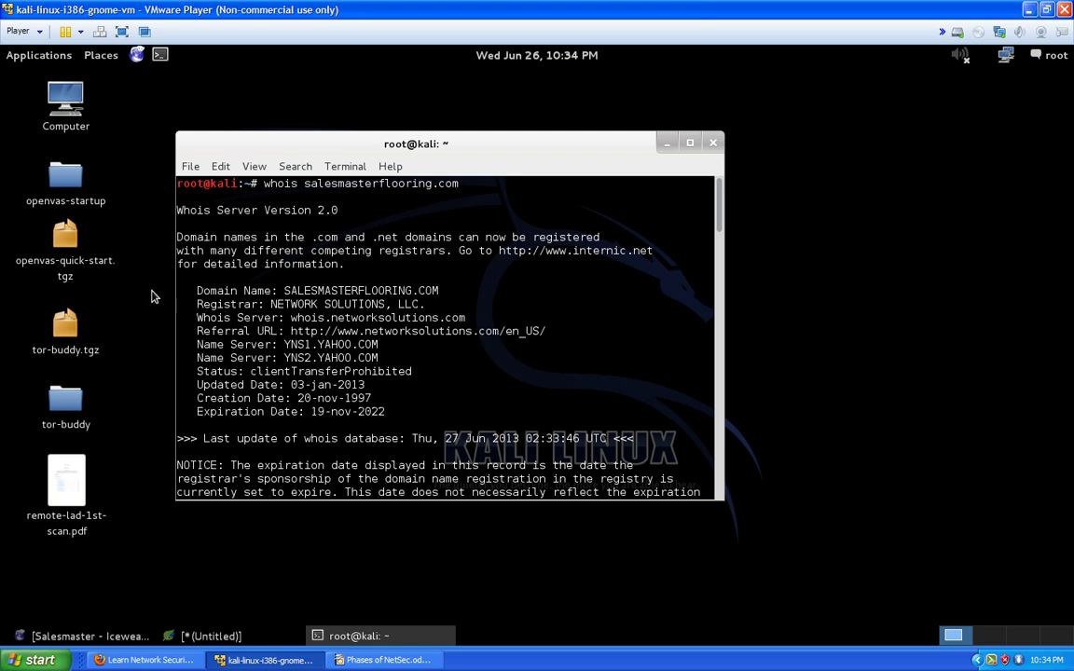
# Review the whois output's domain name, registrar, dates and YNS1/YNS2.YAHOO.COM name servers
pyautogui.moveTo(197, 290); pyautogui.dragTo(455, 290)
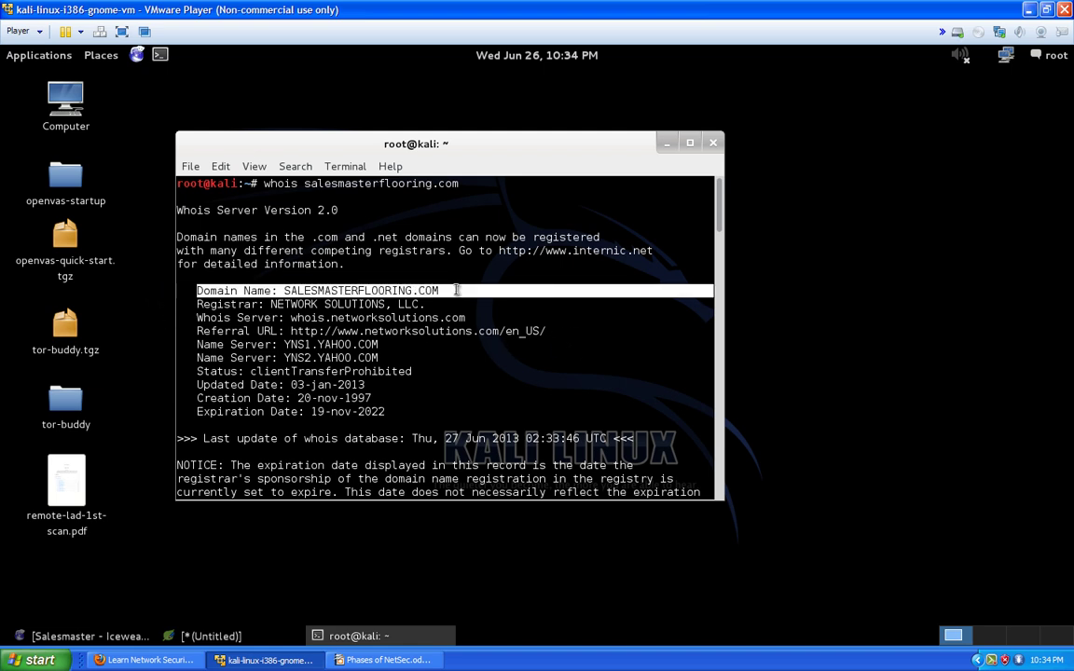
pyautogui.moveTo(196, 306); pyautogui.dragTo(395, 417)
pyautogui.scroll(-20, 395, 417)
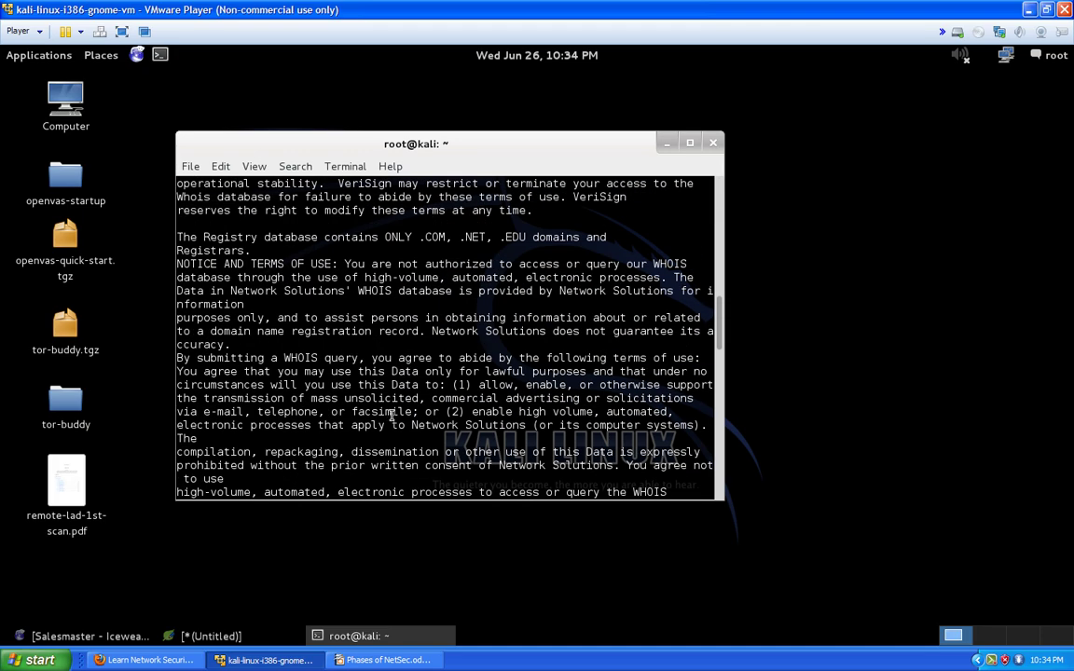
pyautogui.scroll(-6, 383, 417)
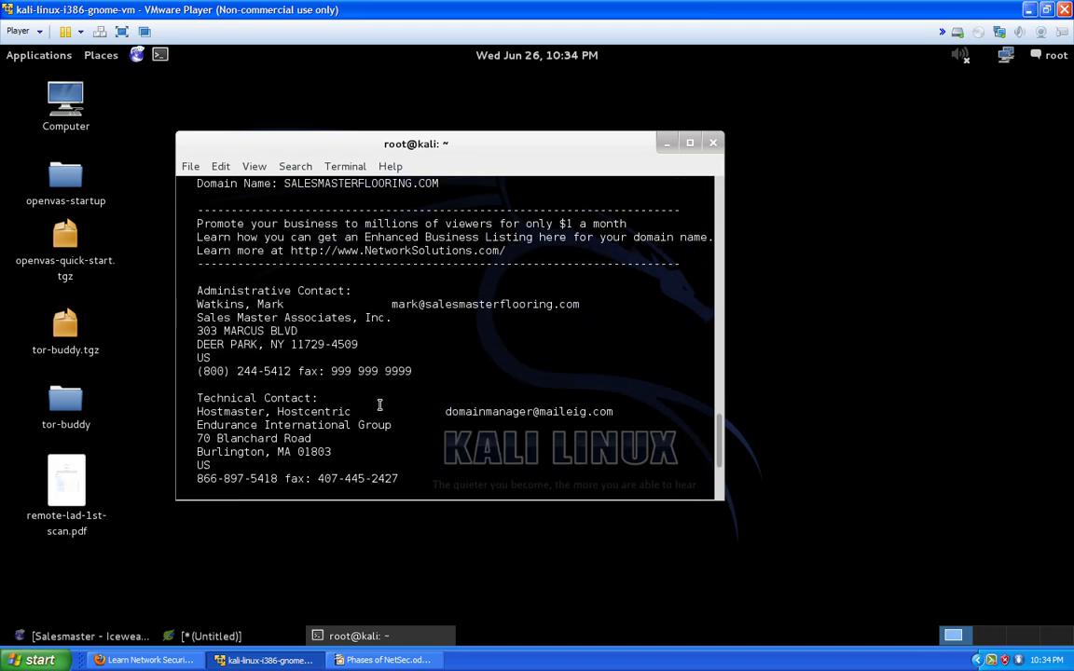
pyautogui.scroll(5, 352, 405)
pyautogui.scroll(-9, 351, 405)
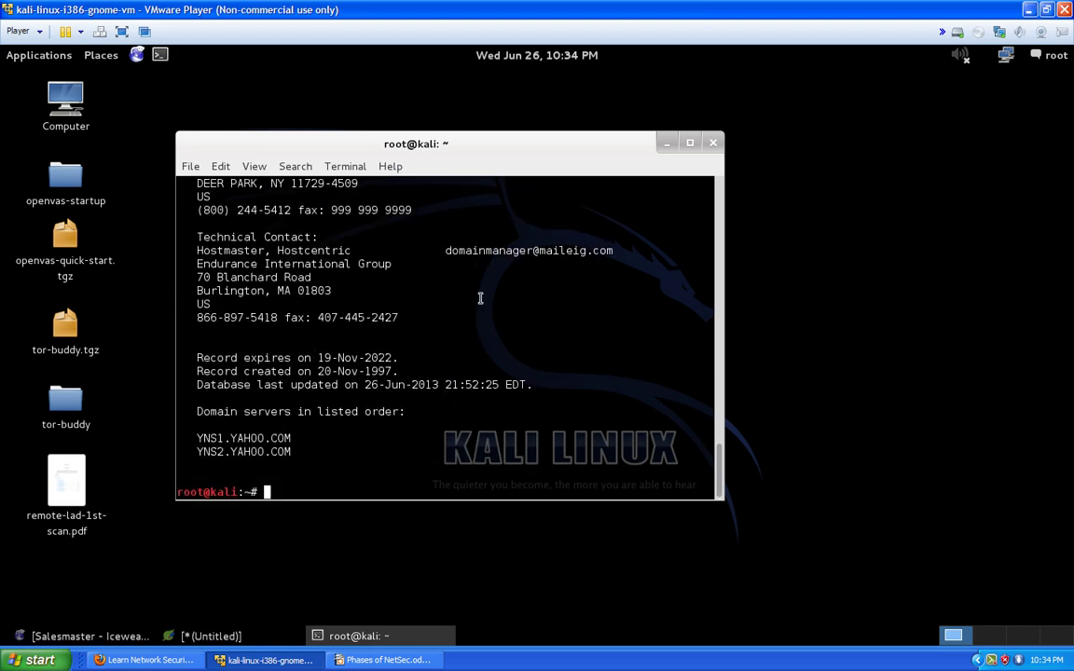
pyautogui.click(672, 144)
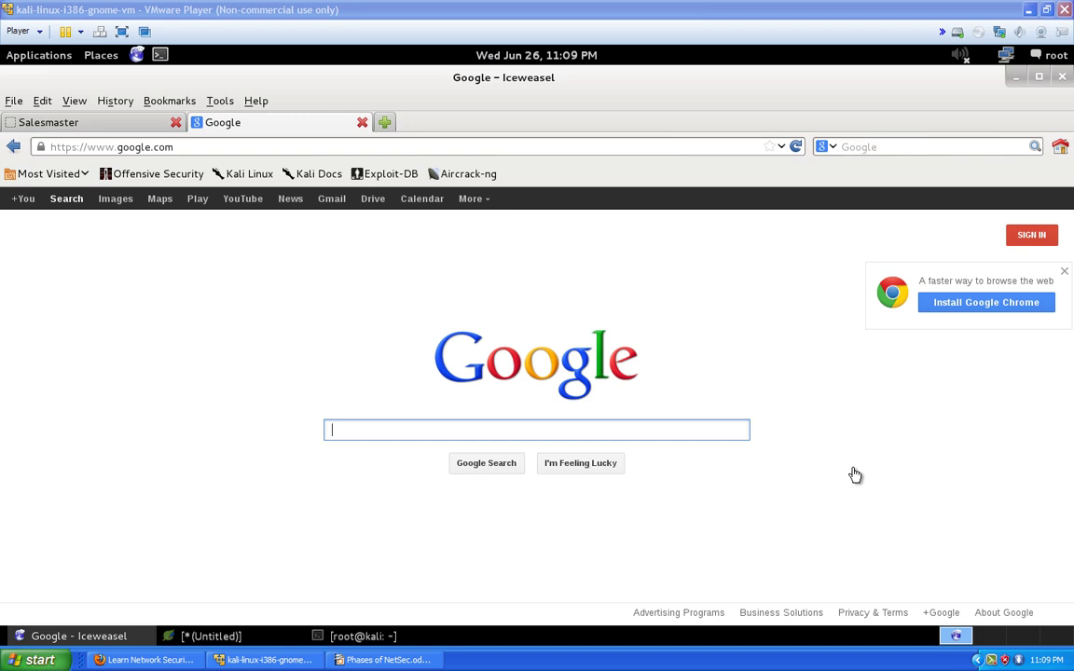
# Copy the Administrative Contact's name from the gedit recon notes
pyautogui.click(221, 637)
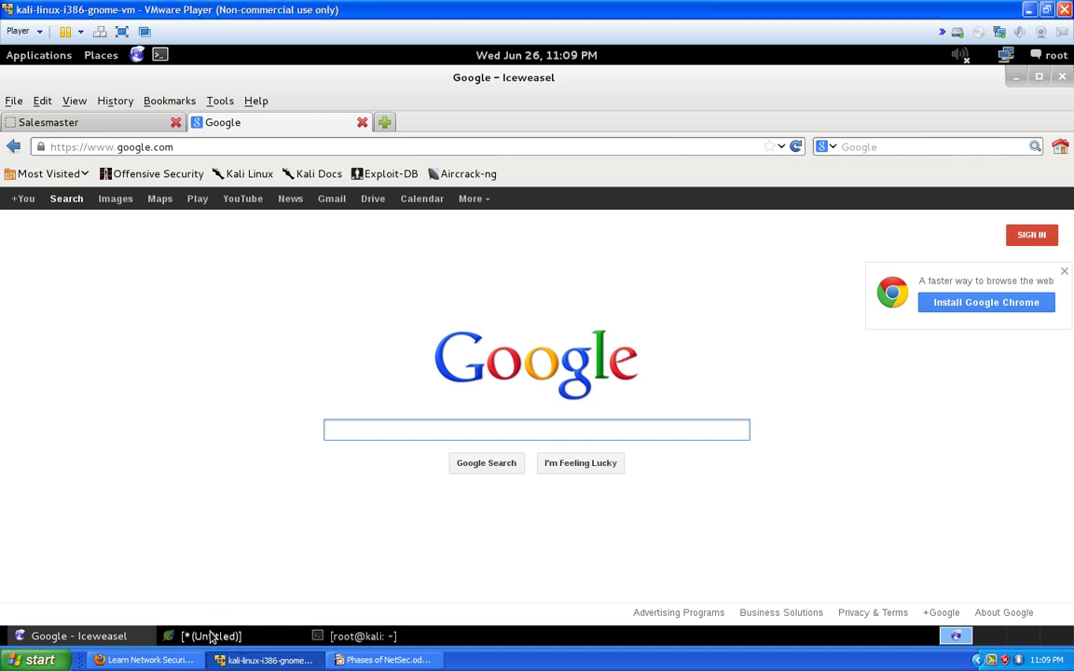
pyautogui.click(212, 637)
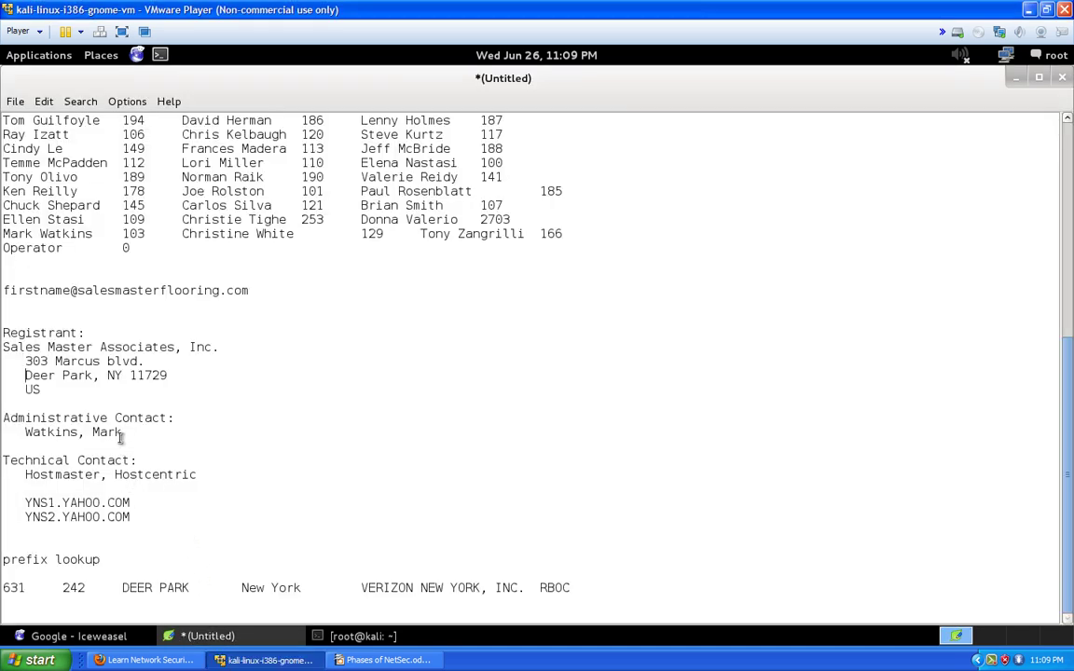
pyautogui.moveTo(127, 432); pyautogui.dragTo(28, 435)
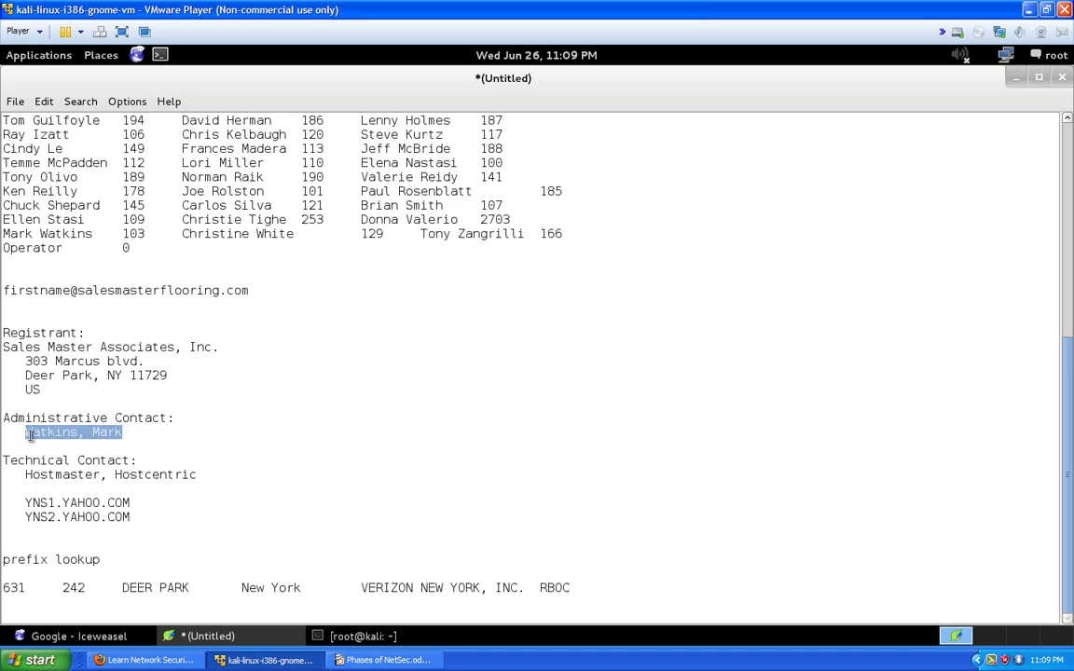
pyautogui.rightClick(30, 435)
pyautogui.click(70, 463)
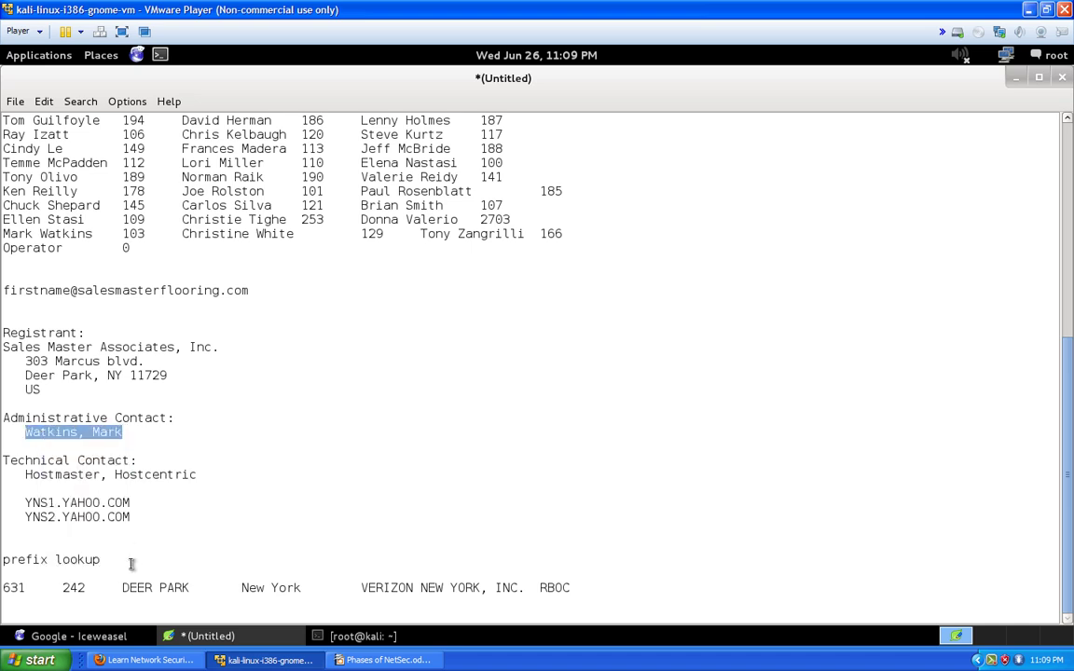
# Paste the contact's name into Google's search box, then scroll to the top of the notes
pyautogui.click(79, 636)
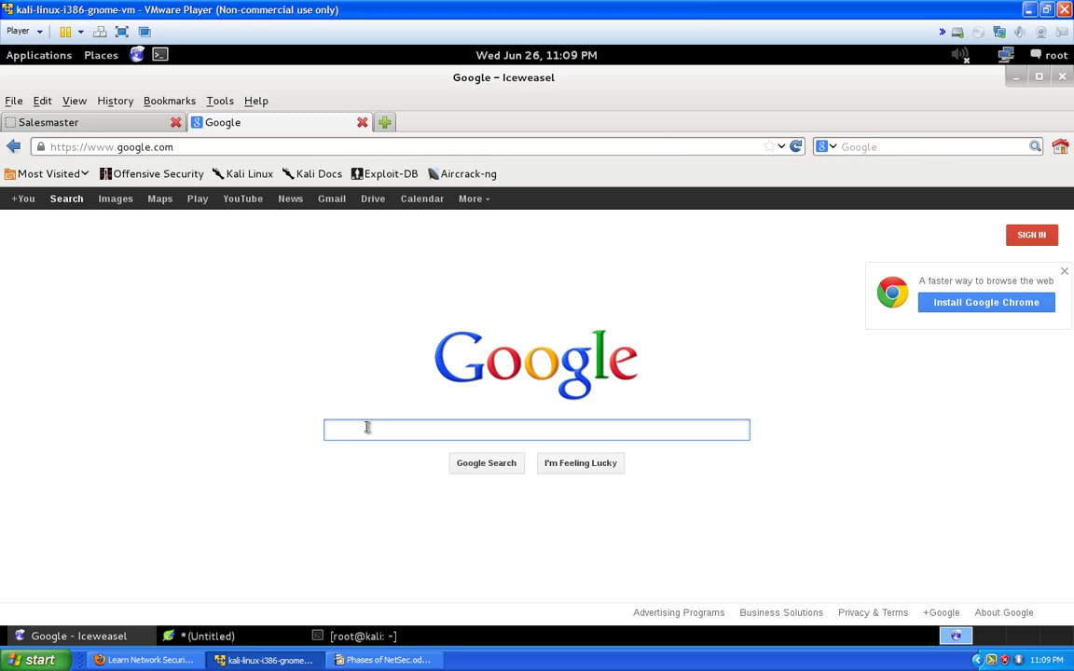
pyautogui.click(366, 427)
pyautogui.hotkey('ctrl', 'v')
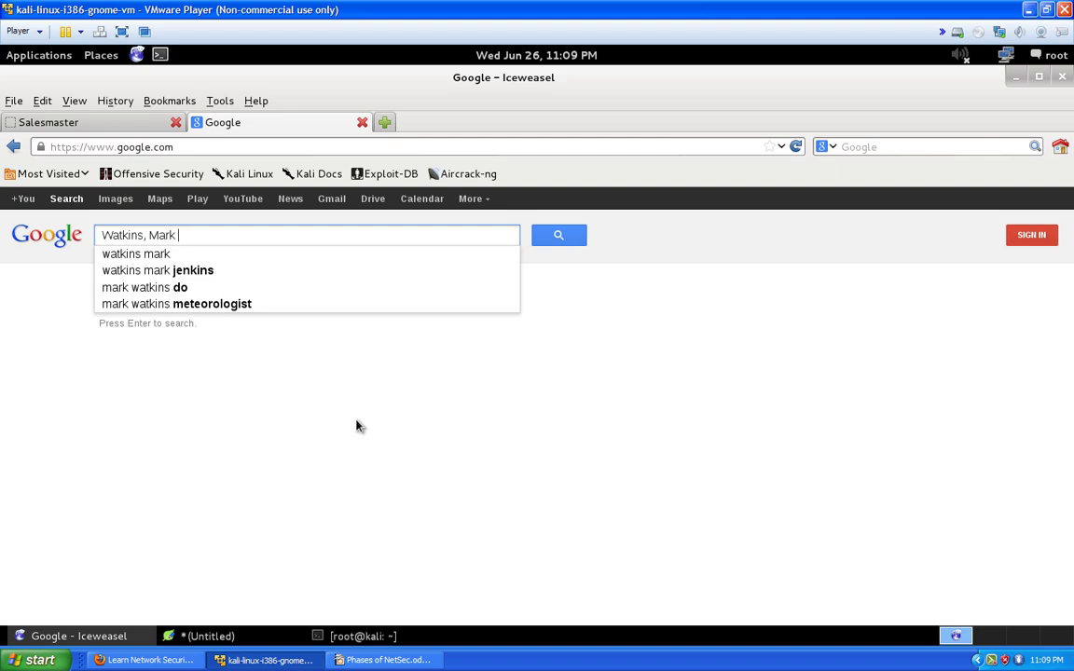
pyautogui.click(192, 636)
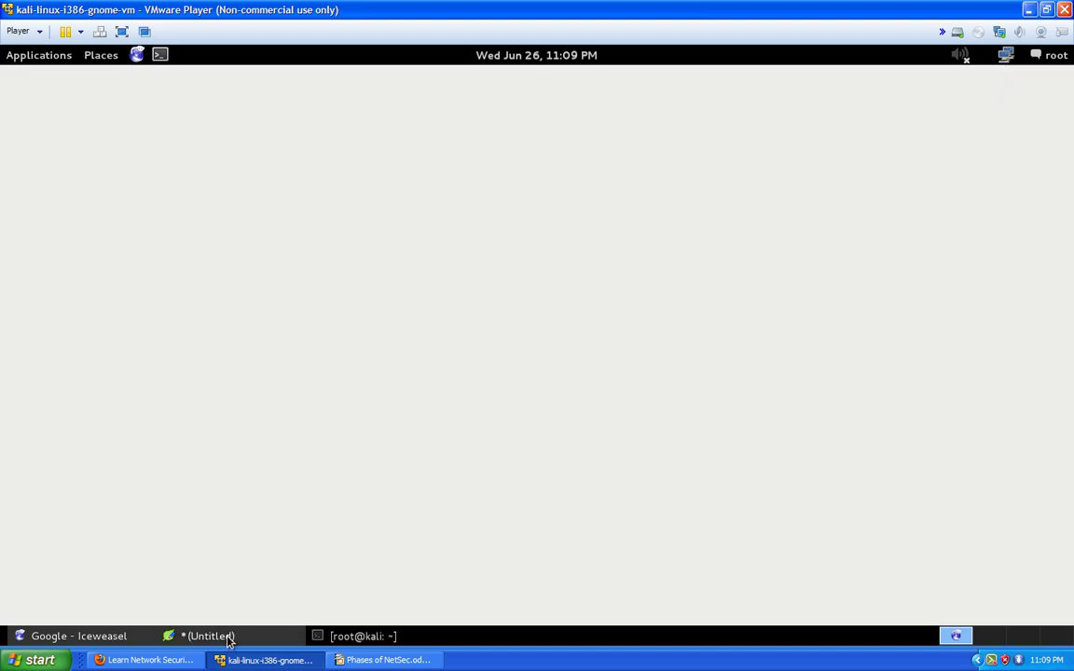
pyautogui.scroll(9, 216, 395)
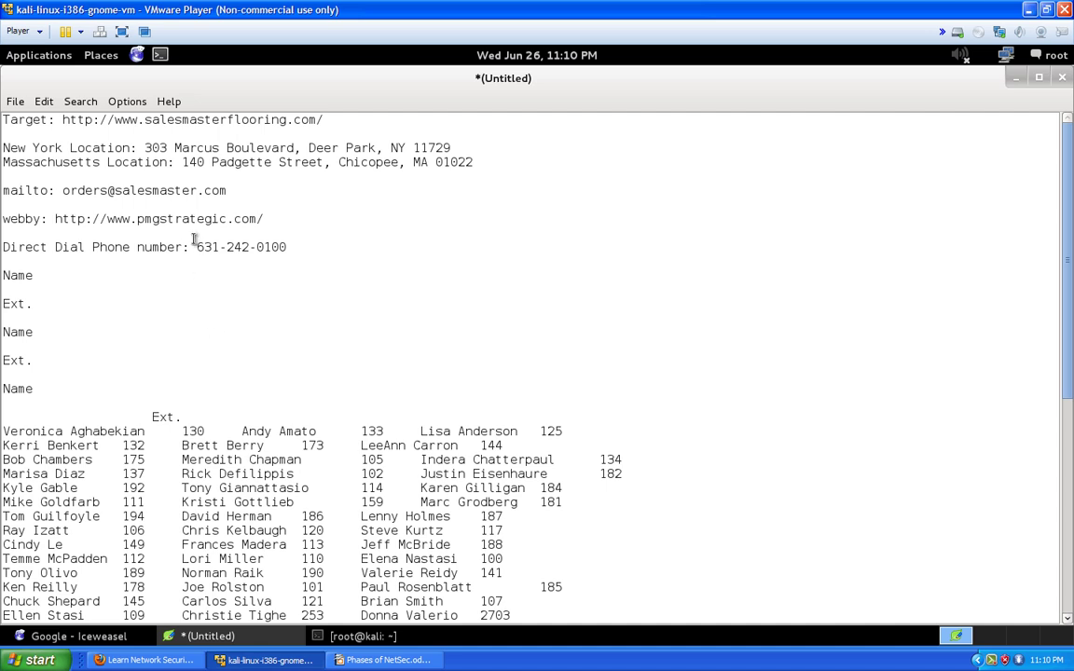
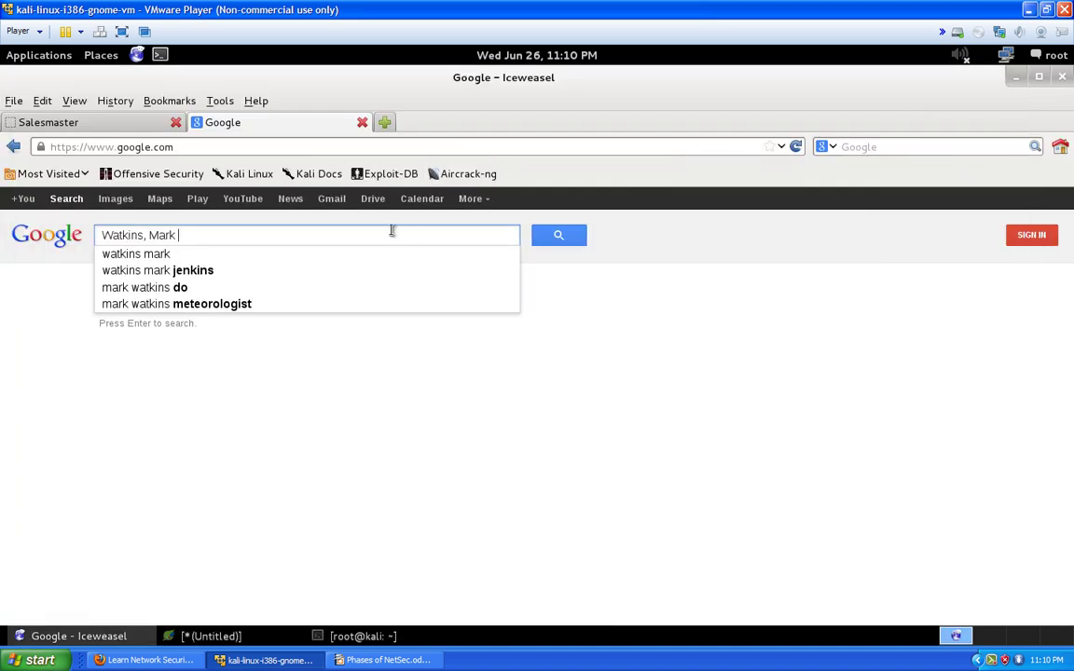
# Google the contact's name plus 'sales master flooring' and compare with the Salesmaster contact page
pyautogui.write('sales ')
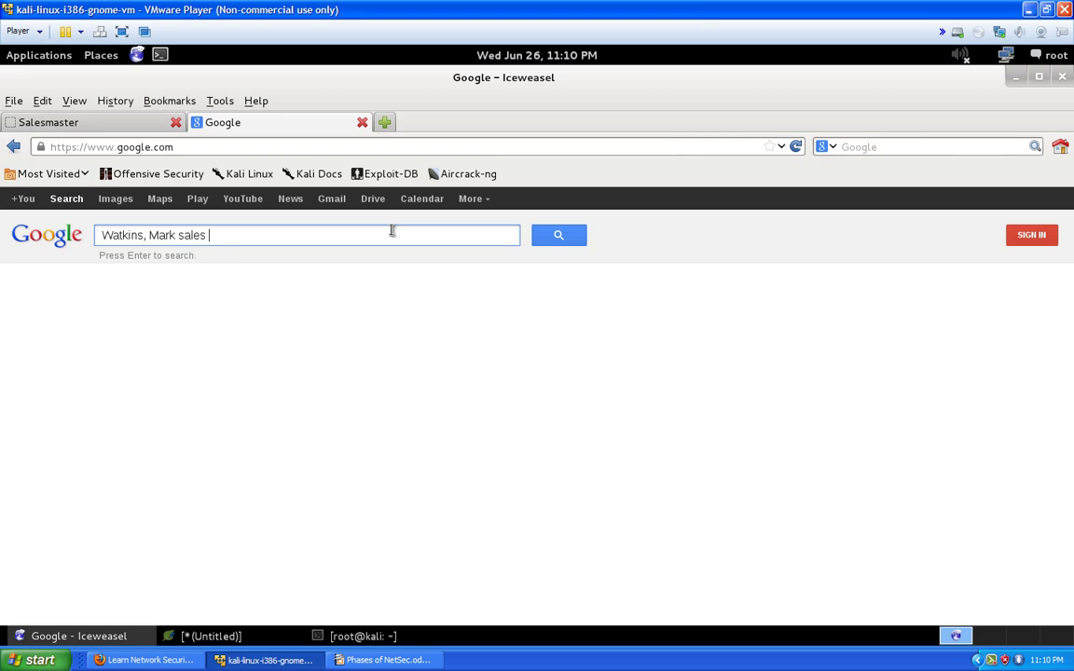
pyautogui.write('master floo')
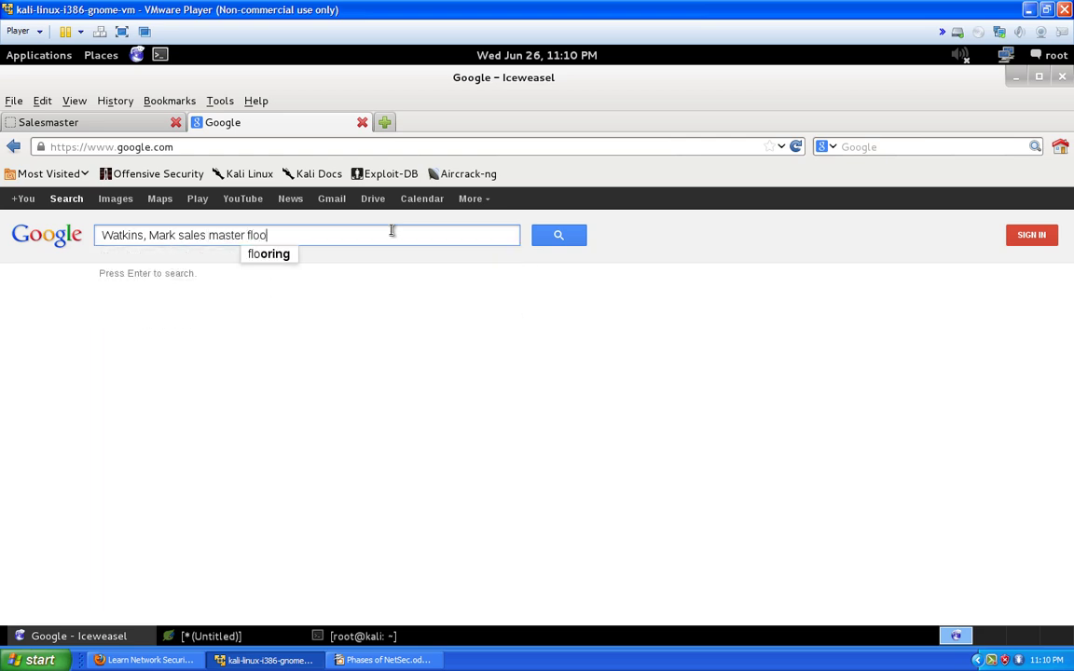
pyautogui.write('ring')
pyautogui.press('Return')
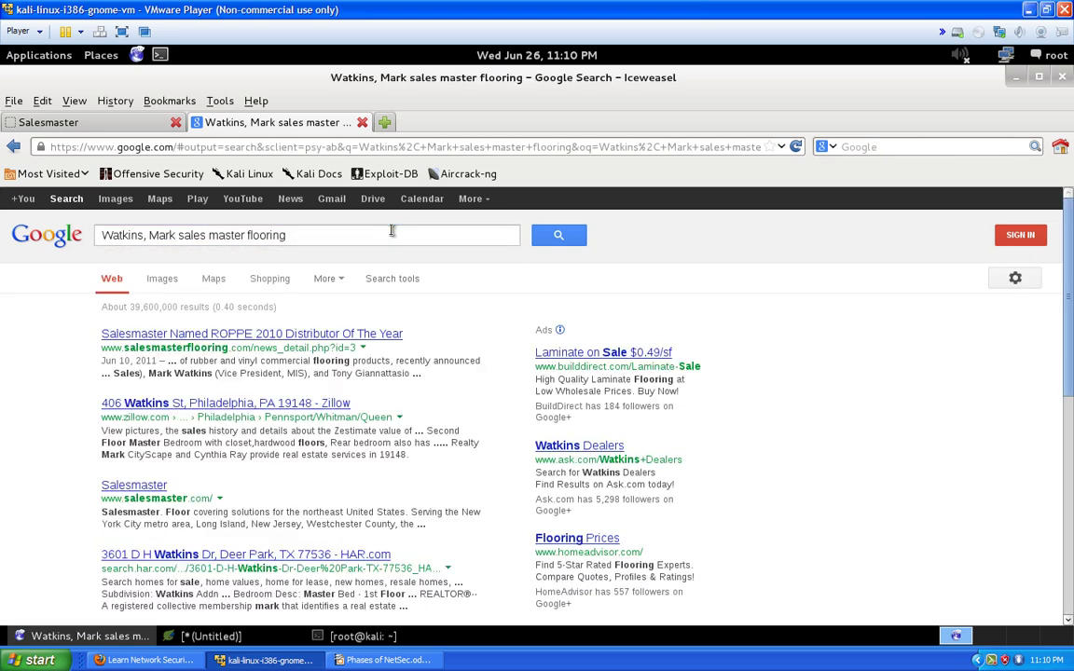
pyautogui.click(131, 129)
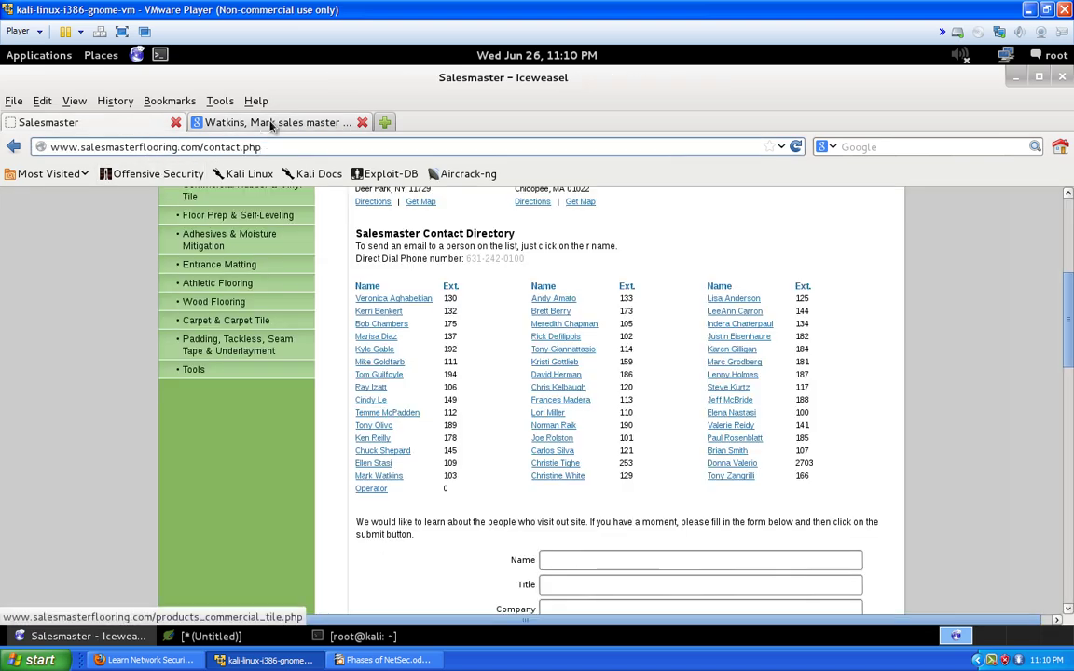
pyautogui.click(222, 123)
# Scroll through the roughly 39,600,000 Google results and back up
pyautogui.scroll(-2, 270, 386)
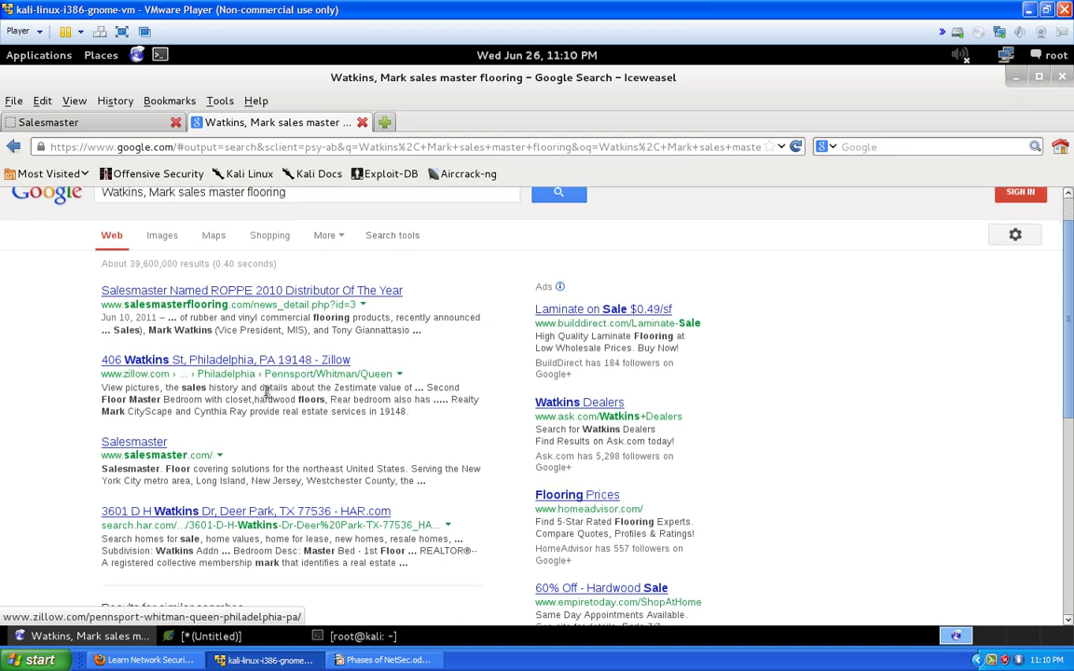
pyautogui.scroll(-3, 260, 390)
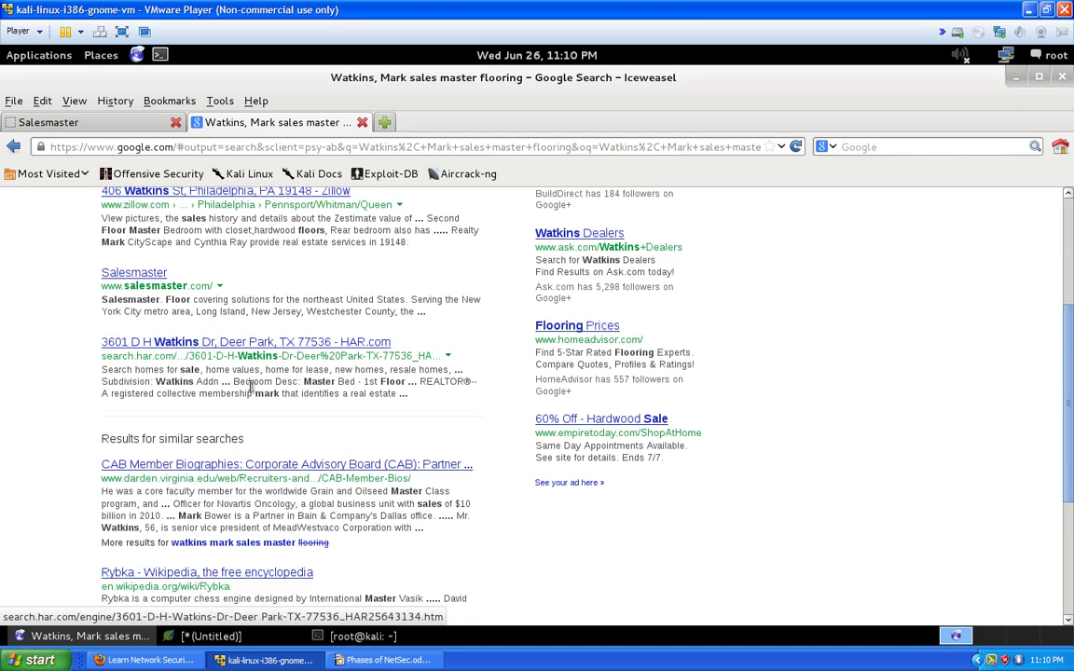
pyautogui.scroll(-1, 245, 393)
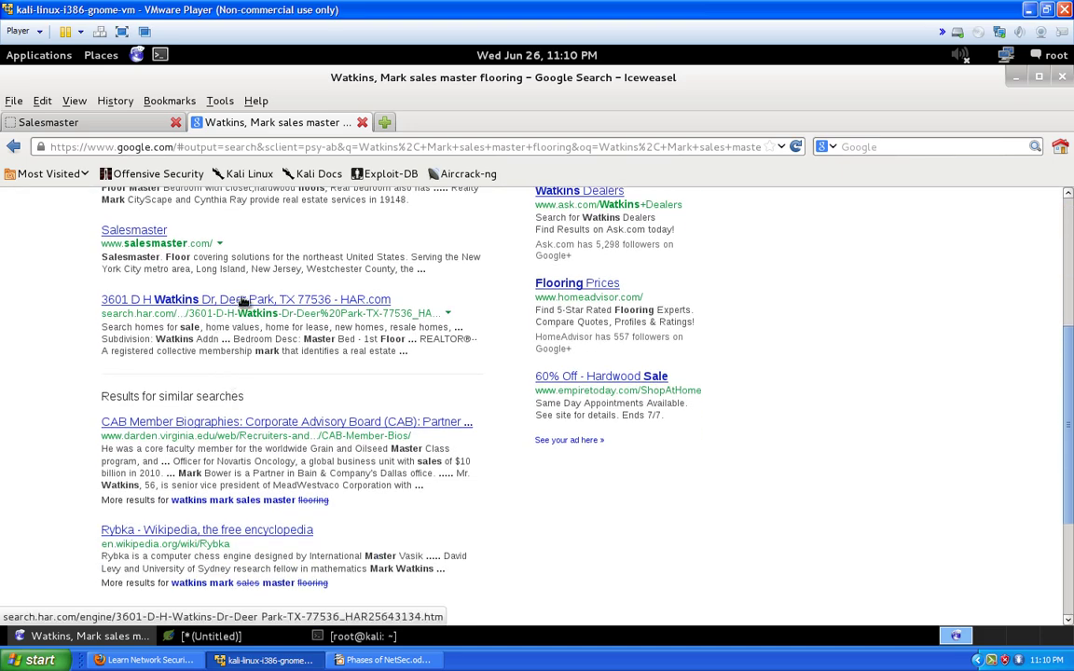
pyautogui.scroll(-3, 164, 340)
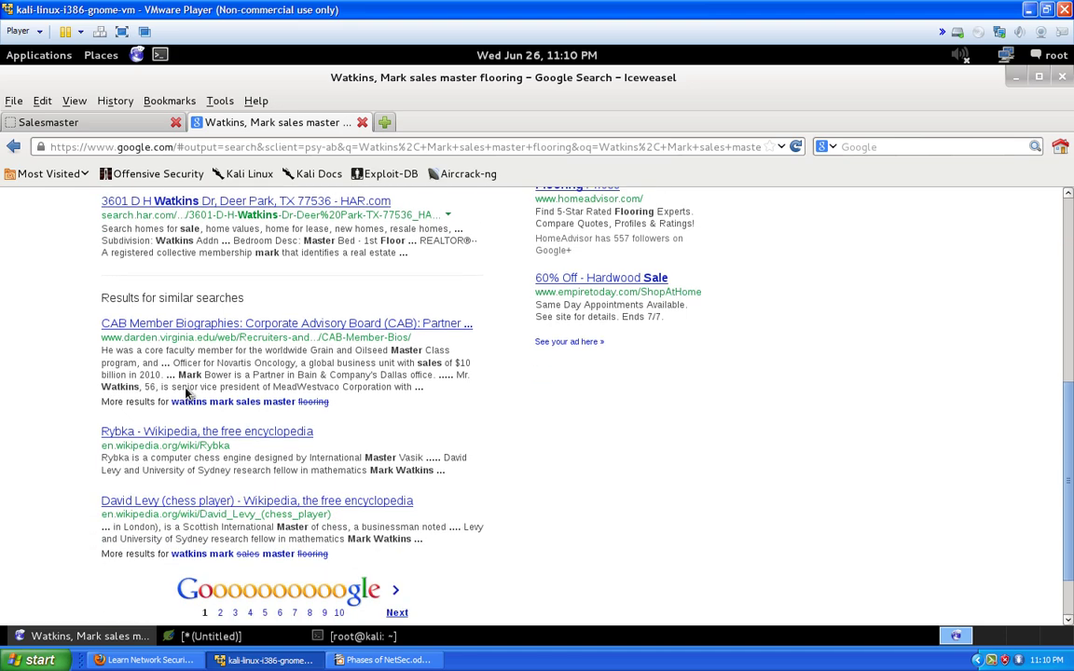
pyautogui.scroll(-2, 196, 402)
pyautogui.scroll(9, 191, 434)
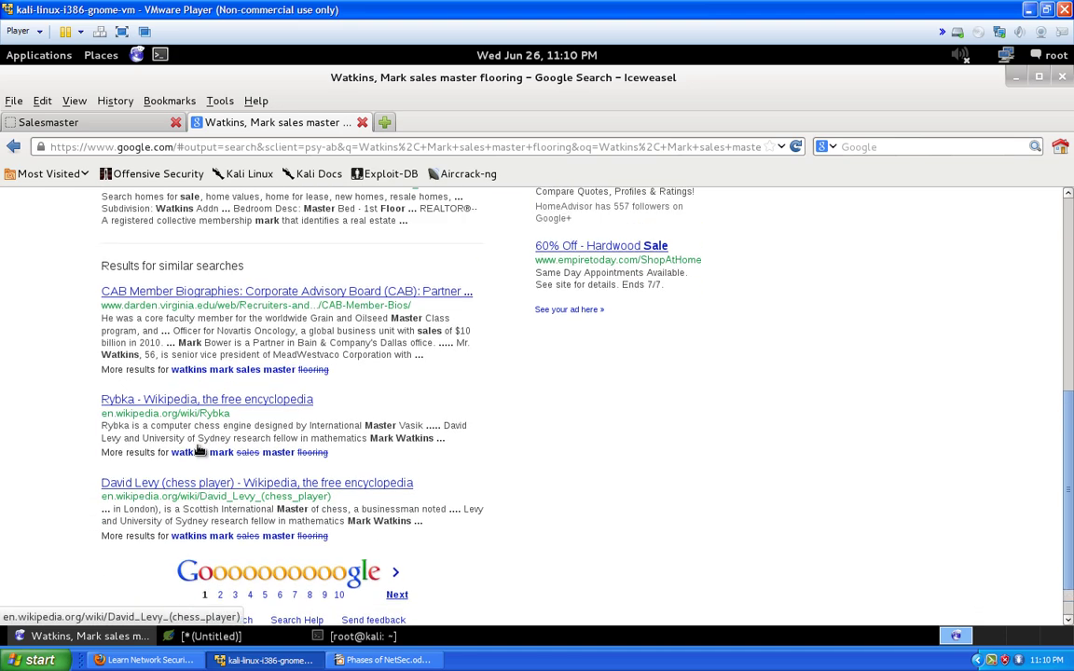
pyautogui.scroll(2, 180, 435)
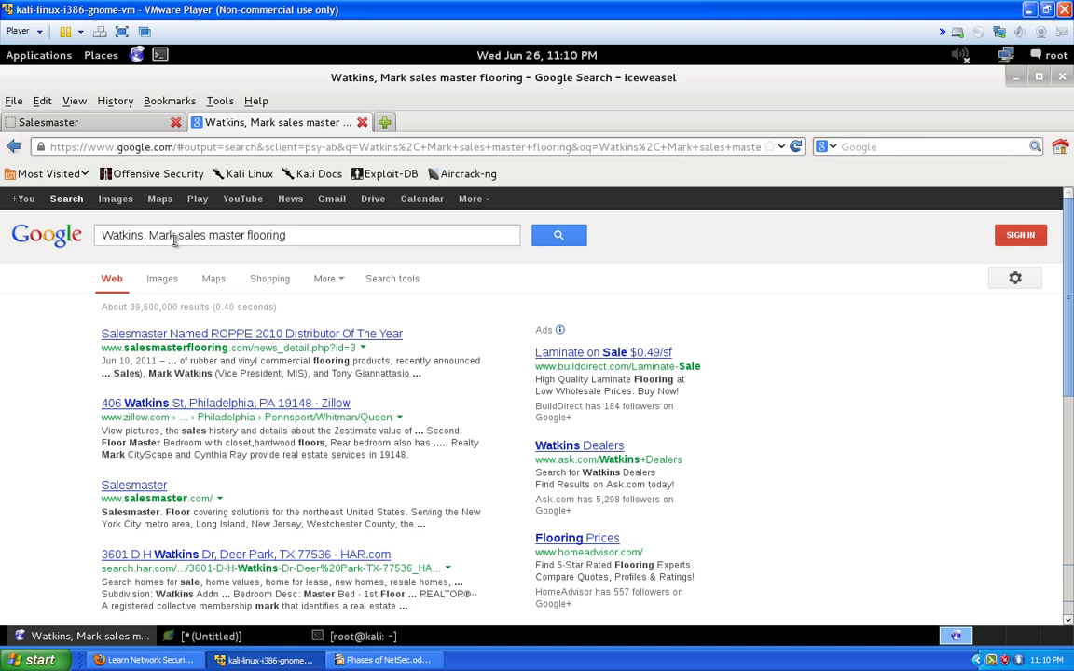
# Rewrite the query as first name then surname with 'associates' instead of 'flooring', and search
pyautogui.moveTo(174, 237); pyautogui.dragTo(2, 234)
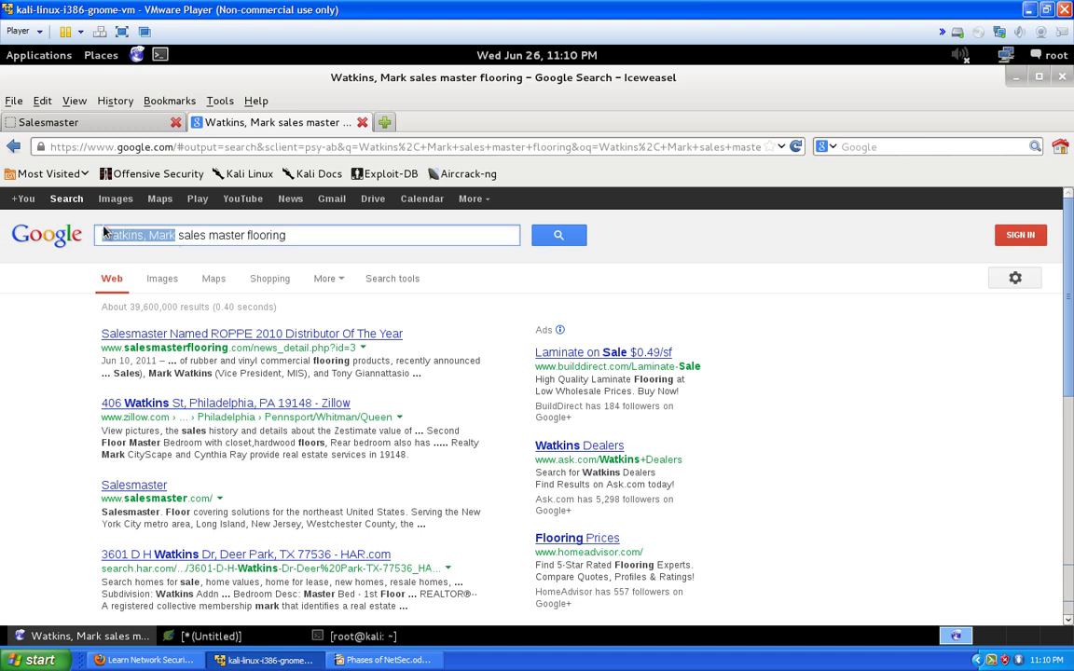
pyautogui.click(152, 236)
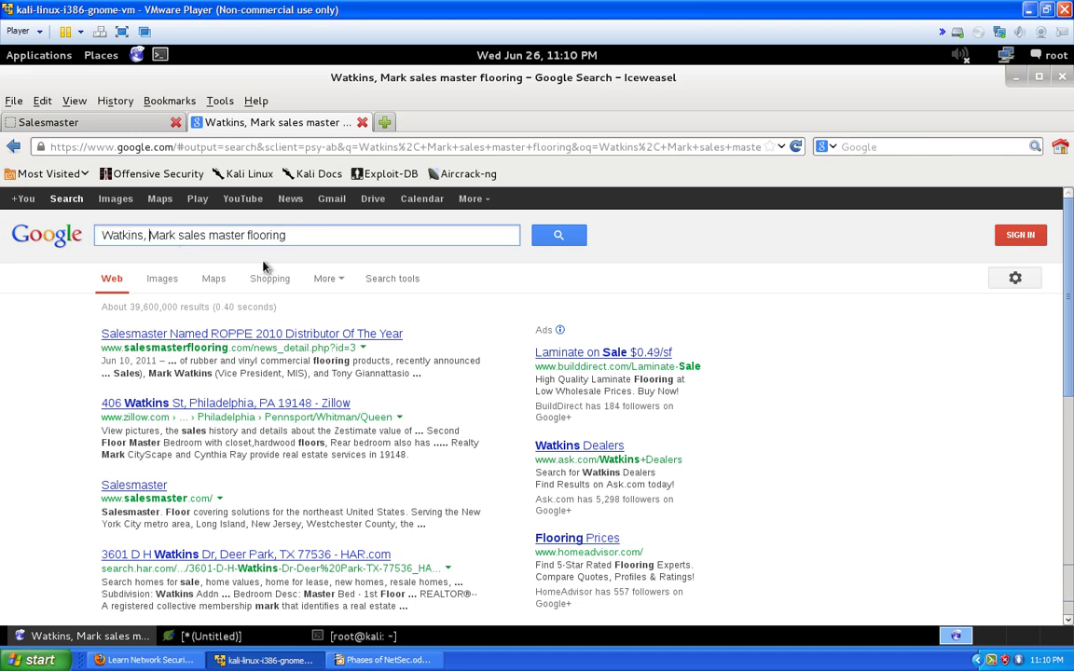
pyautogui.press('BackSpace')
pyautogui.press('BackSpace')
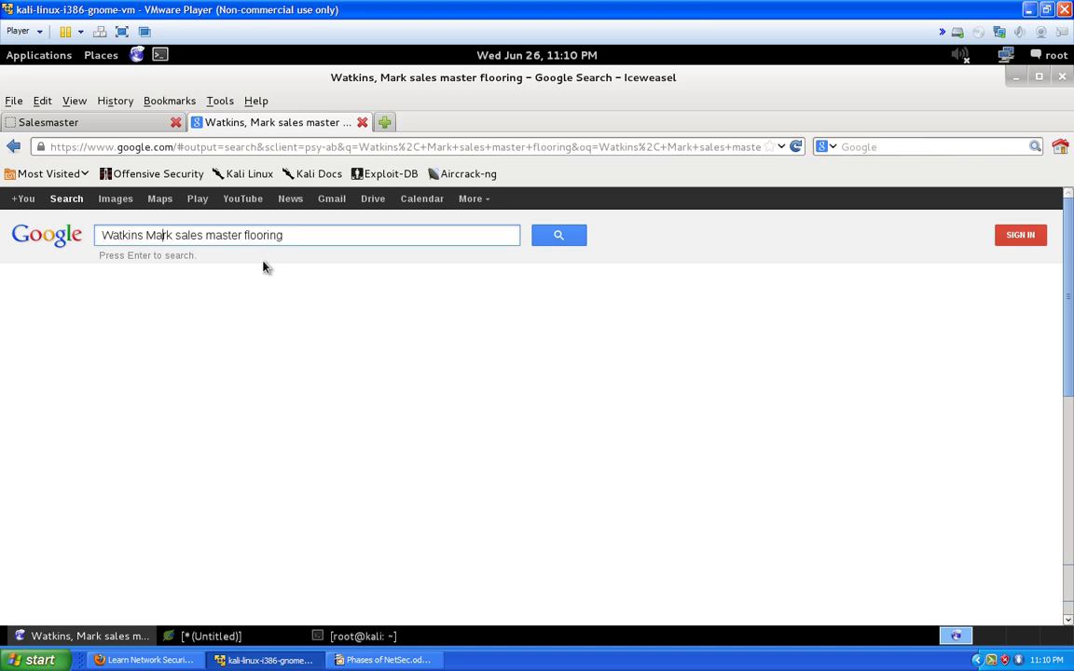
pyautogui.press('BackSpace')
pyautogui.press('BackSpace')
pyautogui.press('BackSpace')
pyautogui.press('BackSpace')
pyautogui.press('BackSpace')
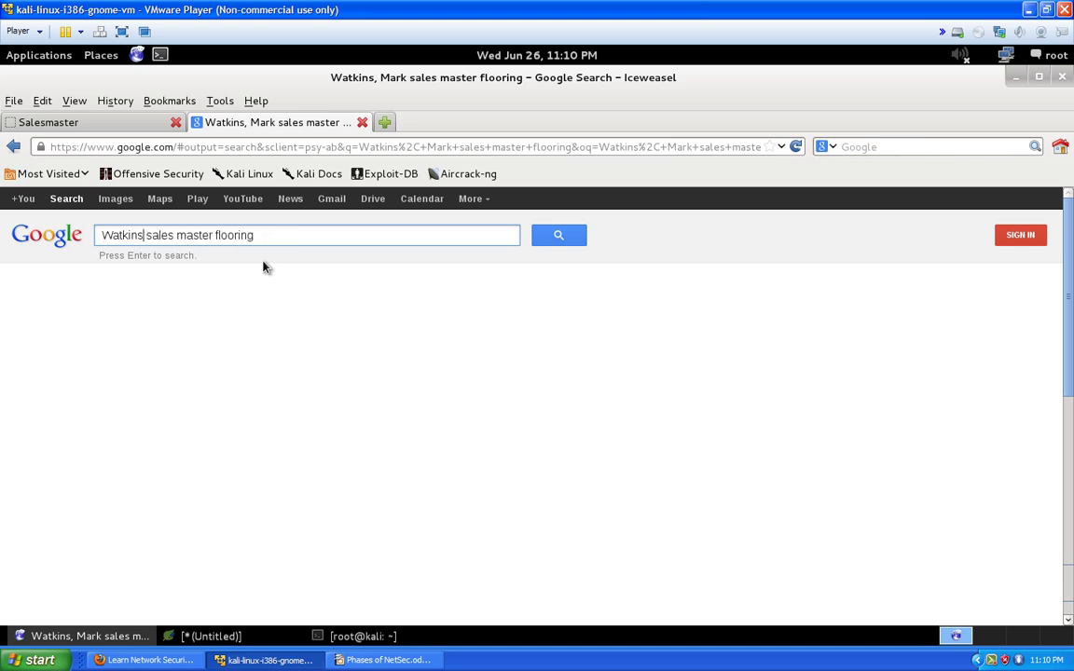
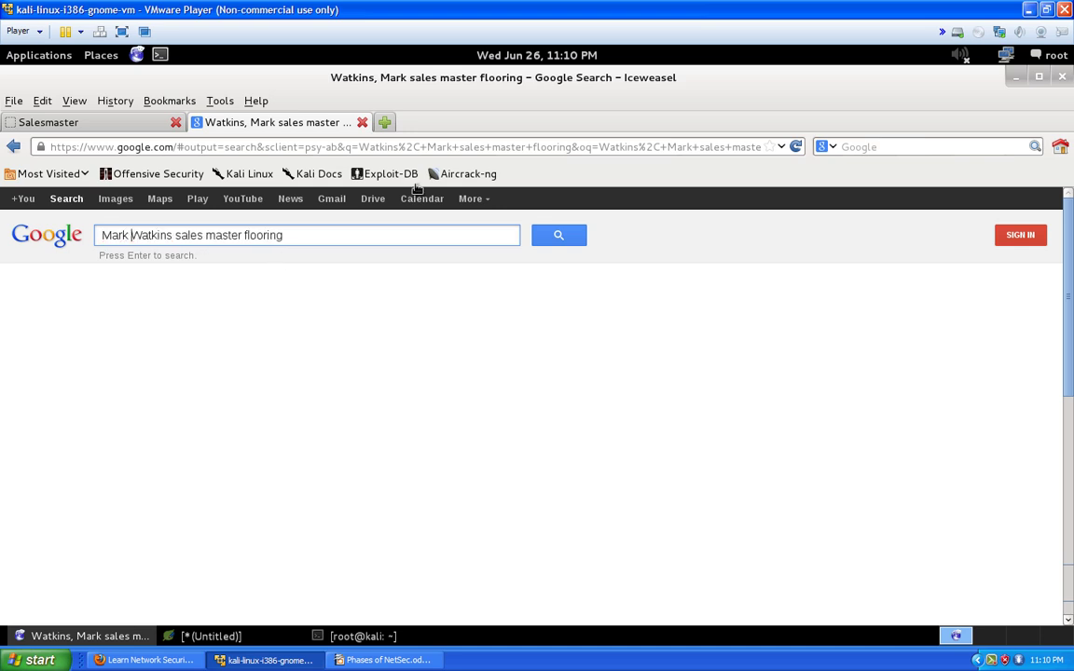
pyautogui.moveTo(307, 234); pyautogui.dragTo(242, 236)
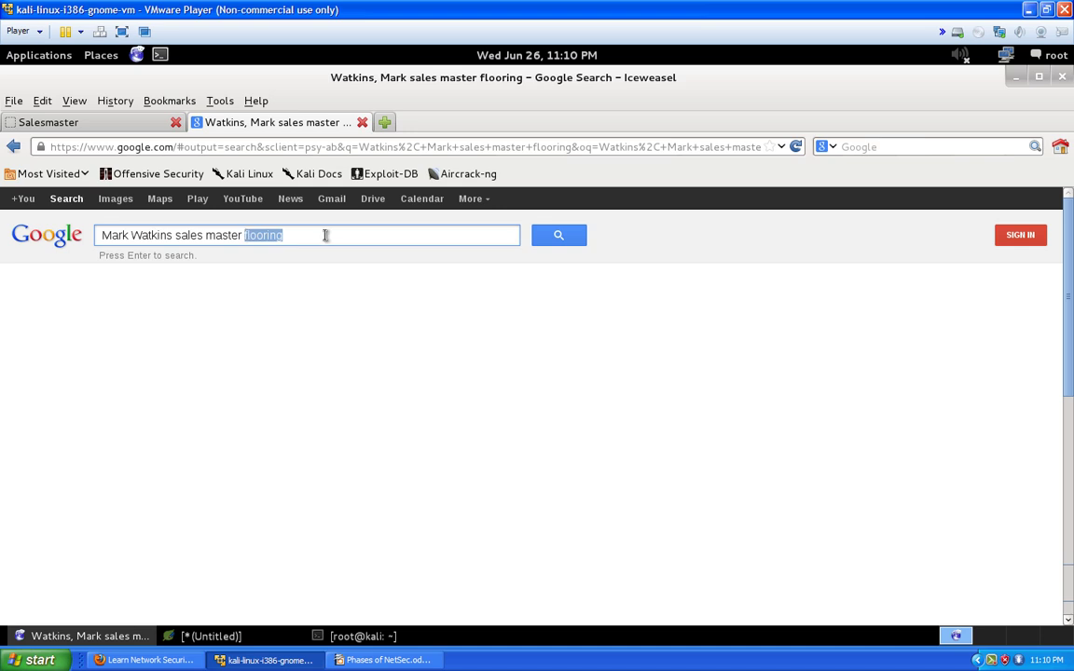
pyautogui.write('associate')
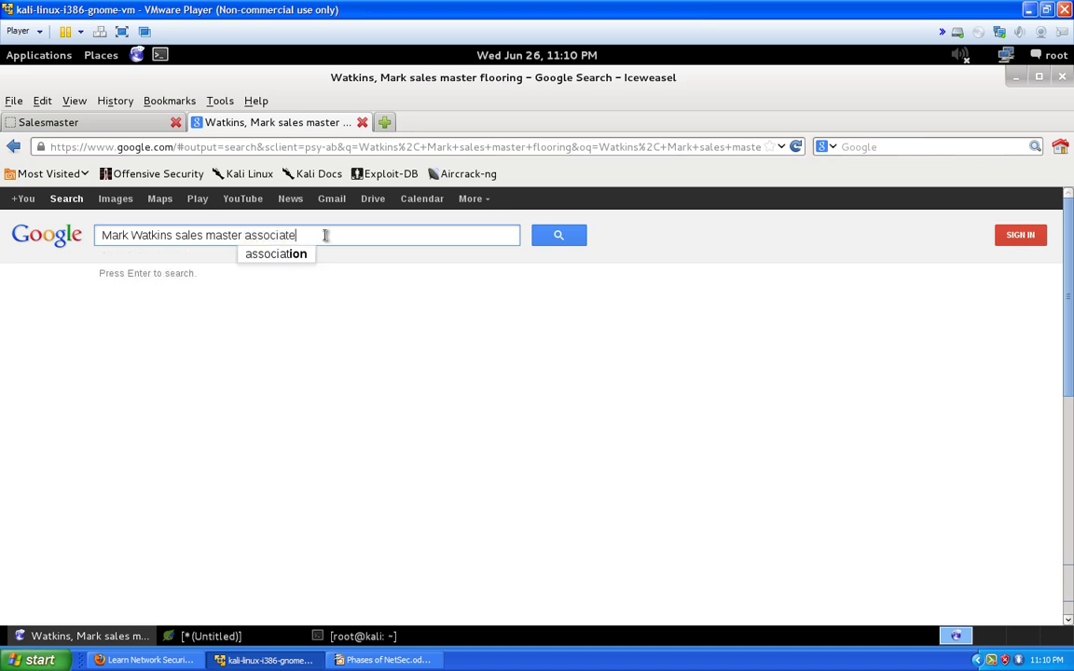
pyautogui.write('s')
pyautogui.press('Return')
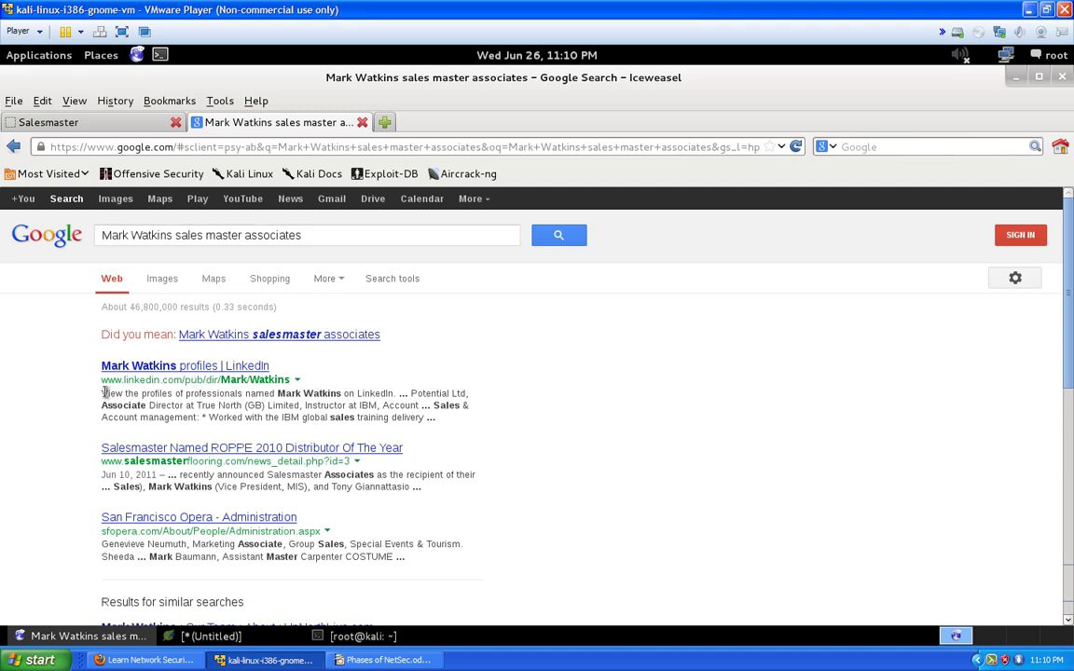
pyautogui.moveTo(105, 392); pyautogui.dragTo(337, 396)
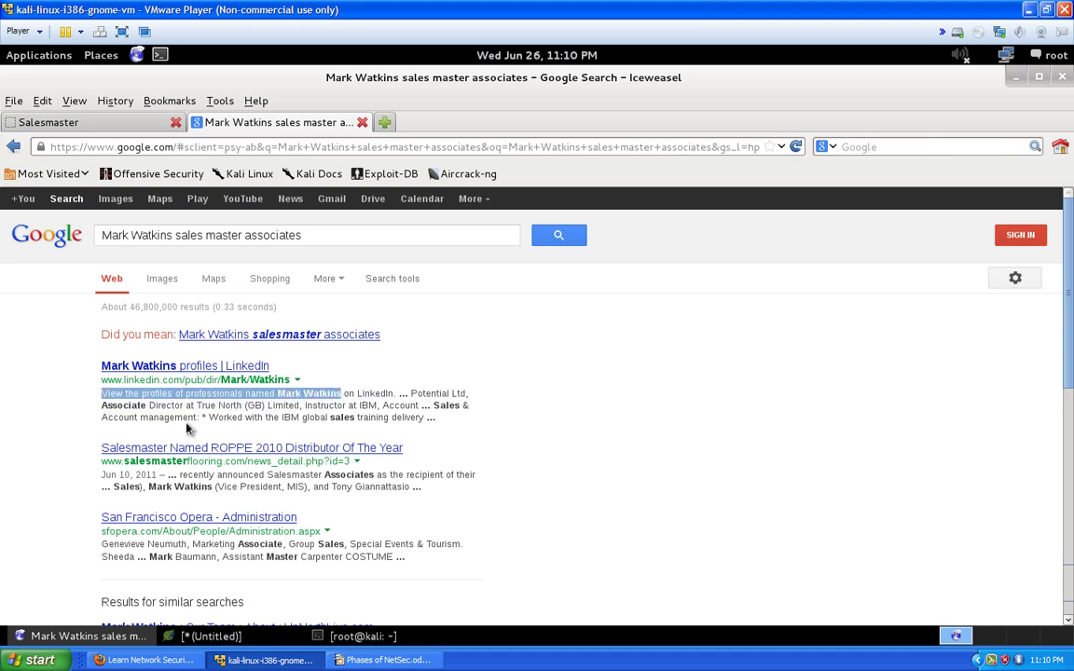
pyautogui.moveTo(152, 408); pyautogui.dragTo(402, 417)
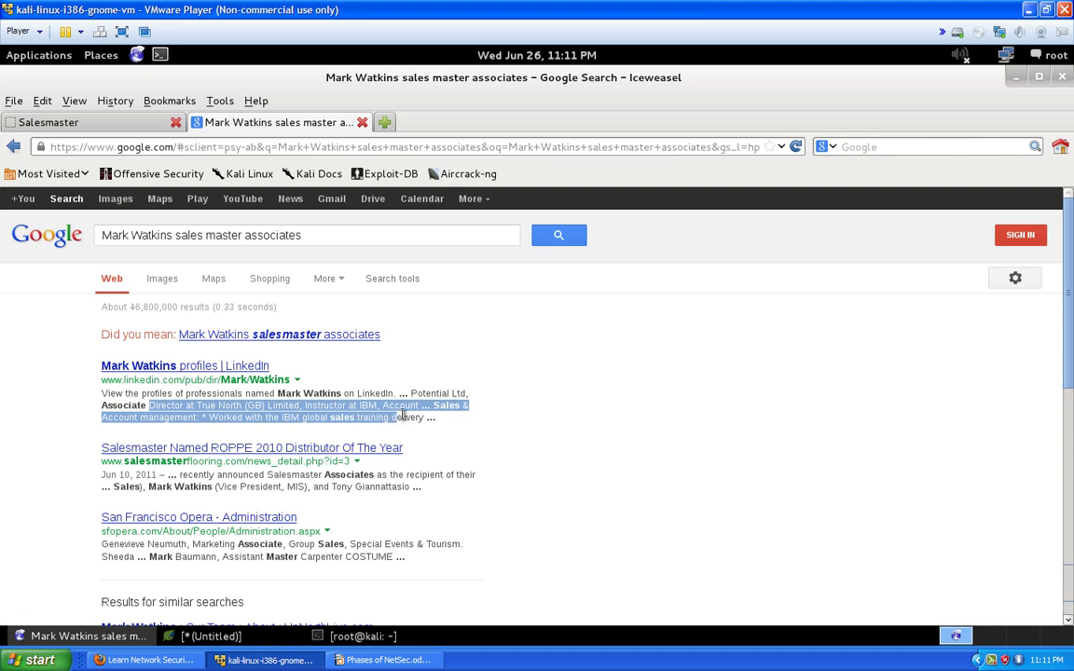
pyautogui.scroll(-1, 276, 420)
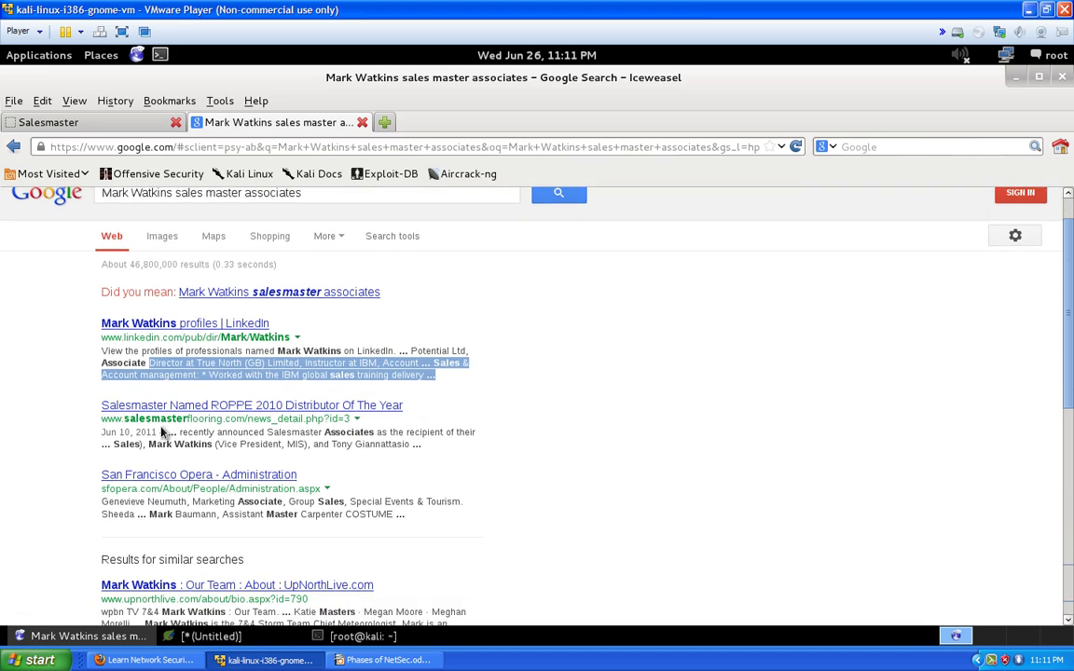
pyautogui.scroll(-2, 279, 382)
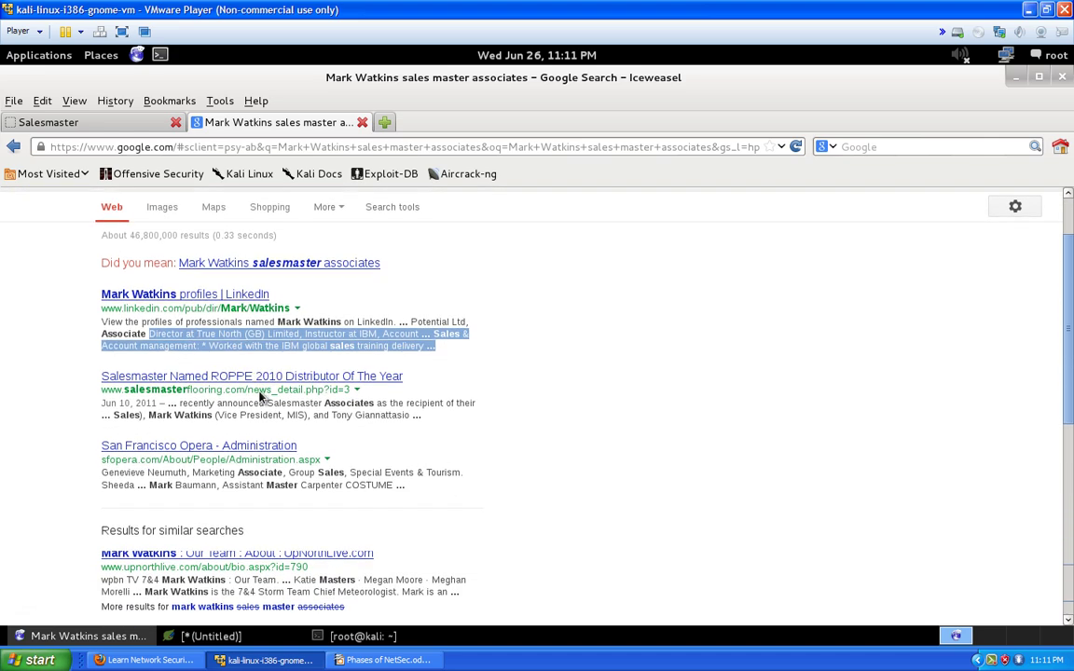
pyautogui.scroll(3, 259, 384)
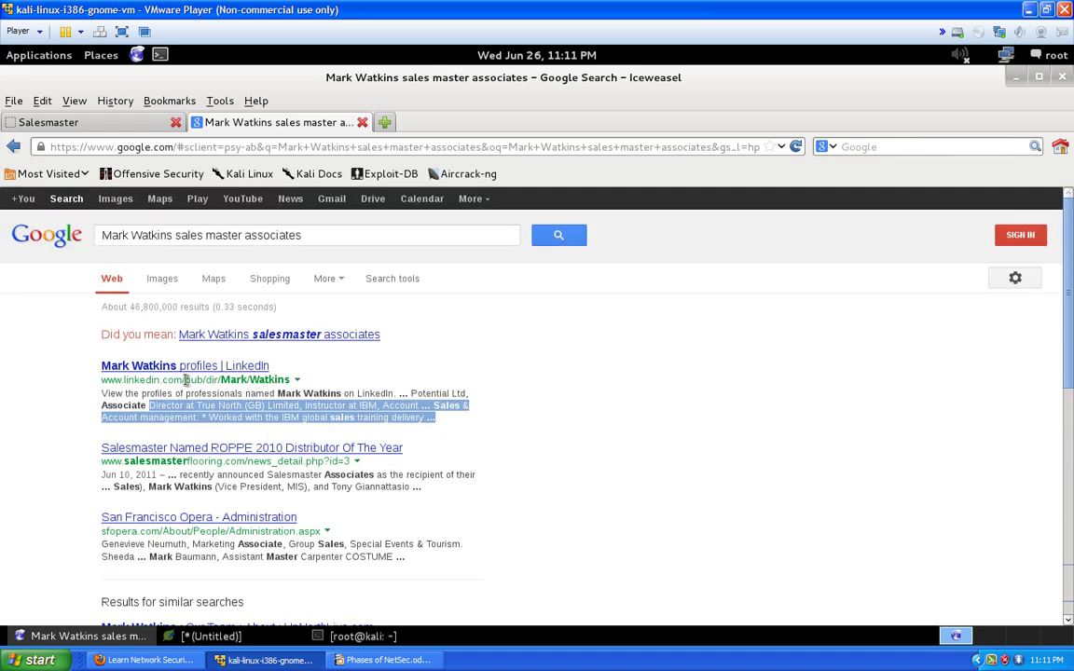
pyautogui.scroll(-5, 232, 379)
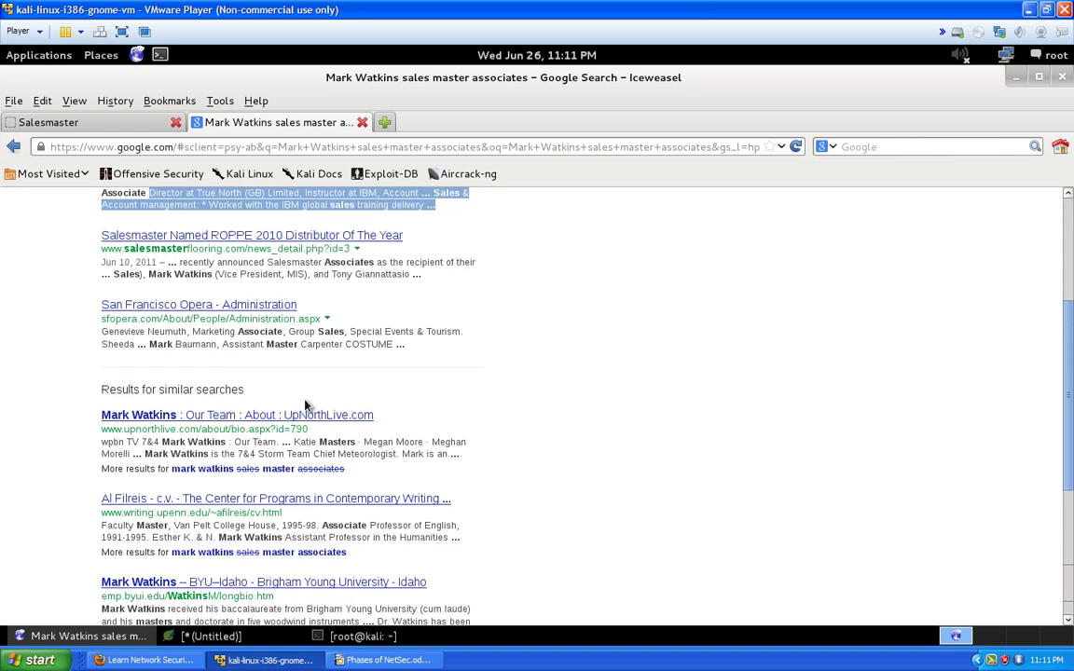
pyautogui.scroll(-1, 466, 420)
pyautogui.scroll(-2, 444, 453)
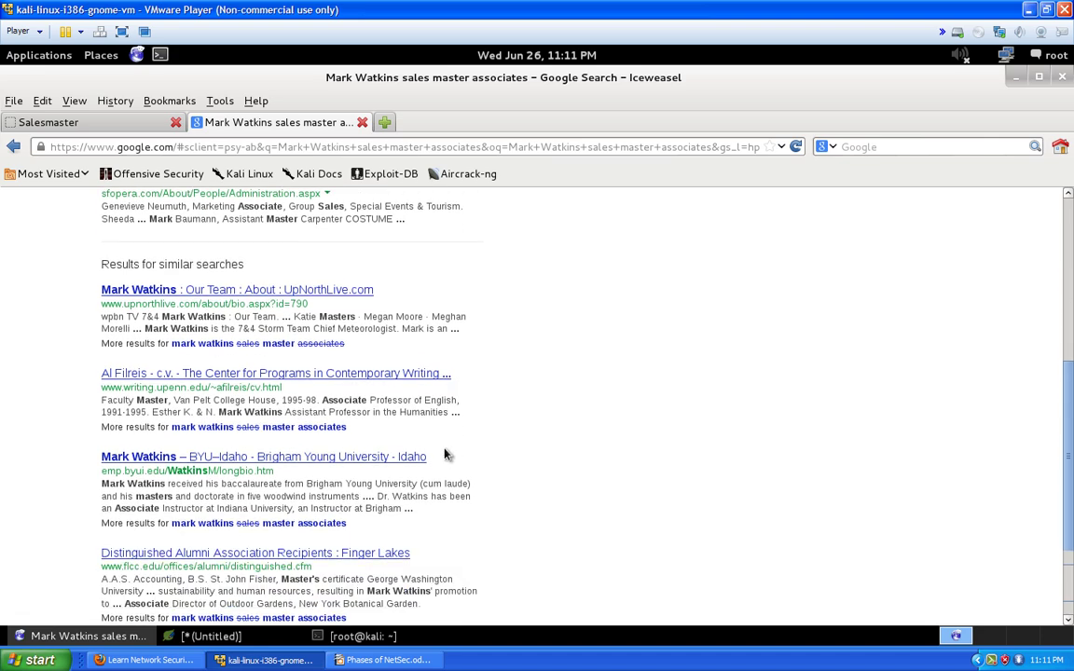
pyautogui.scroll(-3, 239, 503)
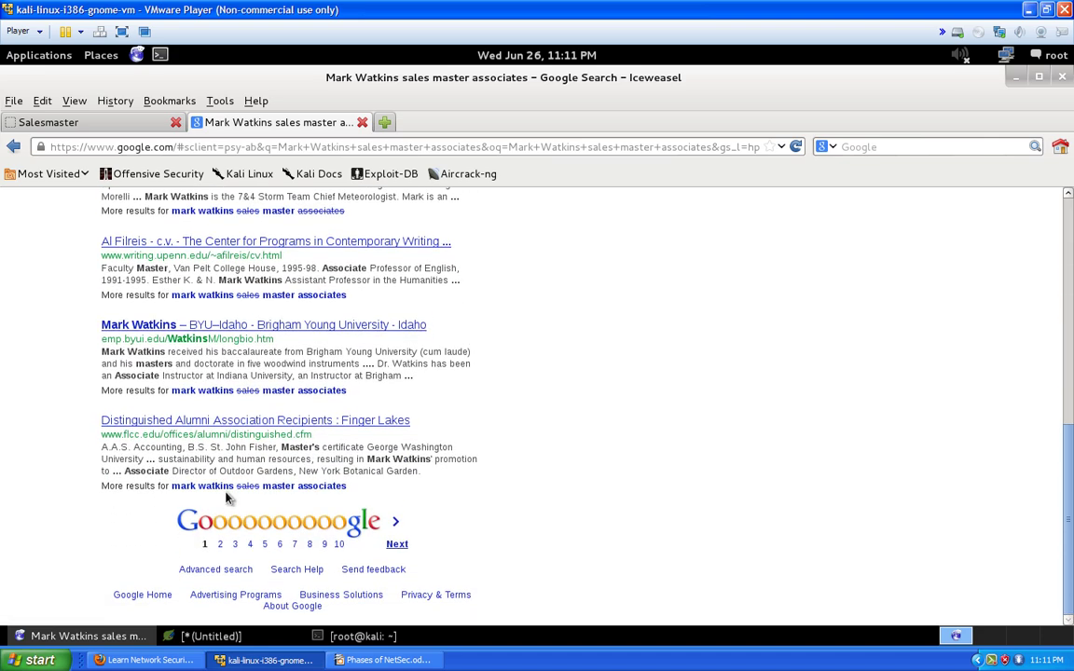
pyautogui.scroll(8, 228, 485)
pyautogui.scroll(3, 224, 480)
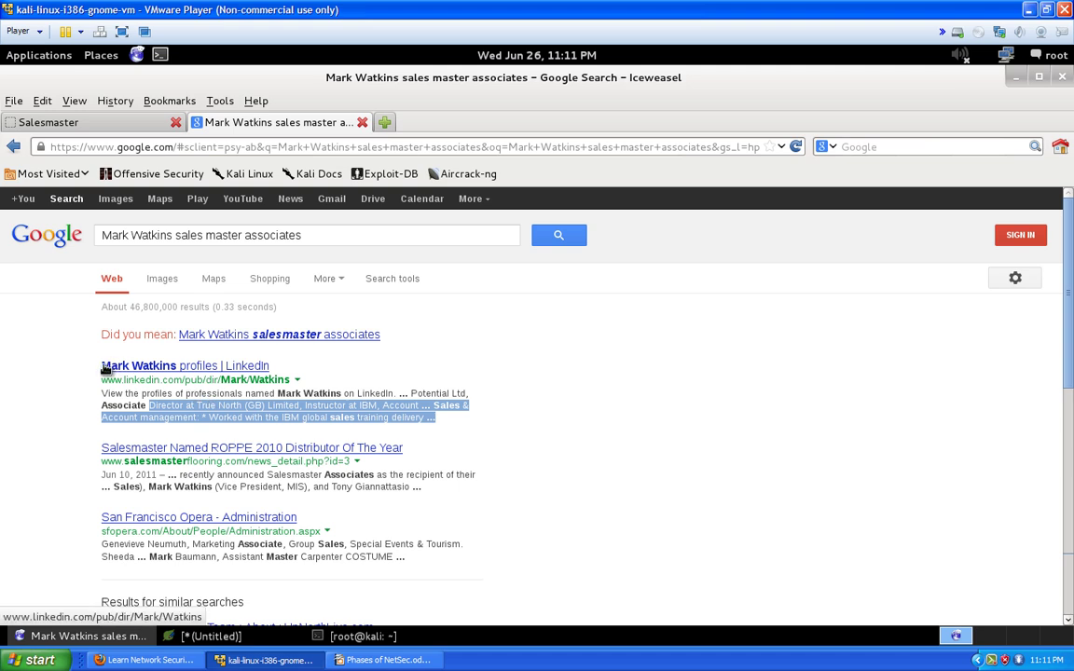
# Load linkedin.com in a new browser tab
pyautogui.click(385, 123)
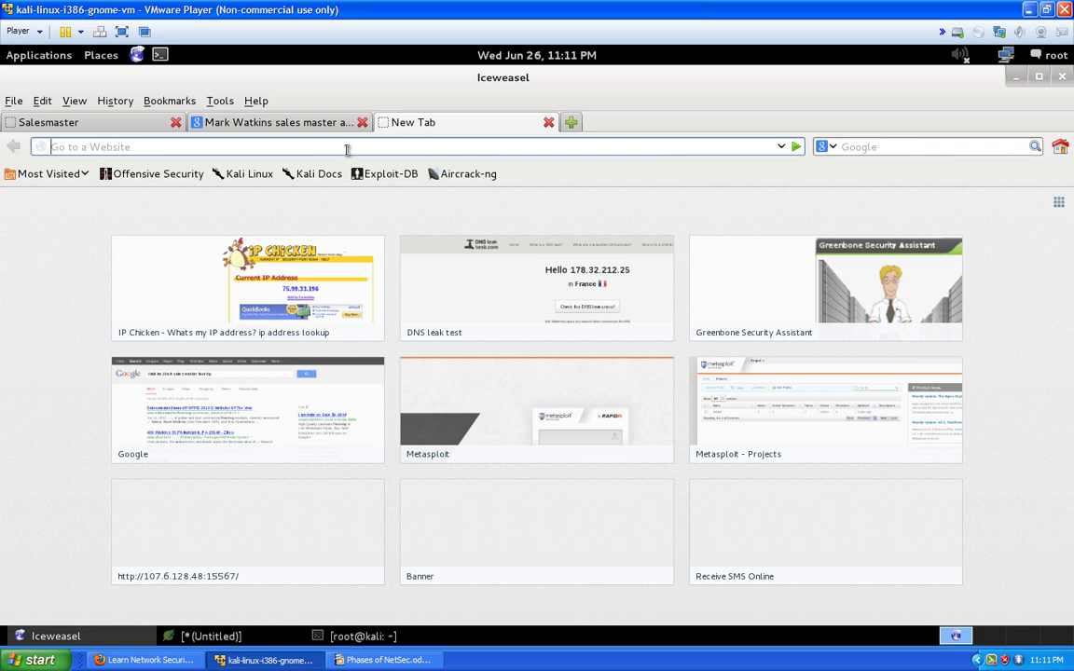
pyautogui.write('linkedin.com')
pyautogui.press('Return')
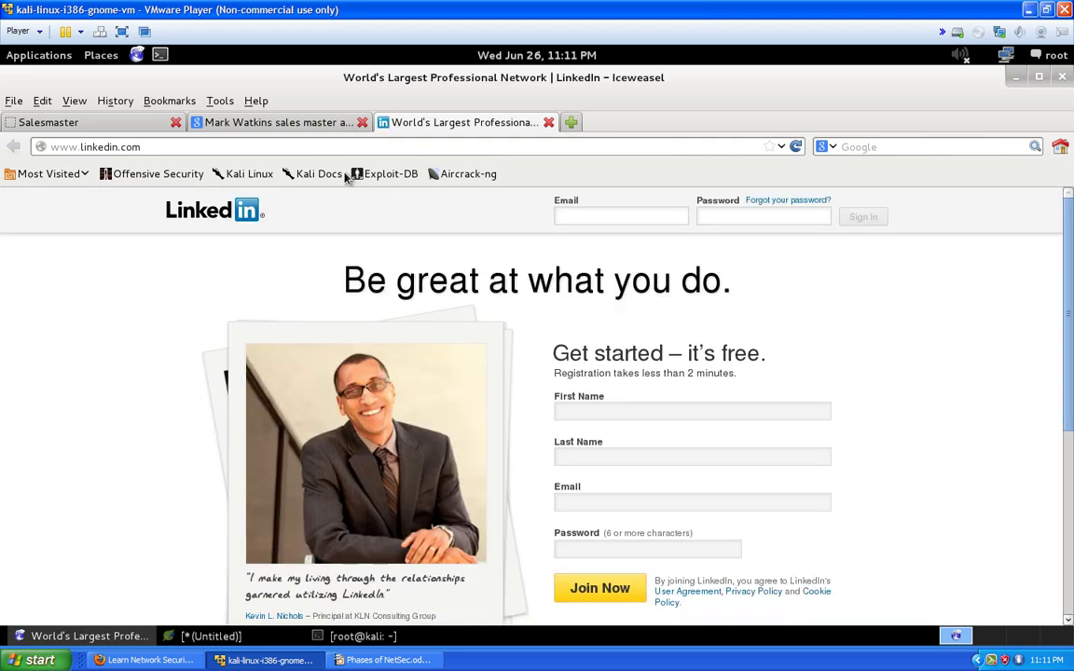
pyautogui.scroll(-4, 767, 379)
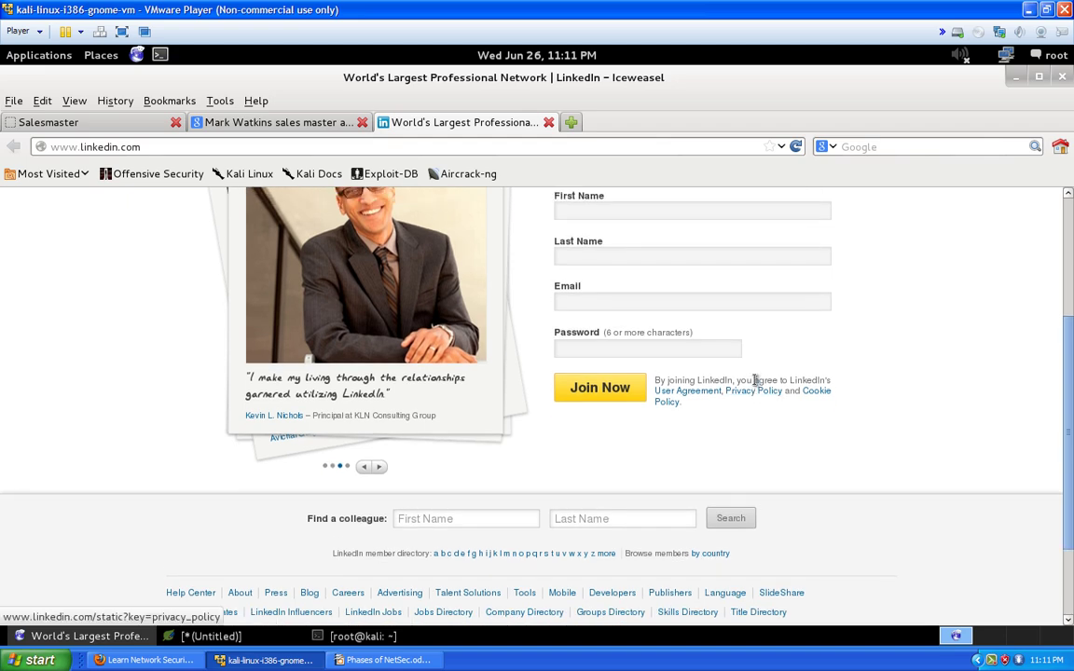
pyautogui.scroll(2, 757, 380)
pyautogui.scroll(-5, 752, 388)
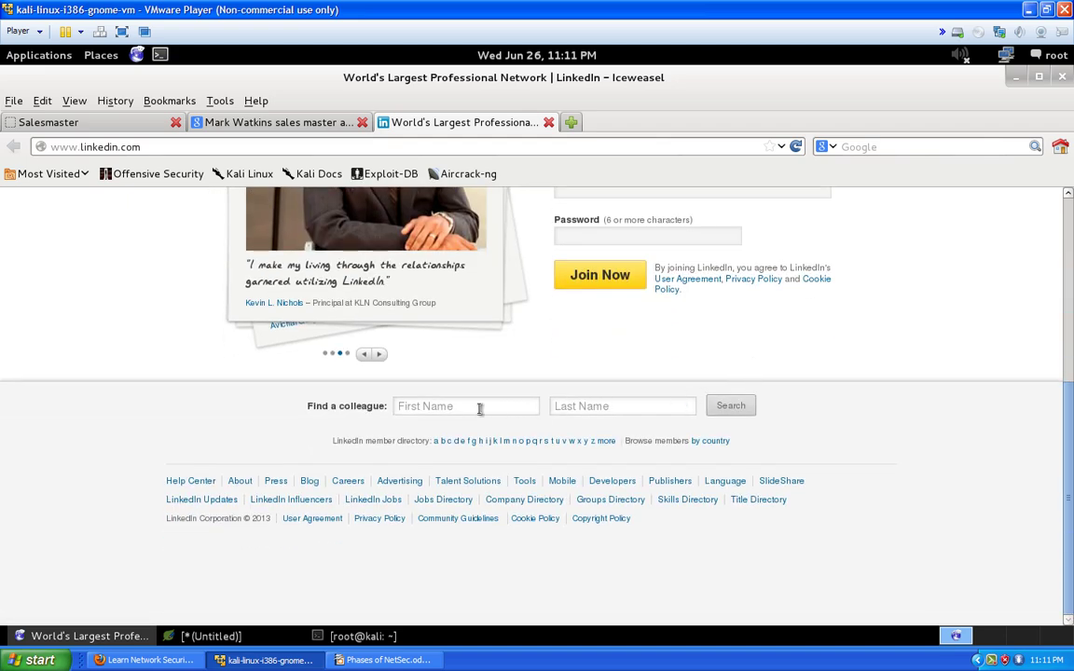
# Search Find a colleague for the contact's first and last name
pyautogui.click(479, 408)
pyautogui.write('W')
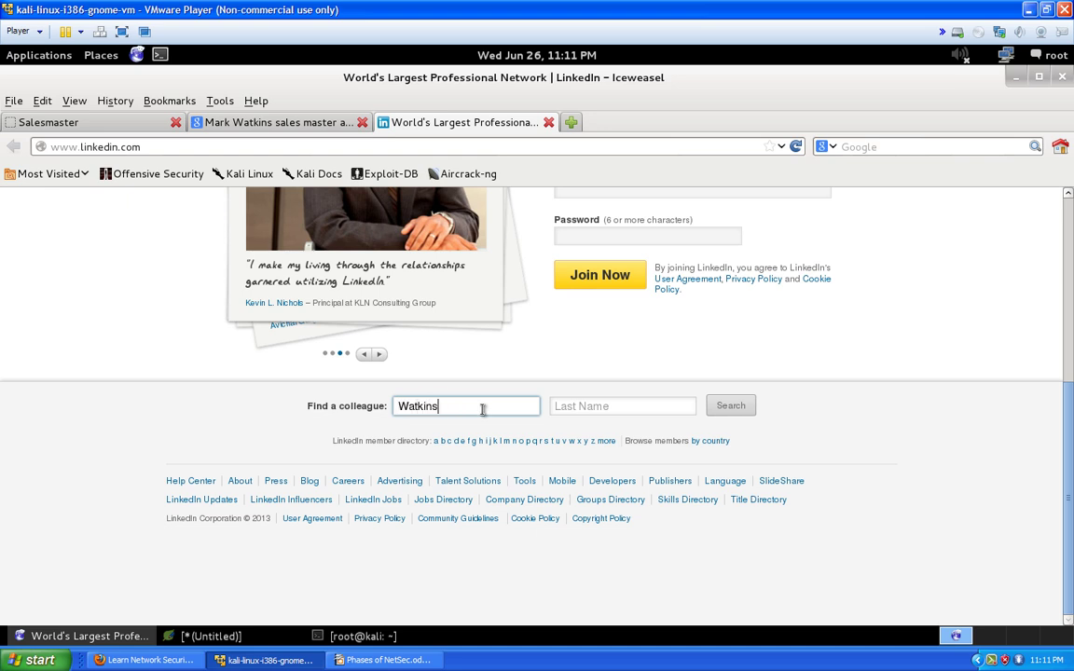
pyautogui.write('a')
pyautogui.press('BackSpace')
pyautogui.press('BackSpace')
pyautogui.press('Tab')
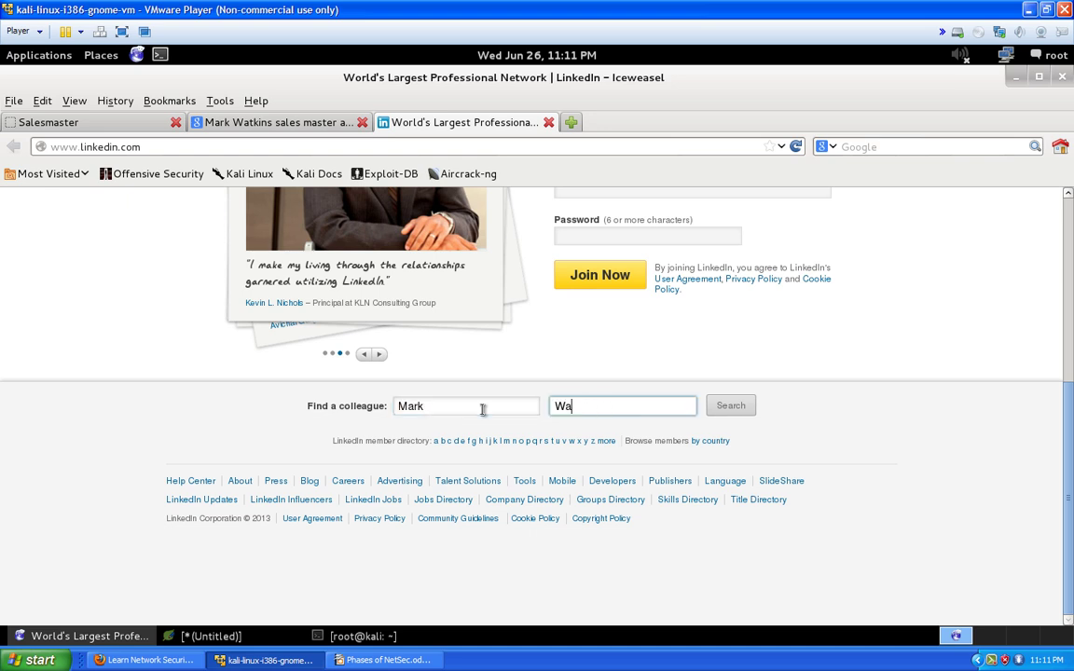
pyautogui.press('Return')
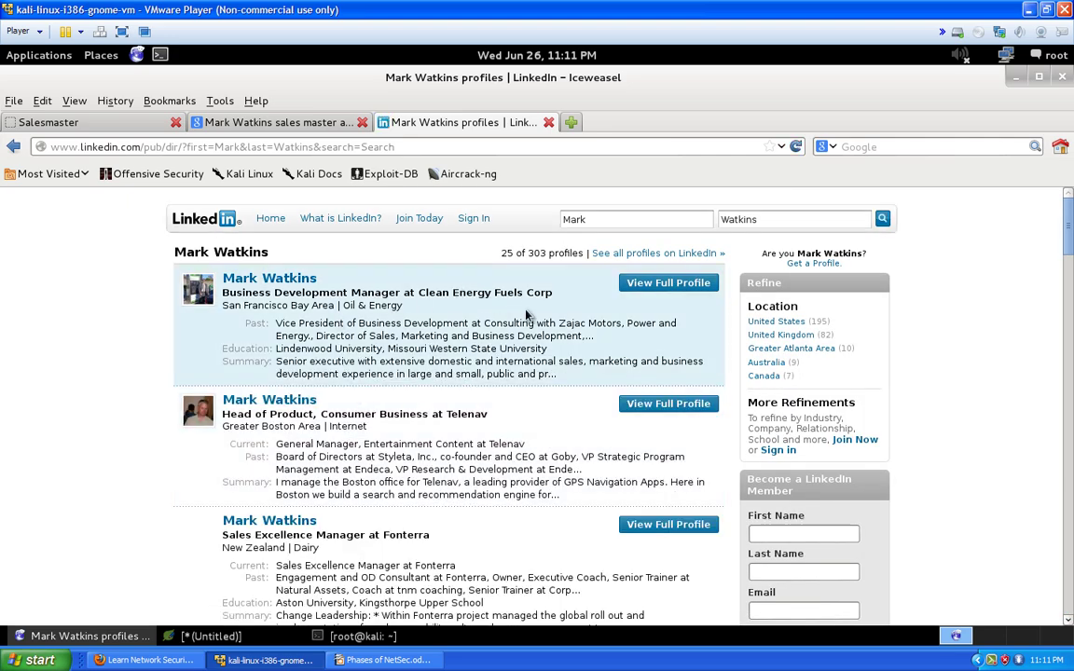
# Scroll to the bottom of the LinkedIn profile matches and highlight the 303-profile count
pyautogui.scroll(-3, 162, 337)
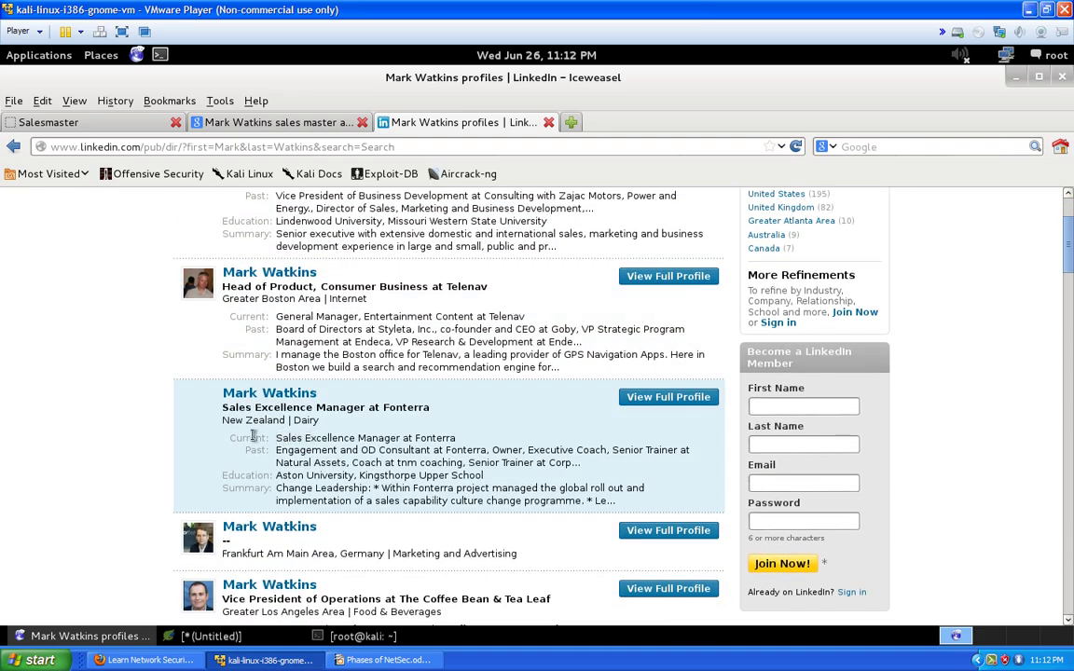
pyautogui.scroll(-3, 171, 455)
pyautogui.scroll(-3, 171, 457)
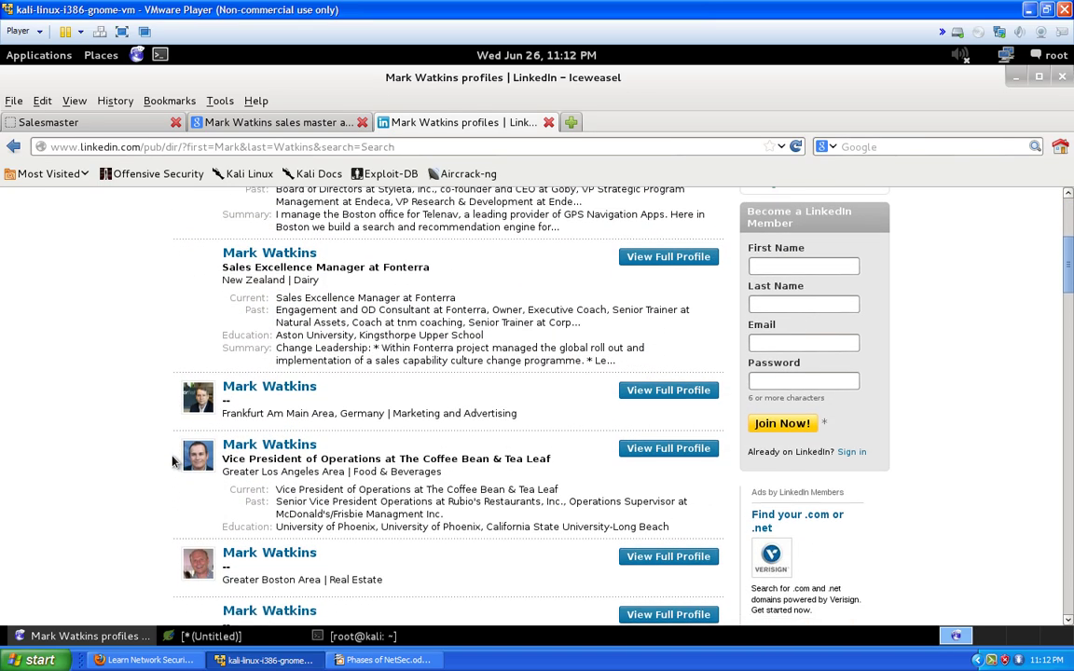
pyautogui.scroll(-4, 169, 470)
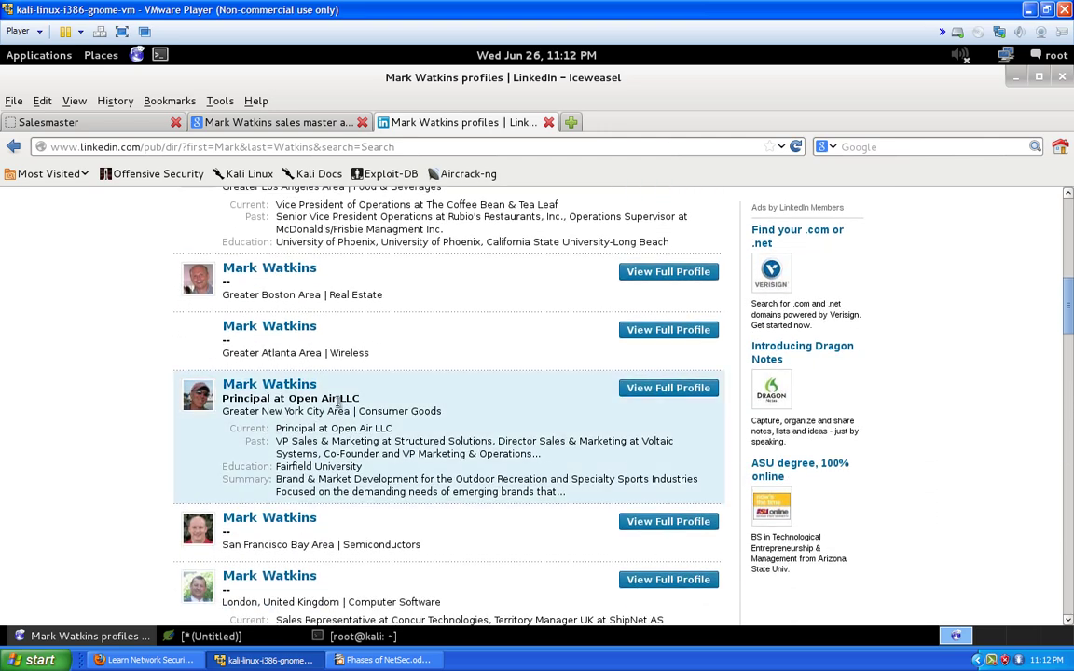
pyautogui.moveTo(400, 436); pyautogui.dragTo(299, 430)
pyautogui.scroll(-1, 392, 449)
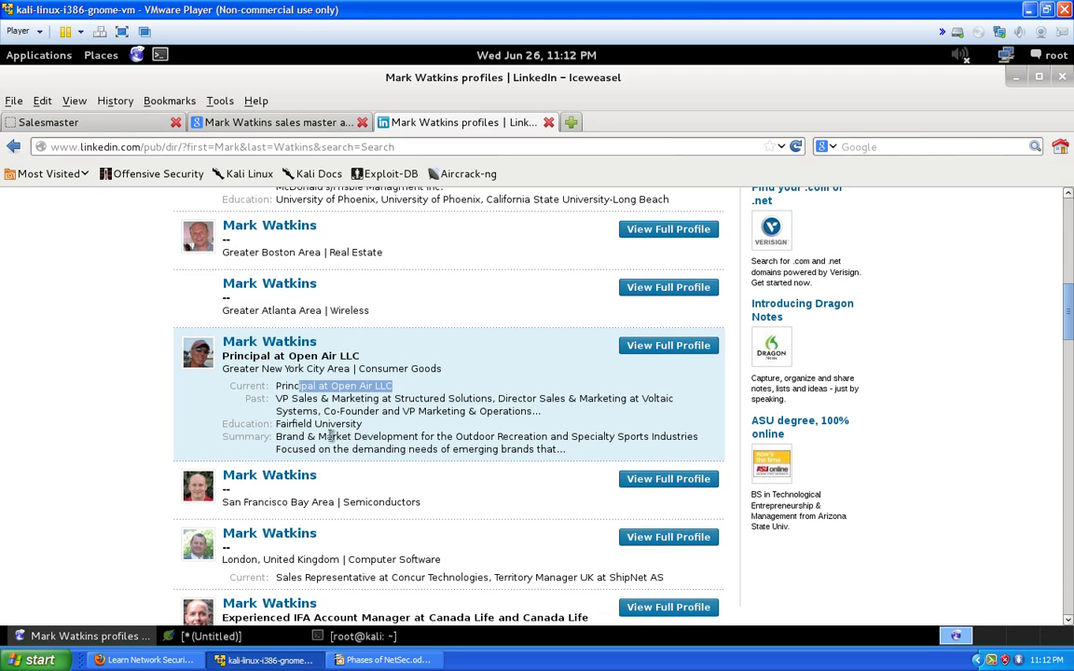
pyautogui.scroll(-4, 121, 460)
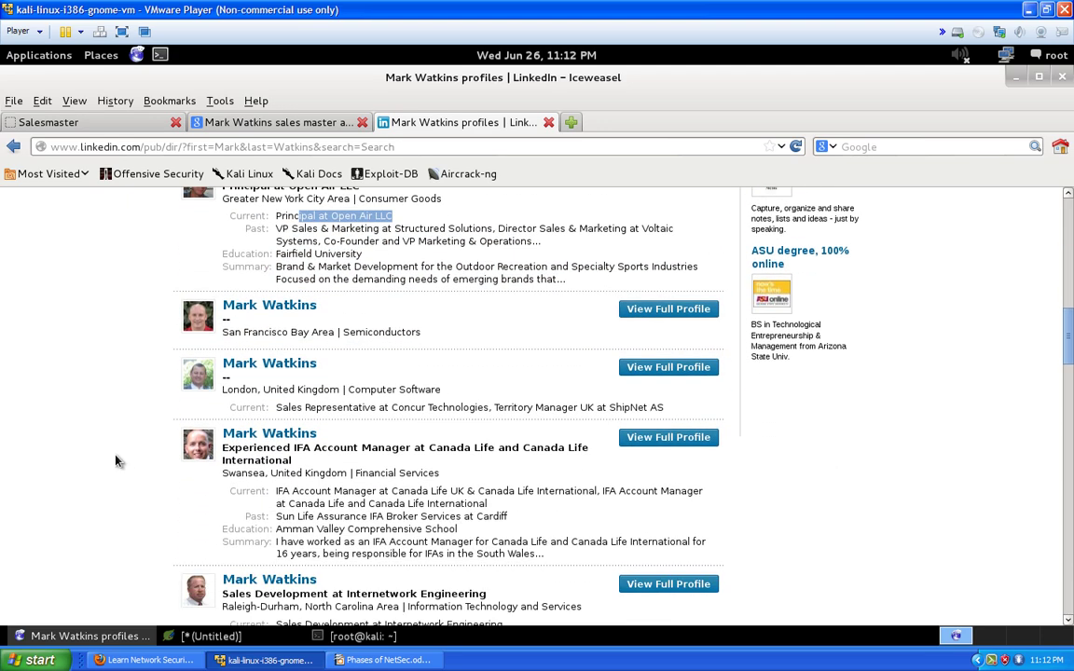
pyautogui.scroll(-4, 117, 461)
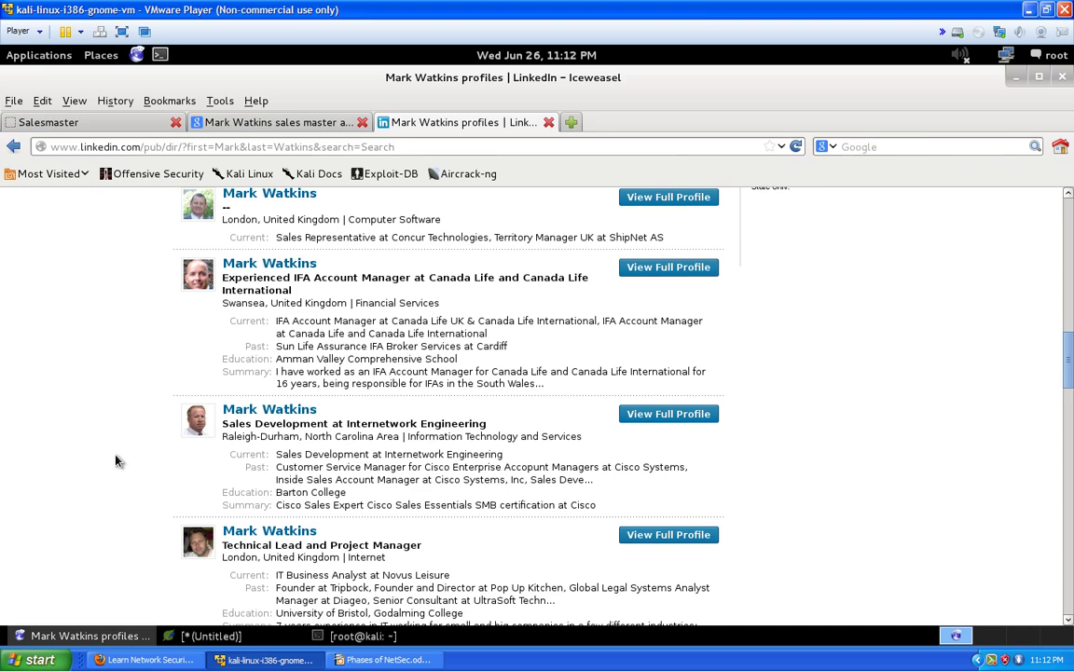
pyautogui.scroll(-5, 116, 460)
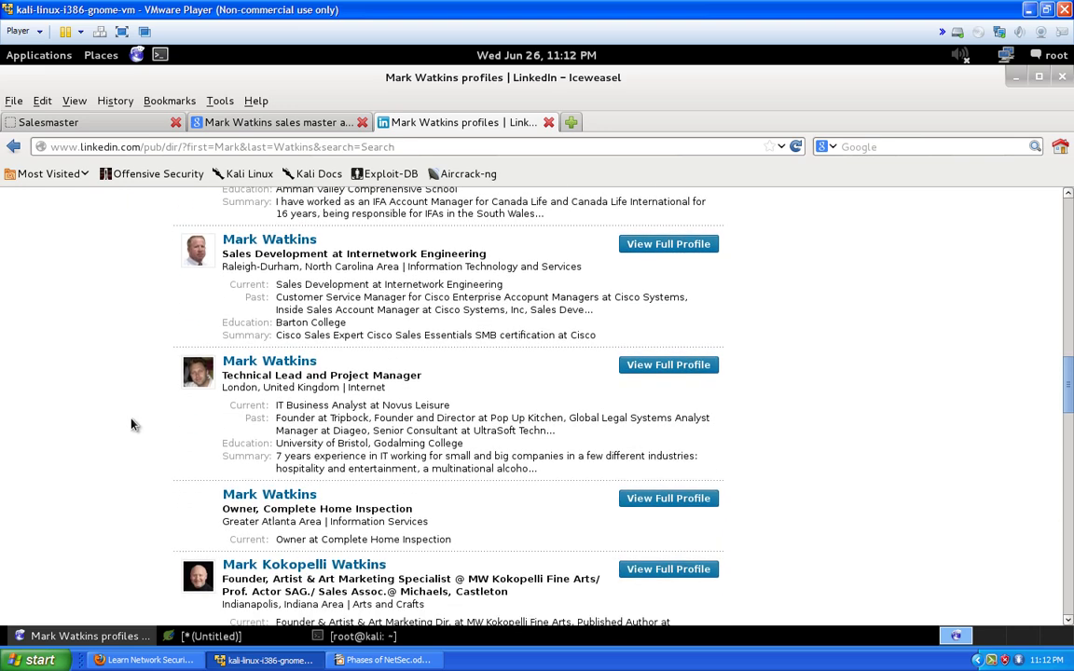
pyautogui.scroll(-2, 124, 432)
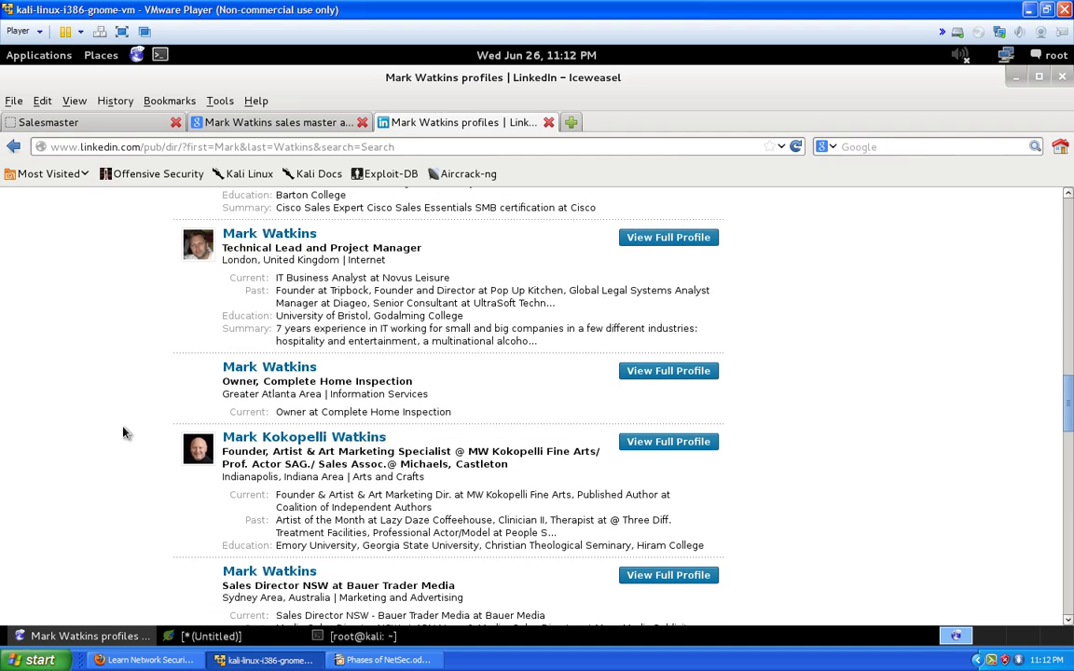
pyautogui.scroll(-3, 124, 432)
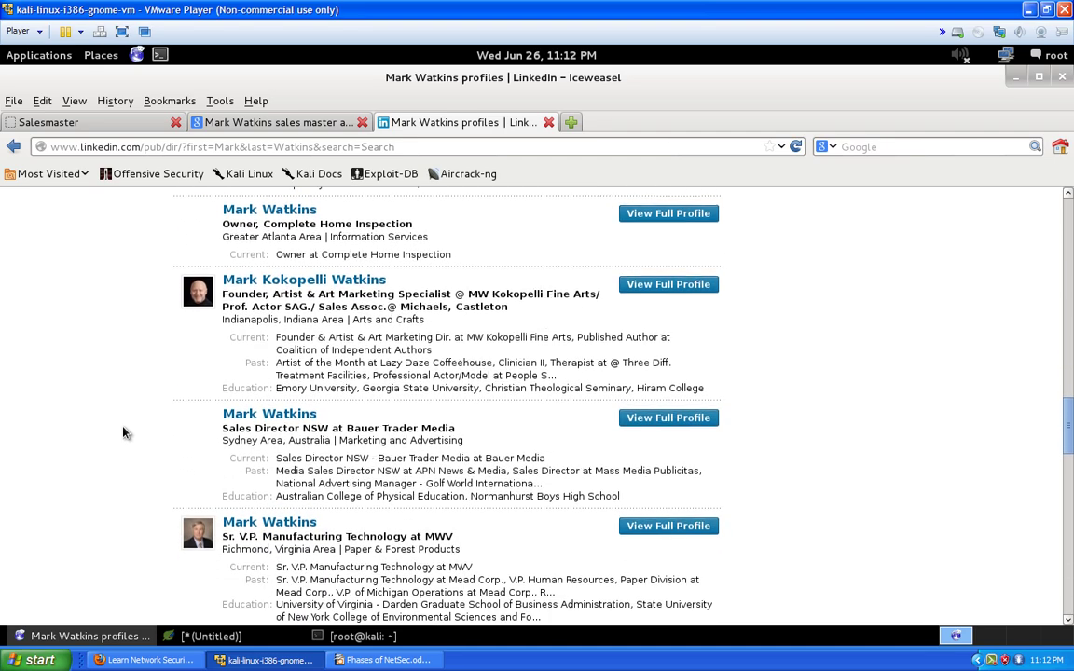
pyautogui.scroll(-5, 124, 432)
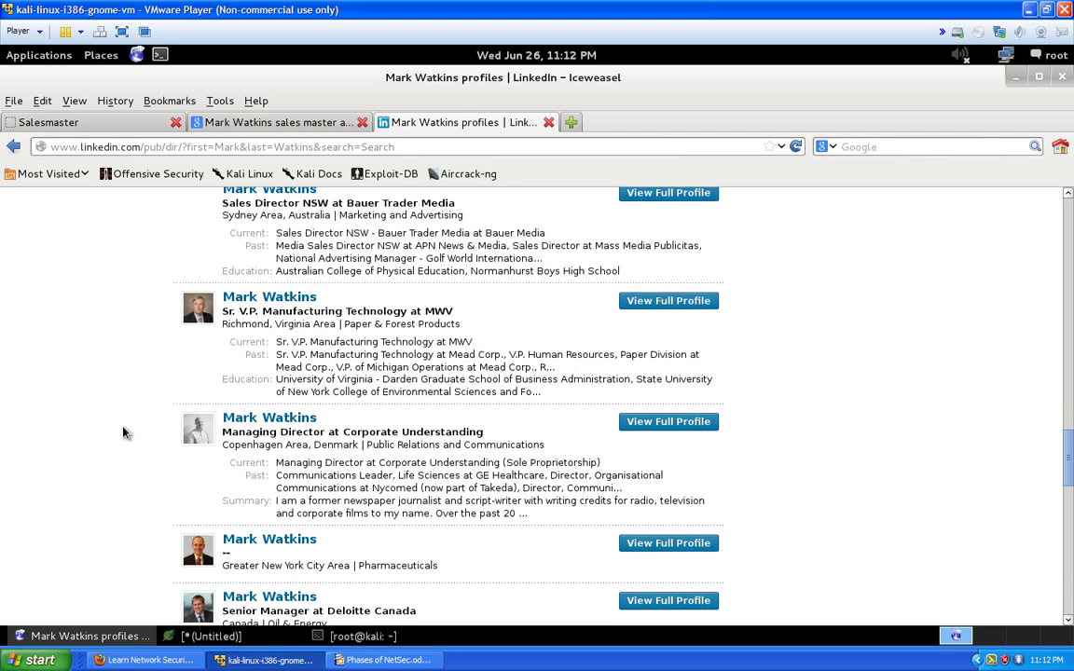
pyautogui.scroll(-2, 124, 431)
pyautogui.scroll(-2, 125, 432)
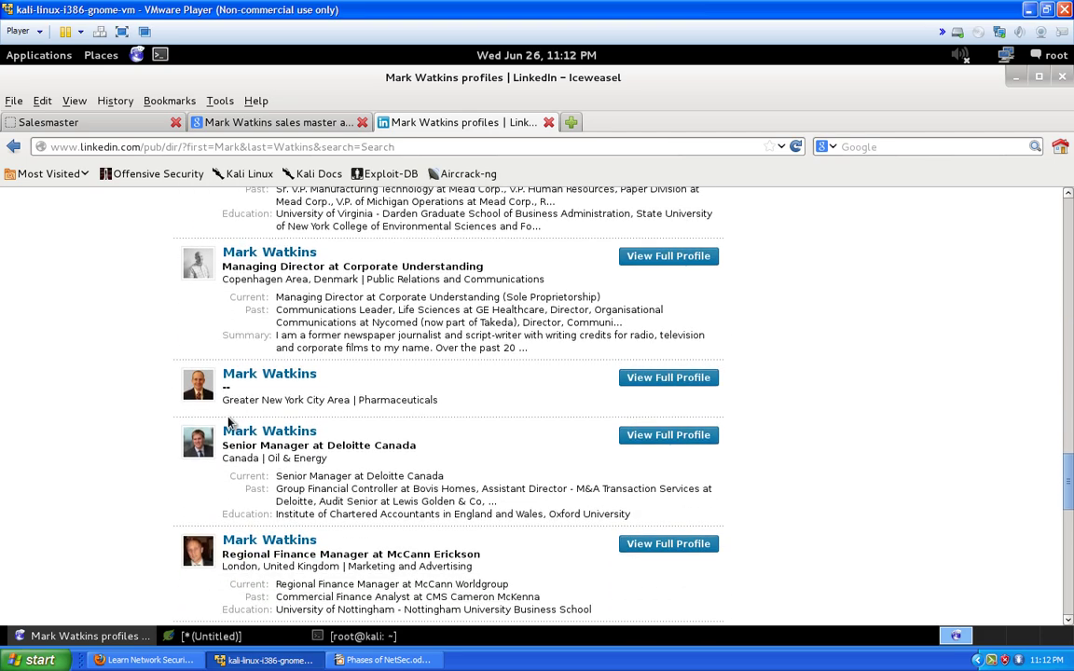
pyautogui.scroll(-4, 129, 505)
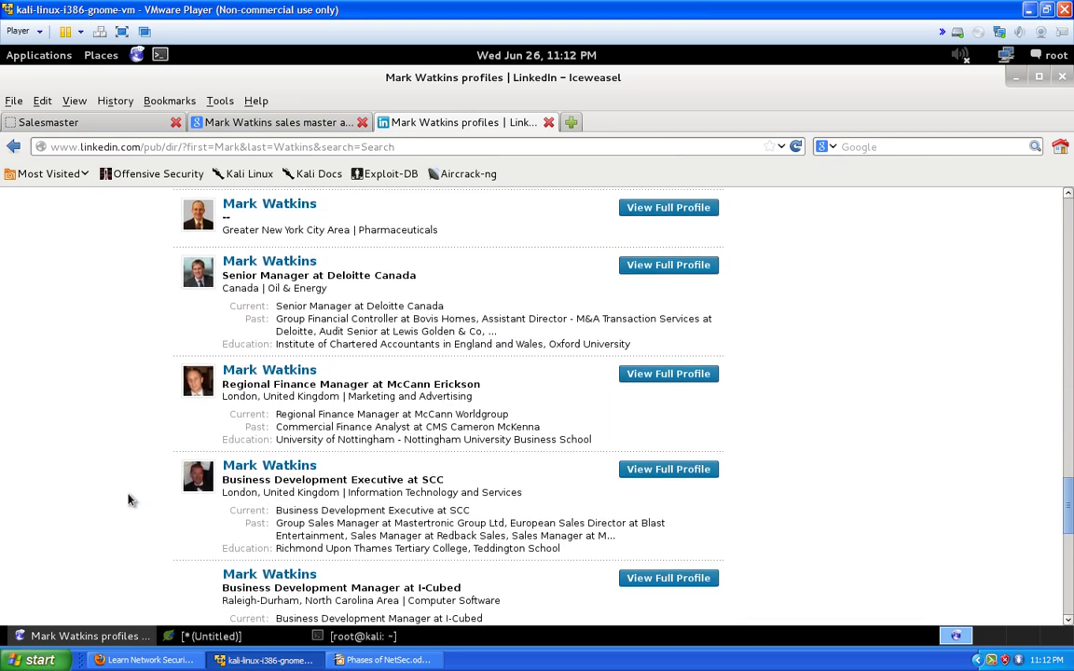
pyautogui.scroll(-9, 117, 494)
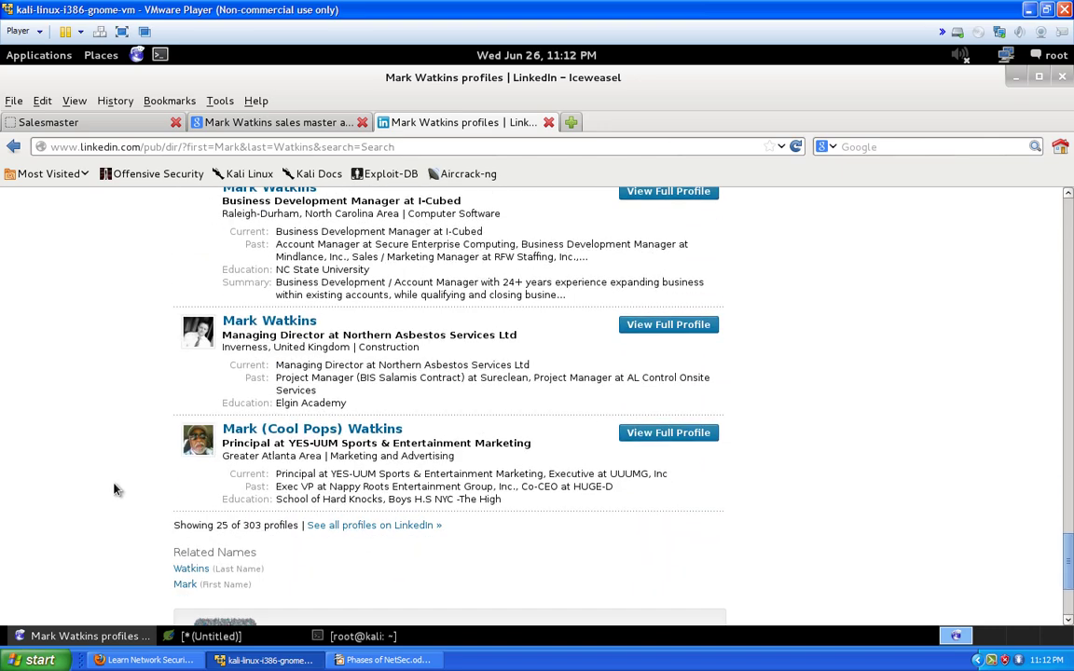
pyautogui.scroll(-4, 115, 489)
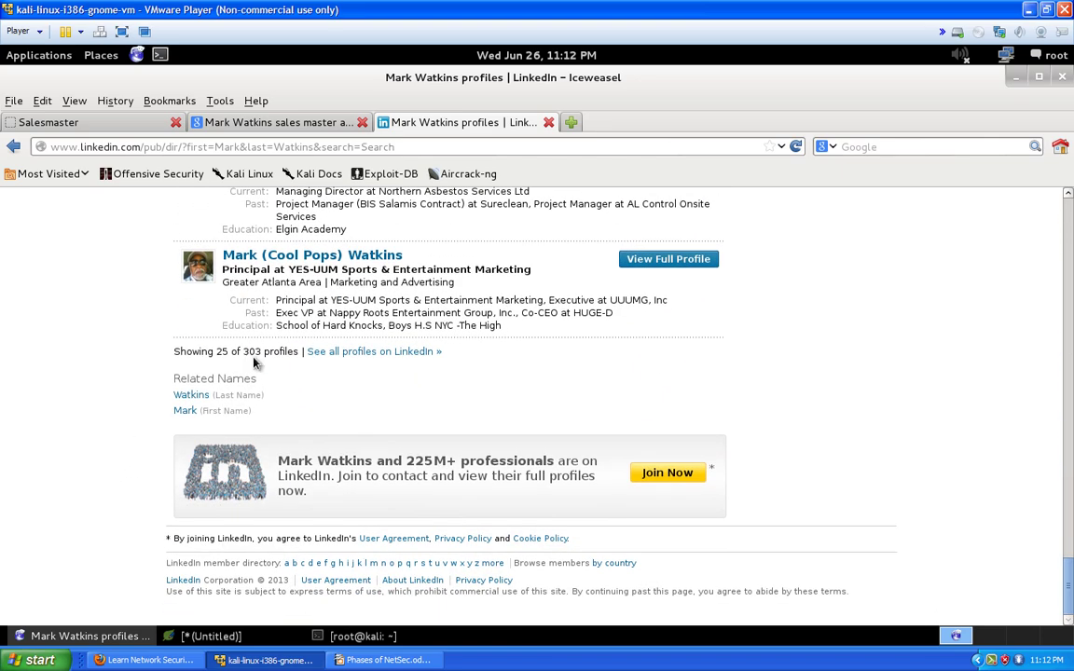
pyautogui.moveTo(244, 351); pyautogui.dragTo(297, 354)
# Return to the Google 'sales master associates' search results
pyautogui.scroll(15, 308, 369)
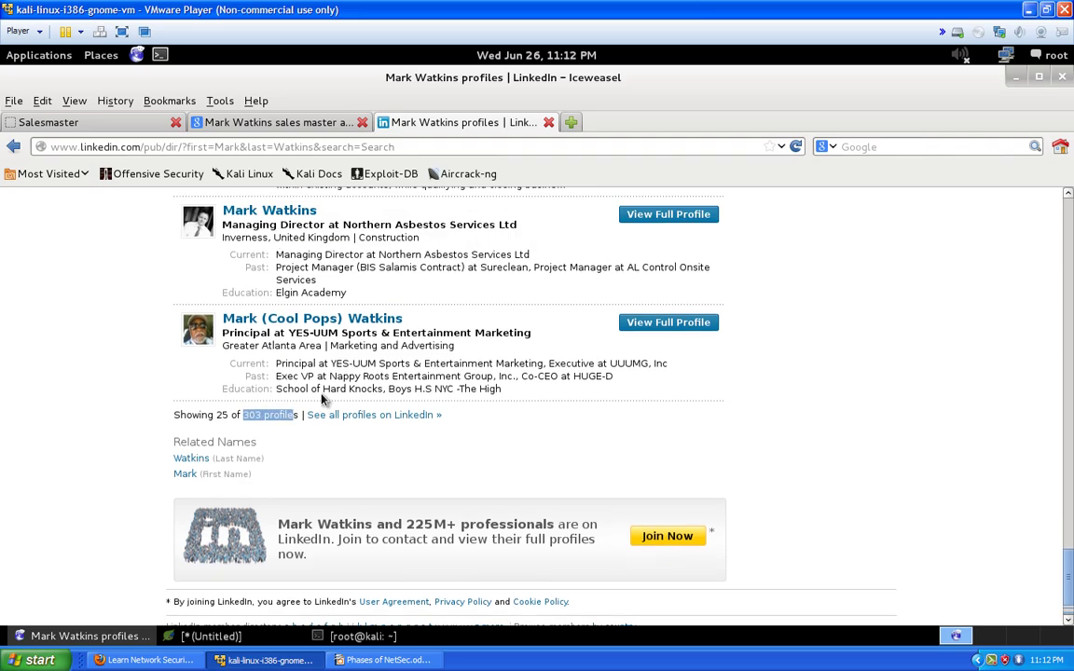
pyautogui.scroll(20, 312, 371)
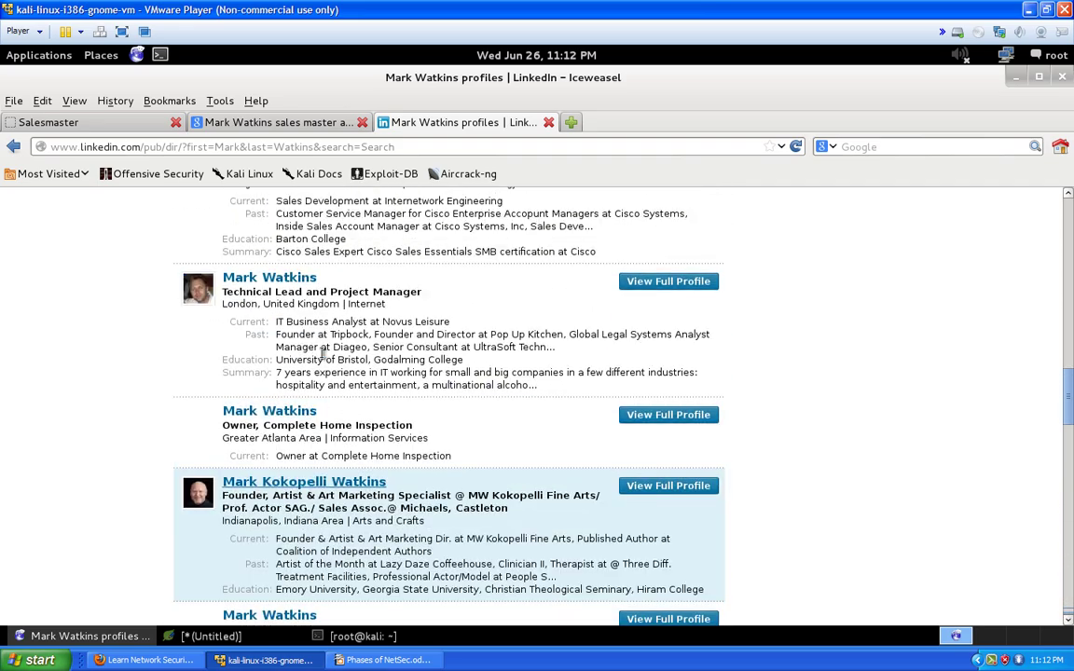
pyautogui.click(266, 125)
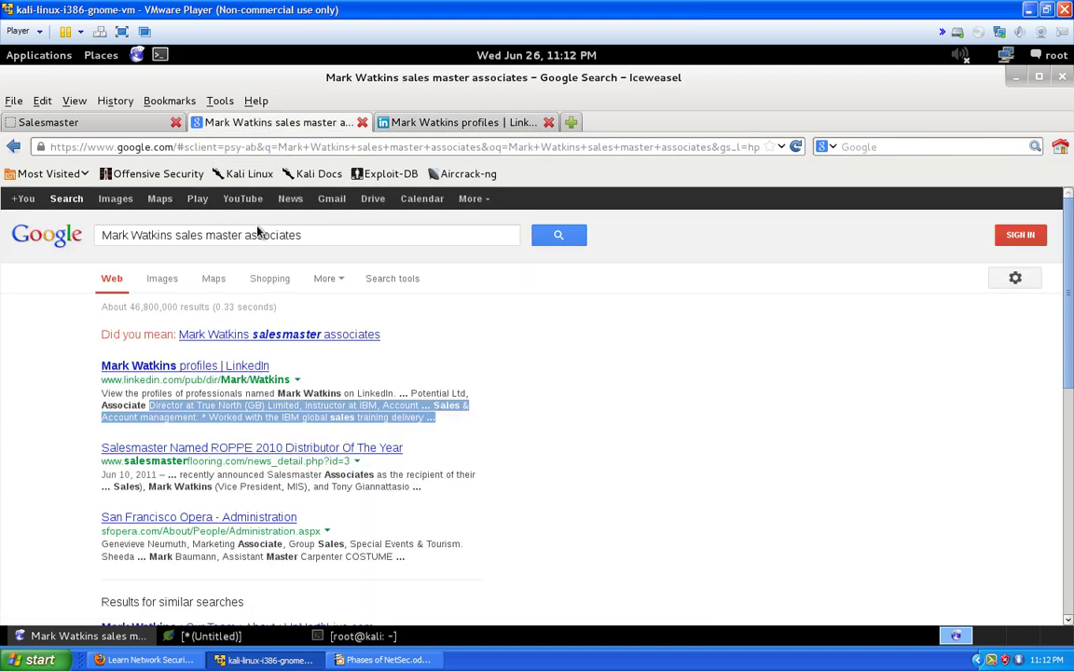
pyautogui.click(327, 236)
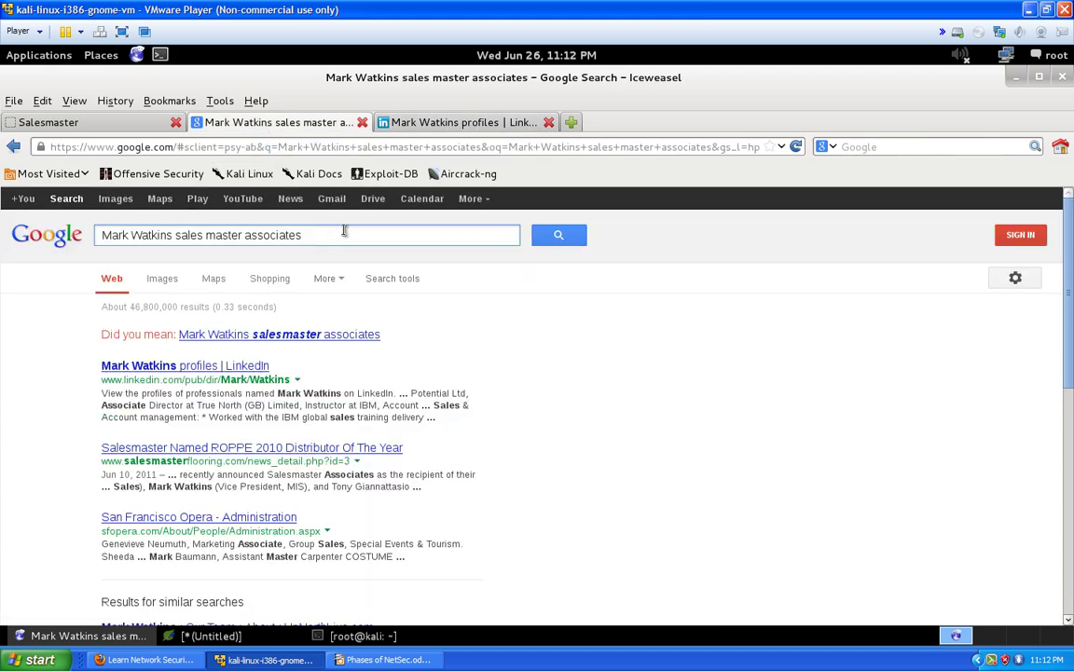
pyautogui.write('linked.co')
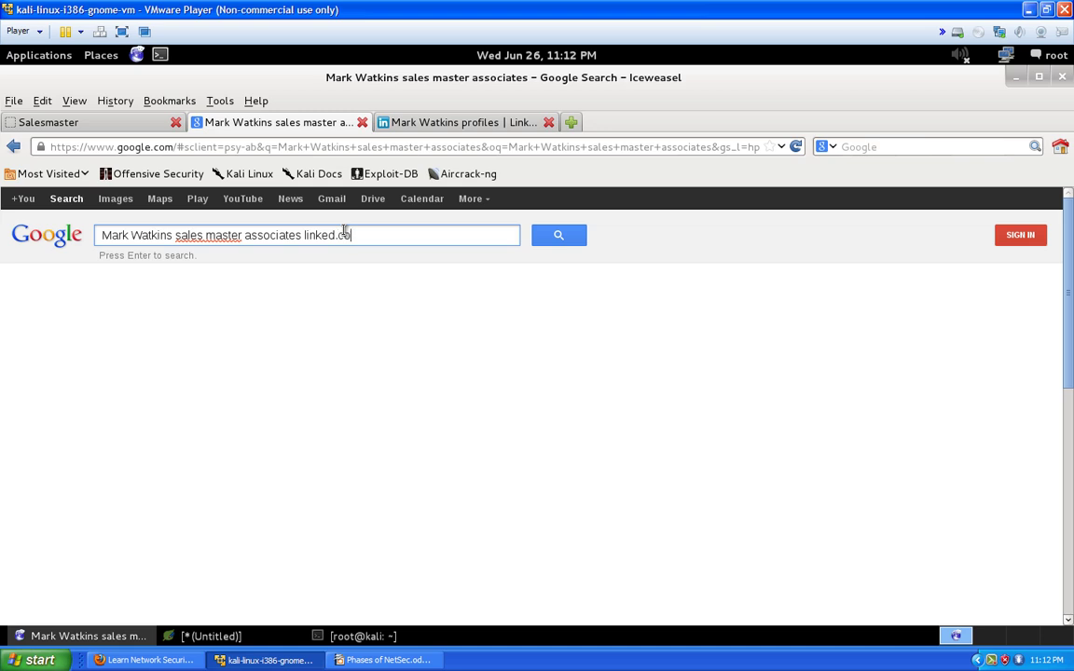
pyautogui.write('m')
pyautogui.press('Return')
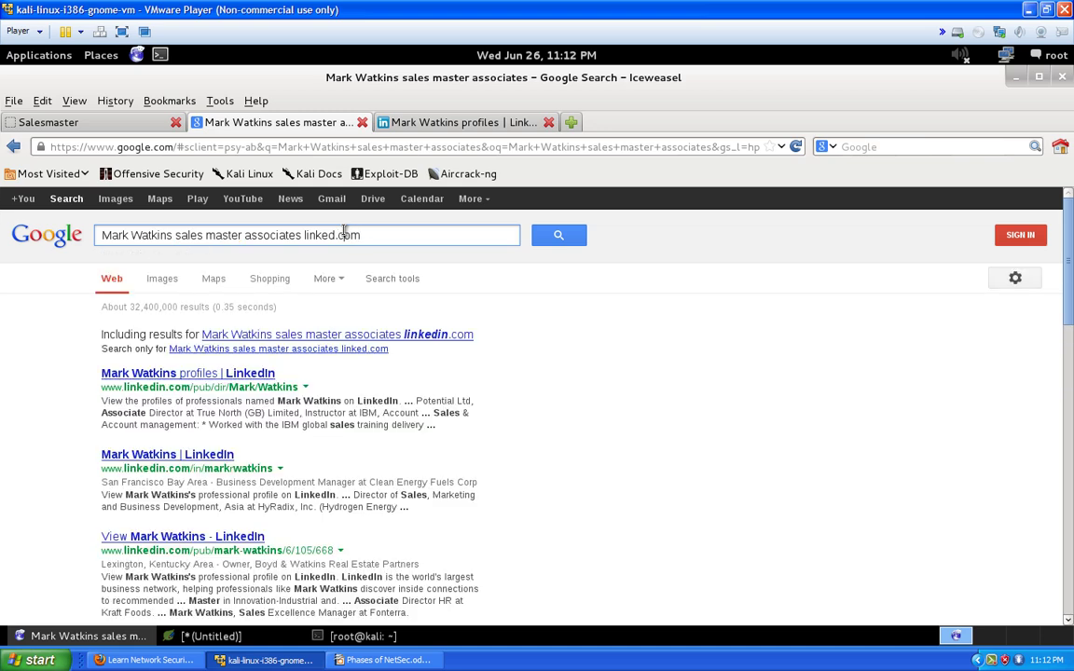
pyautogui.write('in')
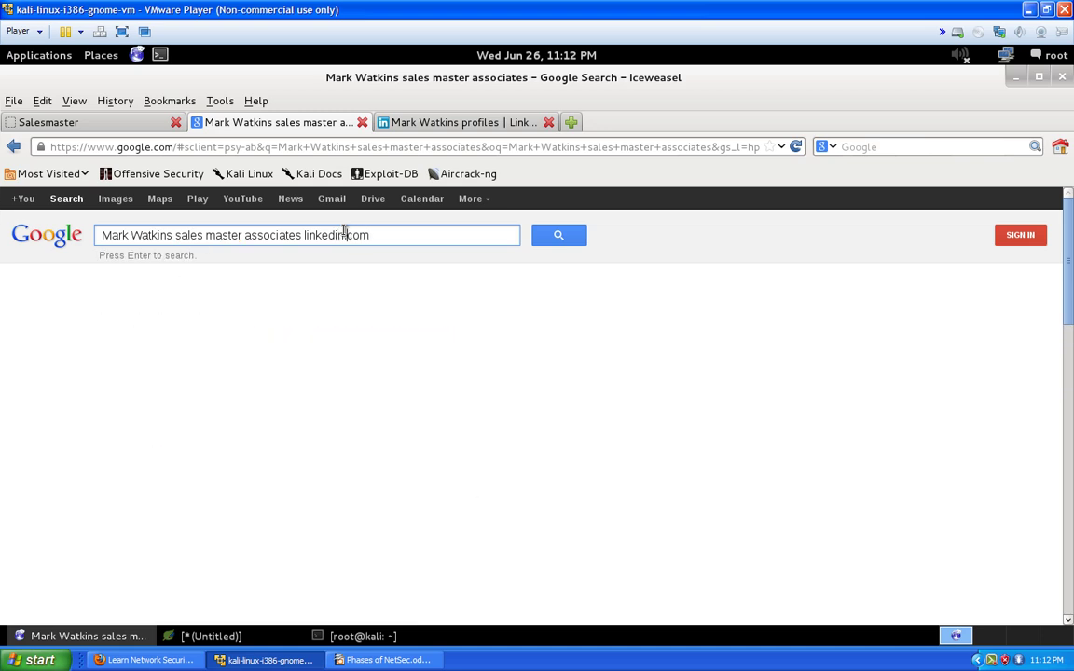
pyautogui.press('Return')
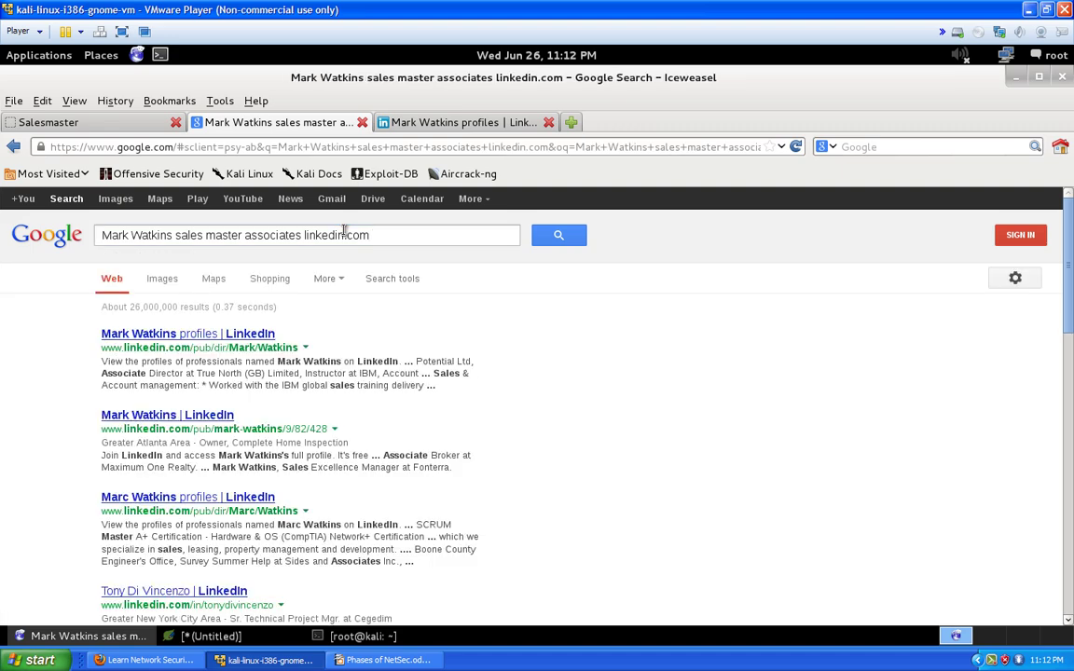
pyautogui.scroll(-1, 266, 405)
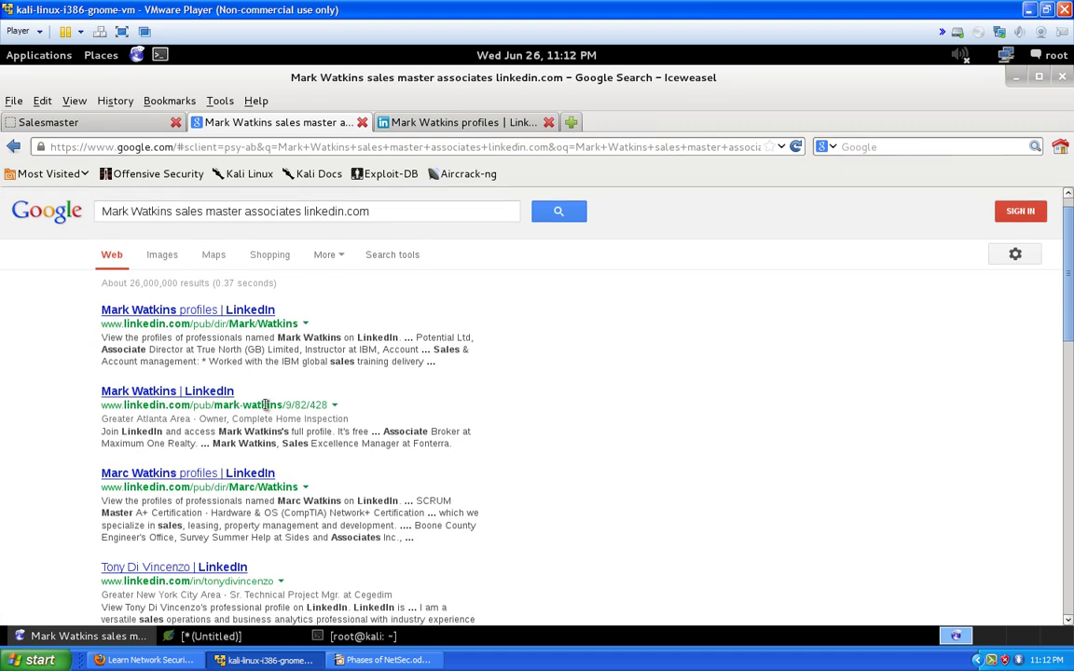
pyautogui.scroll(-1, 266, 404)
pyautogui.scroll(-1, 301, 385)
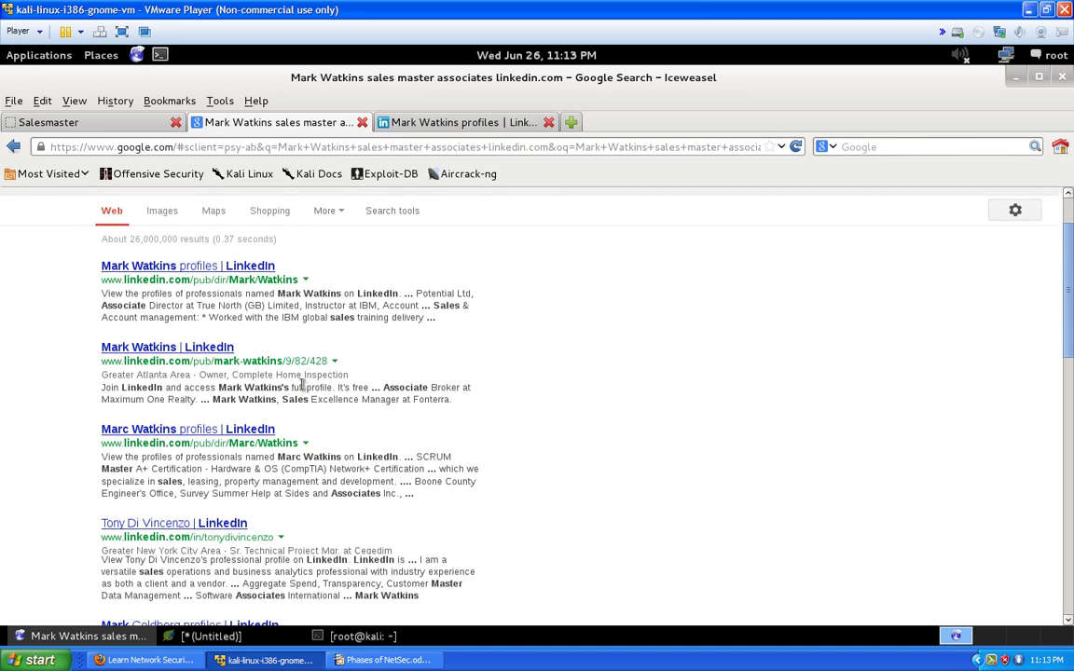
pyautogui.scroll(-1, 301, 385)
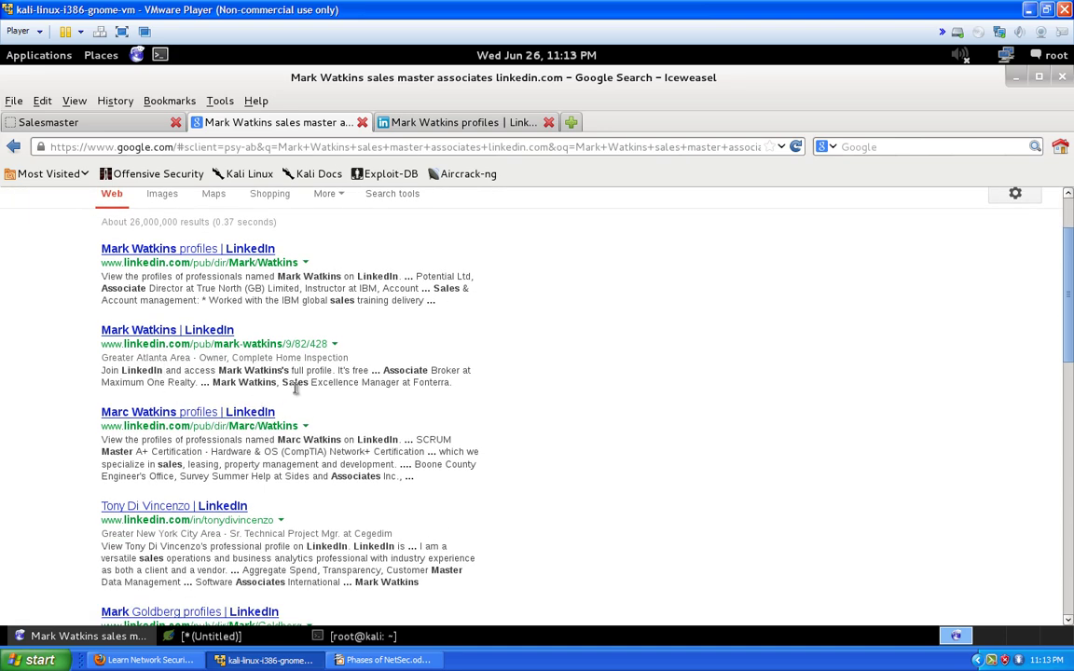
pyautogui.scroll(-2, 165, 397)
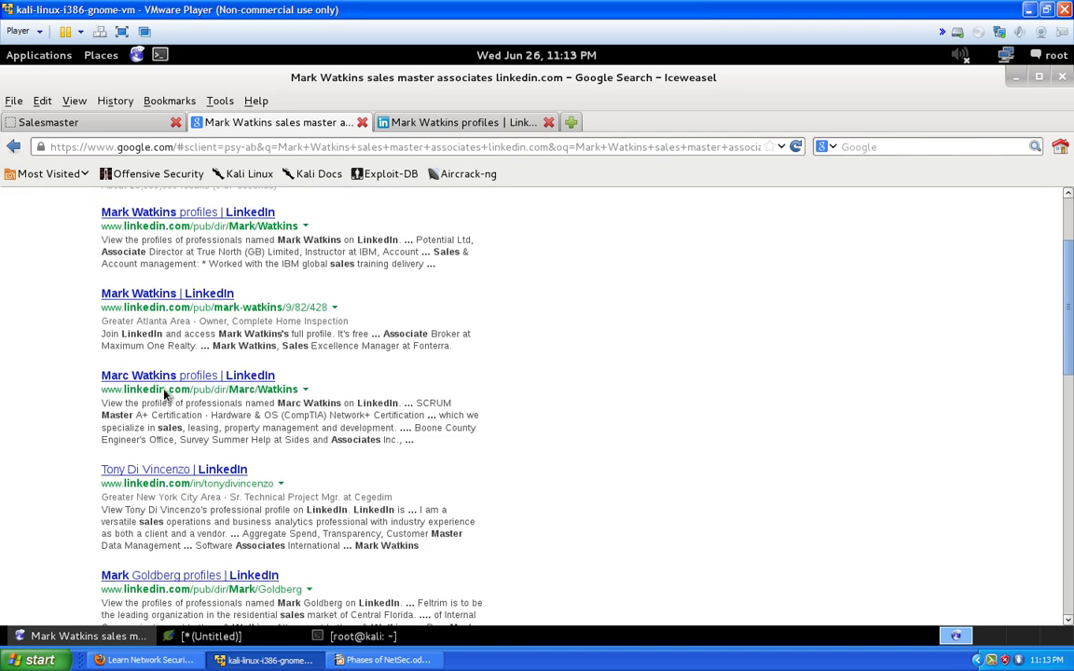
pyautogui.scroll(-3, 58, 390)
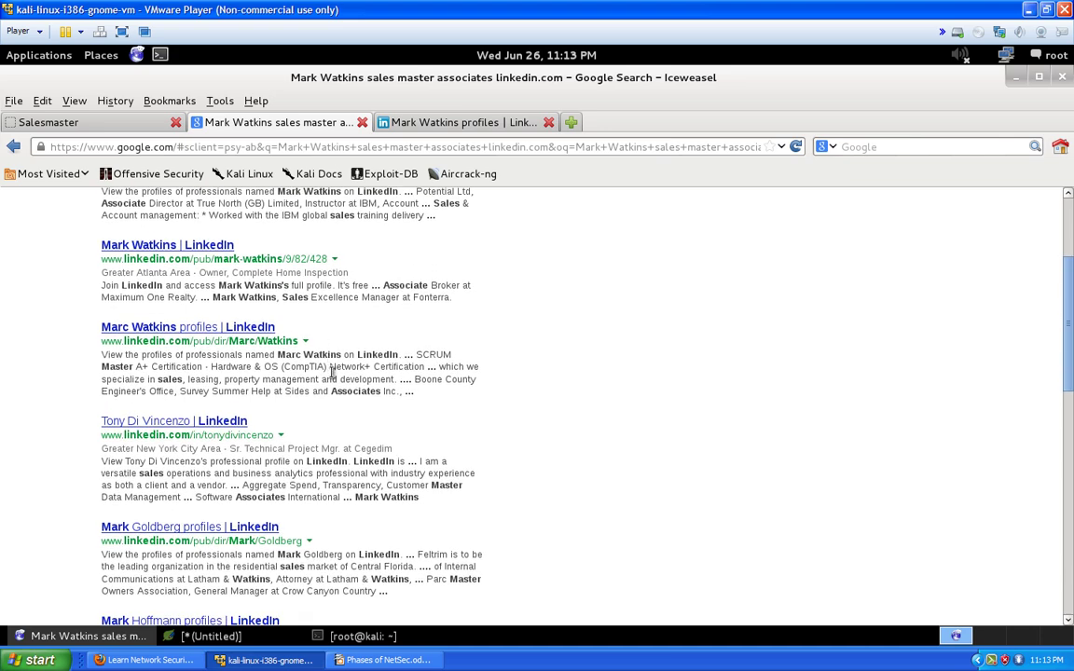
pyautogui.scroll(-2, 102, 396)
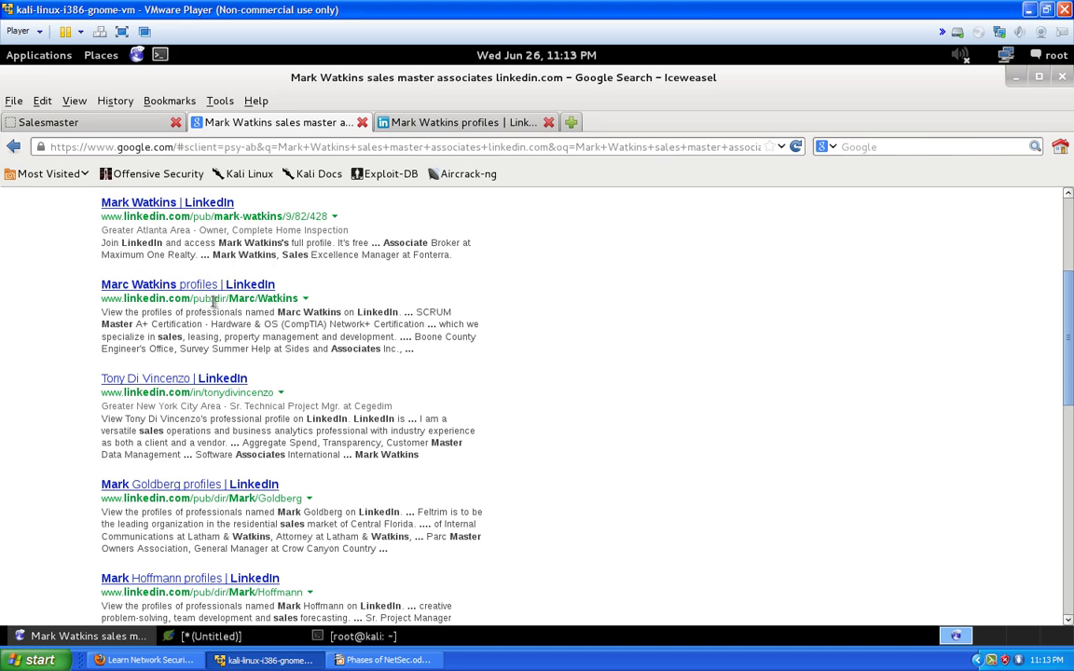
pyautogui.scroll(-4, 148, 388)
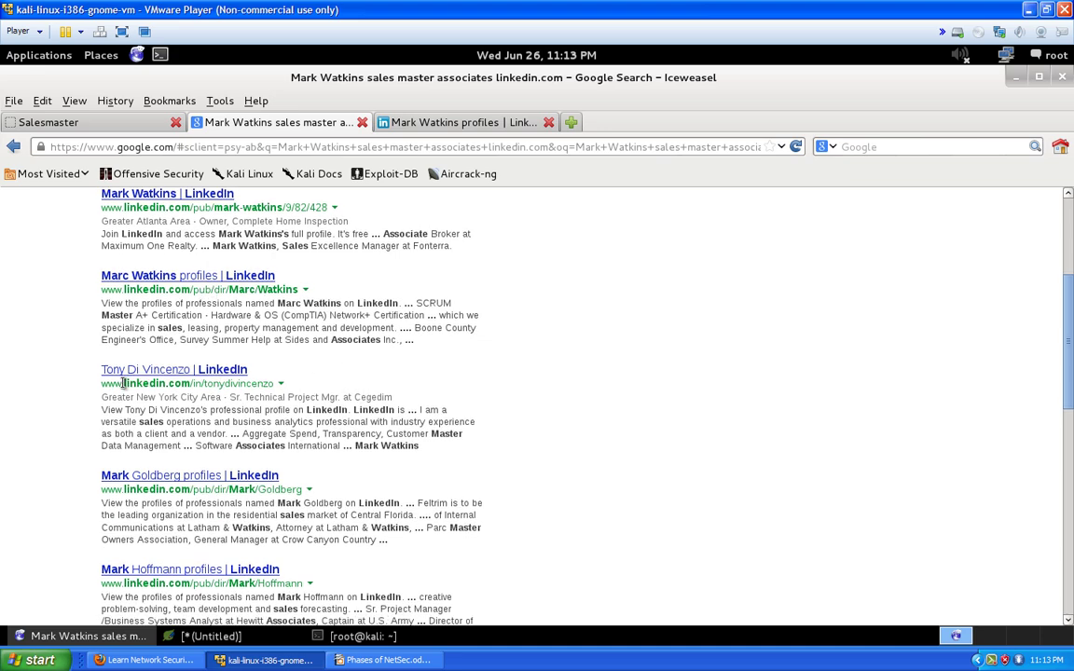
pyautogui.scroll(-7, 78, 381)
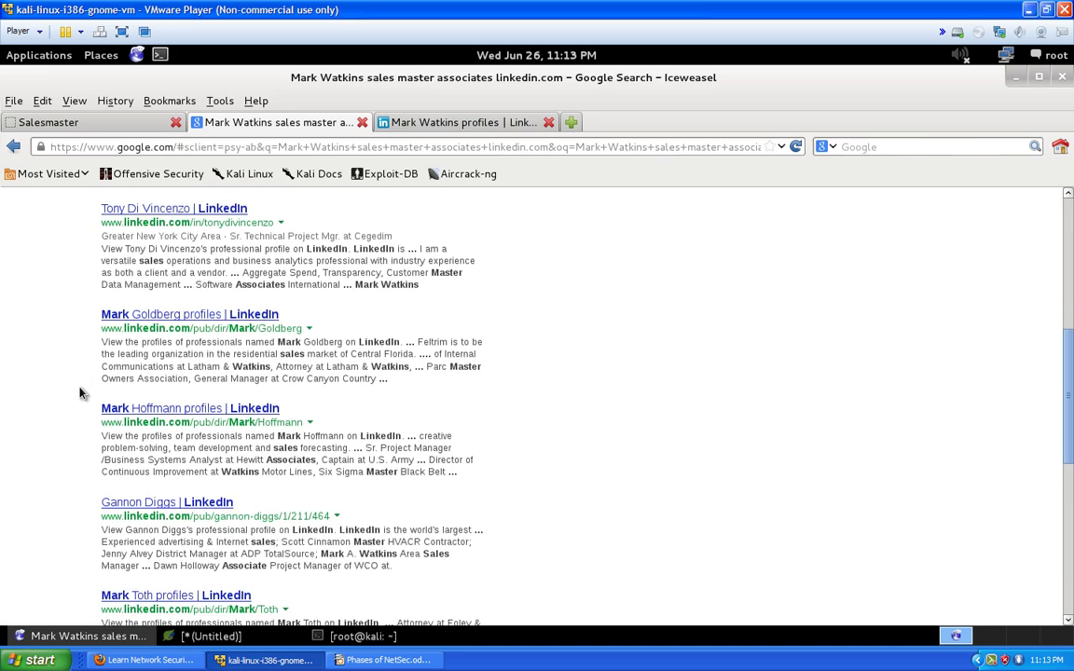
pyautogui.scroll(-12, 79, 393)
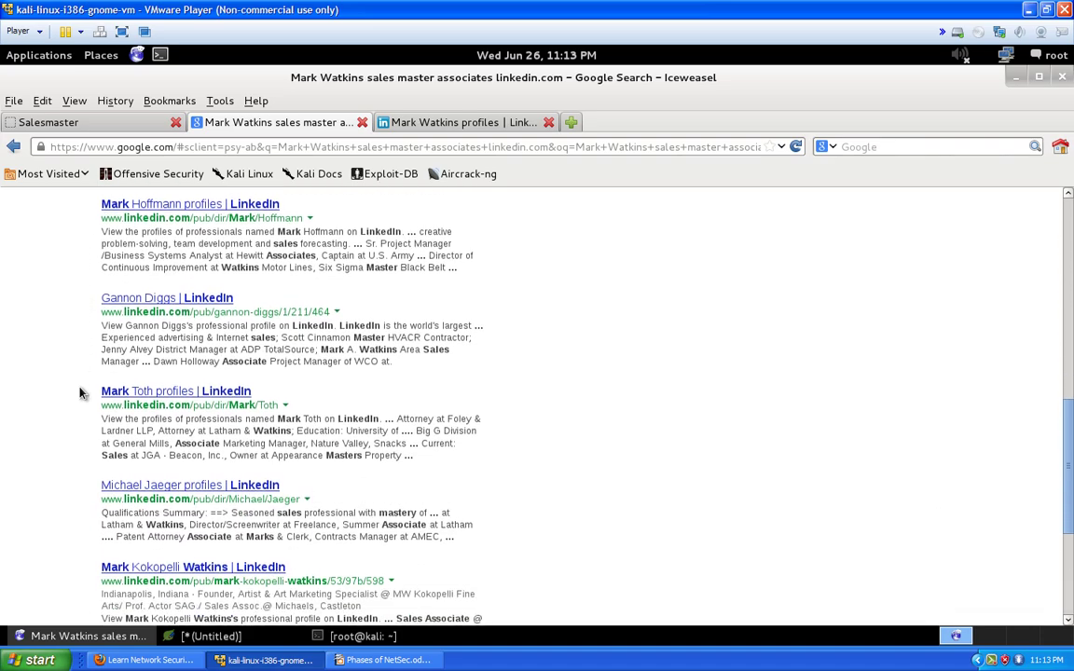
pyautogui.scroll(-4, 79, 393)
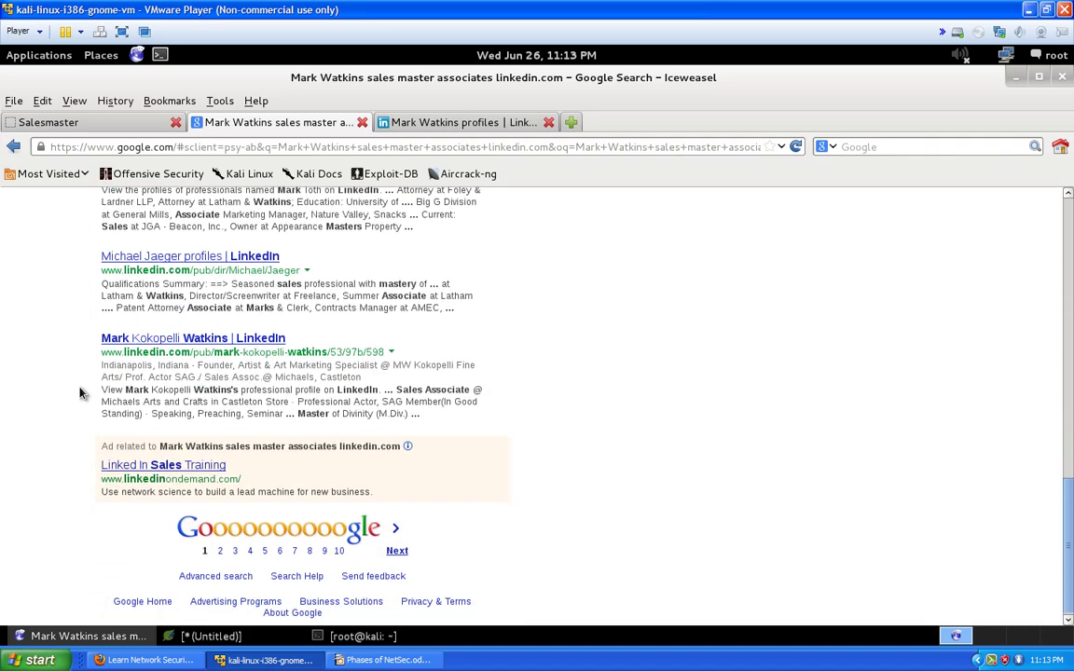
pyautogui.scroll(15, 79, 390)
pyautogui.scroll(3, 38, 376)
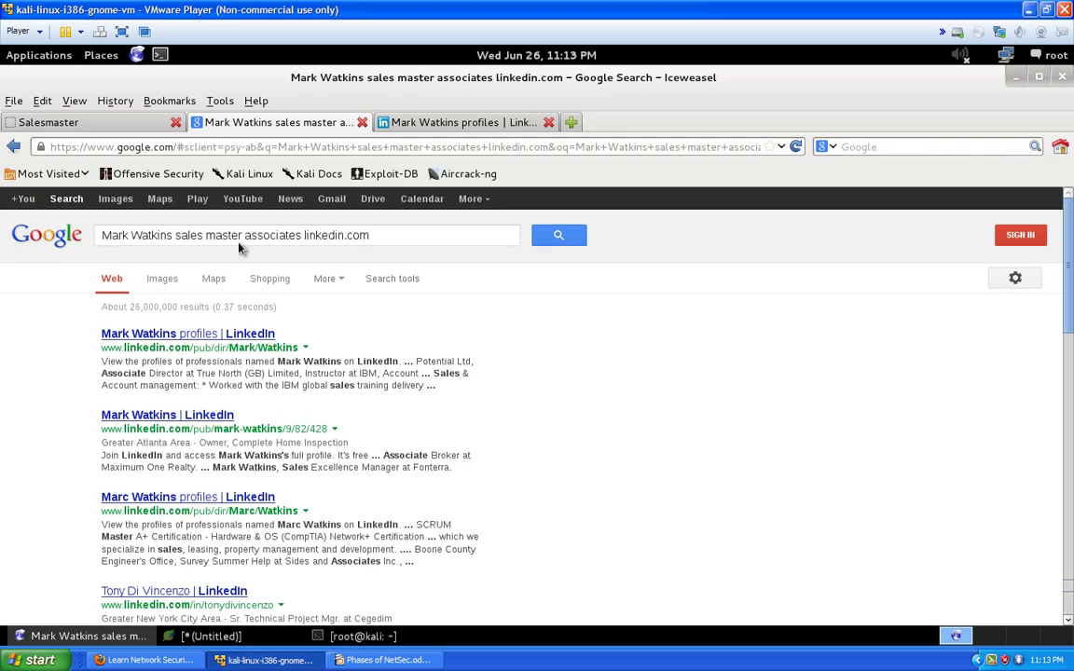
# Copy the Google query with the contact's name and 'sales master associates' for use in LinkedIn
pyautogui.click(433, 123)
pyautogui.scroll(20, 467, 232)
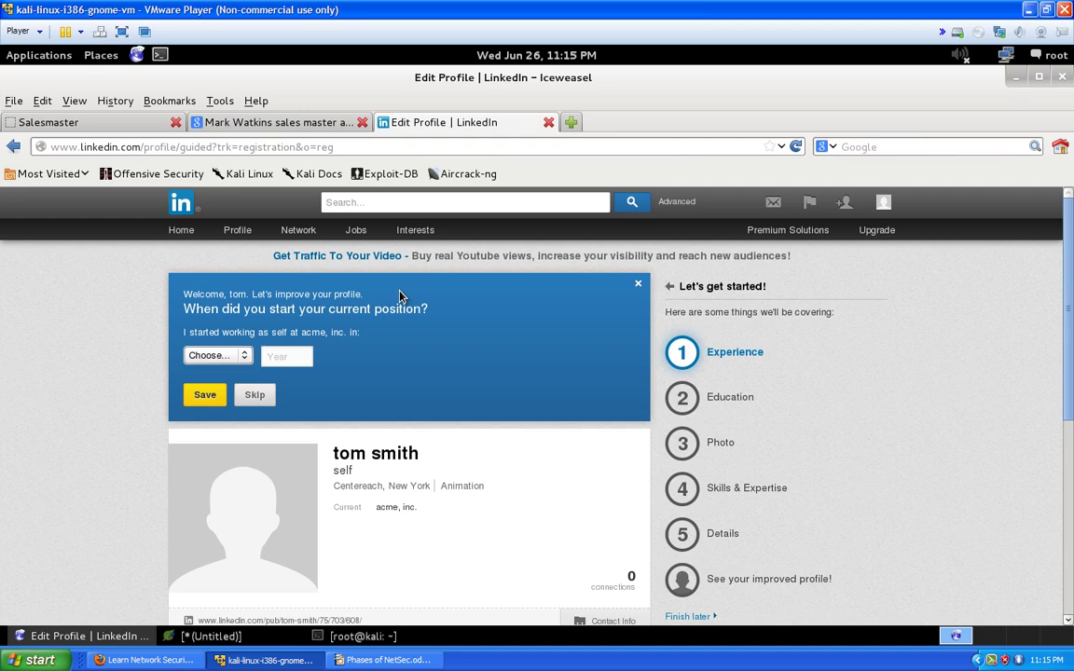
pyautogui.click(266, 122)
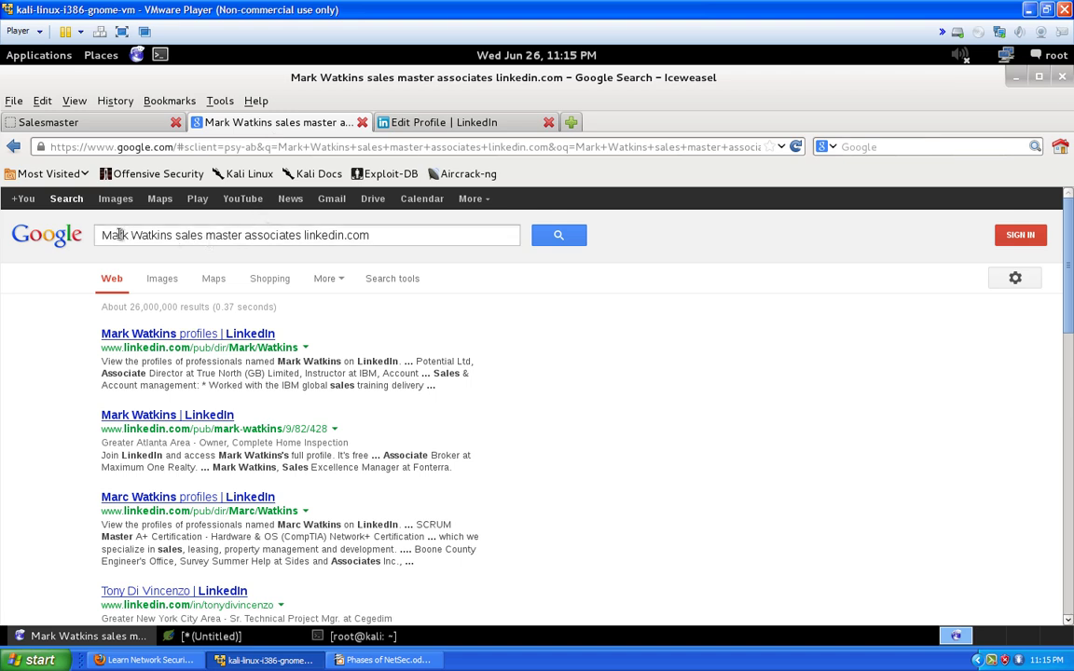
pyautogui.moveTo(102, 235); pyautogui.dragTo(302, 237)
pyautogui.rightClick(301, 237)
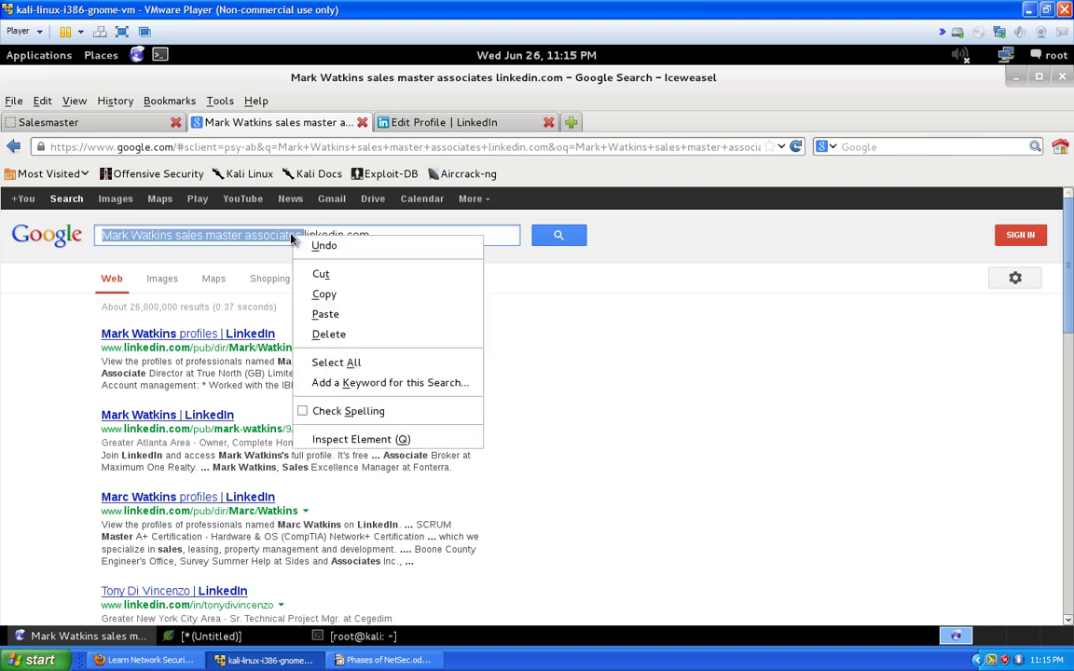
pyautogui.click(302, 291)
pyautogui.click(438, 122)
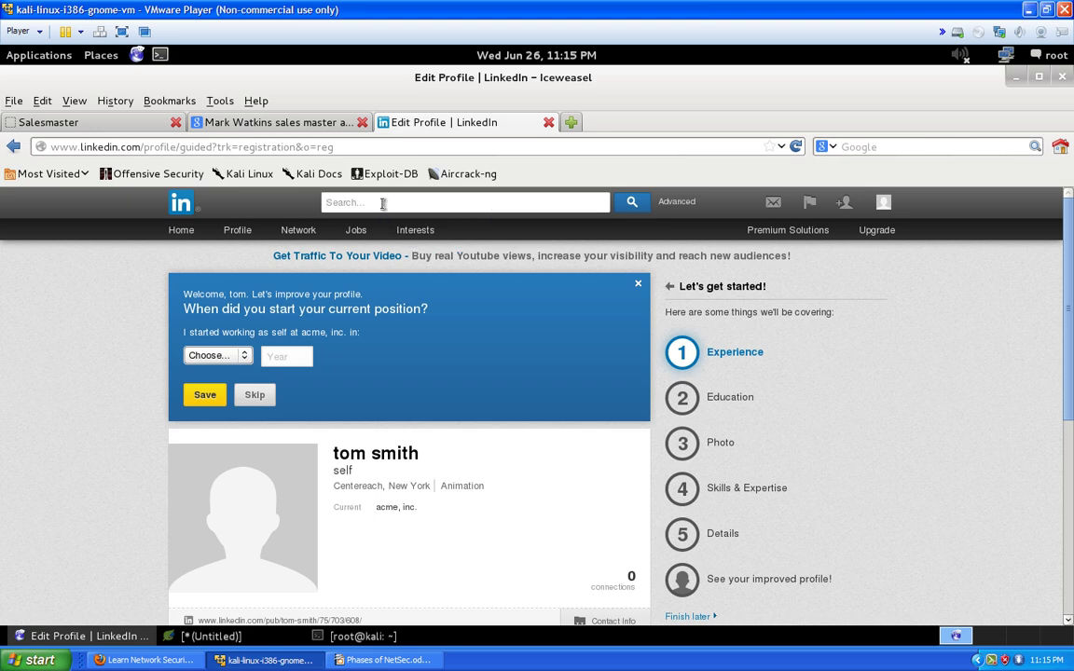
# Search LinkedIn with the pasted query and open the Salesmaster Associates, Inc V.P. & Partner profile
pyautogui.hotkey('ctrl', 'v')
pyautogui.press('Return')
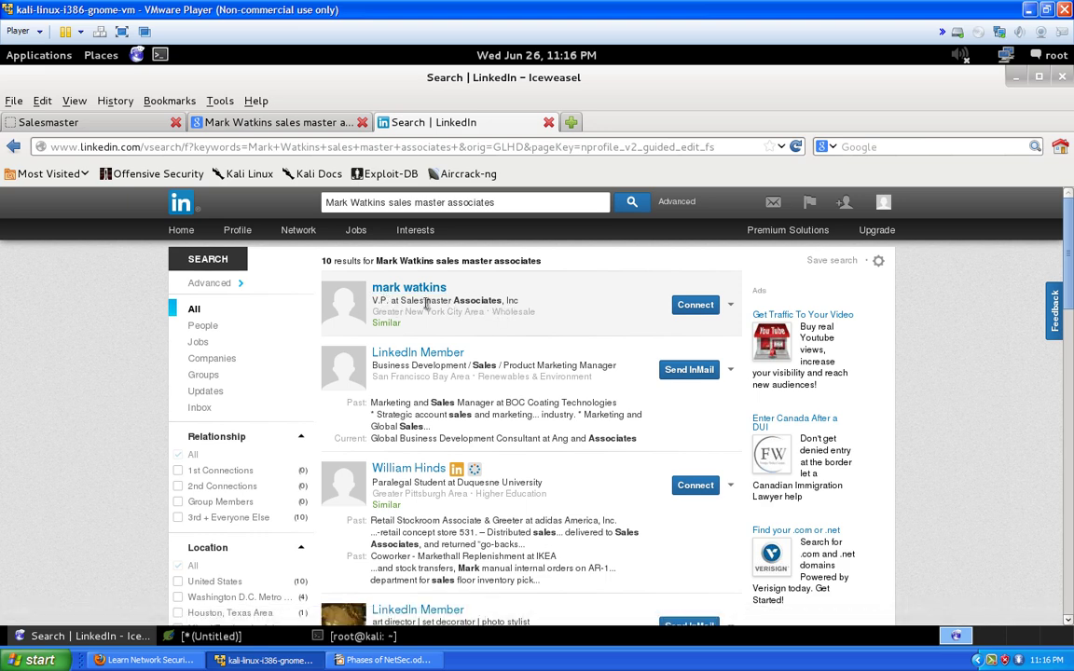
pyautogui.click(387, 288)
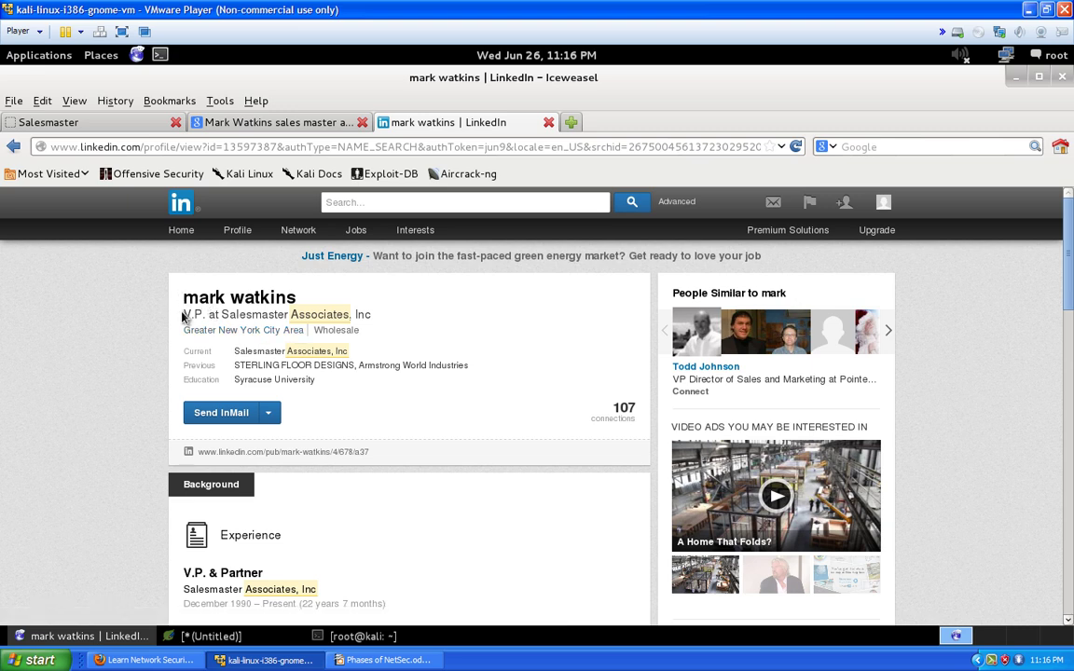
pyautogui.moveTo(183, 315); pyautogui.dragTo(373, 324)
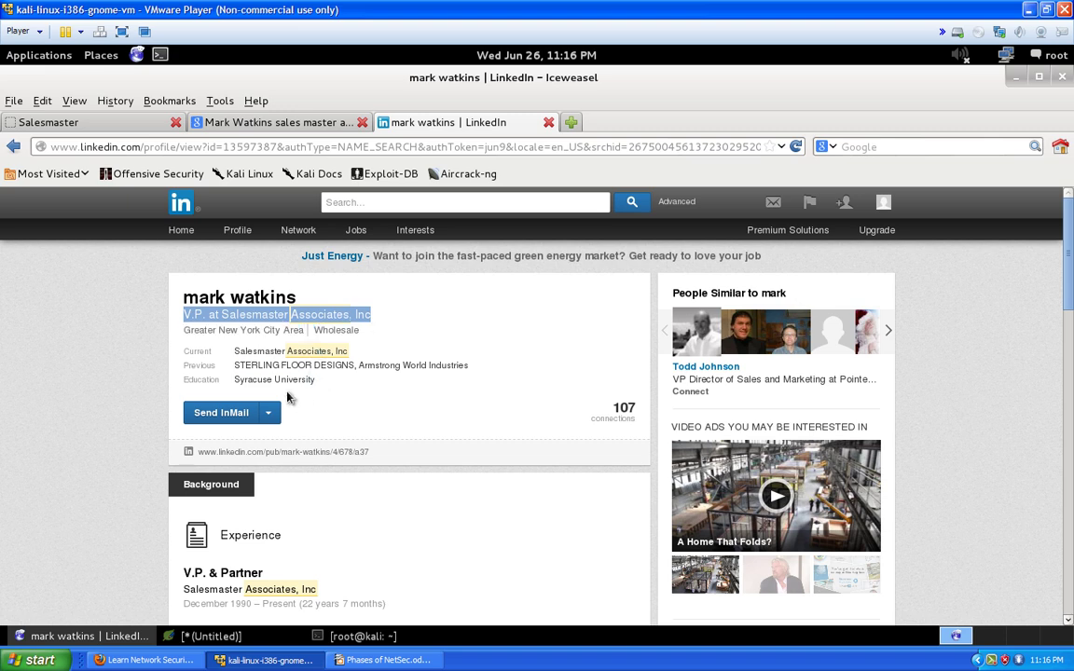
pyautogui.scroll(-3, 307, 382)
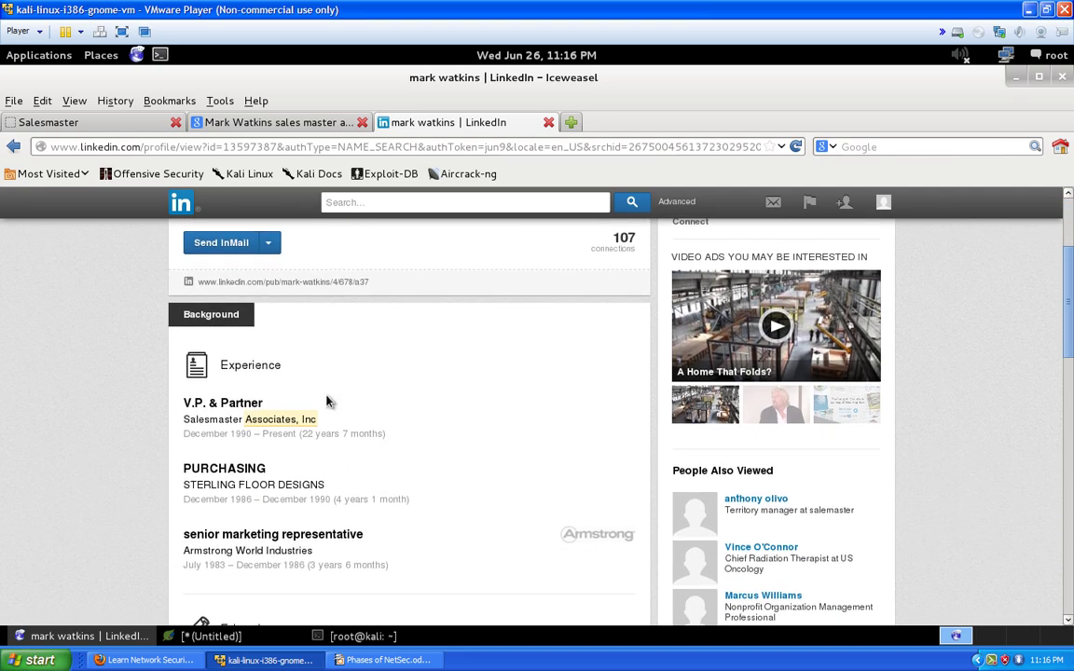
pyautogui.moveTo(390, 434); pyautogui.dragTo(182, 444)
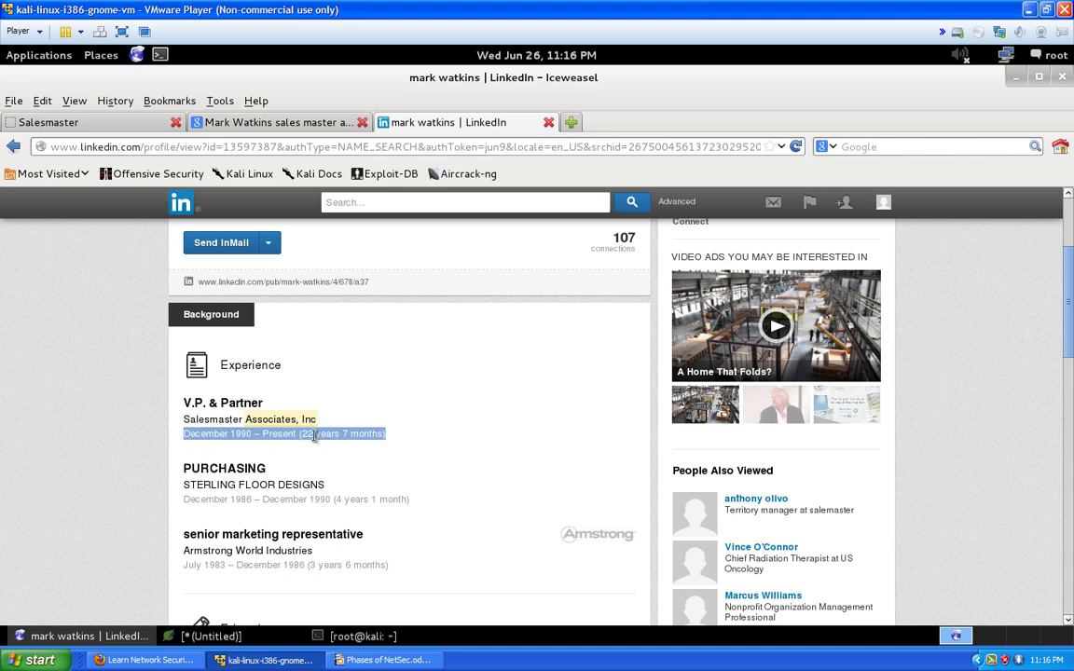
pyautogui.scroll(-1, 314, 469)
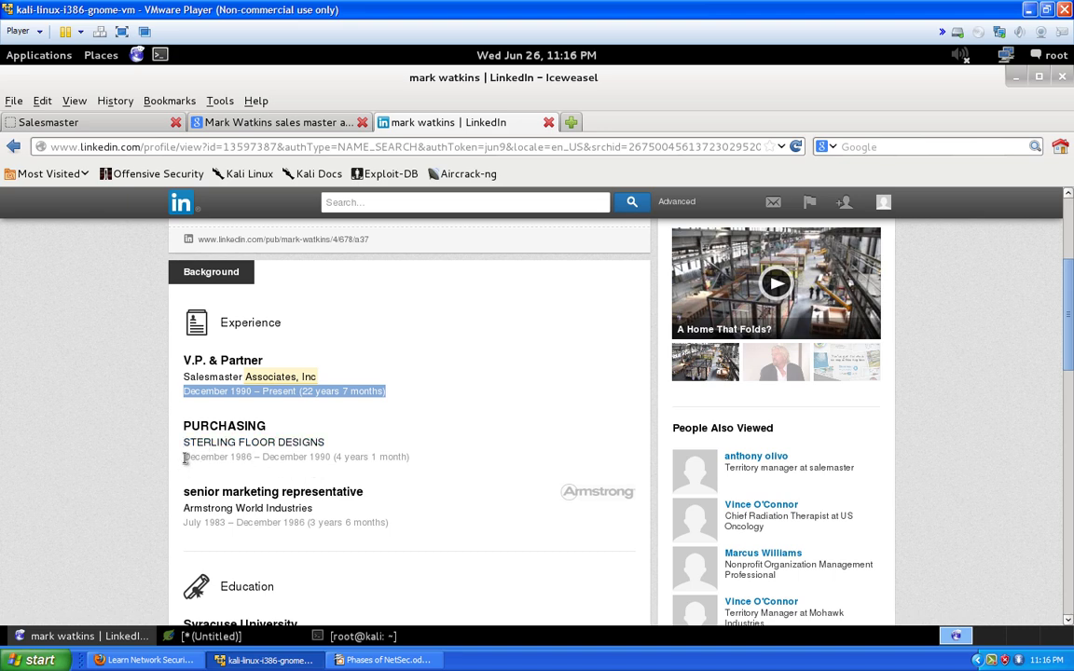
pyautogui.moveTo(184, 458); pyautogui.dragTo(302, 470)
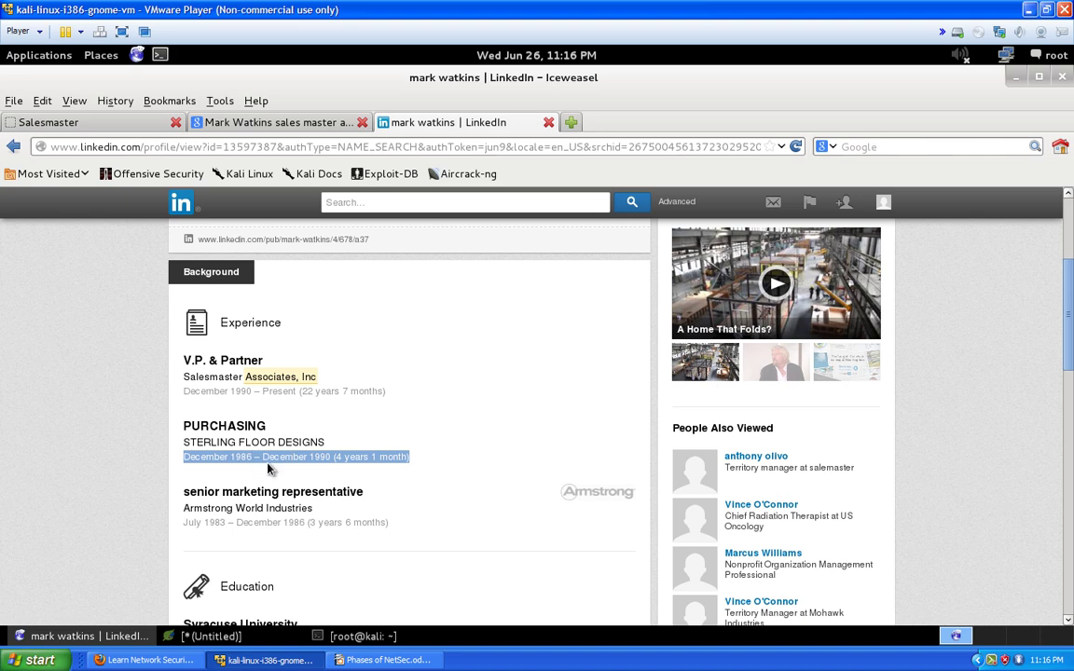
pyautogui.scroll(-1, 307, 463)
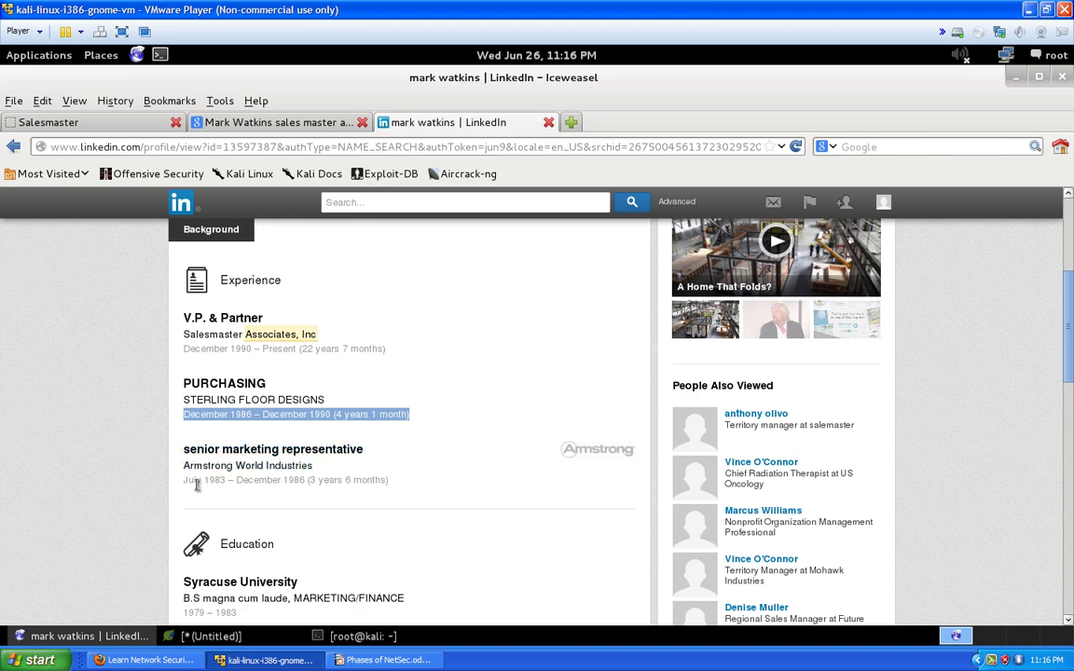
pyautogui.moveTo(185, 482); pyautogui.dragTo(310, 483)
pyautogui.scroll(-3, 307, 481)
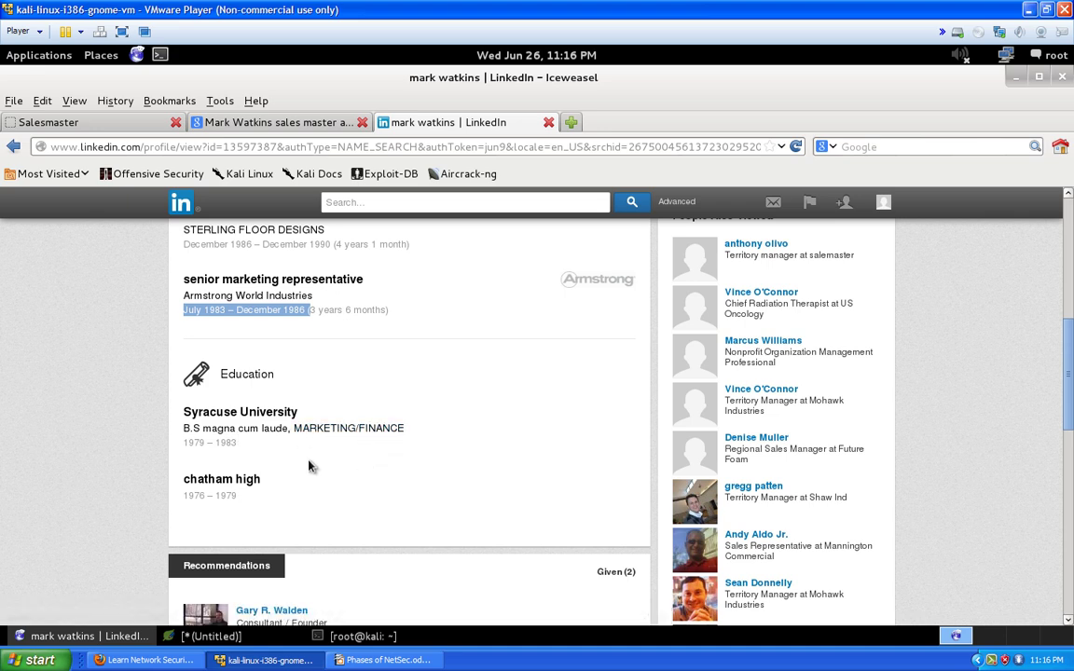
pyautogui.scroll(-1, 252, 492)
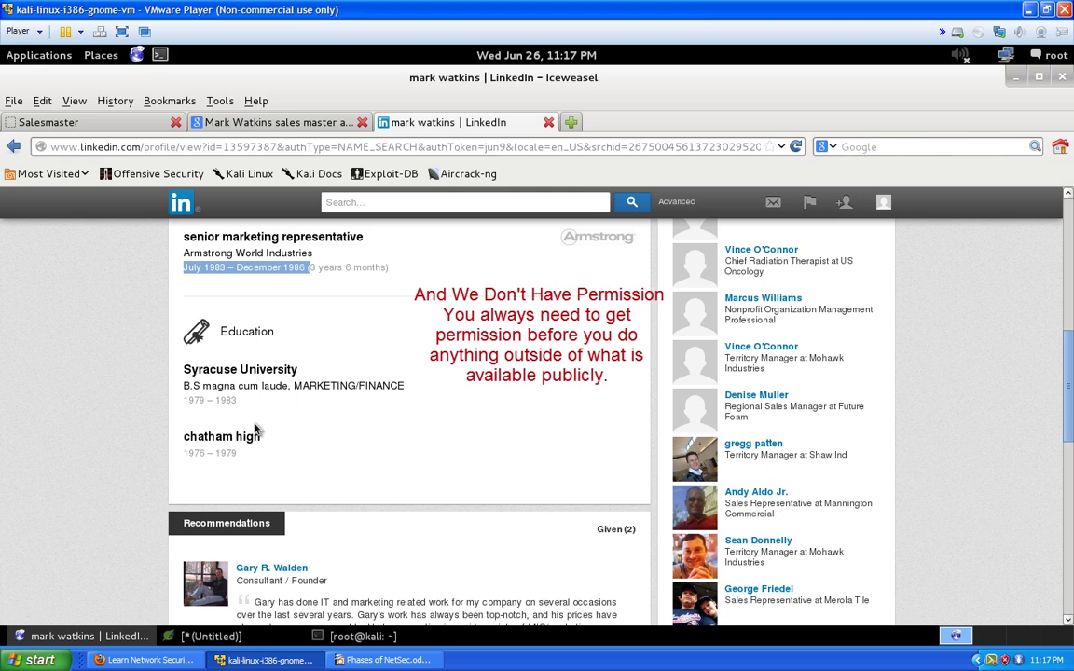
# Copy the profile header from the name through current and previous employers to Syracuse University
pyautogui.moveTo(241, 457); pyautogui.dragTo(193, 252)
pyautogui.scroll(3, 164, 296)
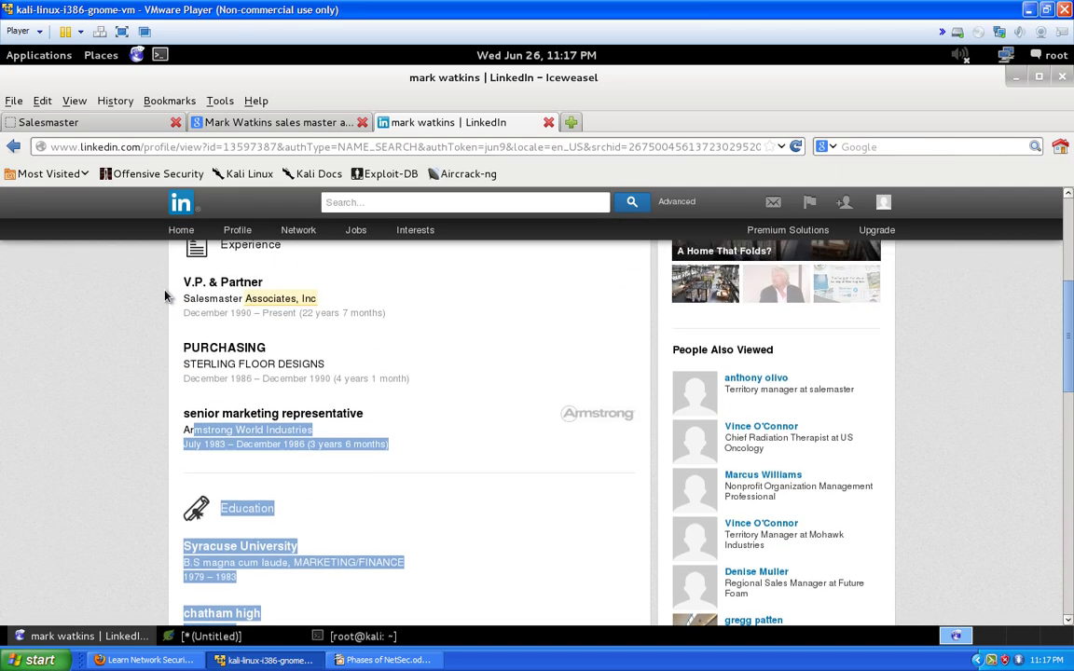
pyautogui.scroll(5, 164, 296)
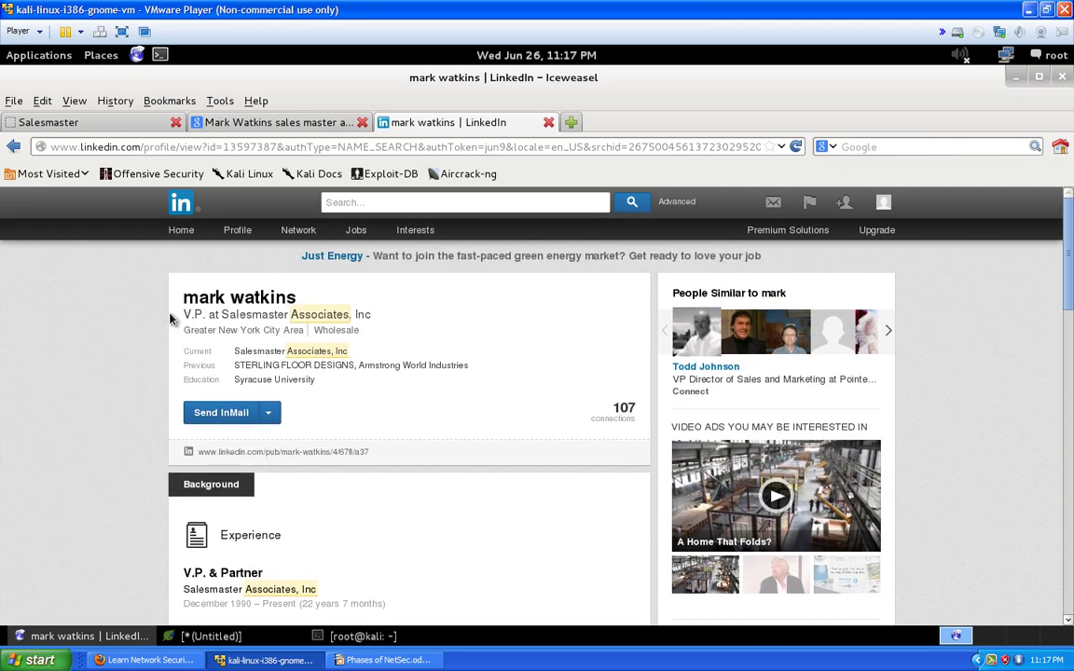
pyautogui.moveTo(174, 293); pyautogui.dragTo(326, 390)
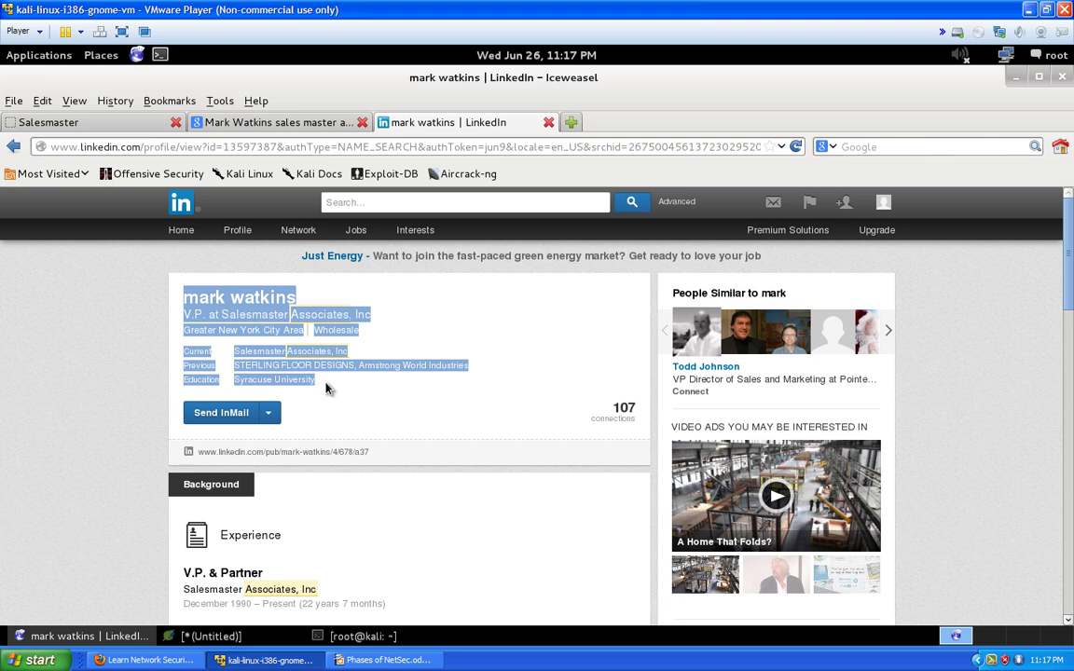
pyautogui.rightClick(271, 353)
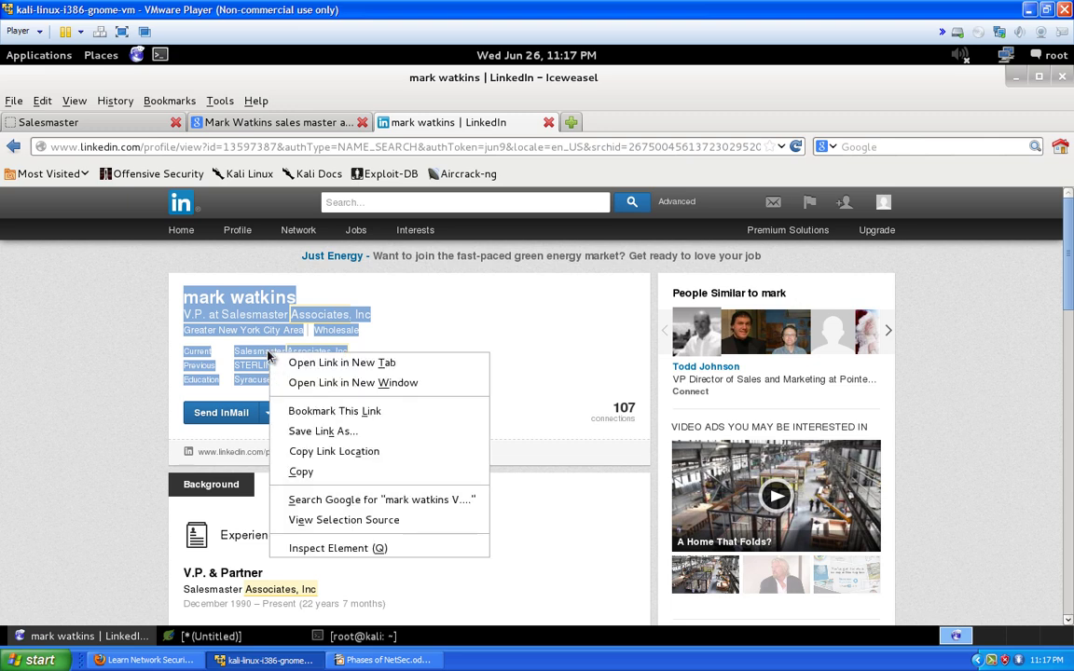
pyautogui.click(310, 473)
pyautogui.scroll(-1, 285, 482)
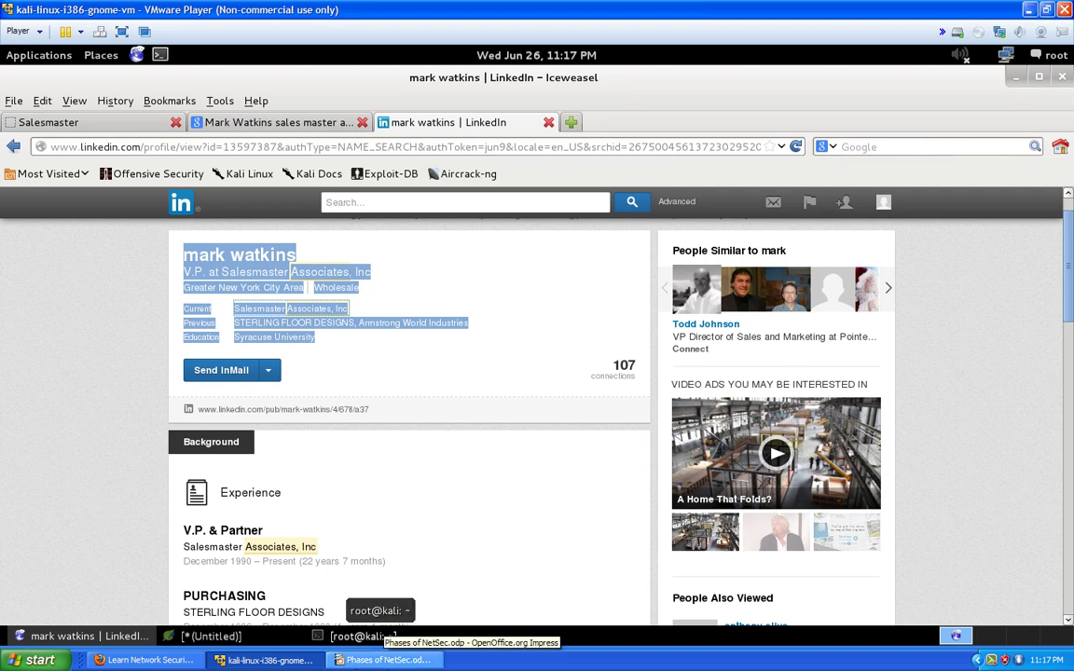
# Paste the profile summary on a new line below the prefix lookup, then select the word 'Wholesale'
pyautogui.click(207, 636)
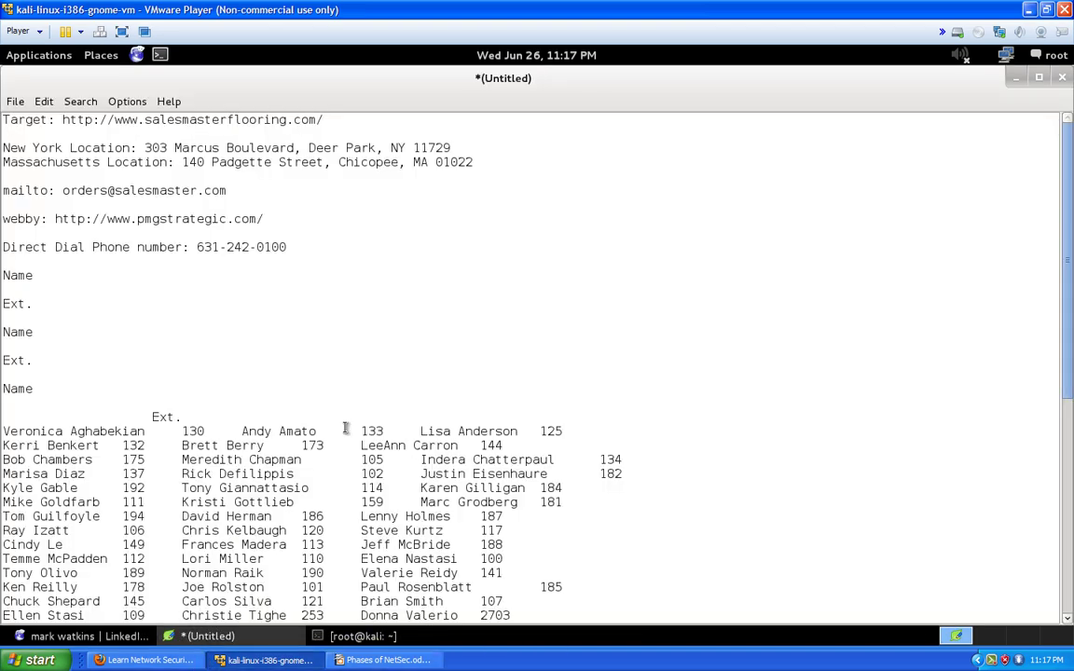
pyautogui.scroll(-6, 345, 428)
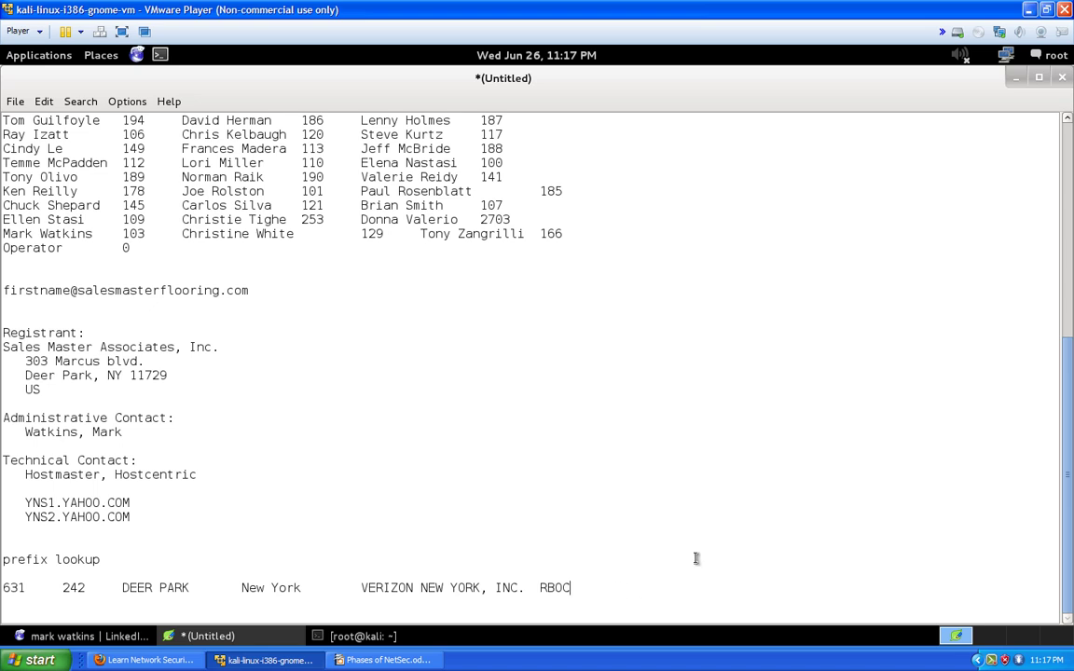
pyautogui.press('Return')
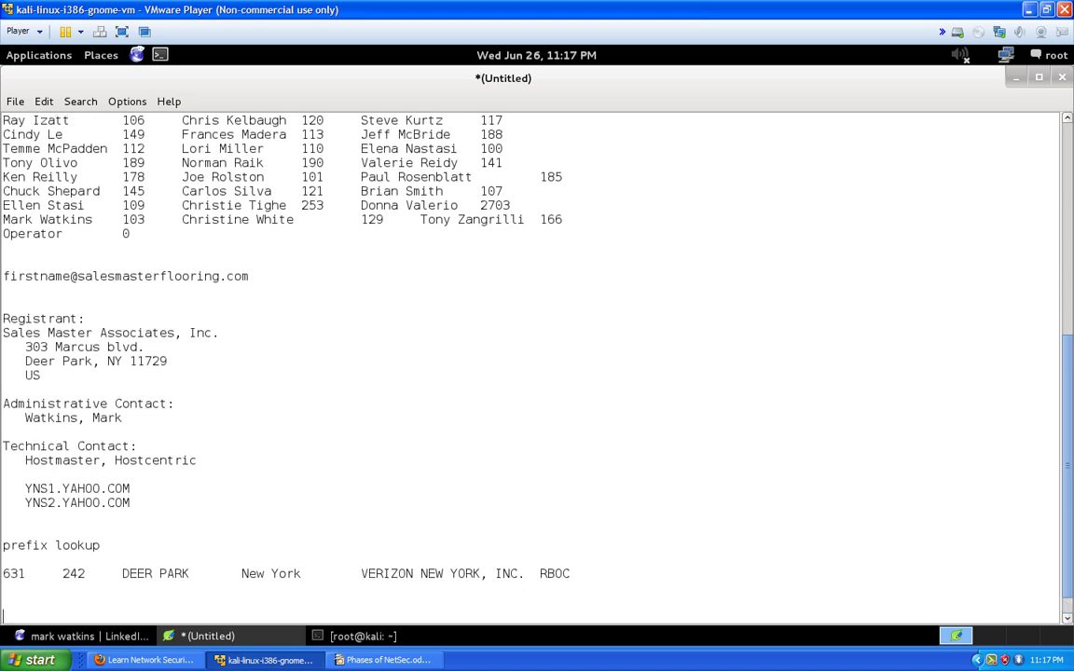
pyautogui.hotkey('ctrl', 'v')
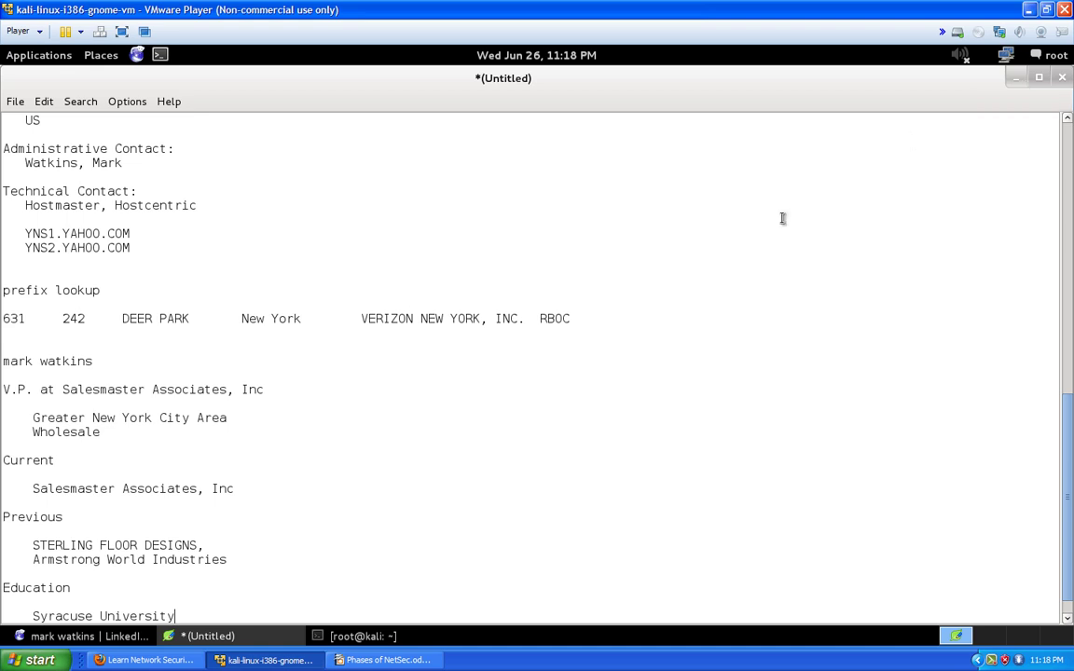
pyautogui.moveTo(130, 432); pyautogui.dragTo(35, 432)
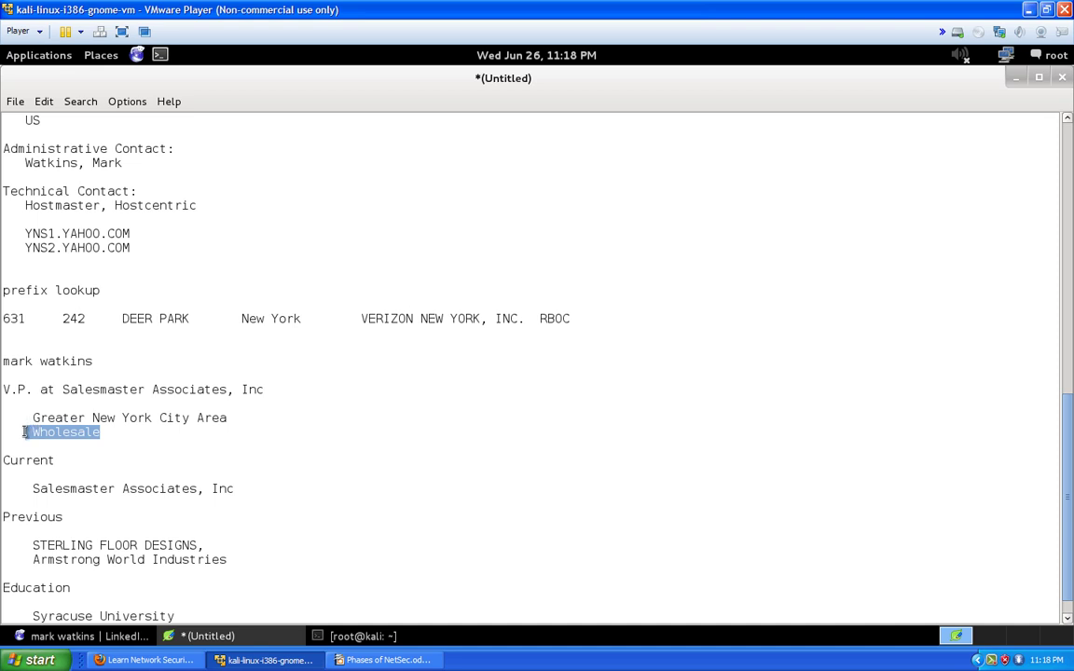
pyautogui.click(96, 432)
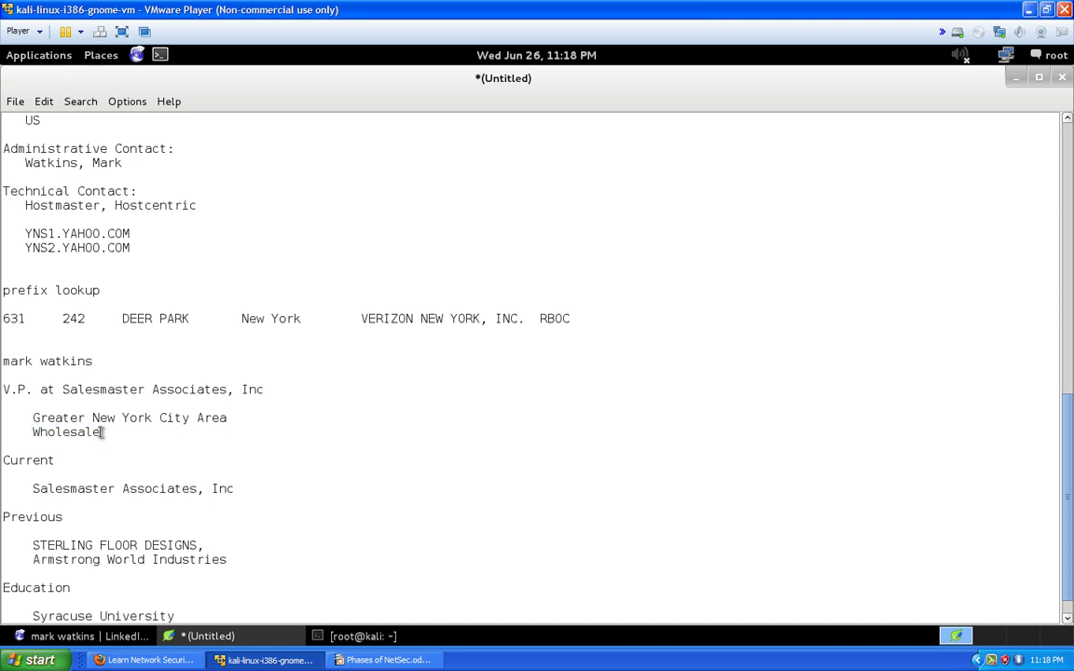
pyautogui.moveTo(97, 432); pyautogui.dragTo(33, 431)
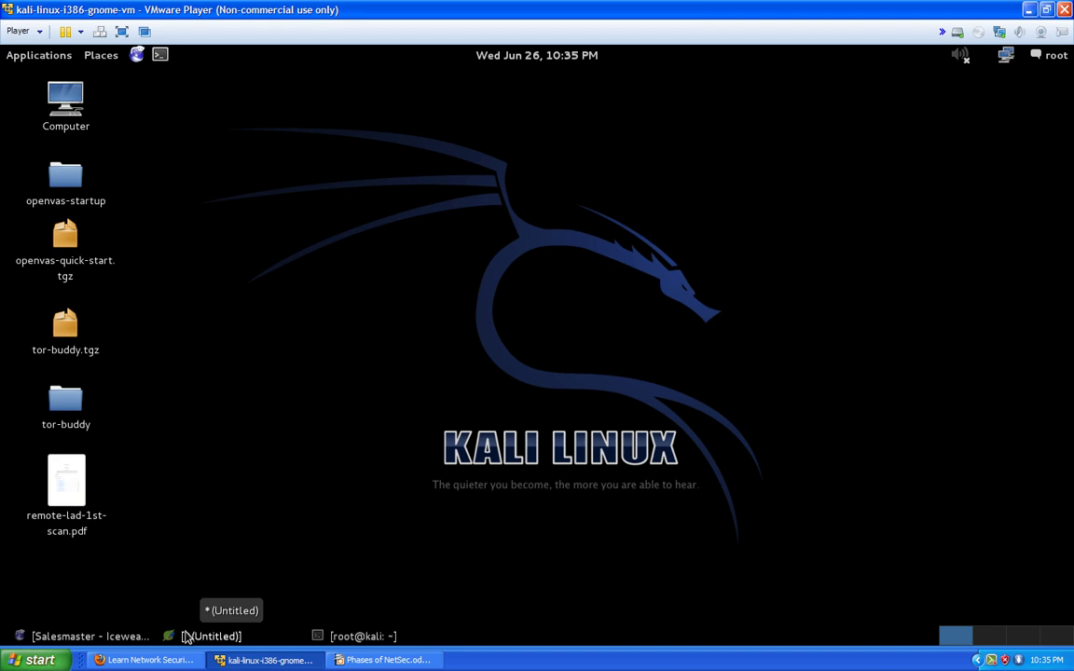
# Copy the direct dial phone number from the untitled gedit notes, then minimize gedit
pyautogui.click(136, 638)
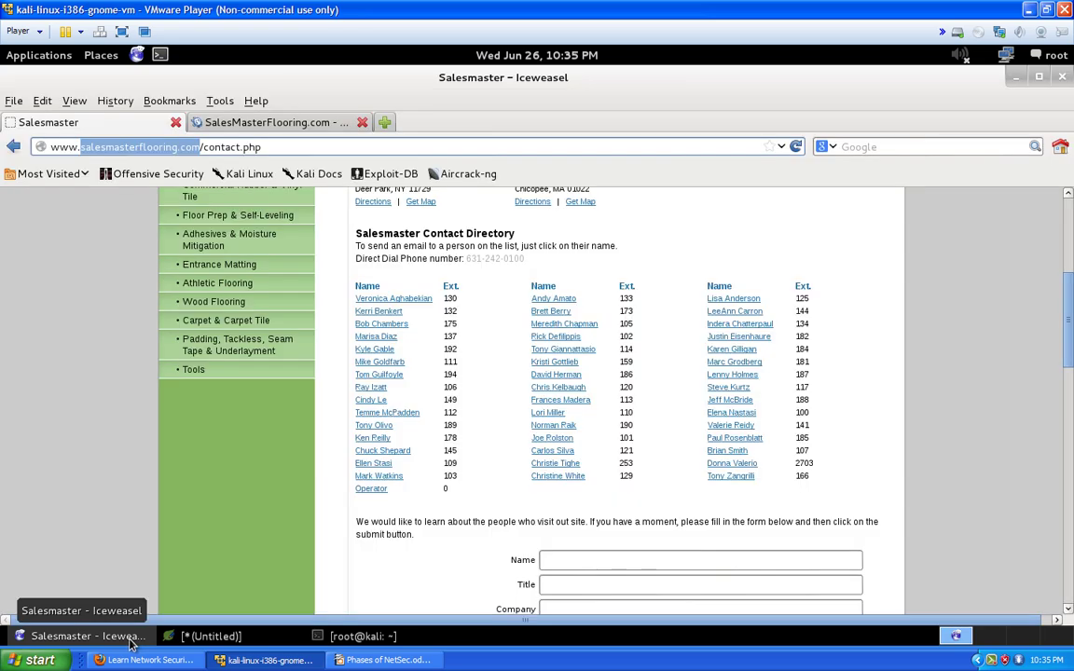
pyautogui.click(220, 638)
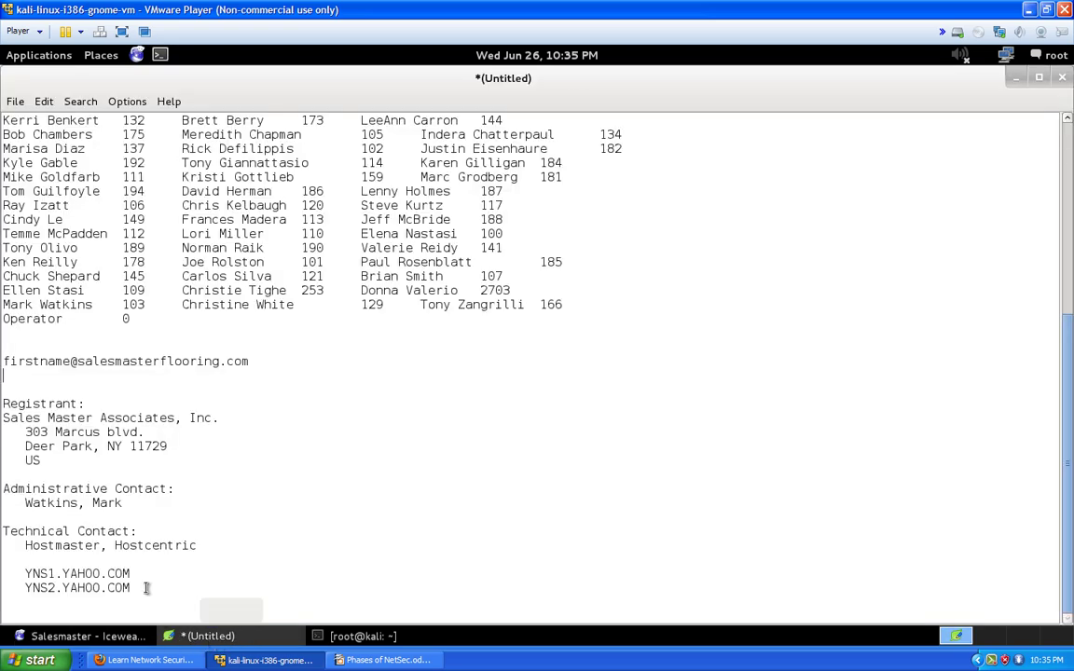
pyautogui.scroll(7, 149, 522)
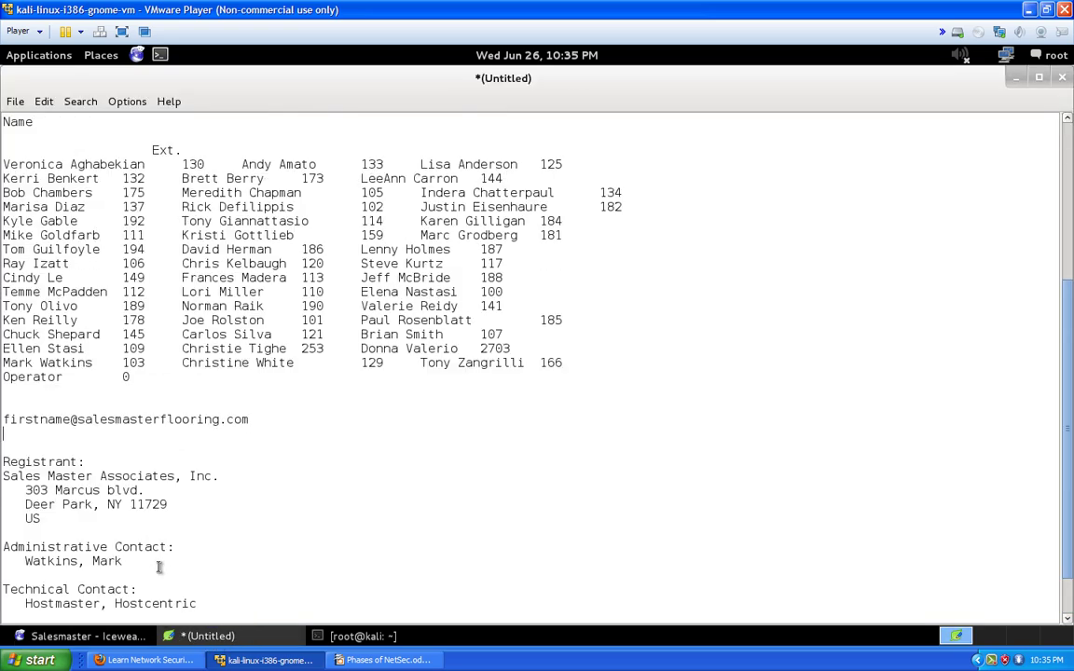
pyautogui.scroll(1, 159, 559)
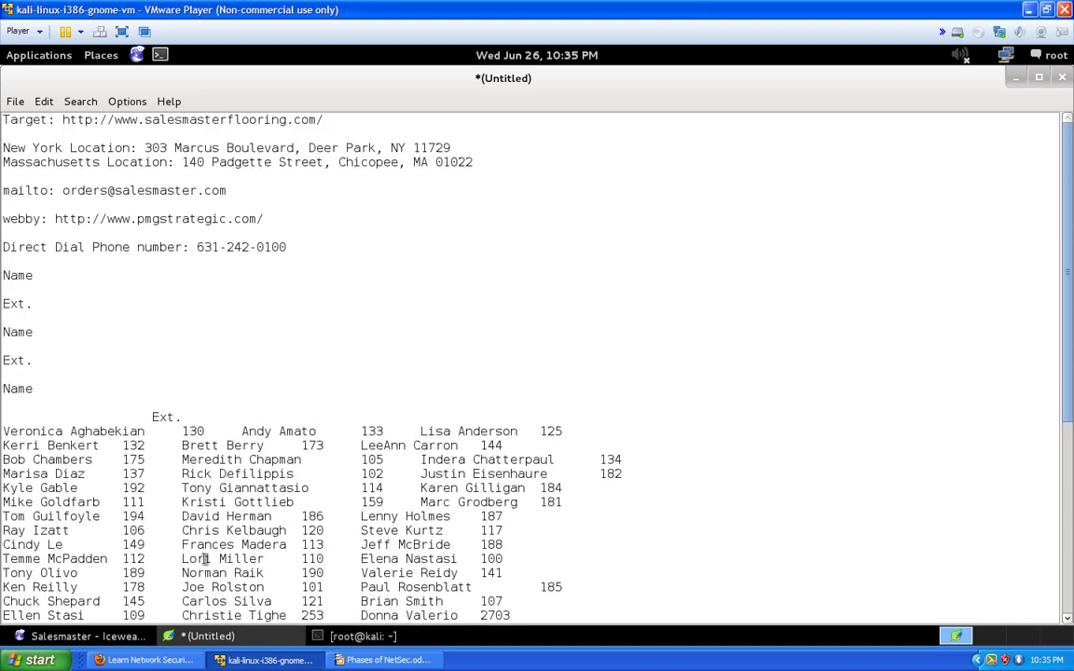
pyautogui.moveTo(295, 246); pyautogui.dragTo(200, 247)
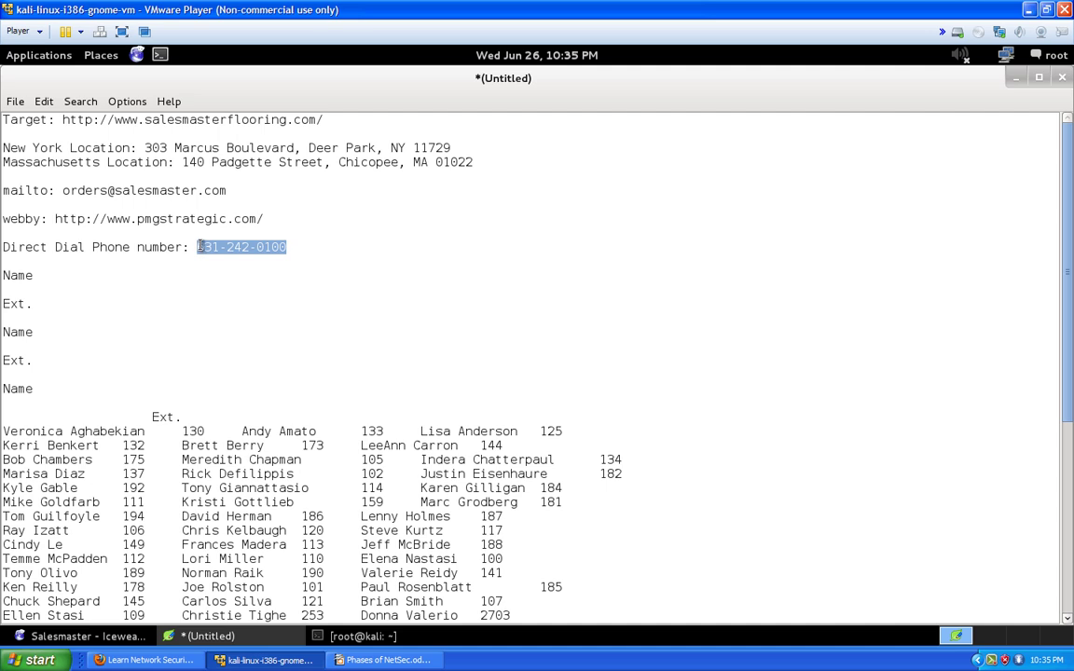
pyautogui.rightClick(202, 246)
pyautogui.click(227, 276)
pyautogui.click(1016, 78)
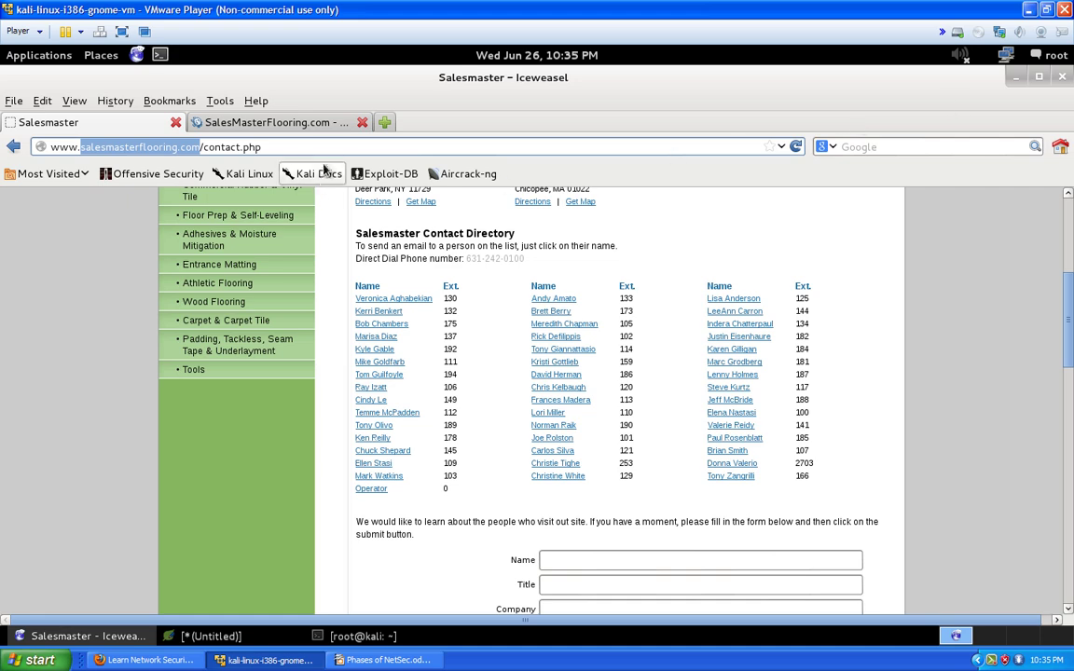
# Replace the second tab's whois page with a Google search for the copied direct dial number
pyautogui.click(299, 125)
pyautogui.hotkey('ctrl', 'l')
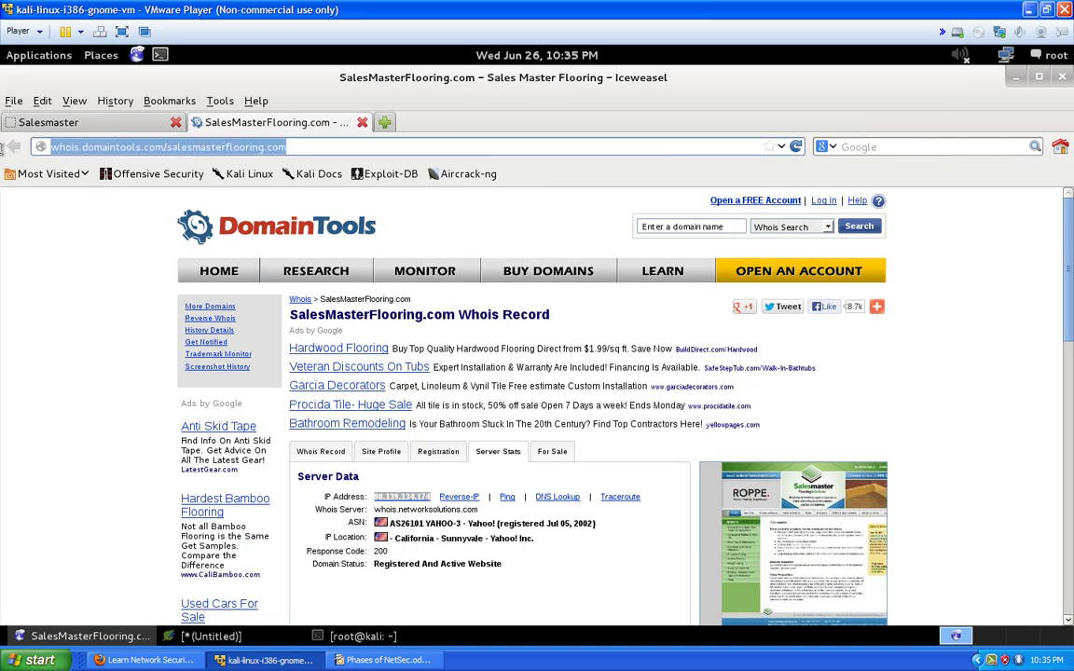
pyautogui.write('google.com/')
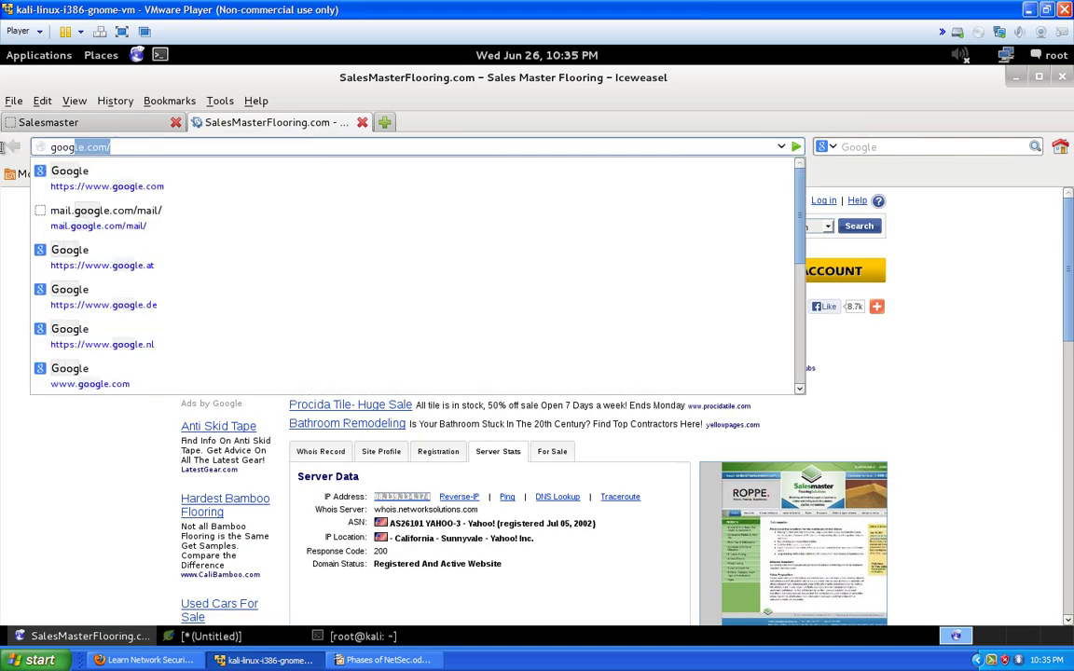
pyautogui.press('Return')
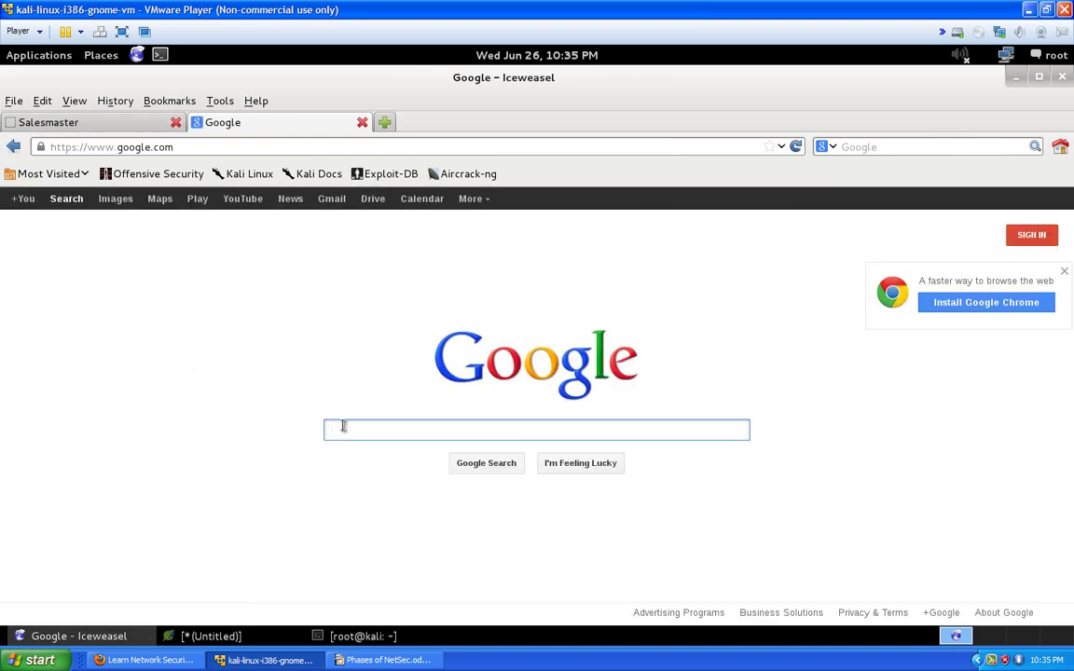
pyautogui.hotkey('ctrl', 'v')
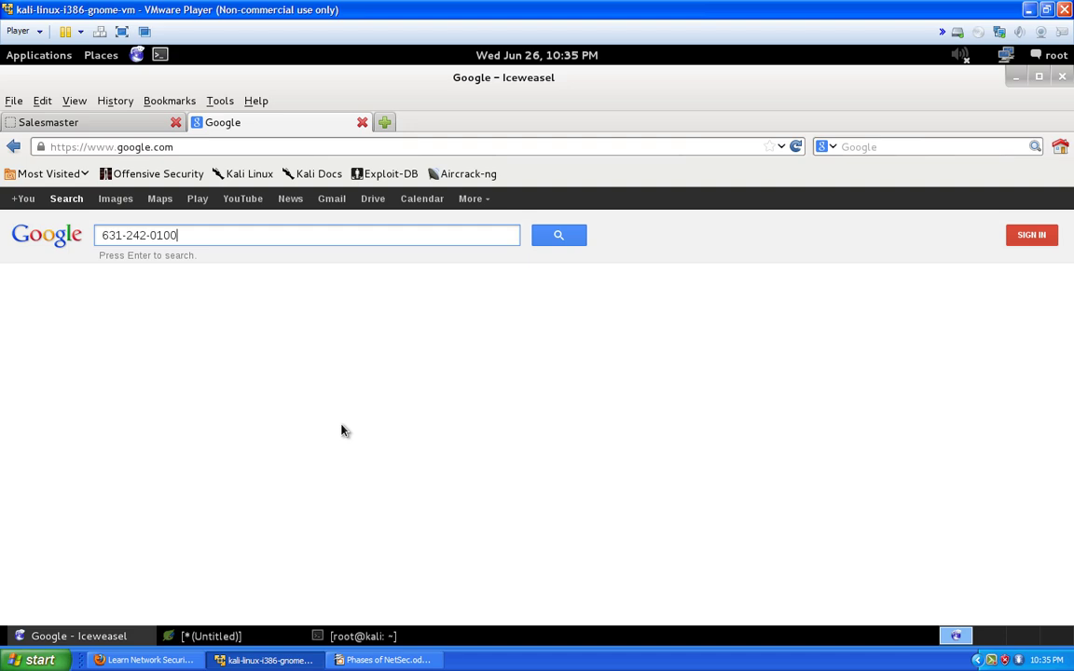
pyautogui.press('Return')
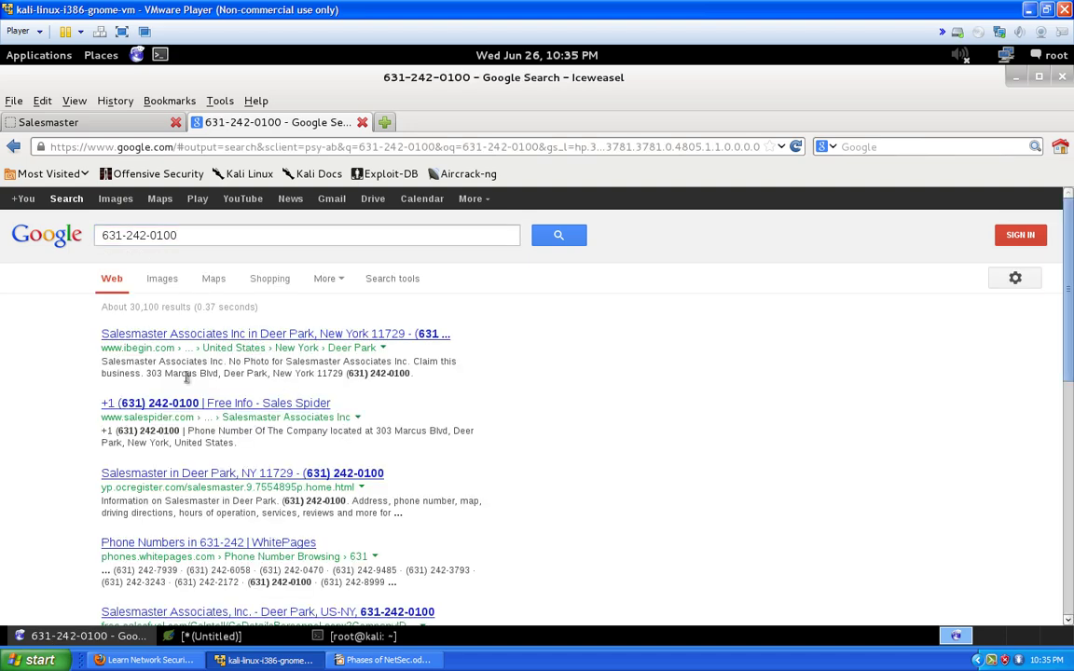
# Scroll through the roughly 30,100 results, mostly Salesmaster Associates directory listings
pyautogui.scroll(-2, 175, 387)
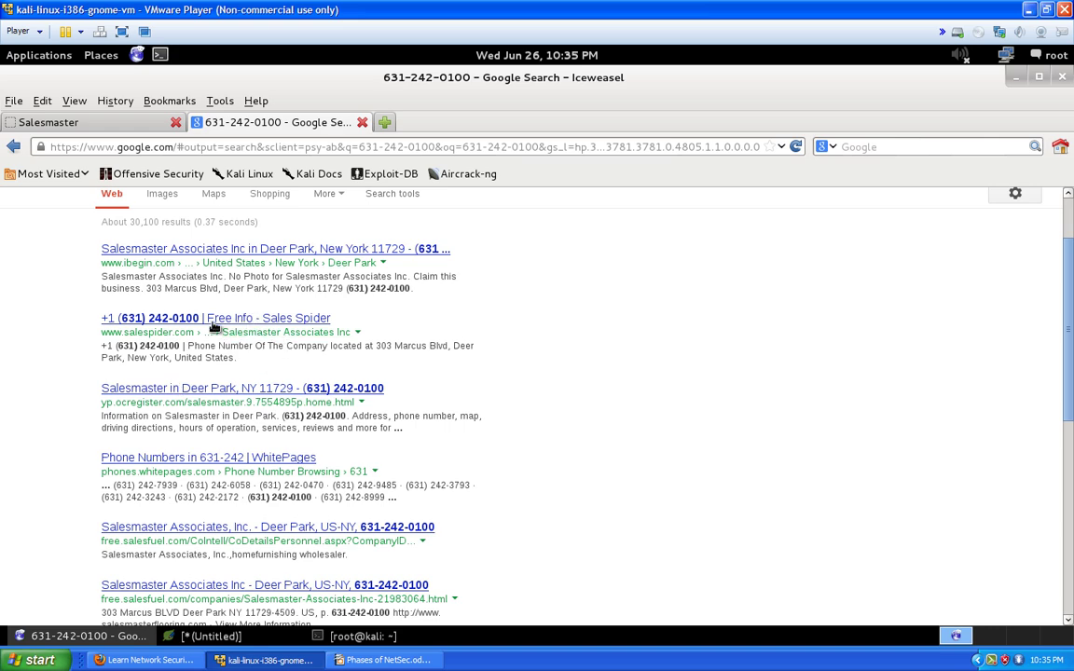
pyautogui.scroll(-1, 166, 327)
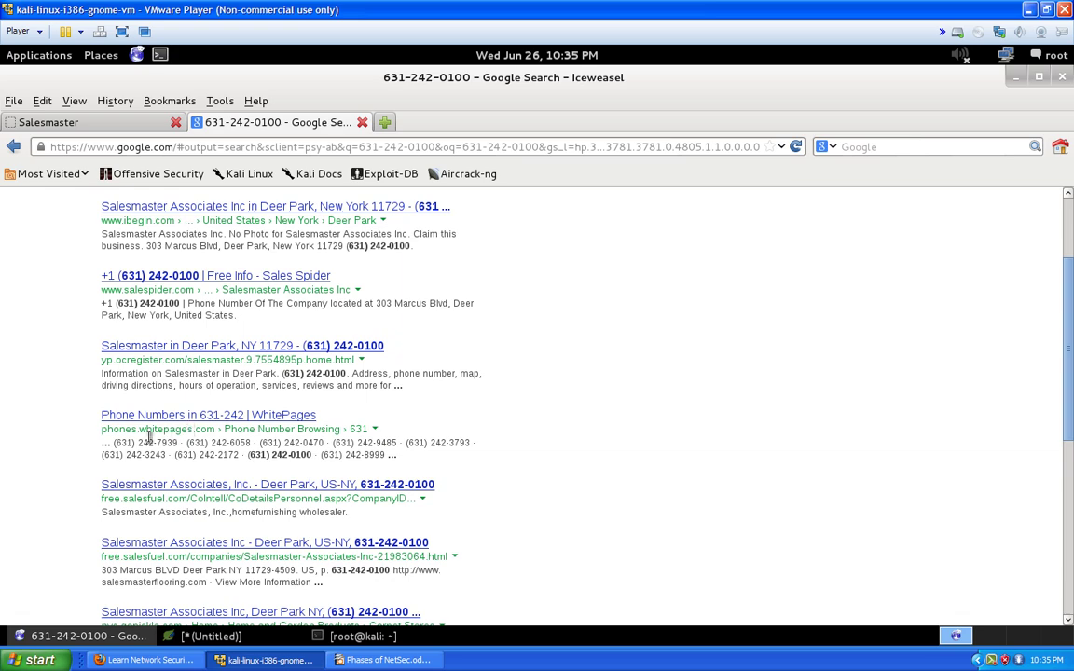
pyautogui.scroll(-1, 149, 438)
pyautogui.scroll(-2, 112, 383)
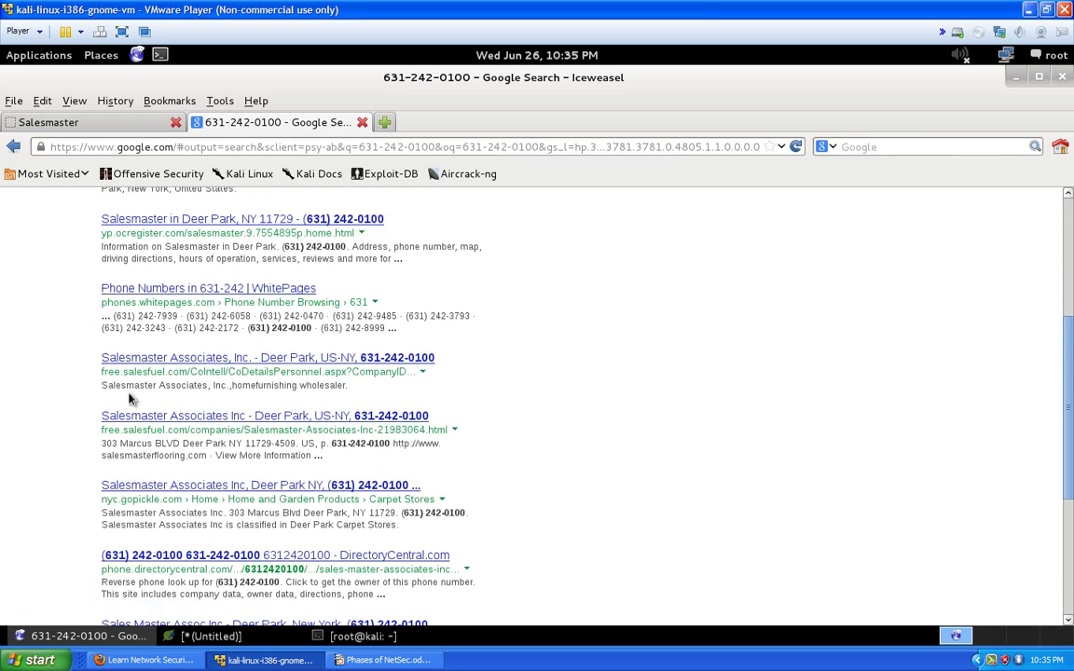
pyautogui.scroll(-2, 116, 406)
pyautogui.scroll(-1, 139, 438)
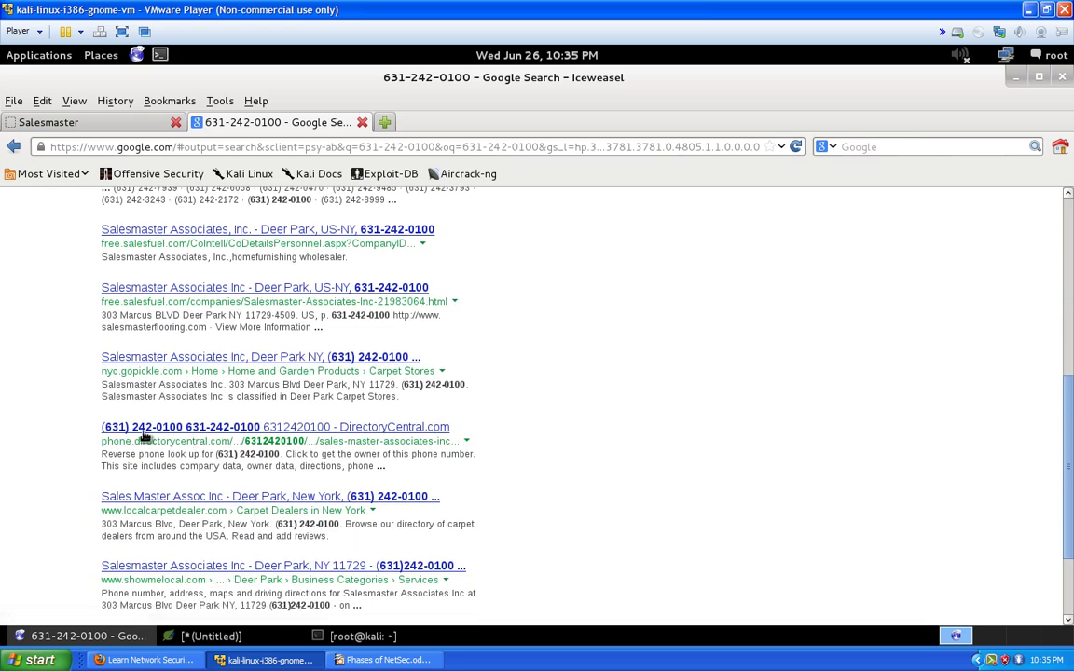
pyautogui.scroll(-2, 283, 447)
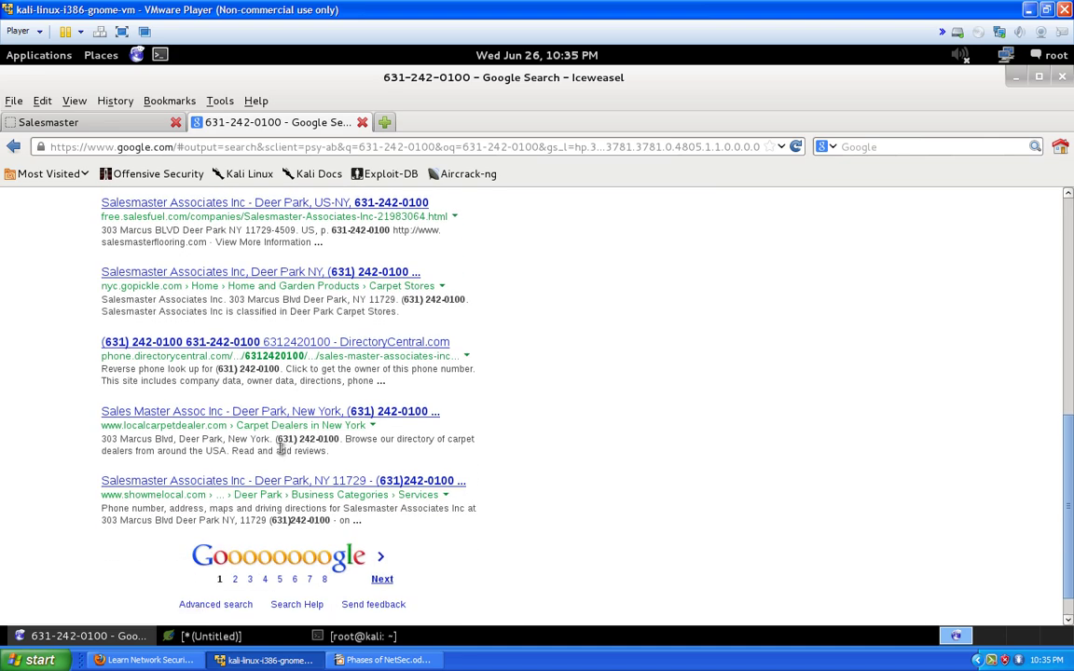
pyautogui.scroll(10, 279, 450)
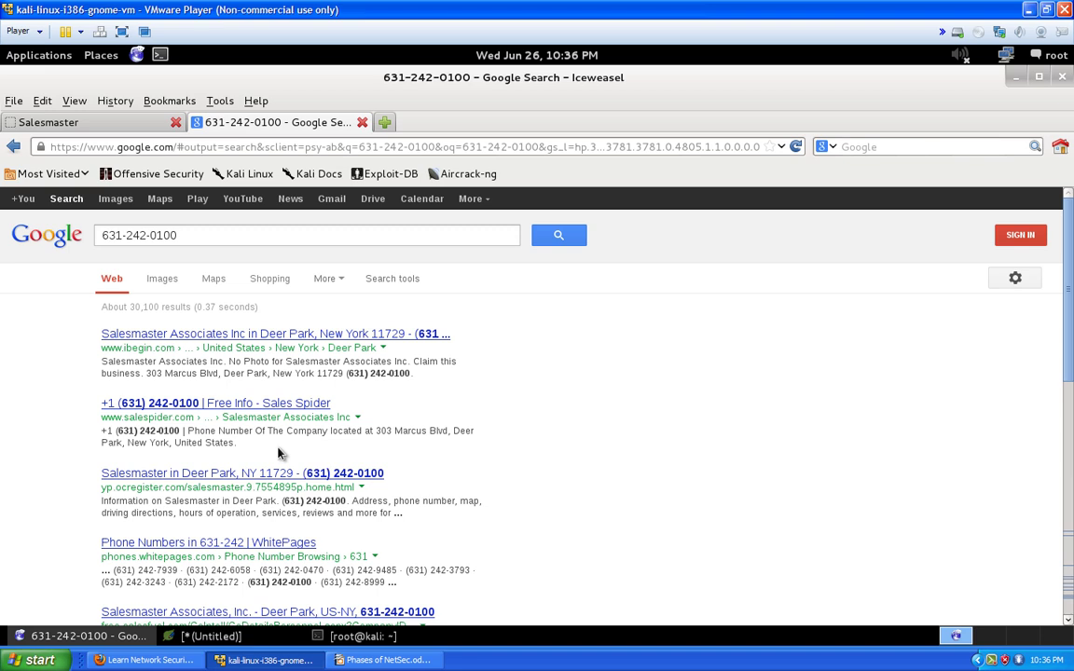
# Replace the phone-number query in Google with 'prefix lookup' and browse the results
pyautogui.click(382, 152)
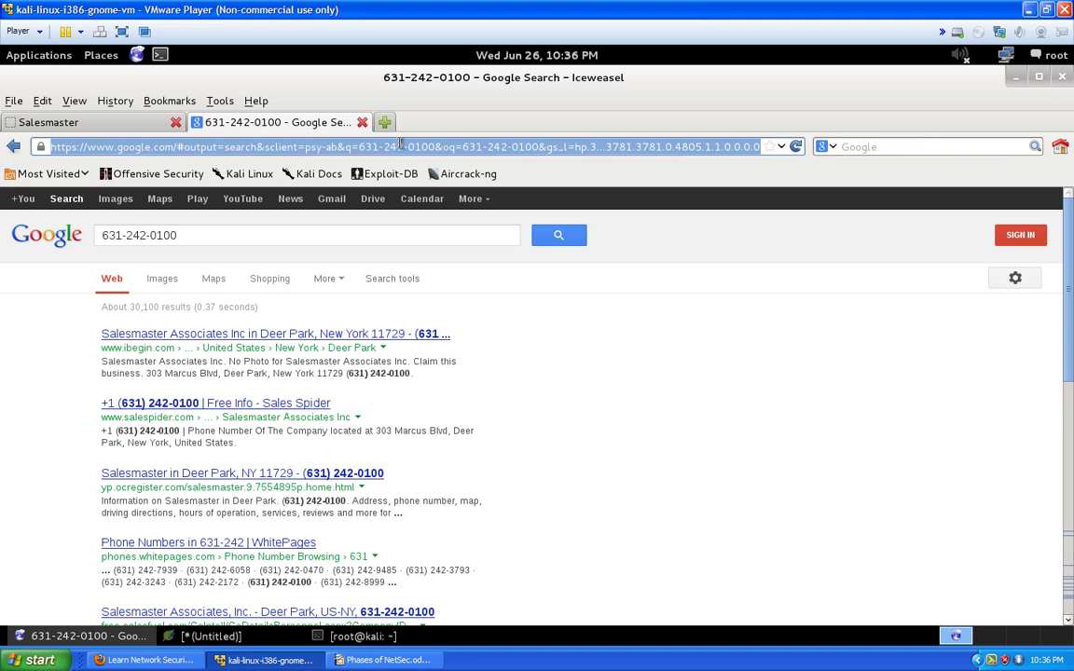
pyautogui.click(130, 239)
pyautogui.doubleClick(131, 238)
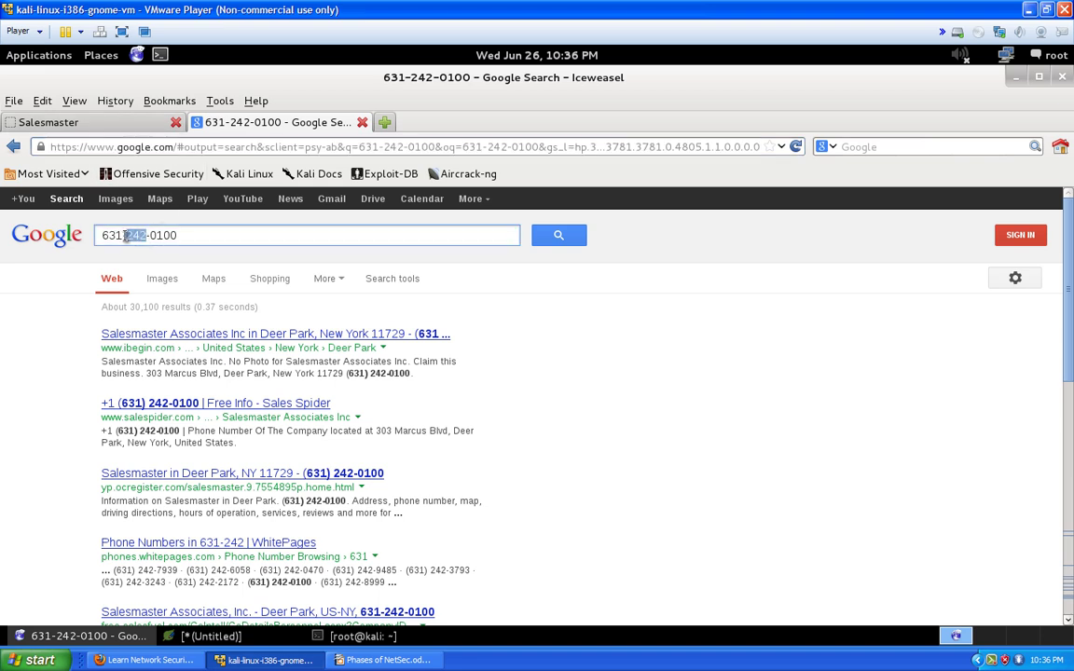
pyautogui.moveTo(124, 233); pyautogui.dragTo(176, 238)
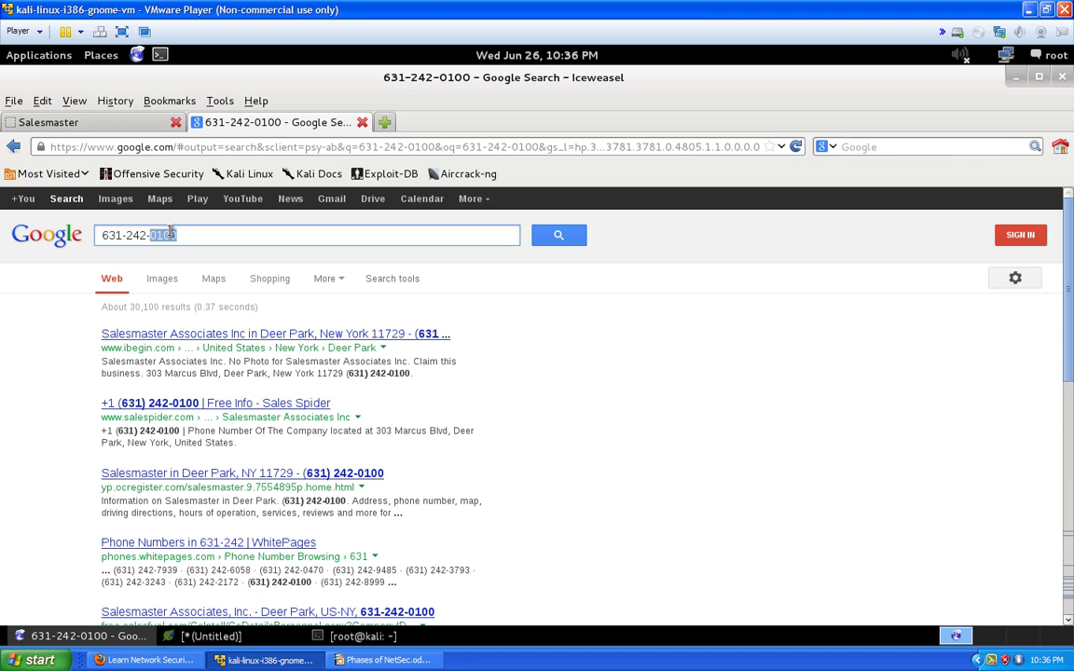
pyautogui.moveTo(146, 235); pyautogui.dragTo(2, 213)
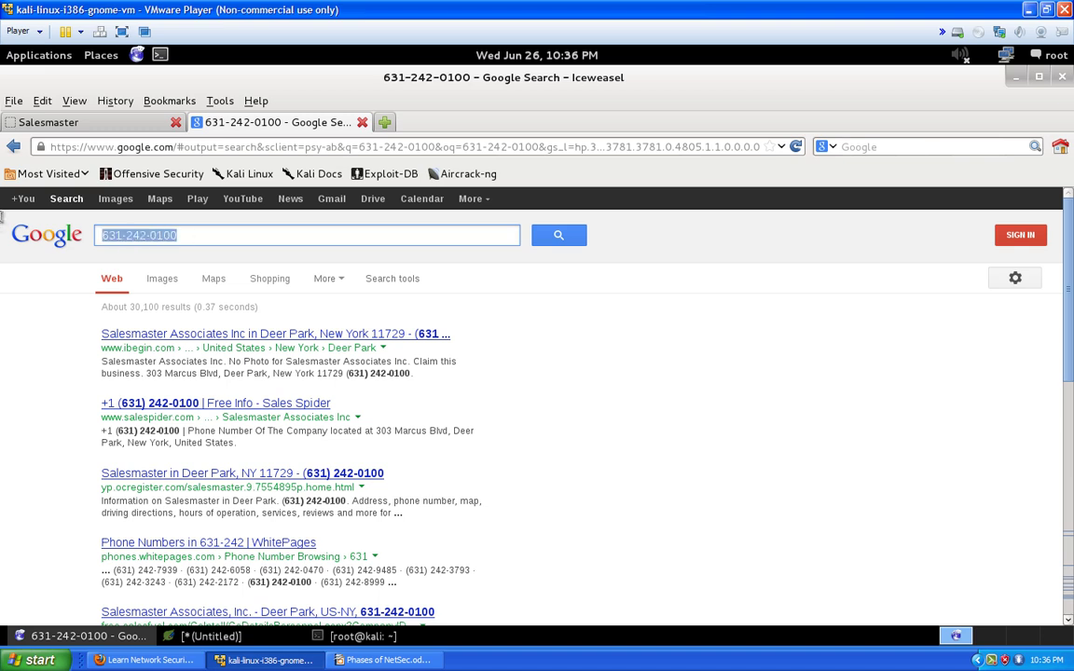
pyautogui.write('prefix loo')
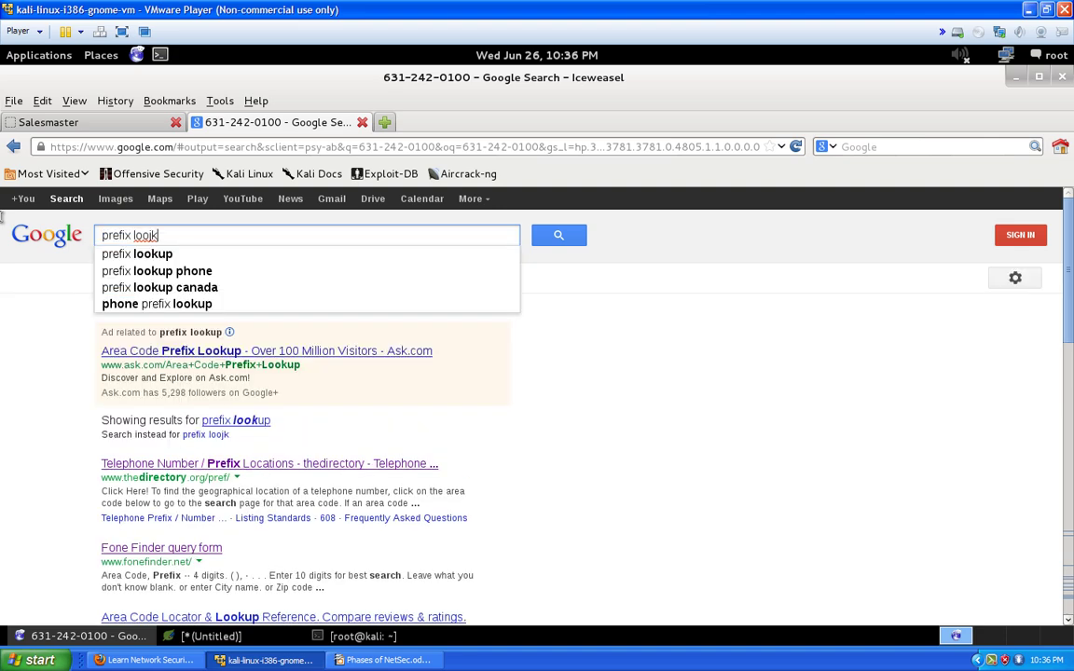
pyautogui.write('kup')
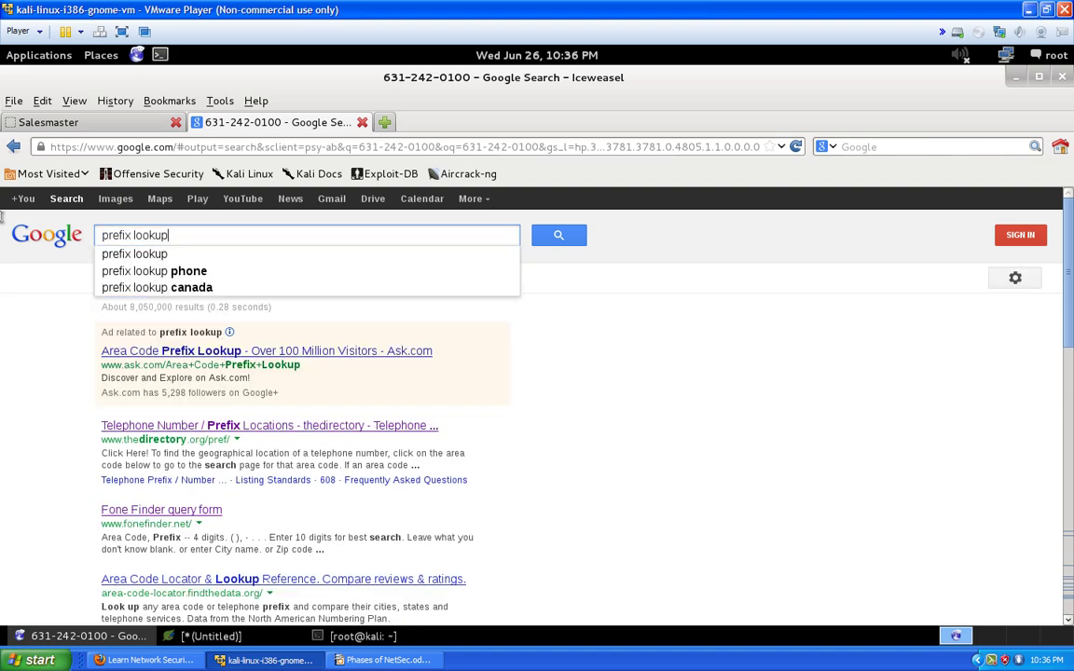
pyautogui.press('Return')
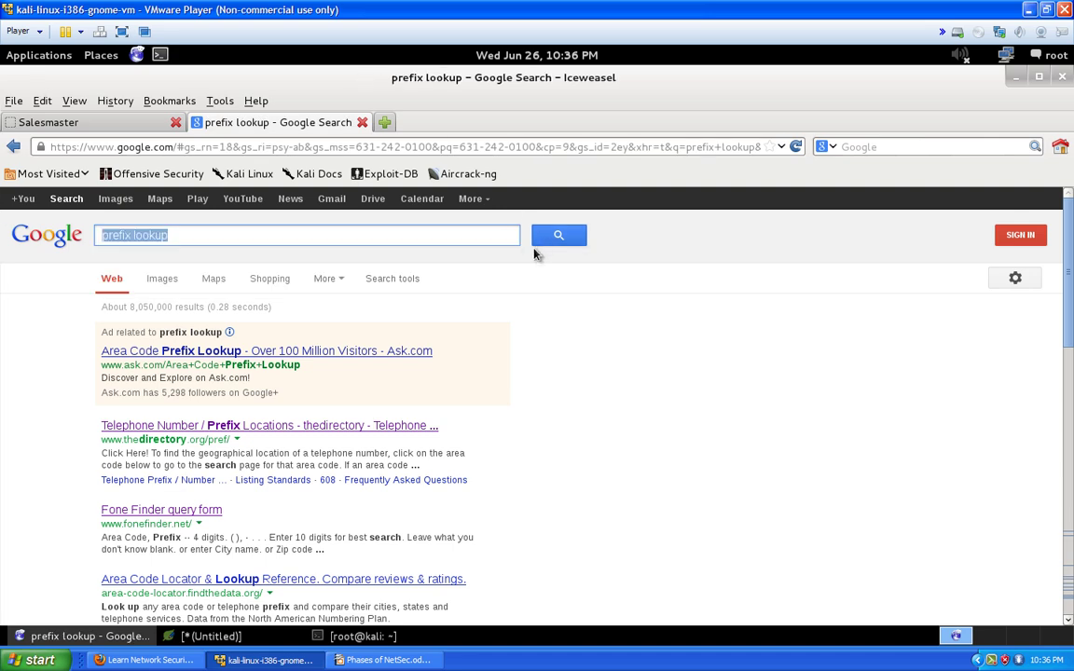
pyautogui.scroll(-1, 532, 250)
pyautogui.scroll(-1, 457, 385)
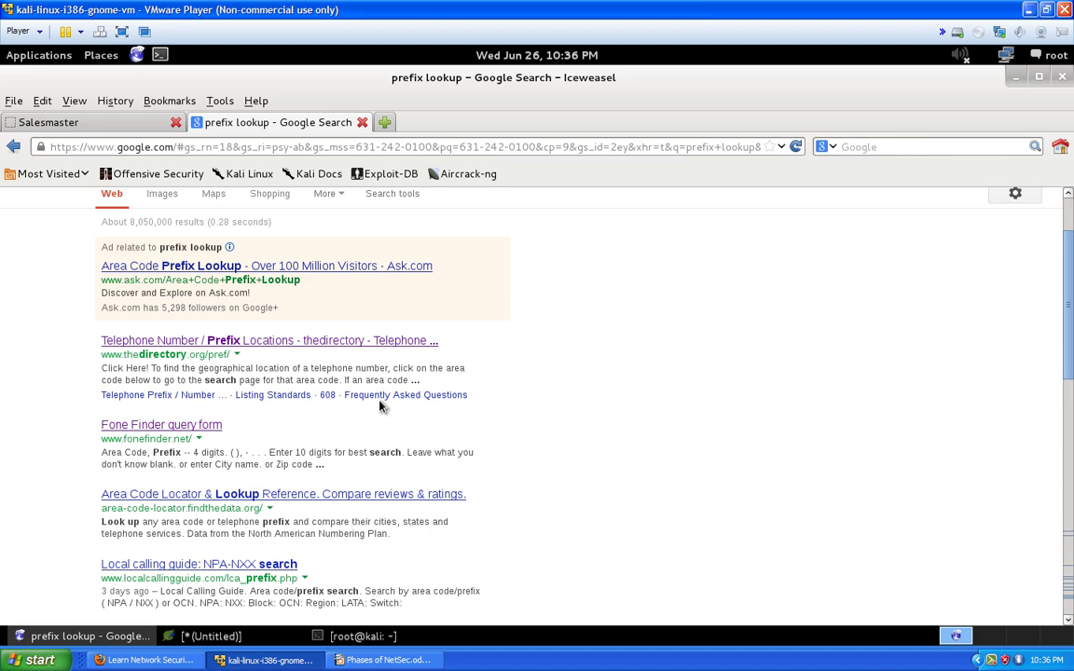
# Open the Fone Finder query form and paste the number's exchange digits from the notes
pyautogui.click(179, 429)
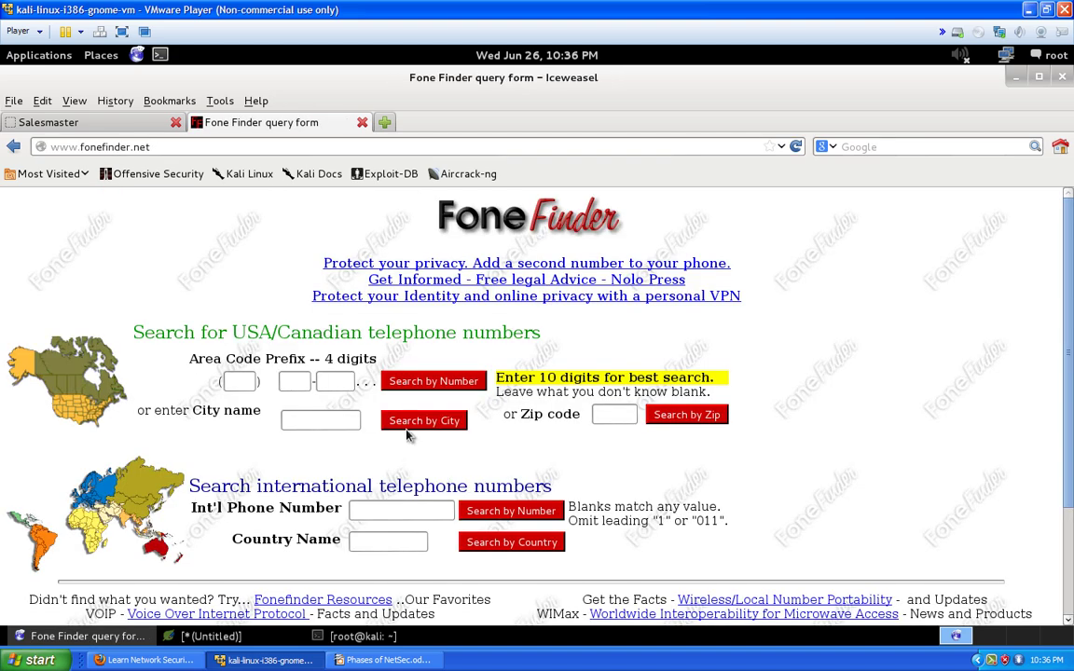
pyautogui.click(255, 381)
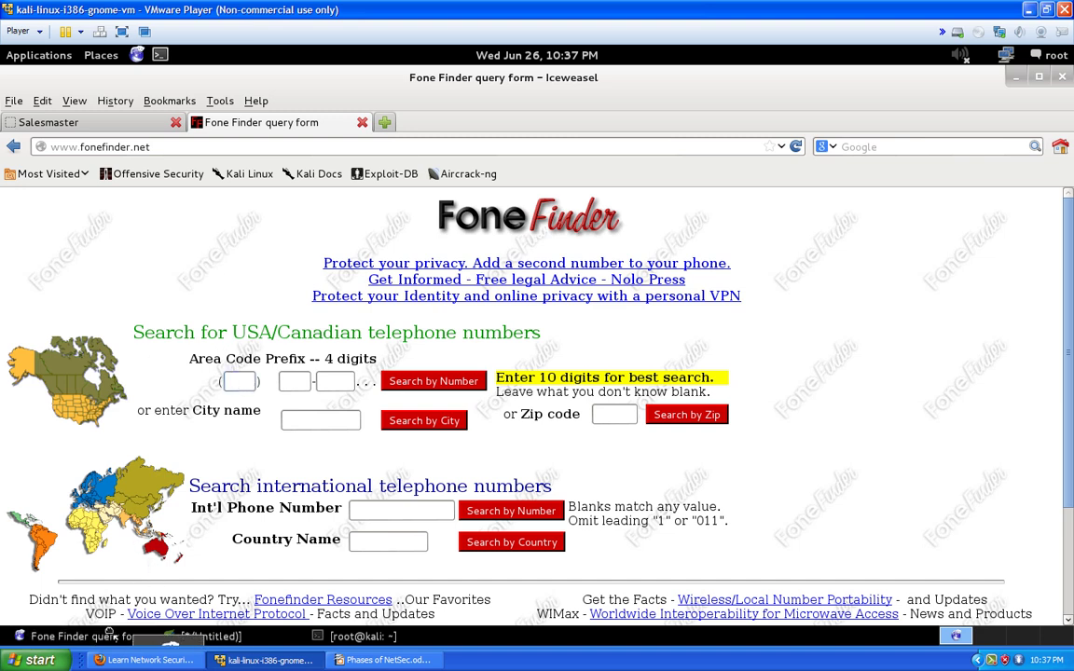
pyautogui.click(178, 638)
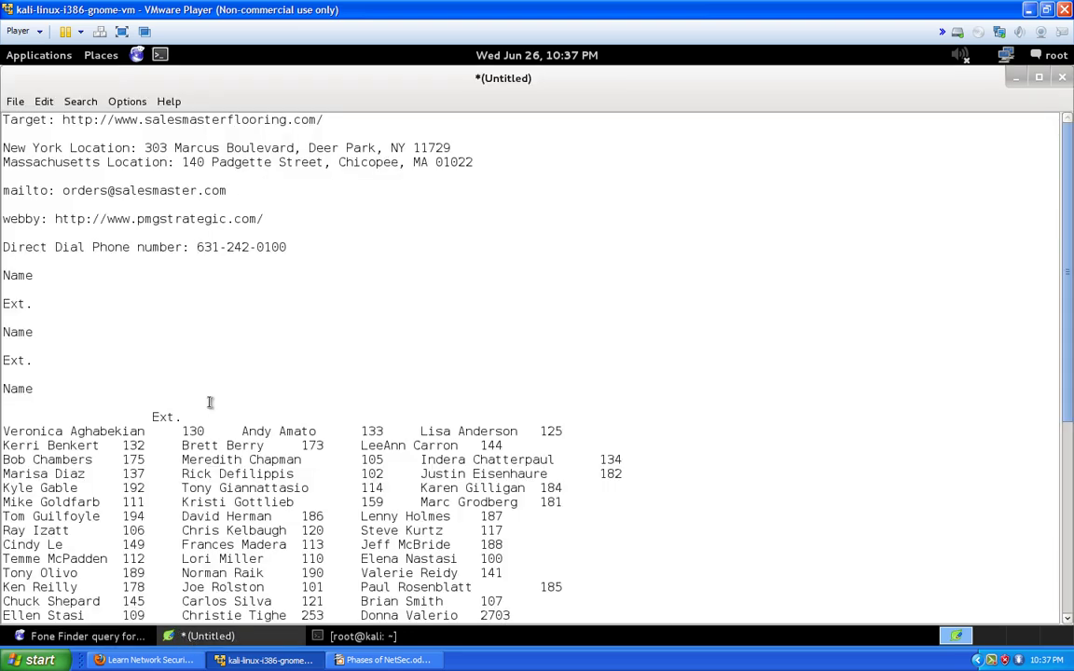
pyautogui.scroll(-3, 235, 269)
pyautogui.scroll(3, 231, 269)
pyautogui.moveTo(226, 248); pyautogui.dragTo(246, 249)
pyautogui.rightClick(239, 250)
pyautogui.click(269, 282)
pyautogui.click(79, 636)
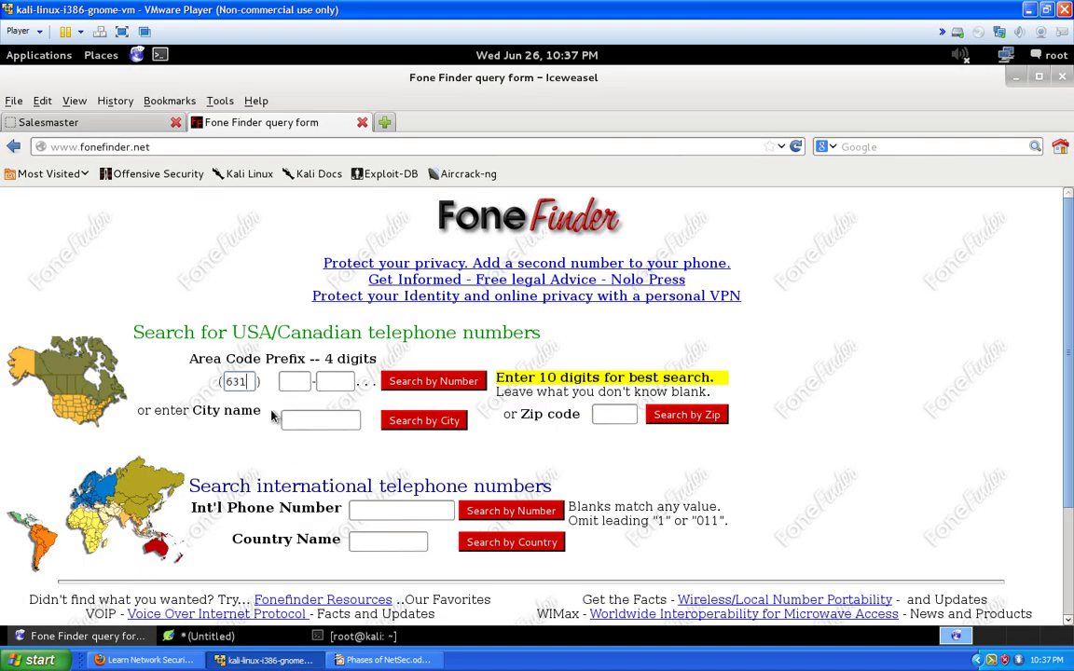
pyautogui.click(297, 381)
pyautogui.hotkey('ctrl', 'v')
pyautogui.press('Tab')
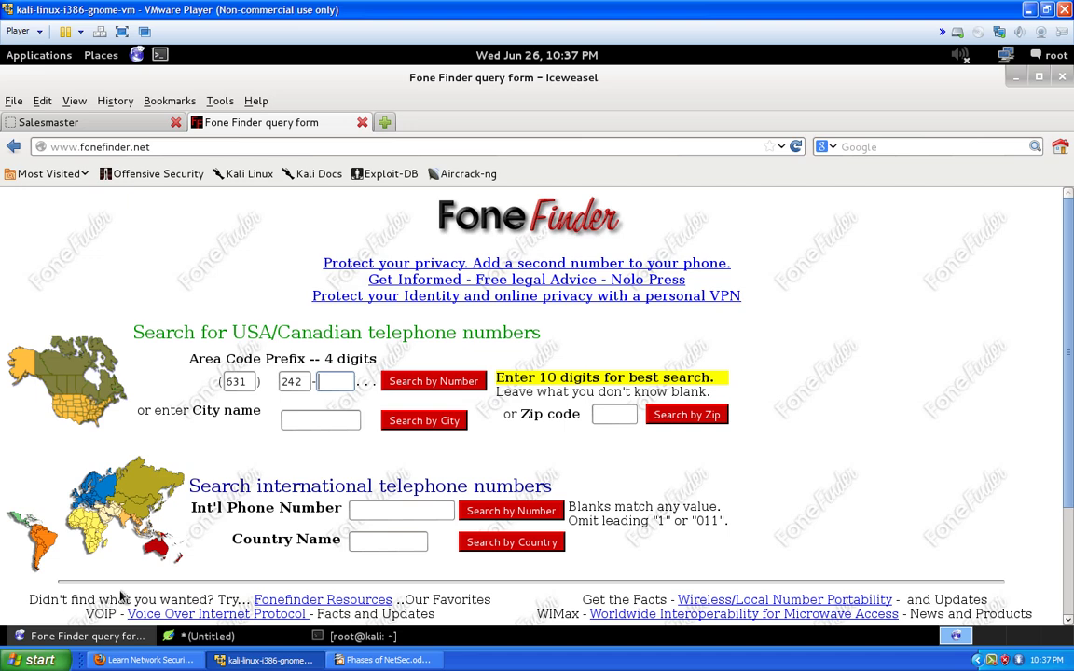
# Copy the number's last four digits into Fone Finder and run the lookup
pyautogui.click(193, 636)
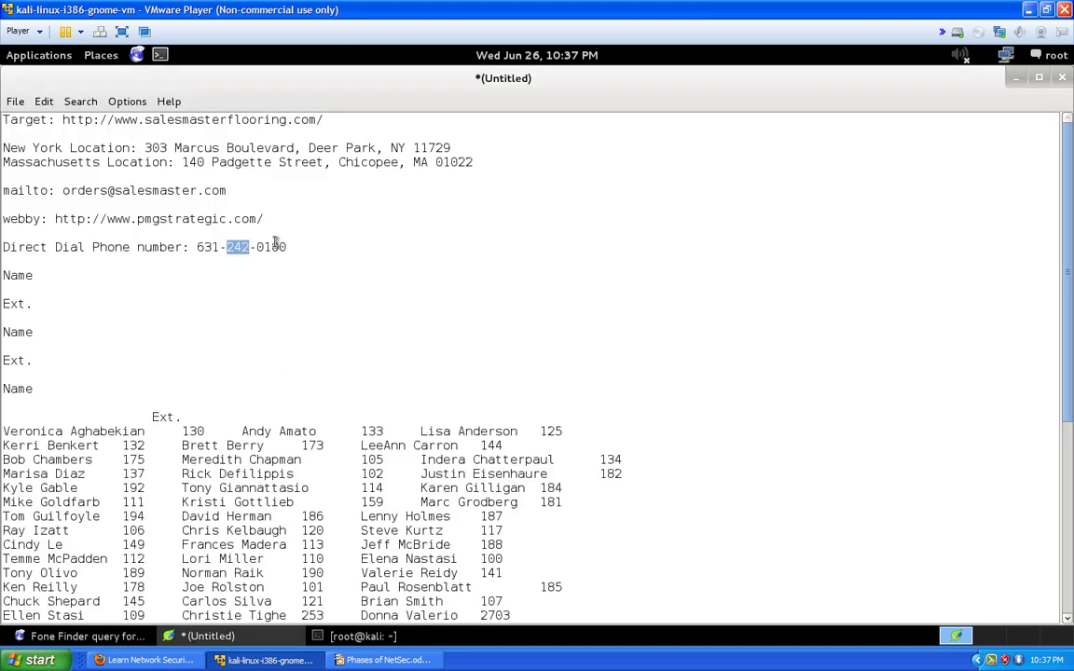
pyautogui.moveTo(287, 247); pyautogui.dragTo(259, 246)
pyautogui.rightClick(259, 246)
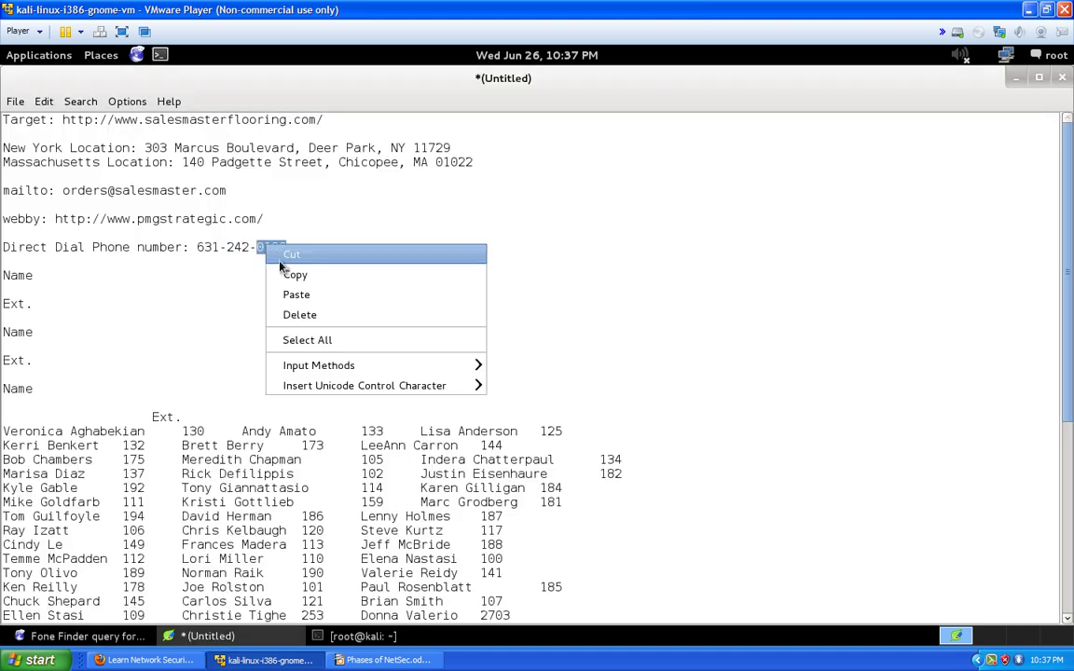
pyautogui.click(284, 272)
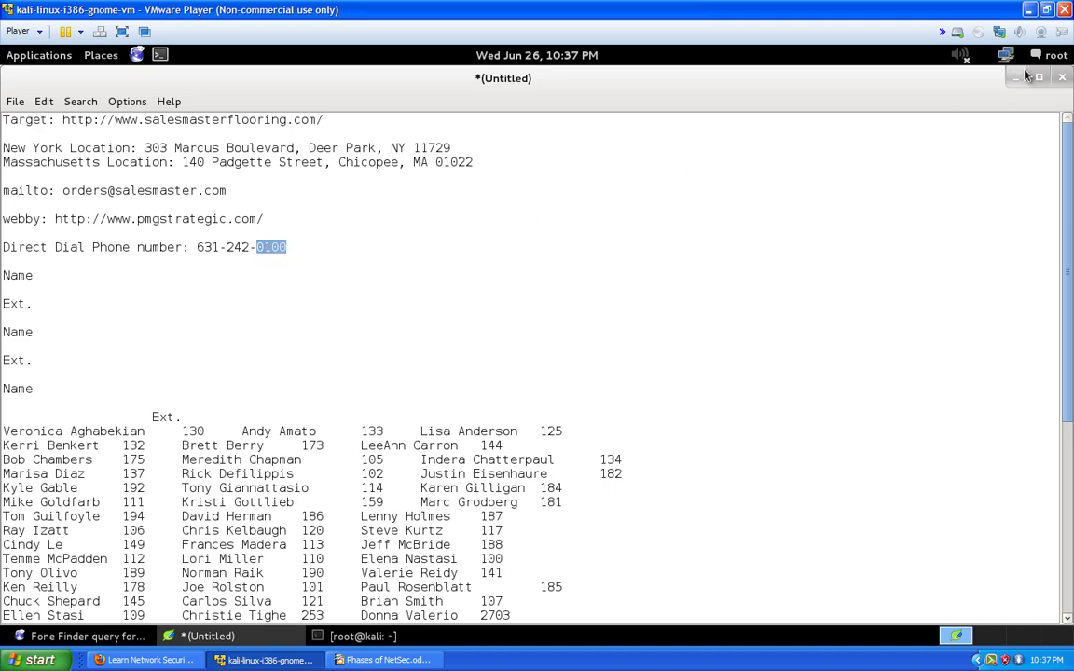
pyautogui.hotkey('alt', 'Tab')
pyautogui.click(343, 382)
pyautogui.rightClick(344, 382)
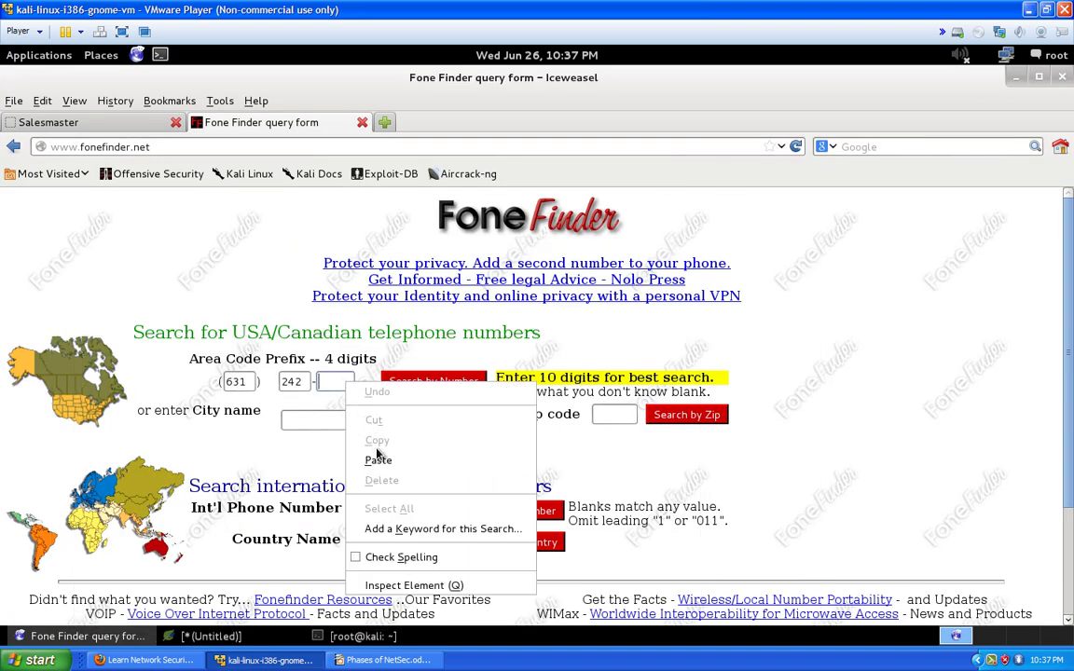
pyautogui.click(378, 457)
pyautogui.click(433, 382)
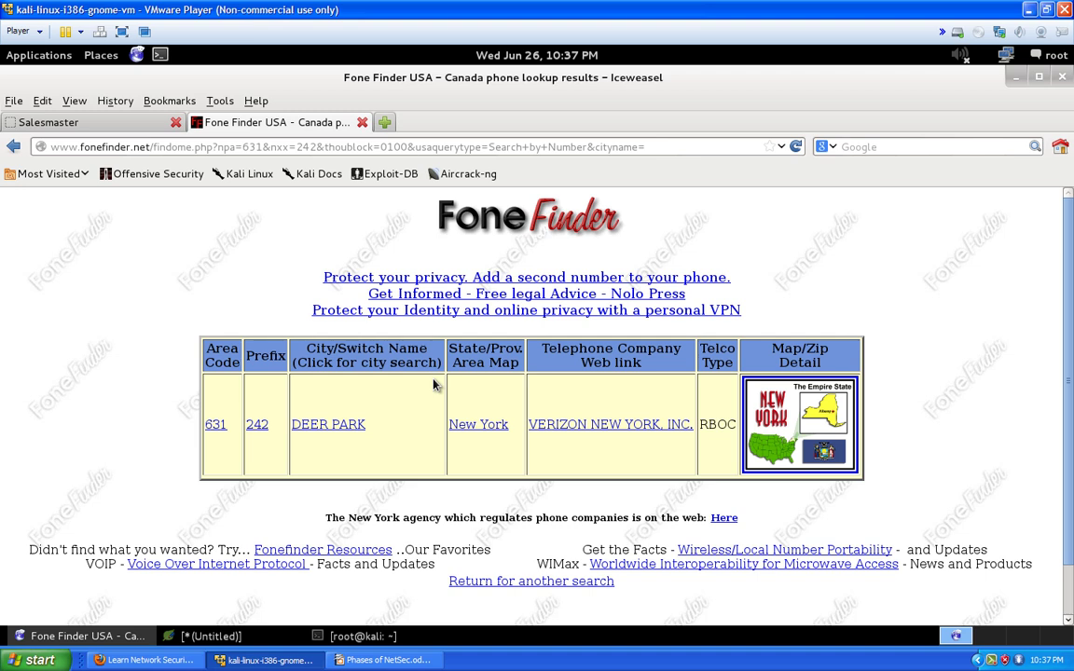
# Add a 'prefix lookup' heading at the end of the recon notes
pyautogui.click(222, 636)
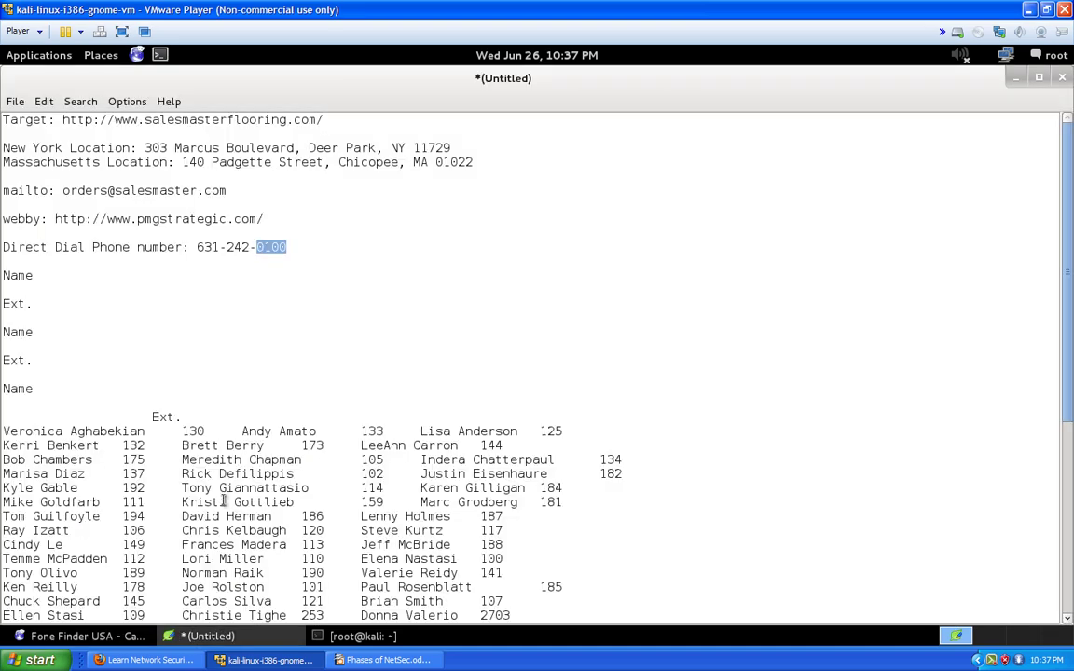
pyautogui.scroll(-6, 432, 546)
pyautogui.moveTo(242, 573); pyautogui.dragTo(265, 583)
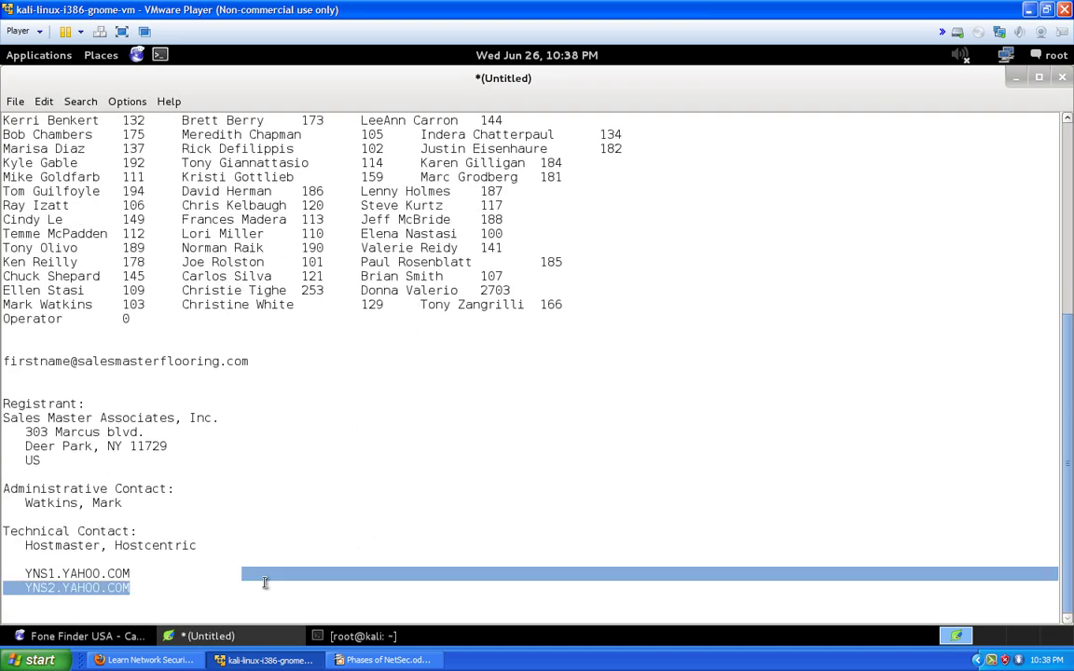
pyautogui.click(196, 582)
pyautogui.press('Return')
pyautogui.press('Return')
pyautogui.press('Return')
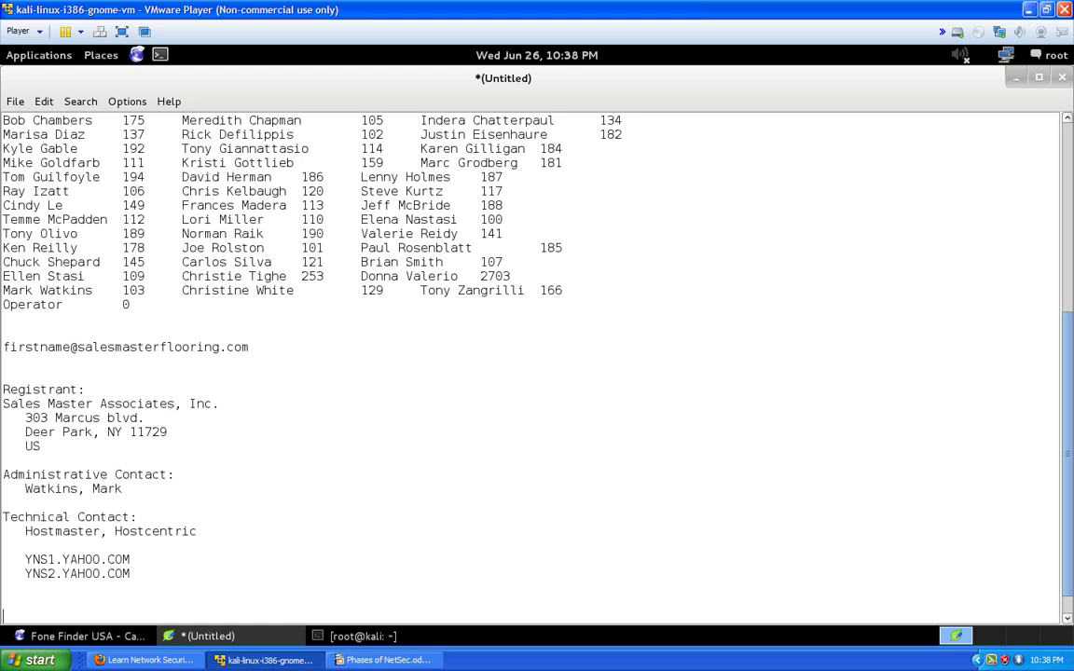
pyautogui.write('prefix lookup')
pyautogui.press('Return')
pyautogui.press('Return')
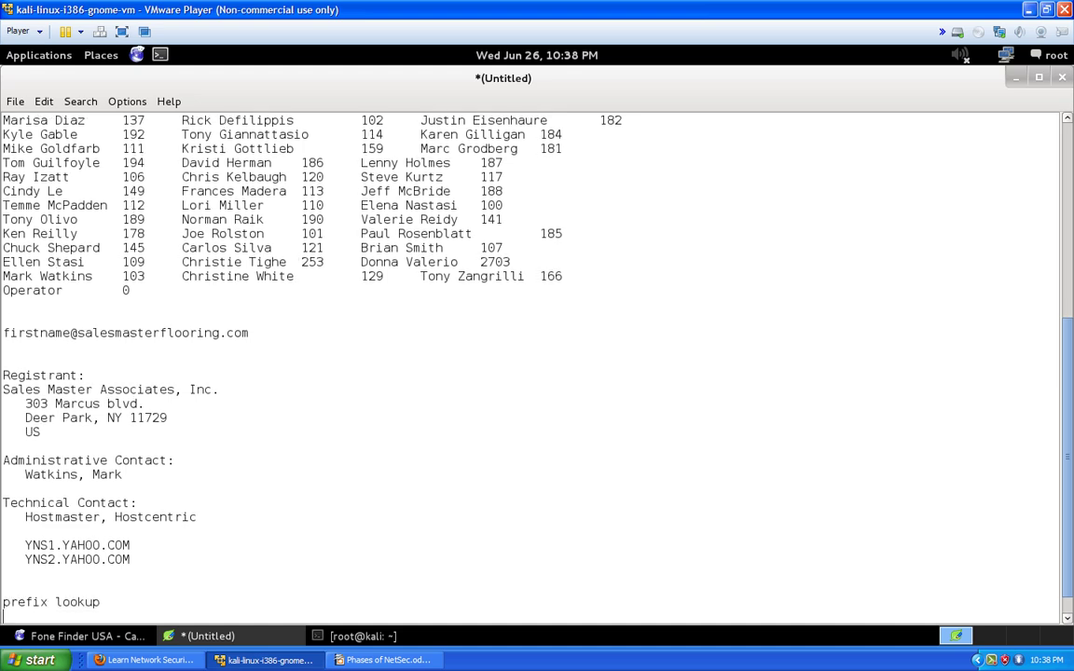
# Copy the DEER PARK Verizon result row from Fone Finder
pyautogui.hotkey('alt', 'Tab')
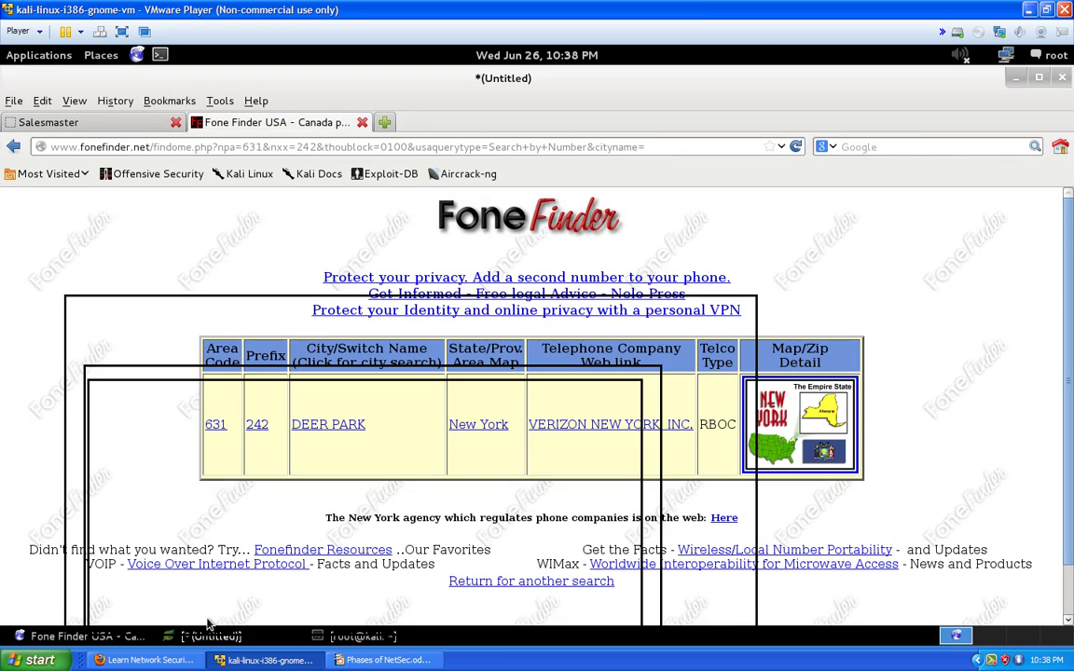
pyautogui.moveTo(736, 424); pyautogui.dragTo(171, 389)
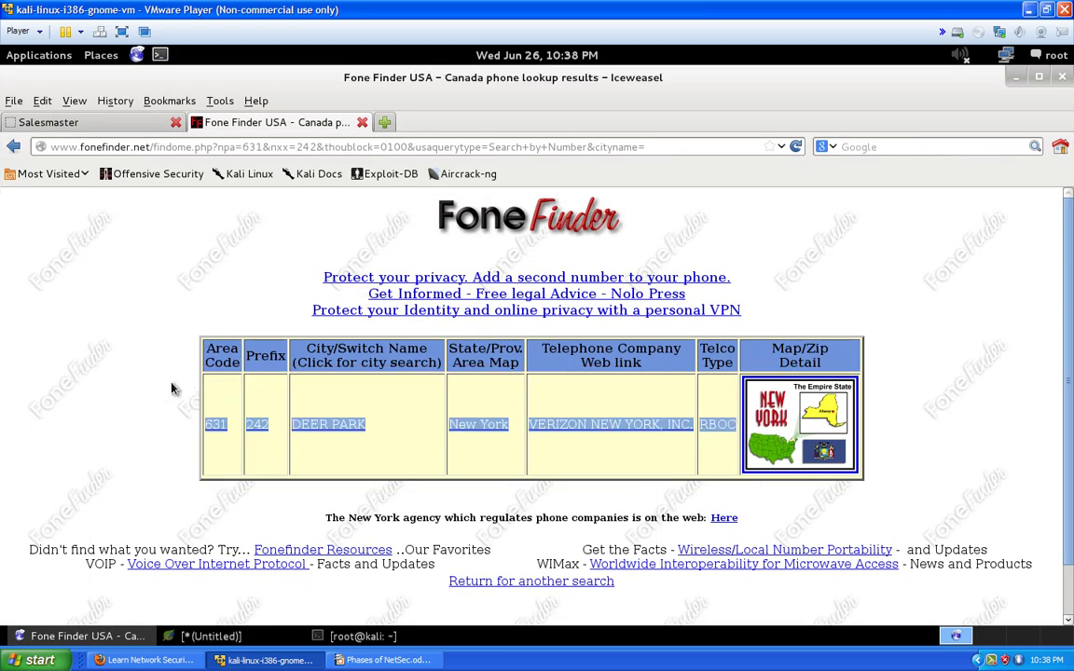
pyautogui.rightClick(319, 425)
pyautogui.click(392, 544)
pyautogui.click(209, 636)
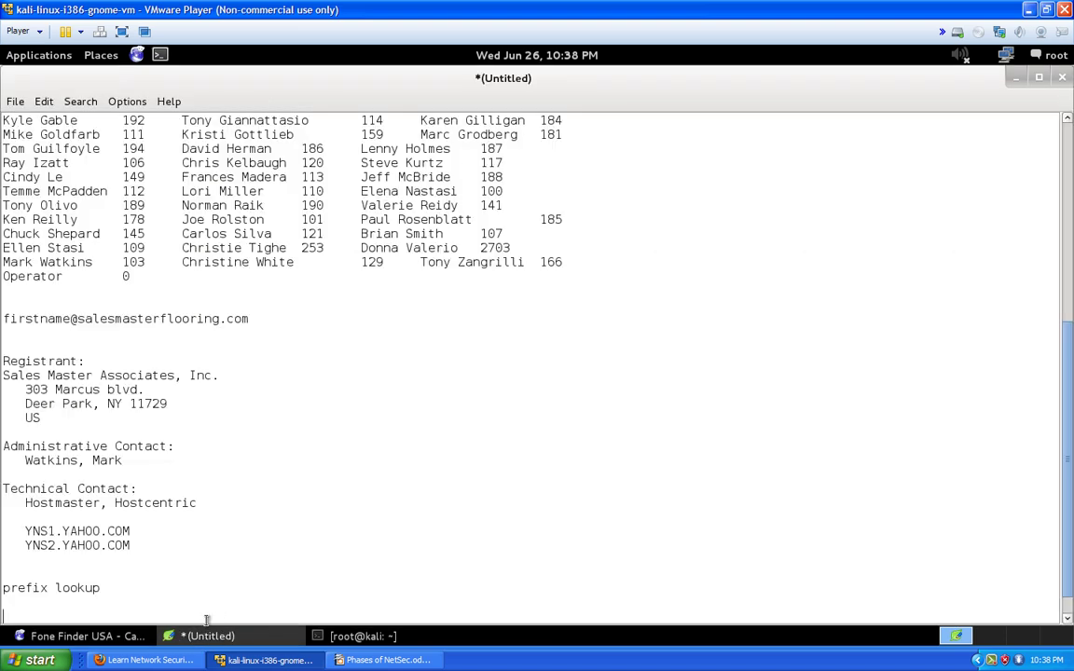
# Paste the DEER PARK, Verizon New York row into the notes, then return to the Fone Finder results
pyautogui.hotkey('ctrl', 'v')
pyautogui.scroll(-1, 352, 530)
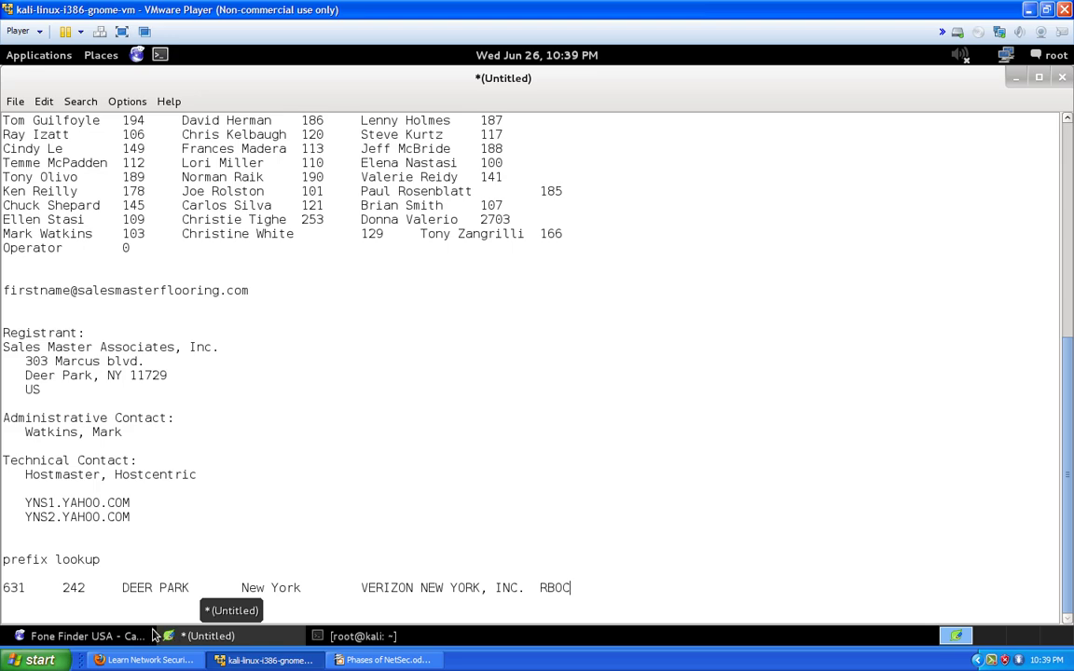
pyautogui.click(121, 637)
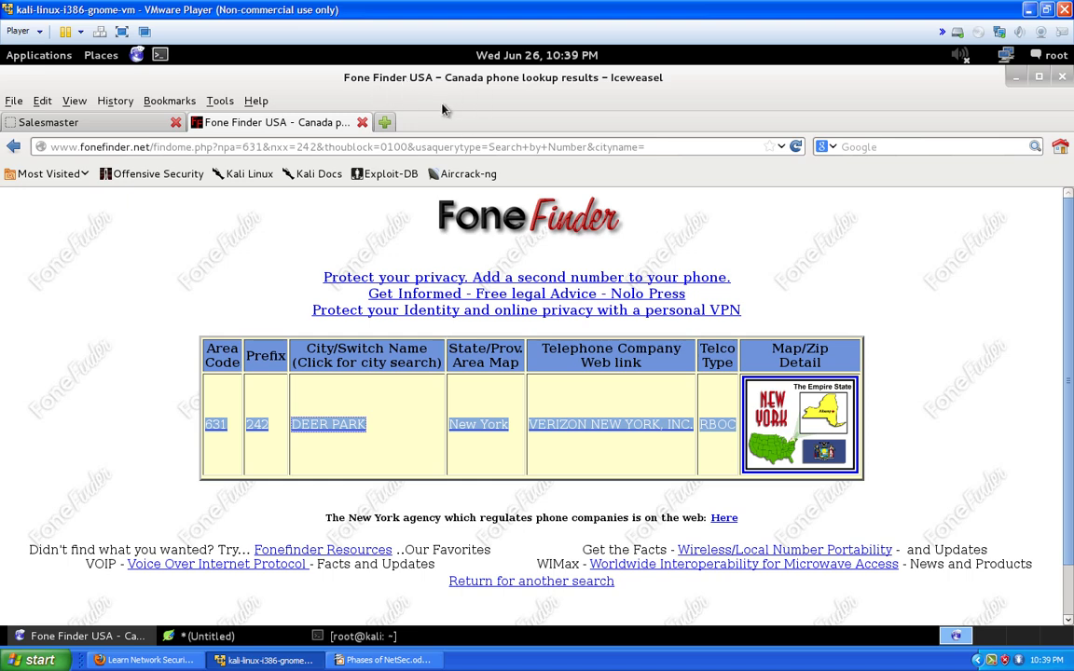
# Start a 'major isp in' query in a new tab, then go back to the notes
pyautogui.hotkey('ctrl', 't')
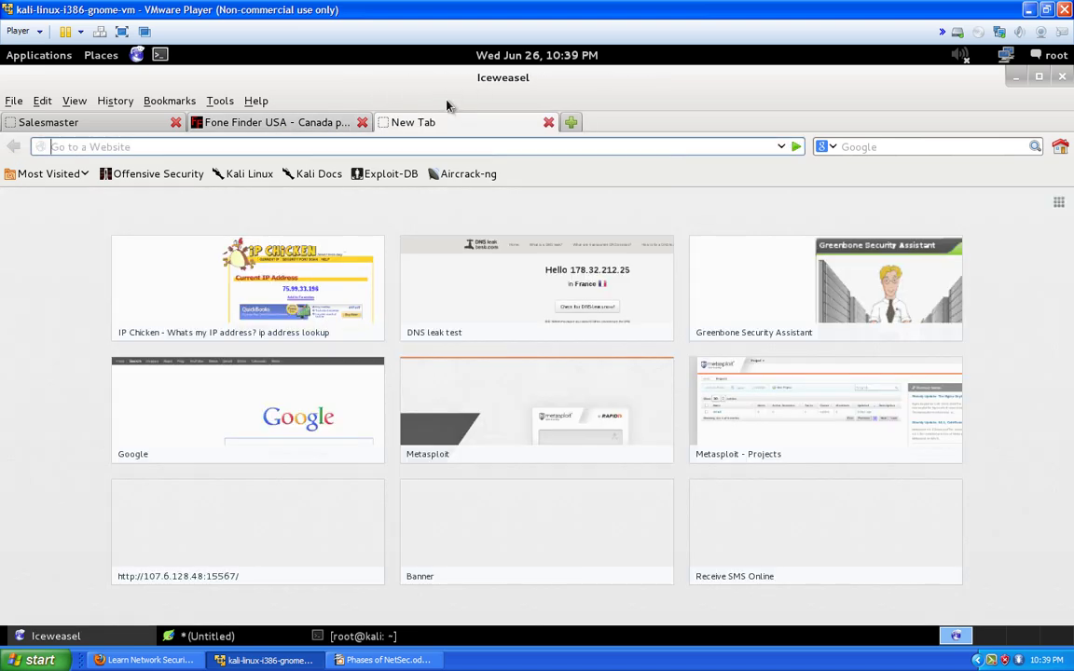
pyautogui.write('ma')
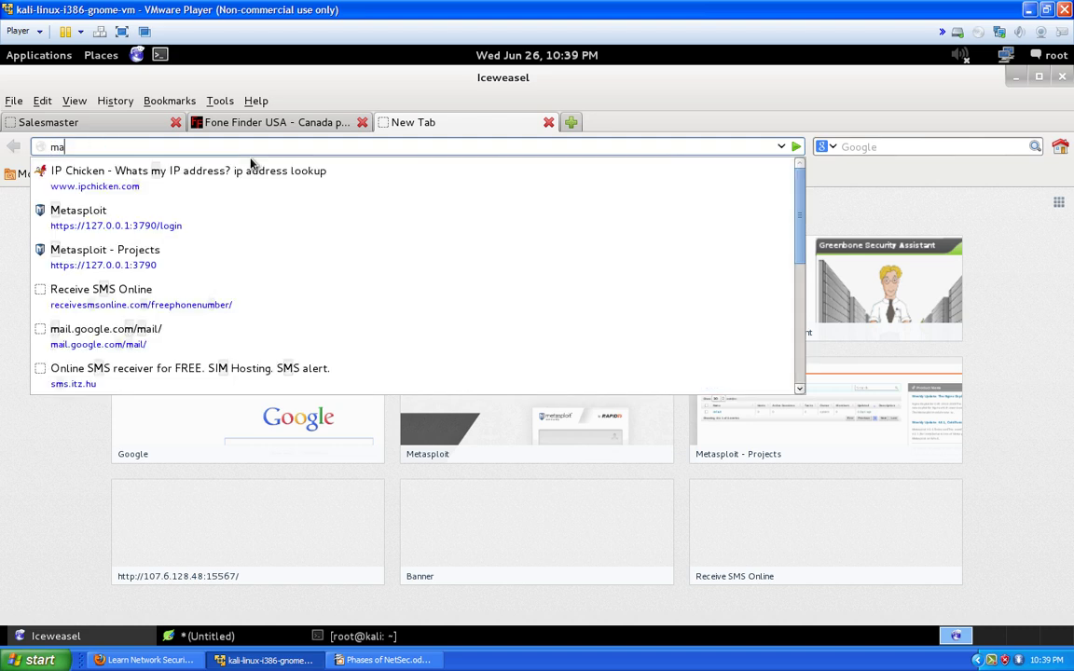
pyautogui.write('jor isp in')
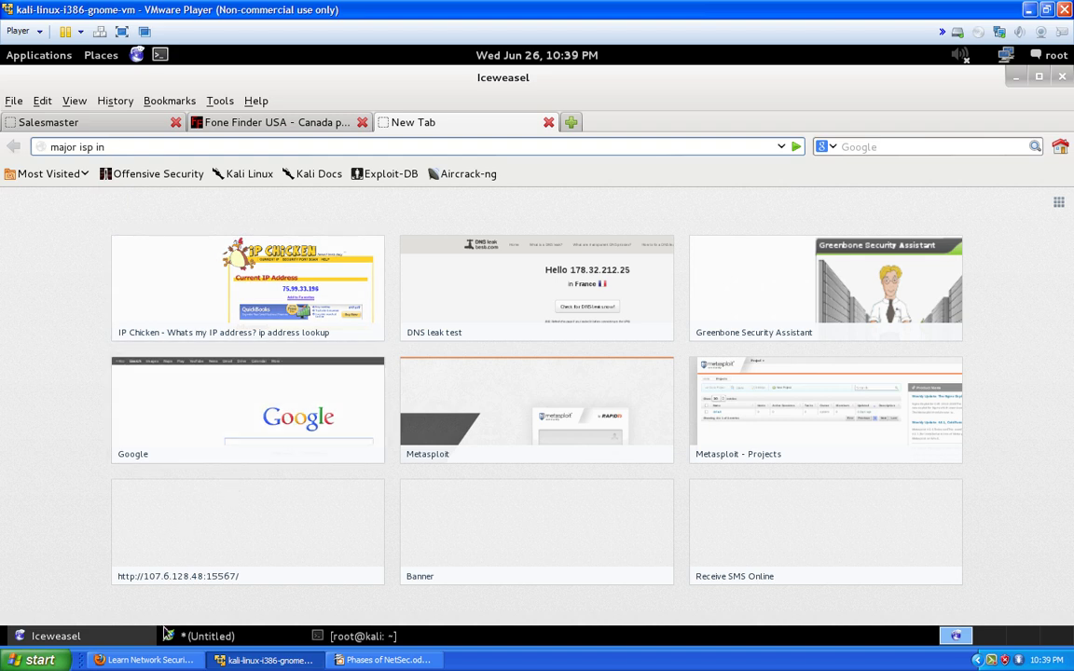
pyautogui.click(285, 643)
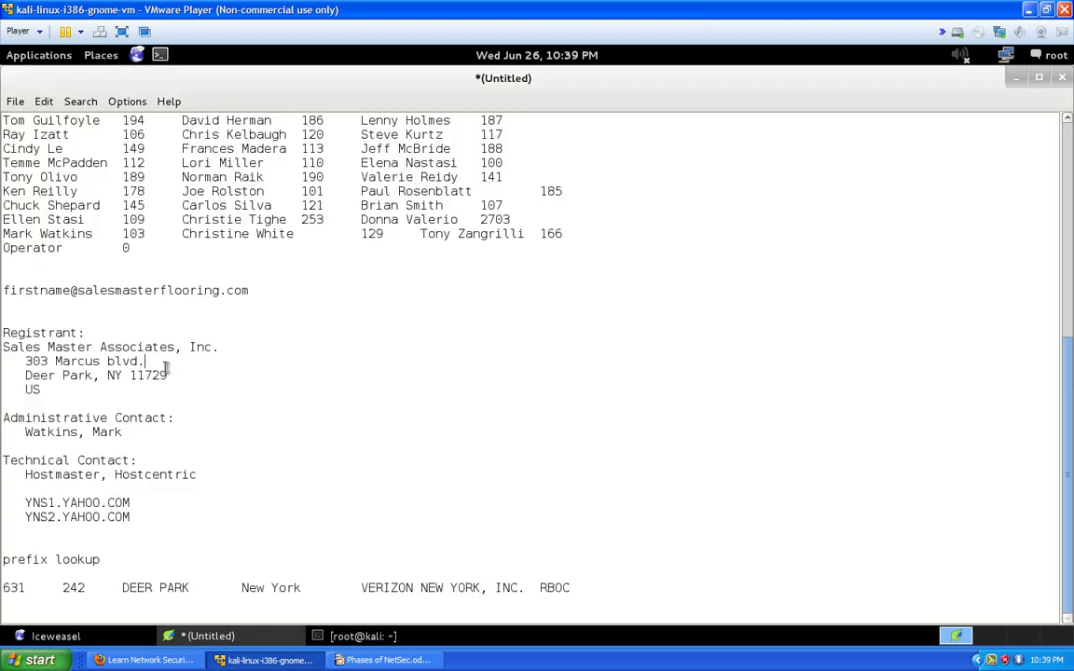
# Copy 'Deer Park, NY 11729' from the notes and return to the new browser tab
pyautogui.moveTo(167, 375); pyautogui.dragTo(20, 373)
pyautogui.rightClick(30, 374)
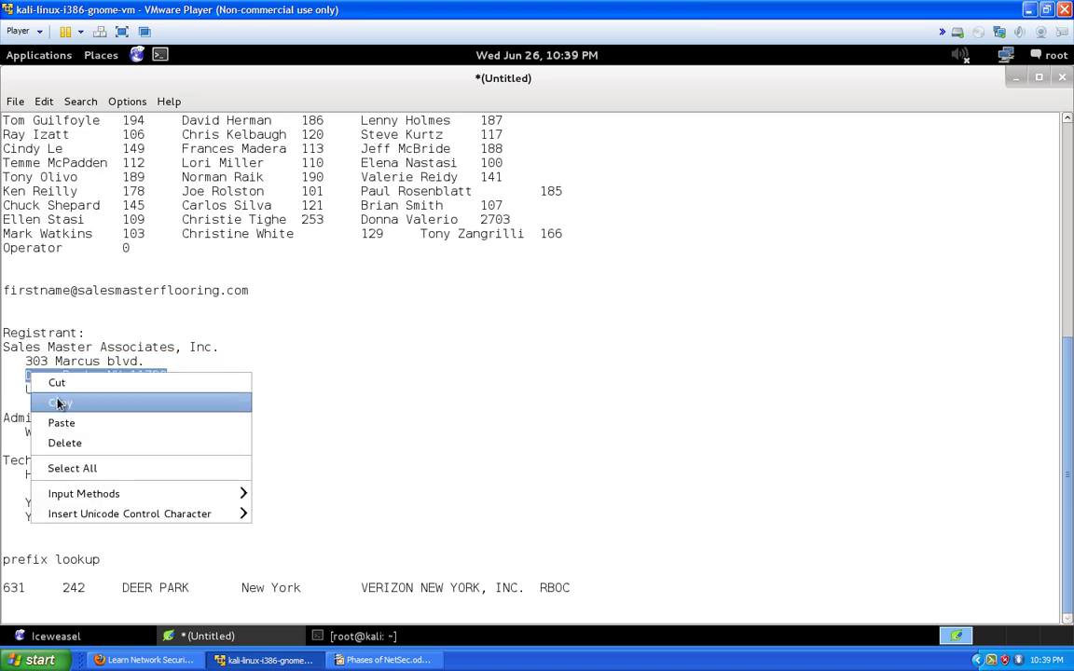
pyautogui.click(61, 403)
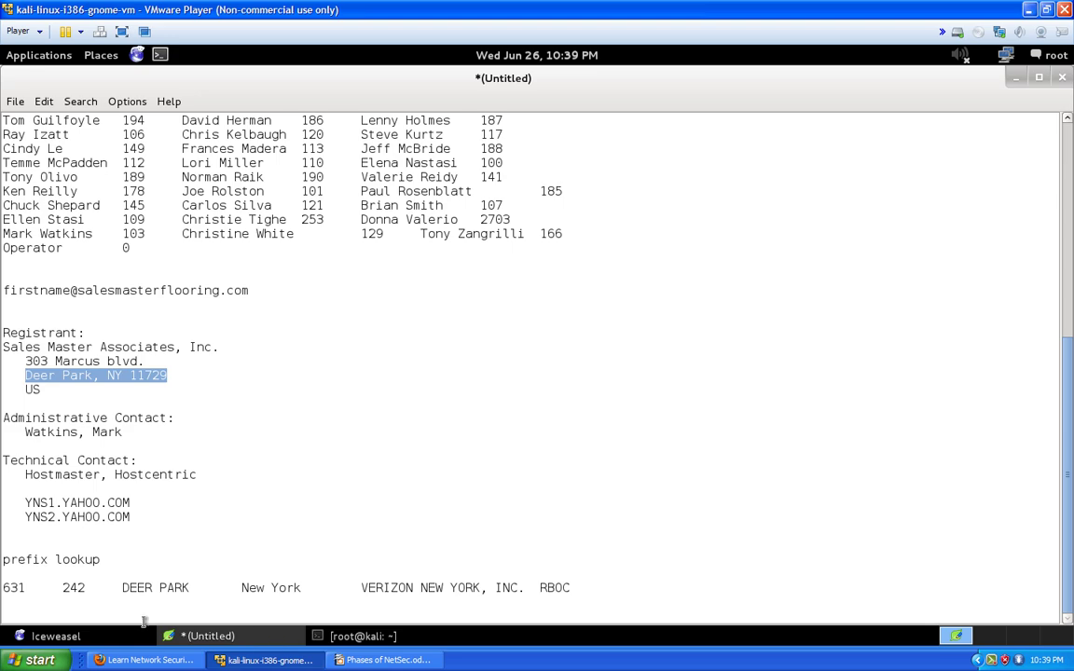
pyautogui.click(56, 636)
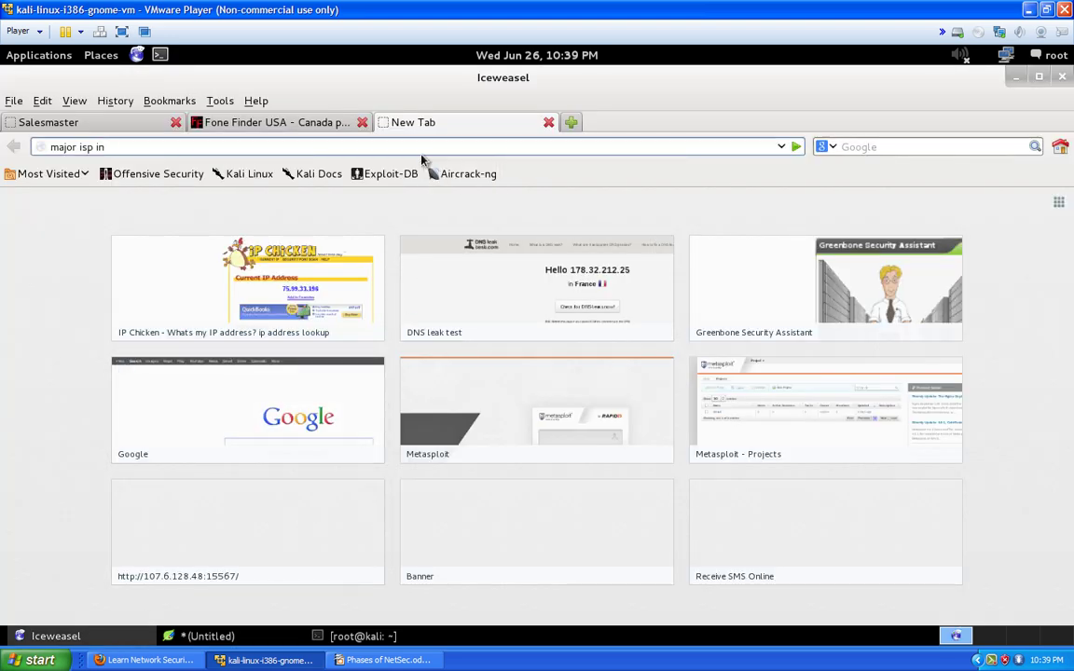
# Search Google for 'major isp in Deer Park, NY 11729' and scroll through the results
pyautogui.hotkey('ctrl', 'v')
pyautogui.press('Return')
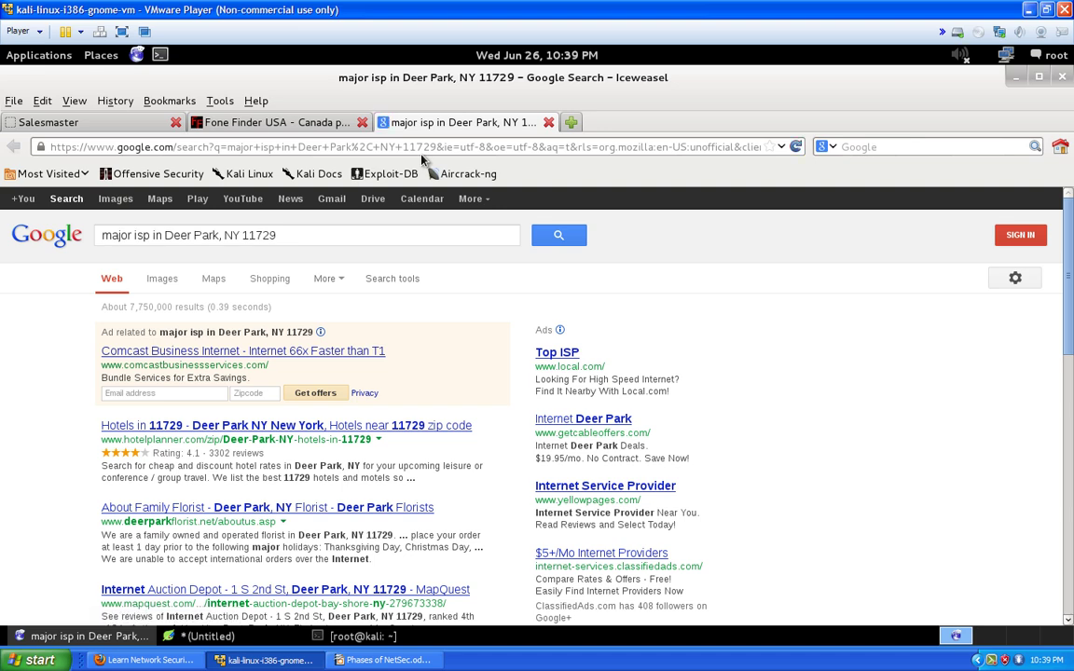
pyautogui.scroll(-2, 325, 326)
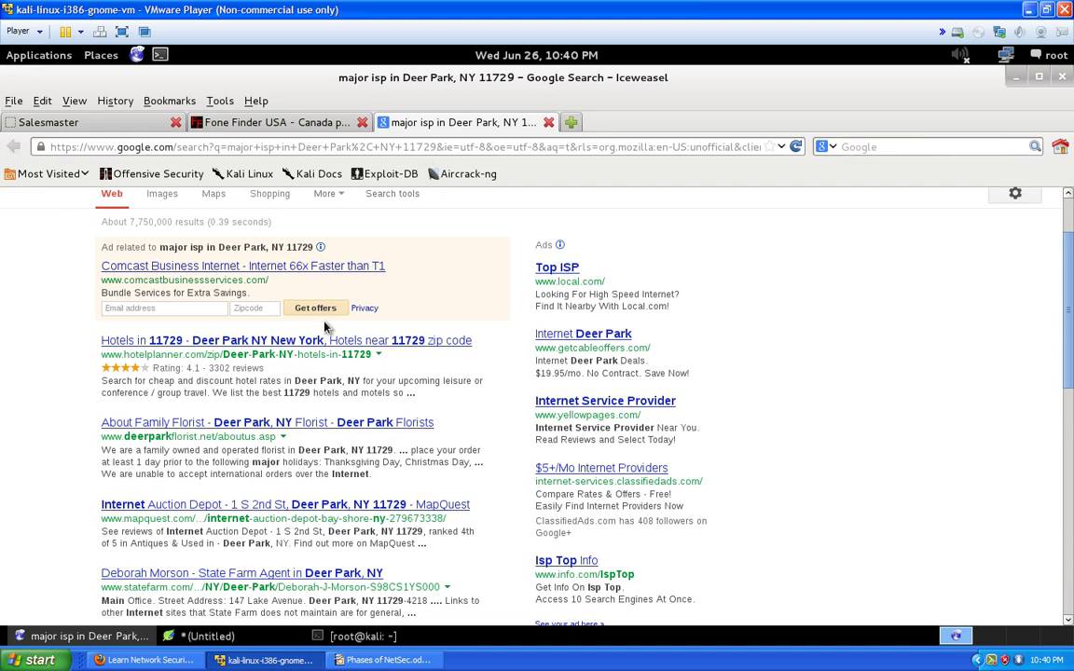
pyautogui.scroll(-2, 299, 359)
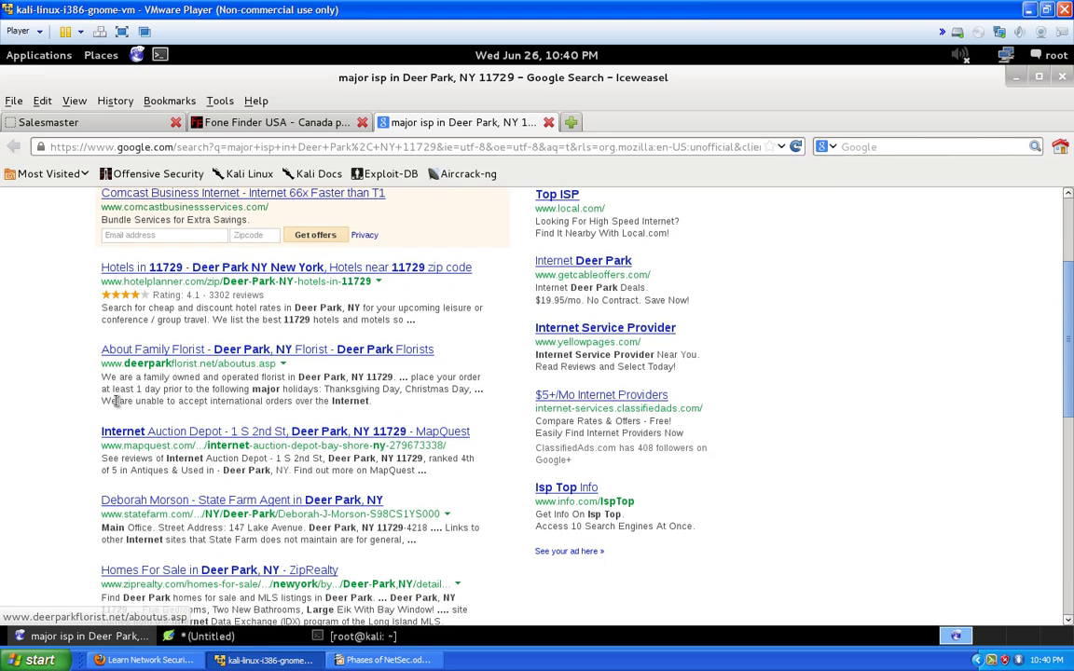
pyautogui.scroll(-1, 117, 401)
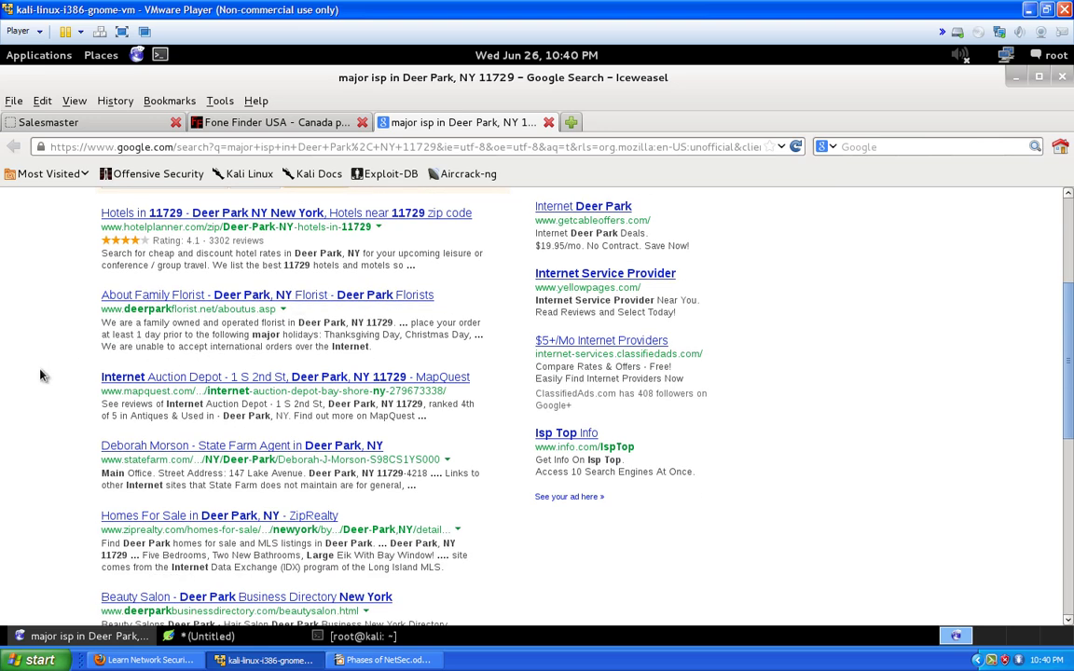
pyautogui.scroll(-1, 47, 366)
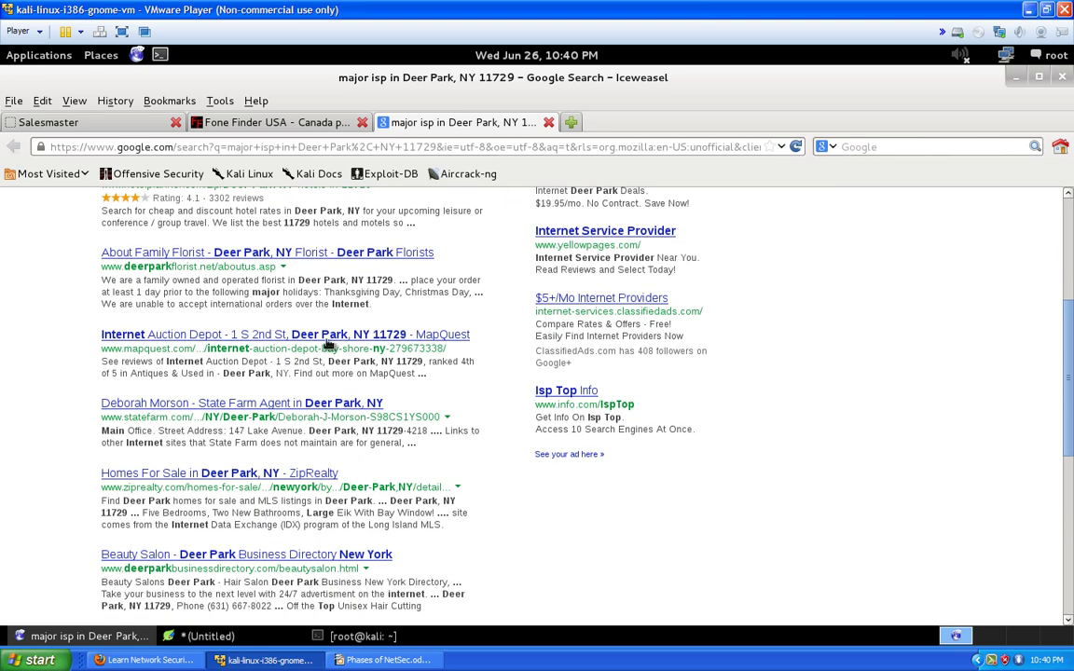
pyautogui.scroll(-1, 177, 428)
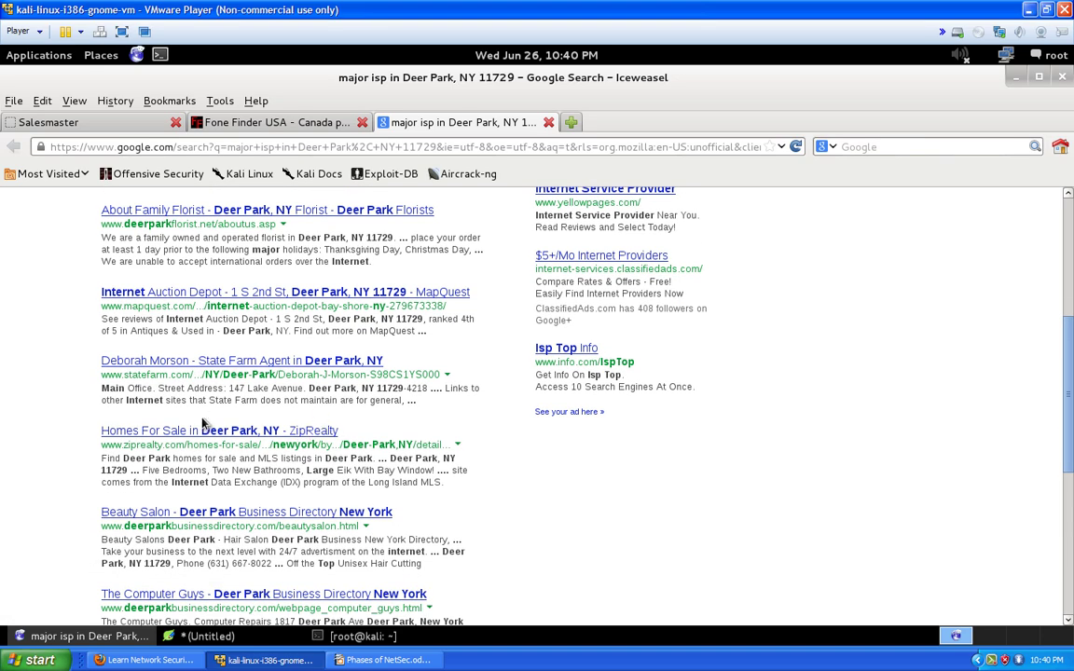
pyautogui.scroll(-4, 185, 482)
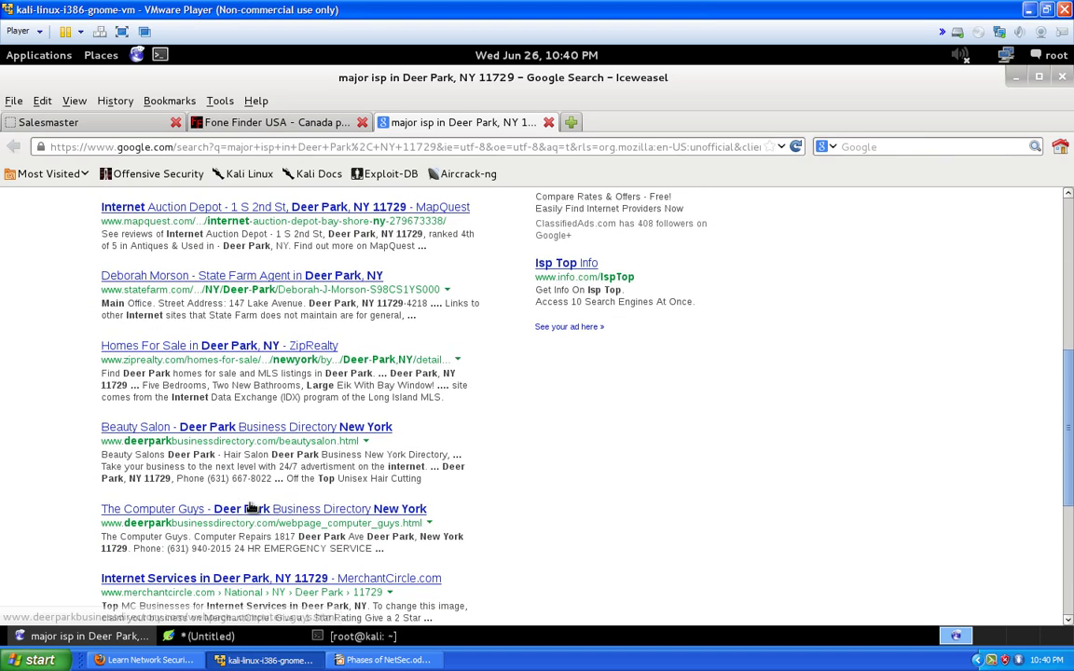
pyautogui.scroll(-3, 244, 501)
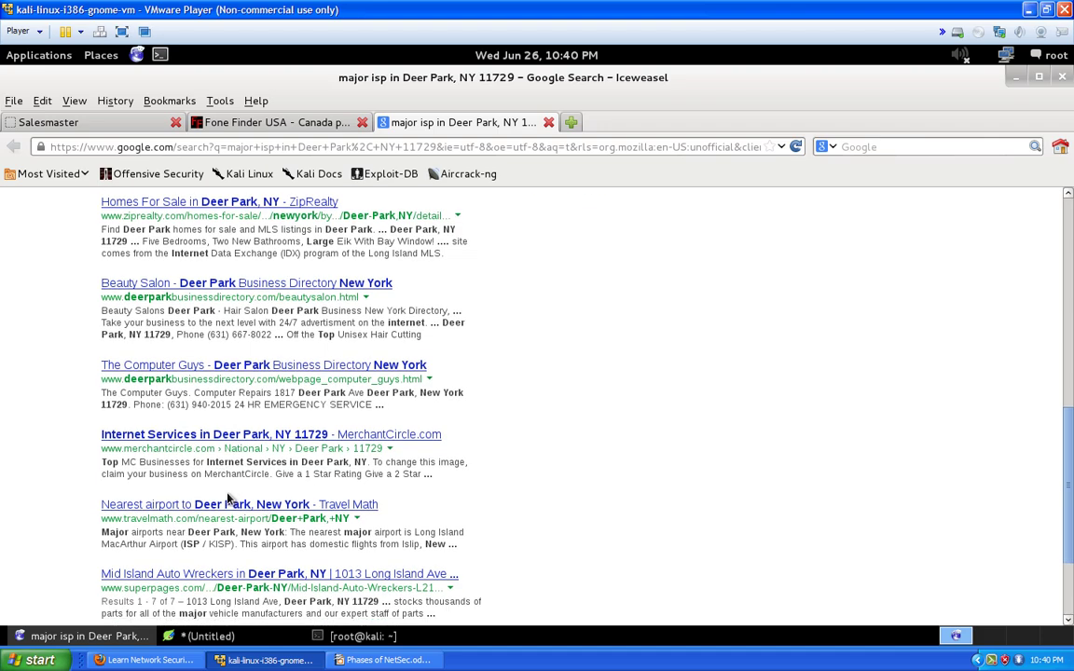
pyautogui.scroll(15, 223, 482)
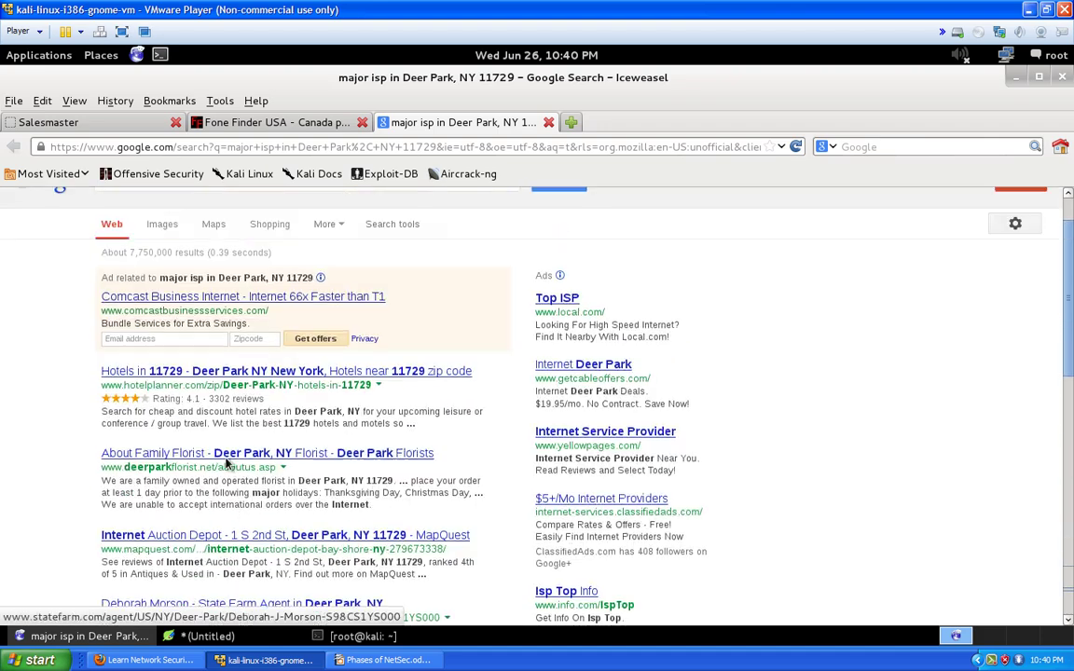
# Select the whole Deer Park query in the search box for replacement
pyautogui.moveTo(276, 235); pyautogui.dragTo(212, 235)
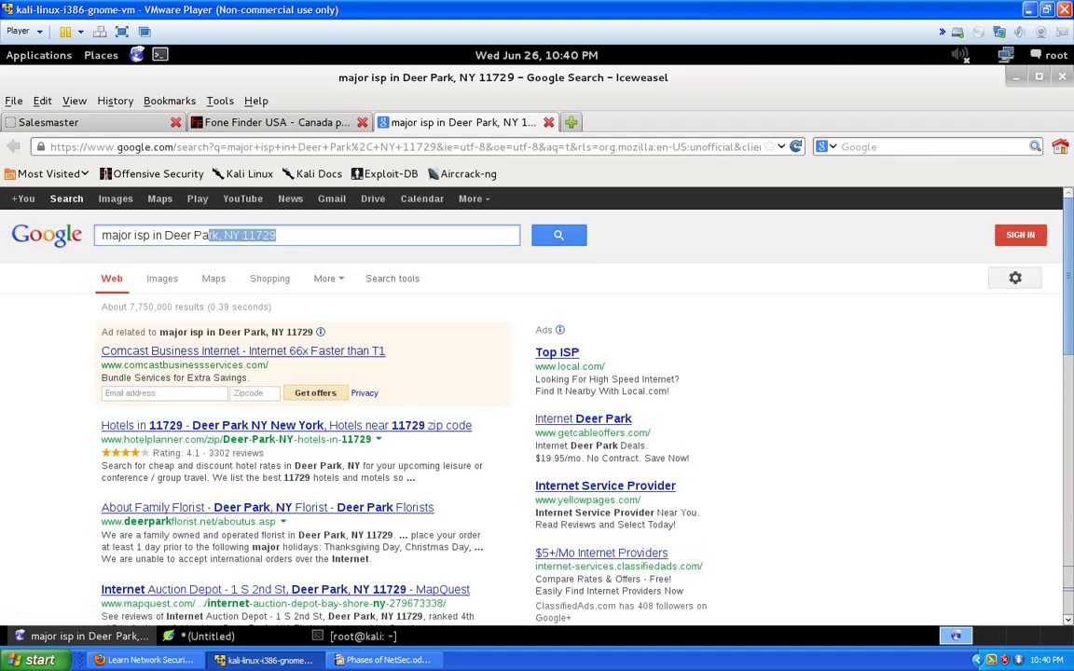
pyautogui.click(278, 235)
pyautogui.moveTo(280, 235); pyautogui.dragTo(3, 241)
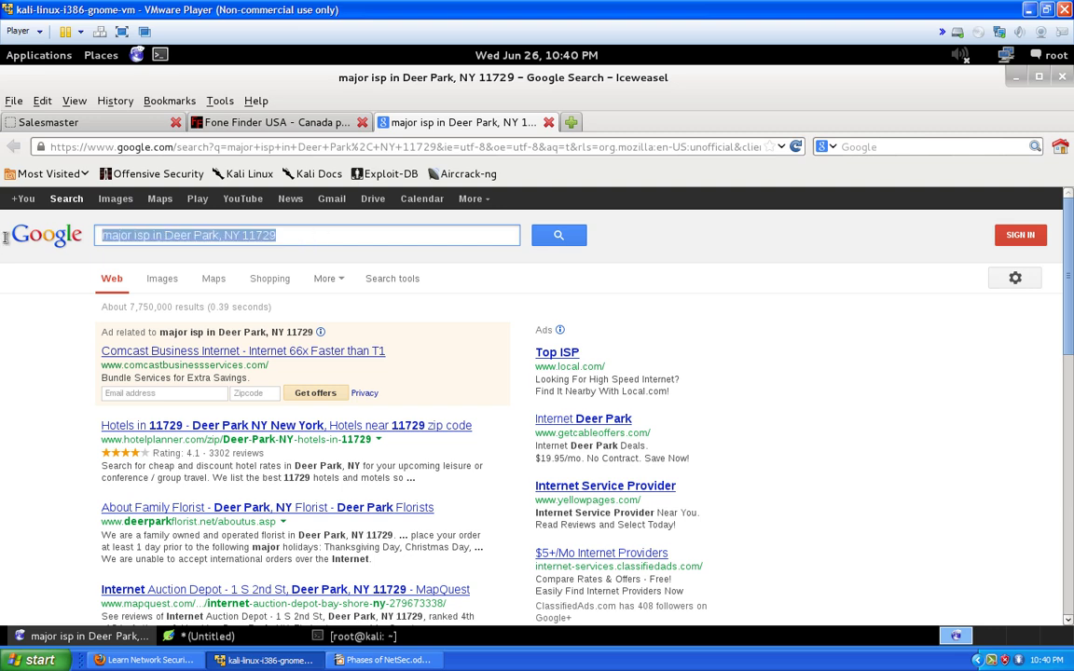
# Search Google for 'ISP search' and scroll through the results
pyautogui.write('ISP ds')
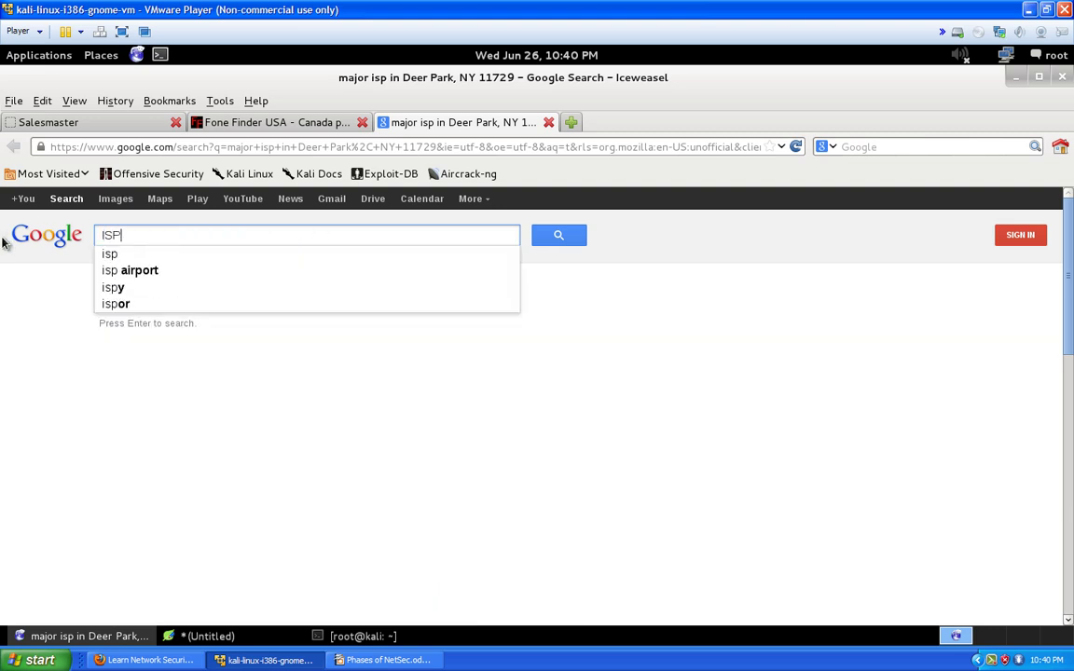
pyautogui.press('BackSpace')
pyautogui.press('BackSpace')
pyautogui.write('se')
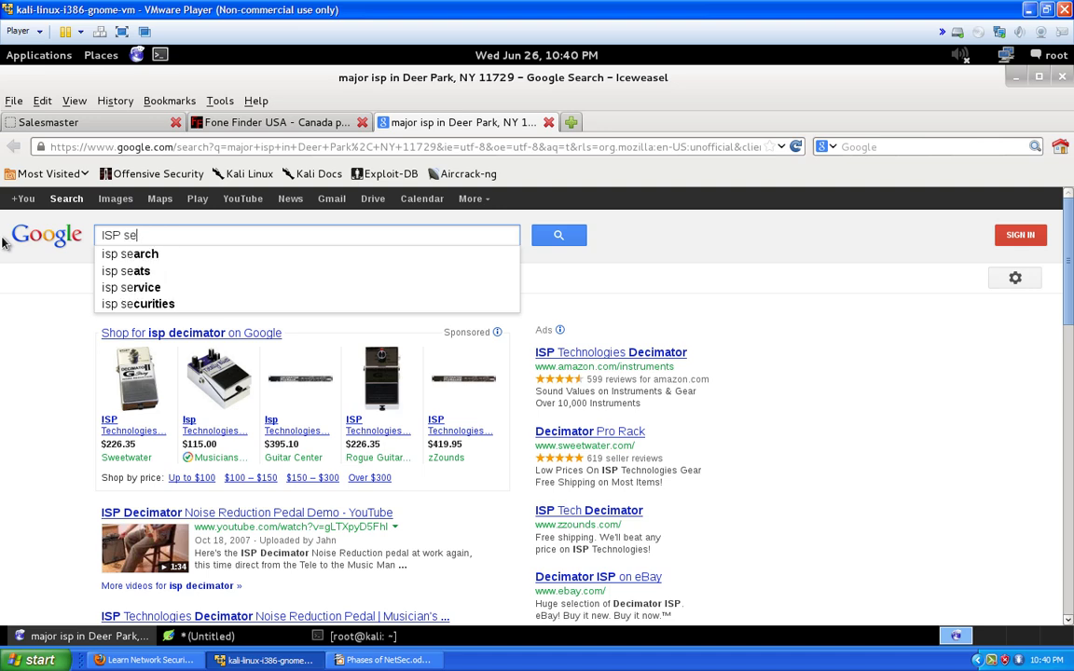
pyautogui.write('arch')
pyautogui.press('Return')
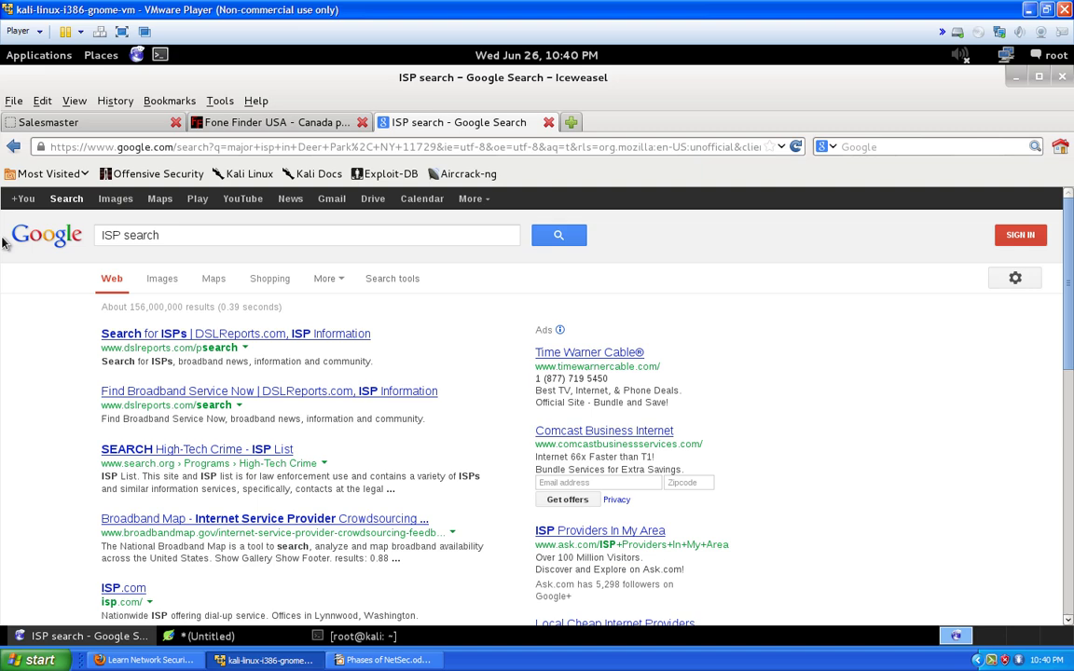
pyautogui.scroll(-2, 5, 242)
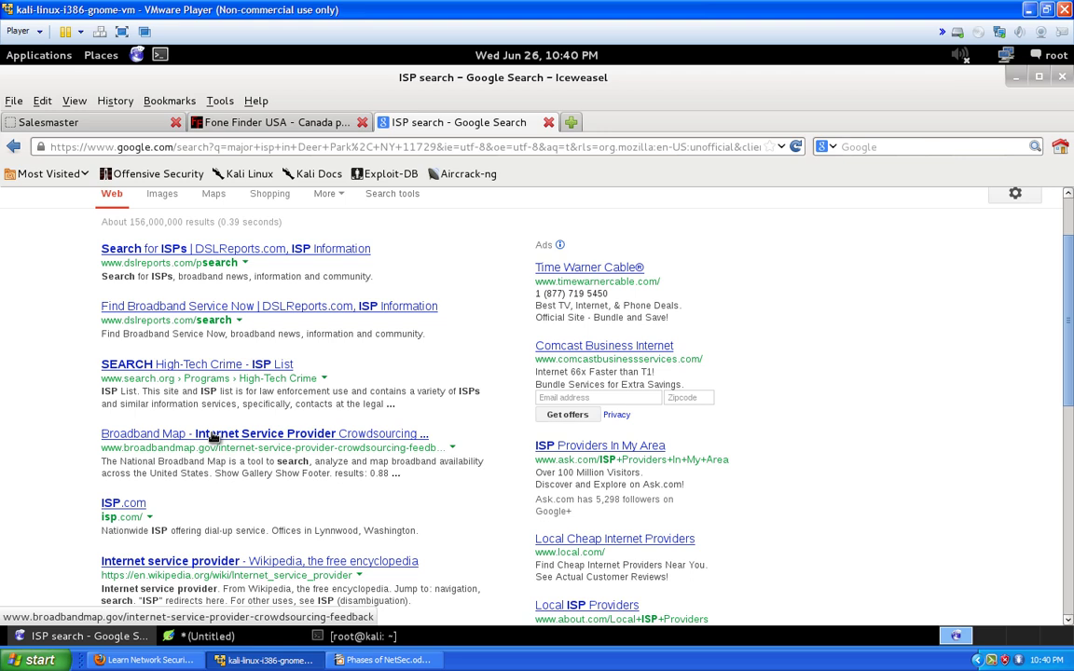
# Open the broadbandmap.gov crowdsourcing map, then go to the National Broadband Map home page
pyautogui.click(286, 436)
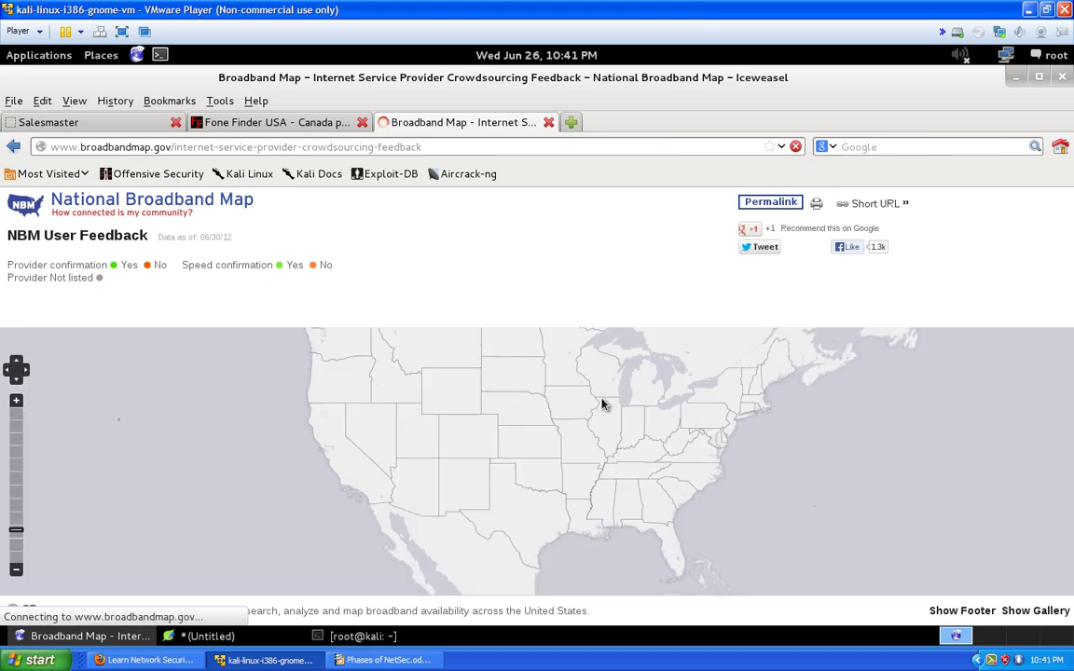
pyautogui.scroll(-1, 615, 415)
pyautogui.scroll(2, 622, 421)
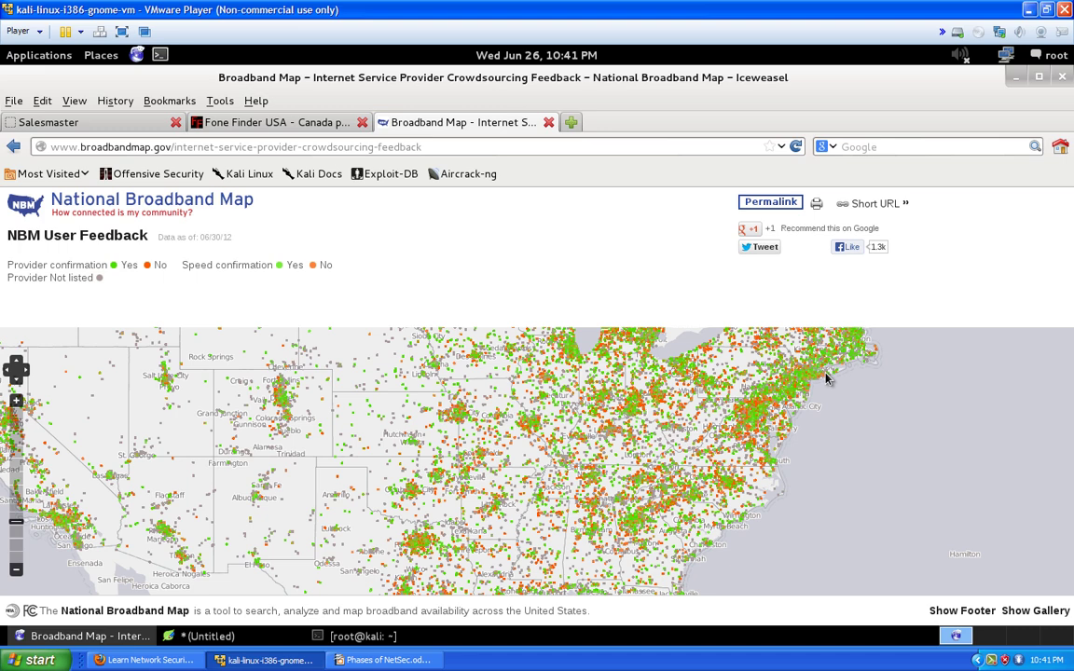
pyautogui.click(98, 214)
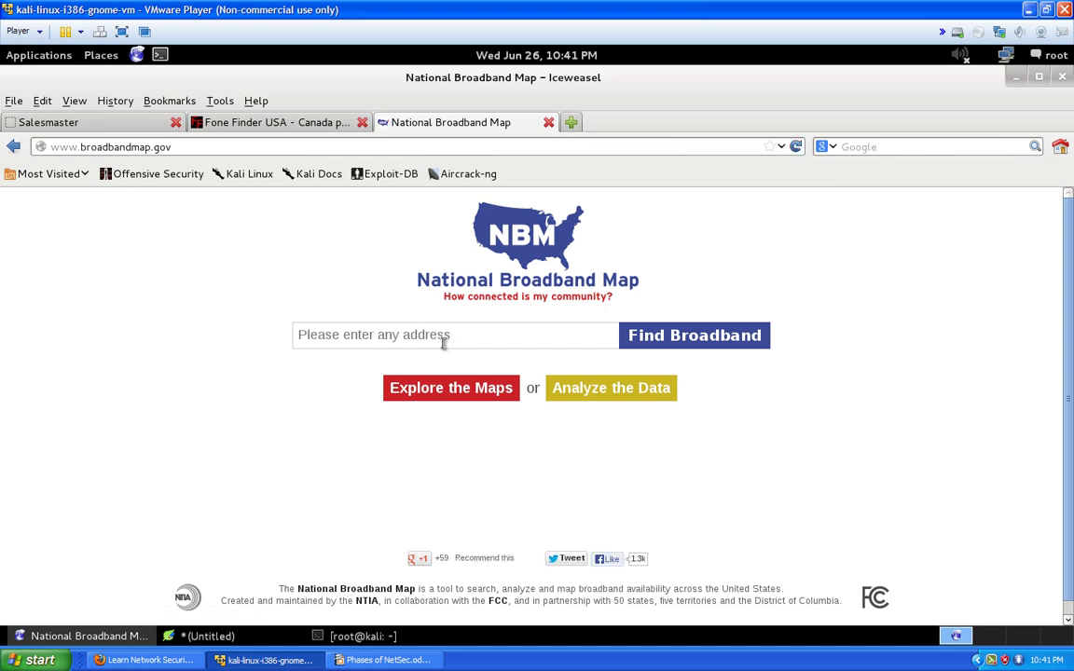
# Look up broadband providers for 'Deer Park, NY 11729' and review the results
pyautogui.click(442, 338)
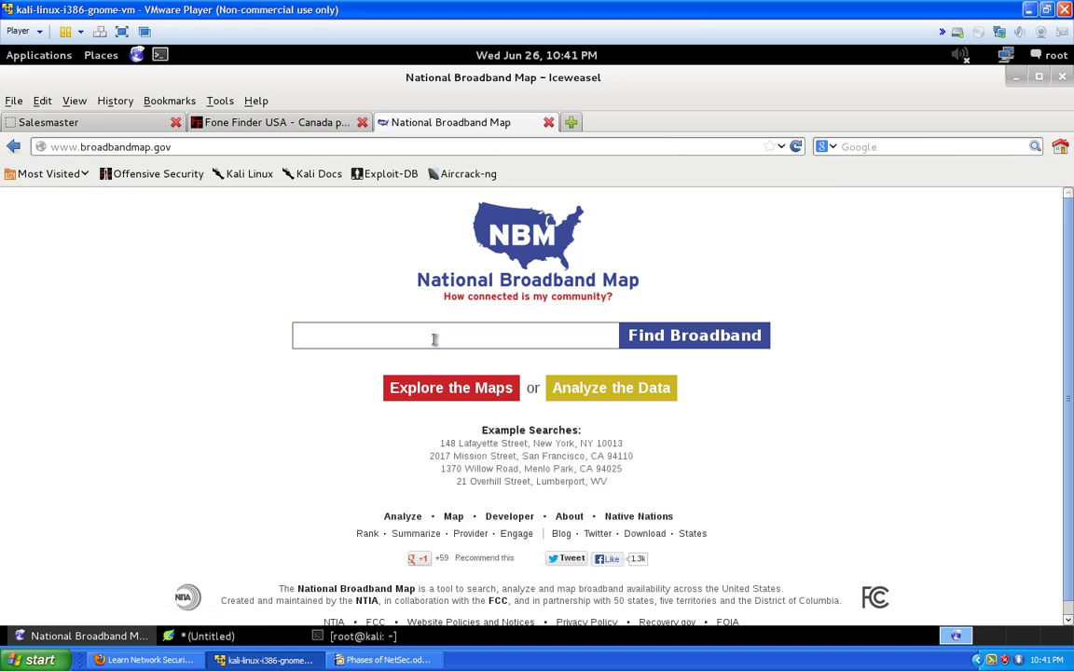
pyautogui.rightClick(435, 339)
pyautogui.click(457, 418)
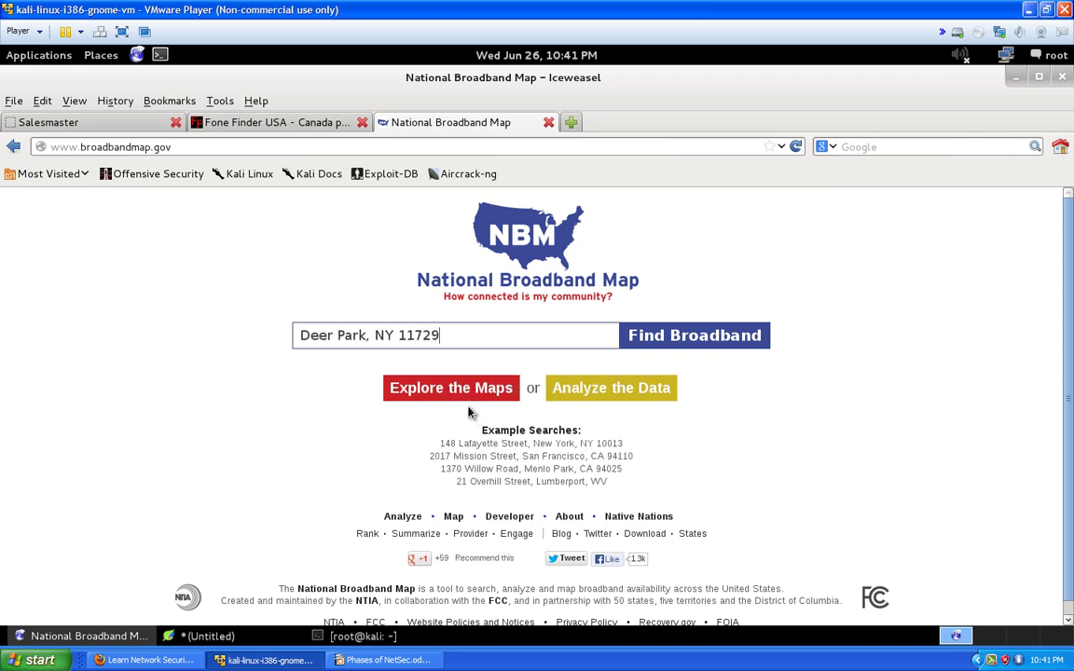
pyautogui.click(685, 347)
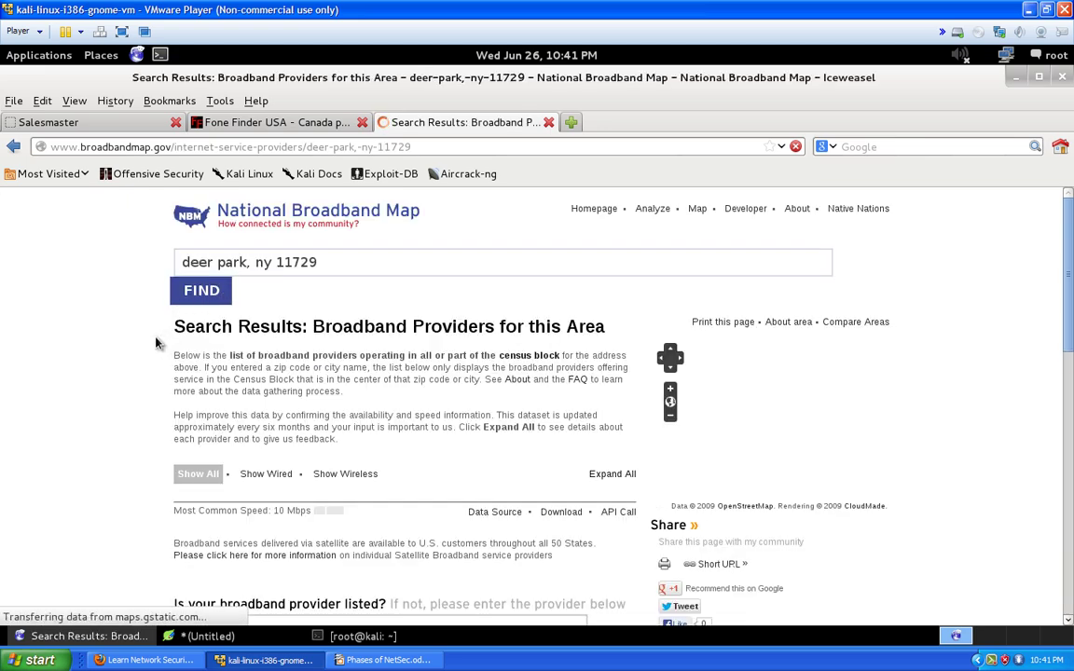
pyautogui.scroll(-2, 156, 345)
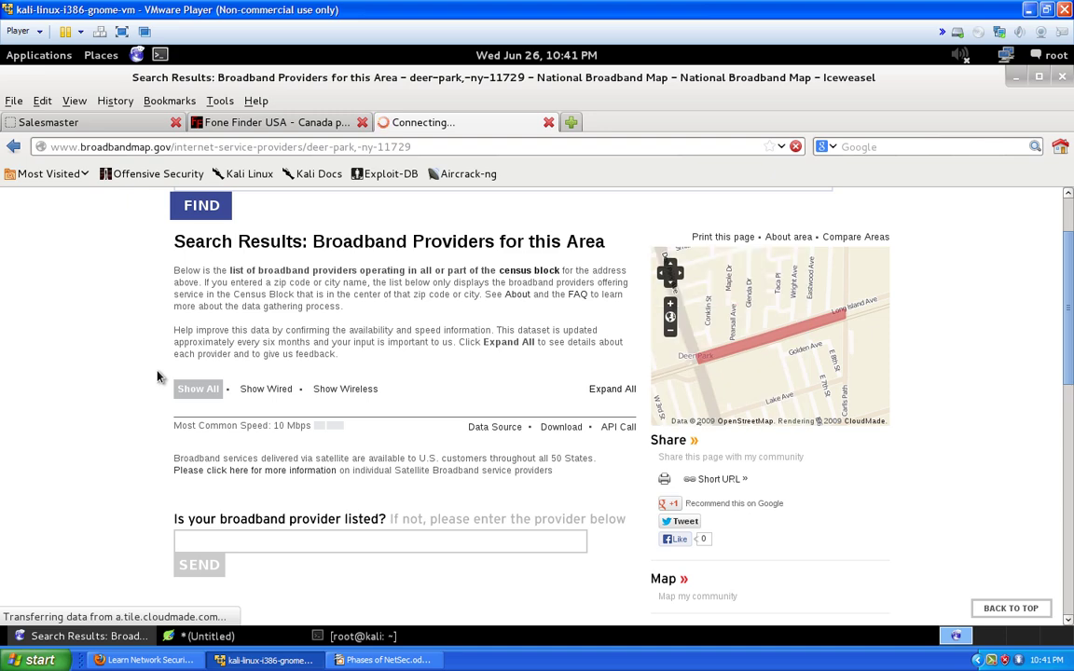
pyautogui.scroll(1, 192, 375)
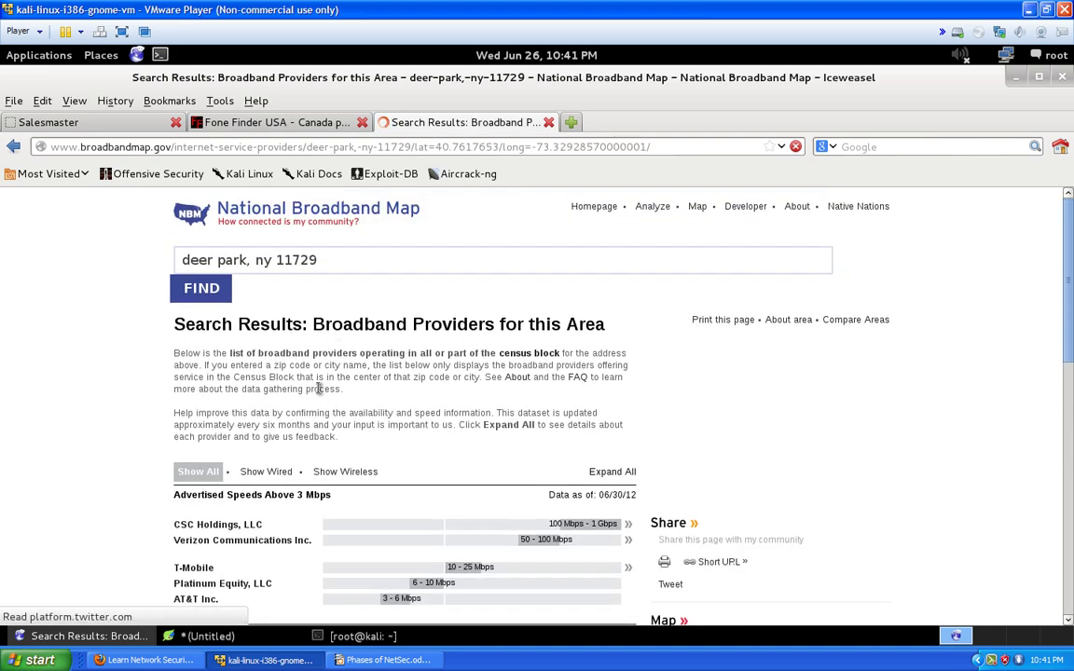
pyautogui.scroll(-2, 318, 388)
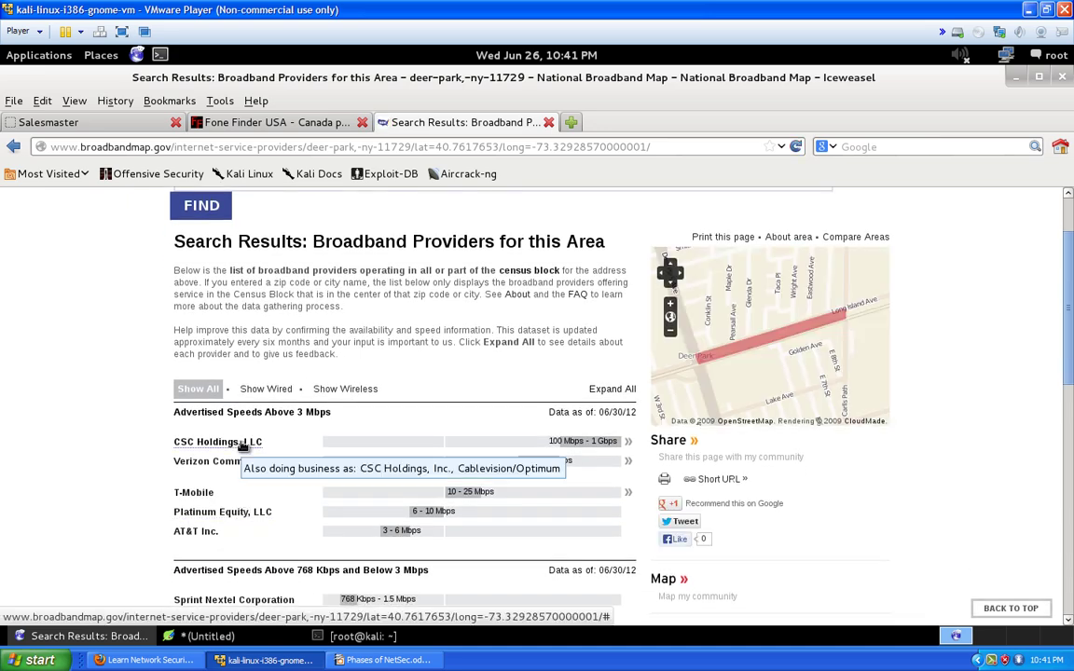
pyautogui.scroll(-1, 235, 437)
pyautogui.scroll(-1, 225, 432)
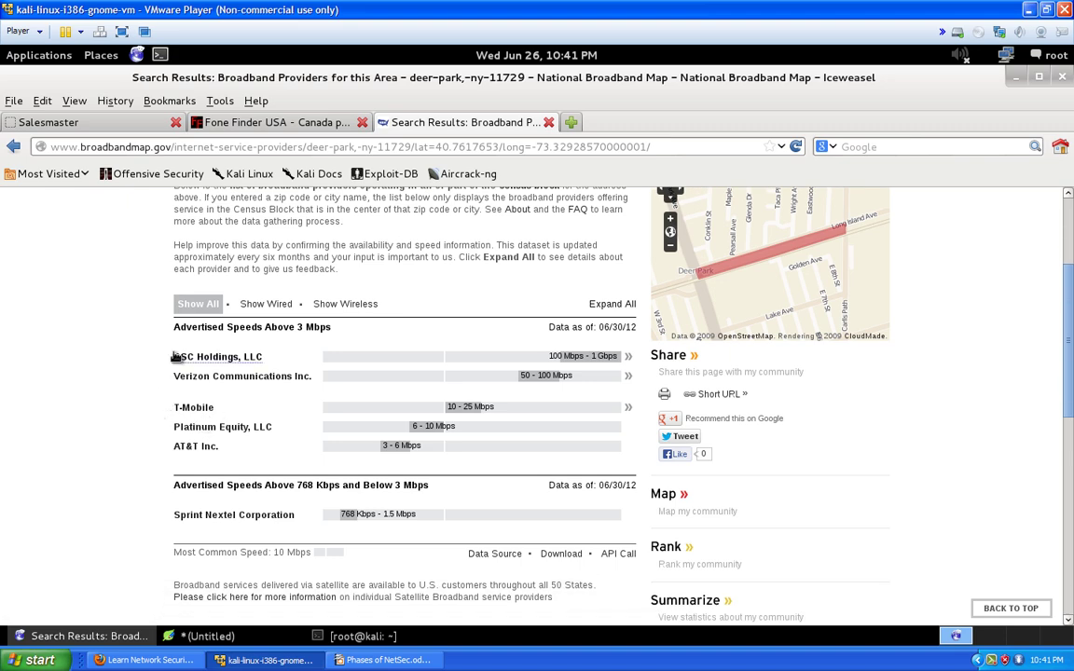
# Filter the provider list to wired only: CSC Holdings, Verizon, Platinum Equity
pyautogui.moveTo(172, 357); pyautogui.dragTo(221, 358)
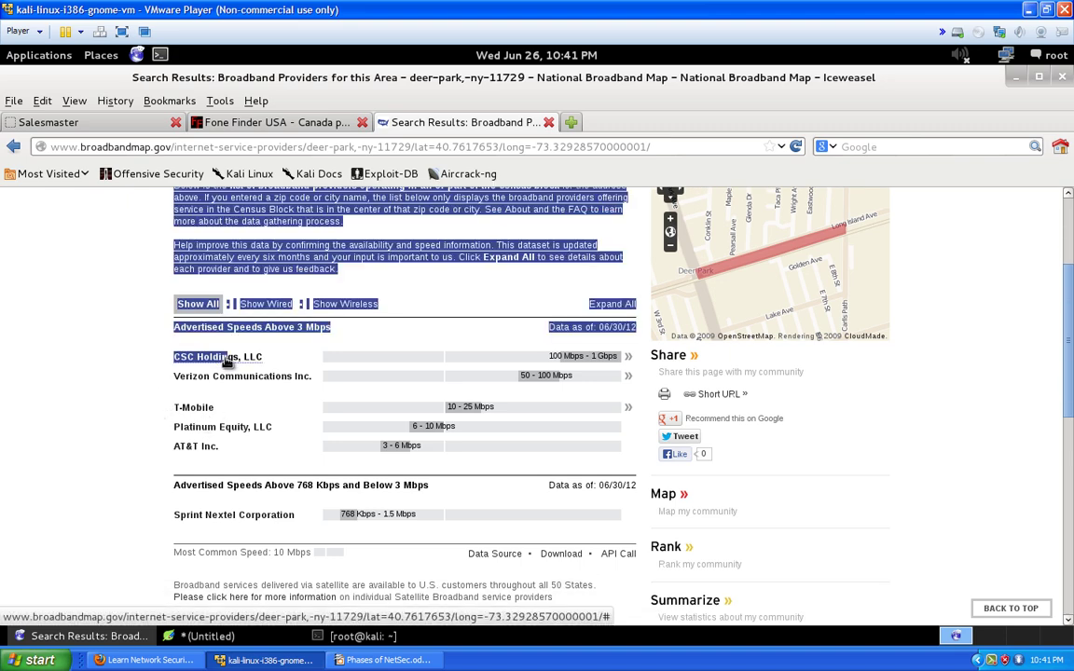
pyautogui.click(206, 323)
pyautogui.click(274, 307)
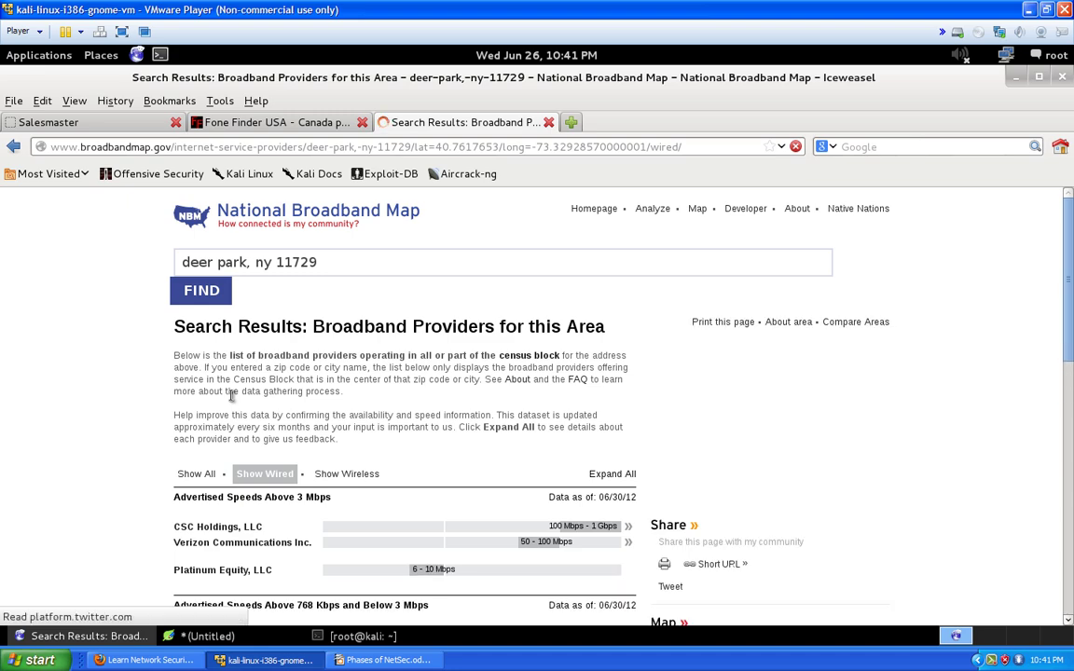
pyautogui.scroll(-2, 231, 395)
pyautogui.scroll(-1, 188, 431)
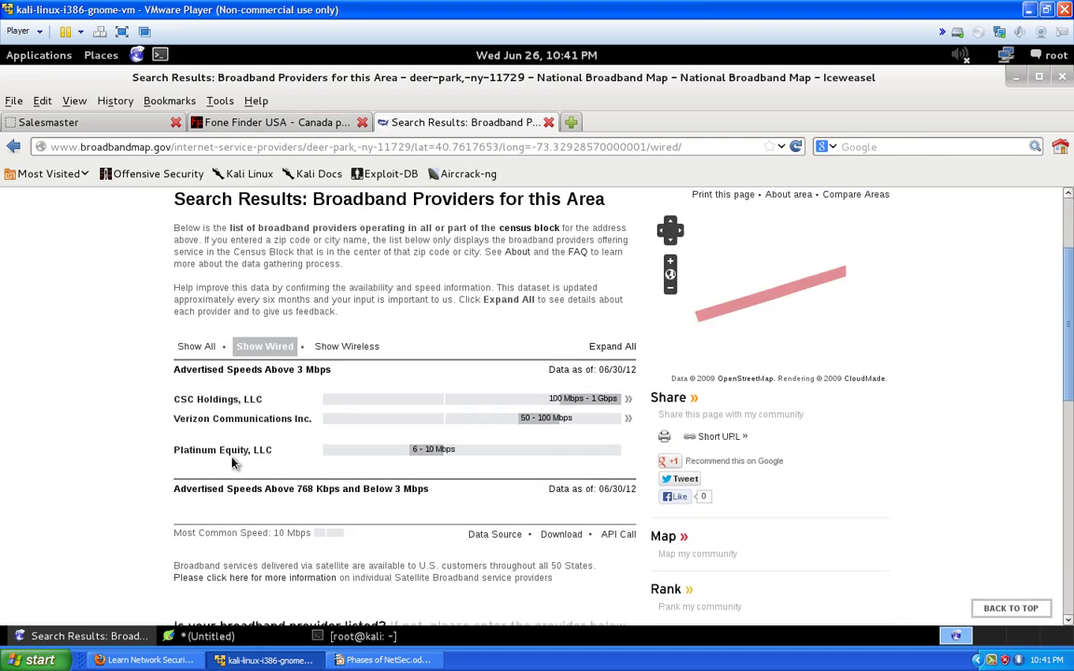
pyautogui.tripleClick(265, 446)
pyautogui.moveTo(265, 446); pyautogui.dragTo(175, 409)
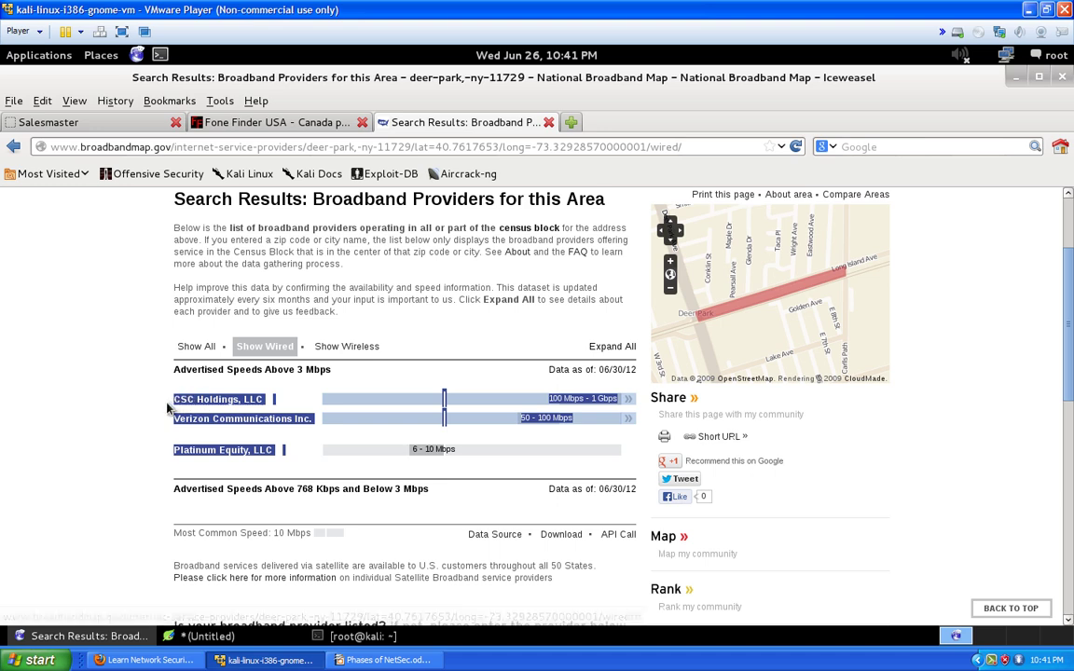
pyautogui.click(179, 414)
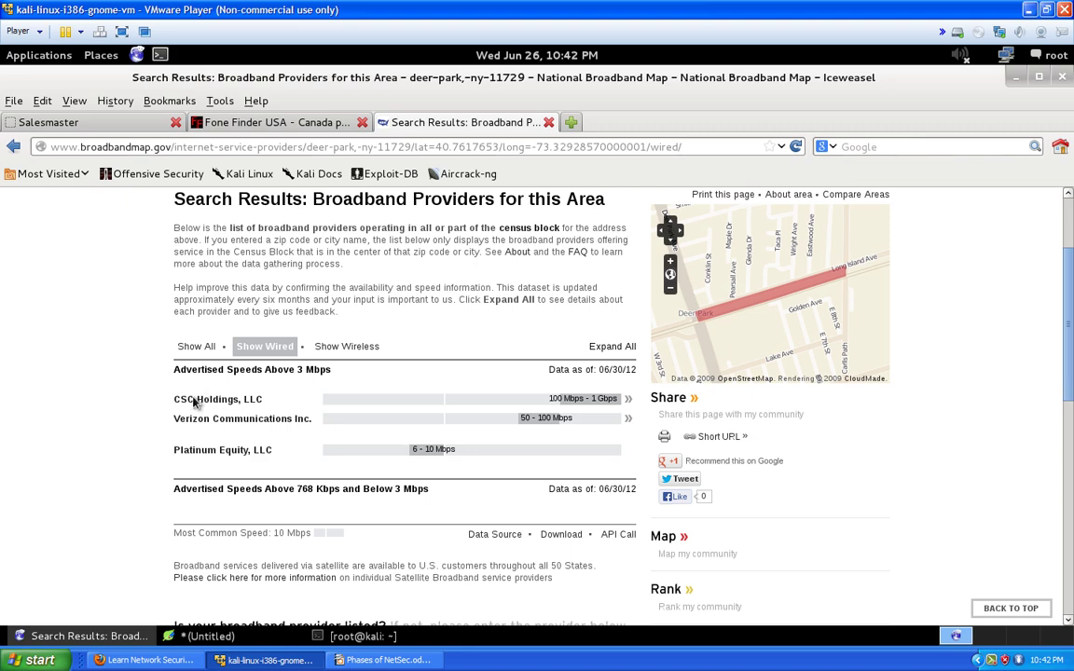
pyautogui.moveTo(168, 417); pyautogui.dragTo(298, 421)
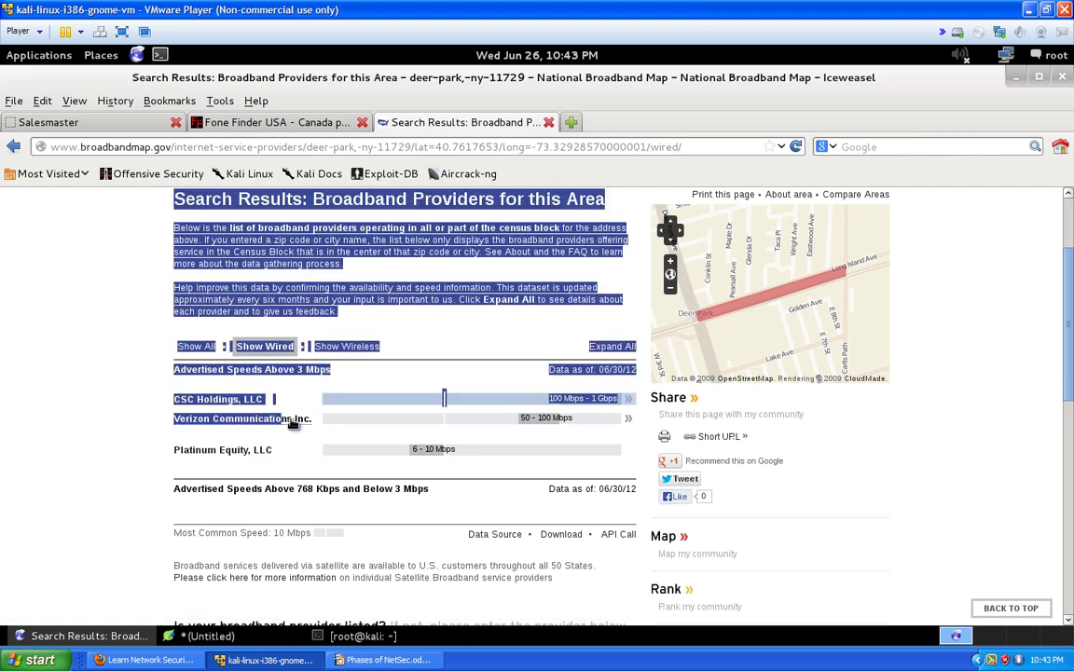
pyautogui.click(145, 430)
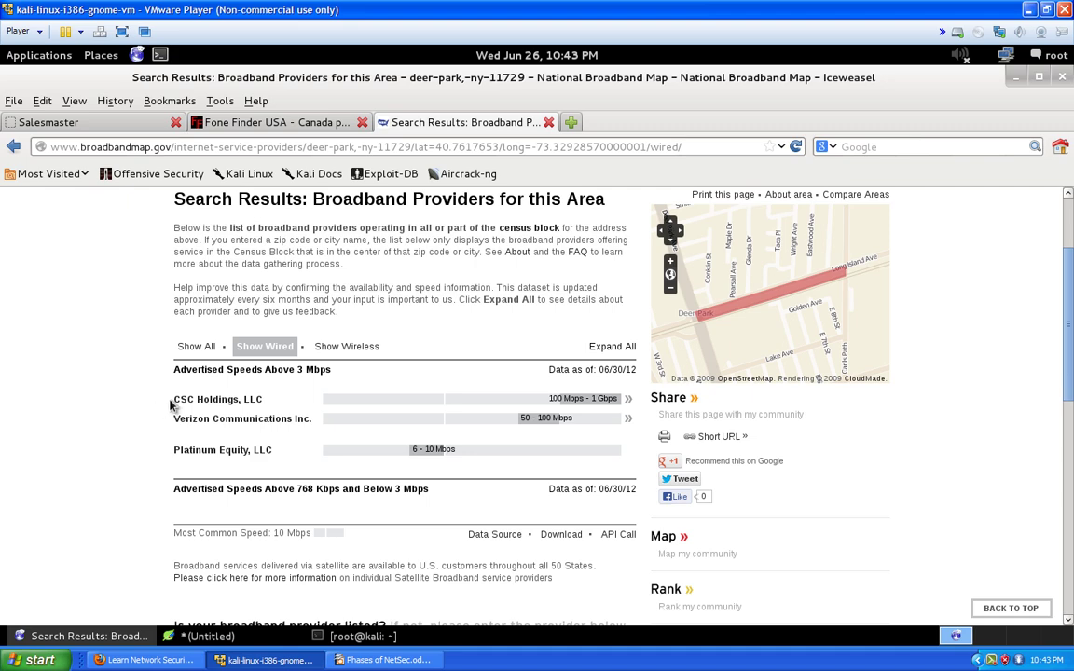
pyautogui.moveTo(140, 401); pyautogui.dragTo(272, 406)
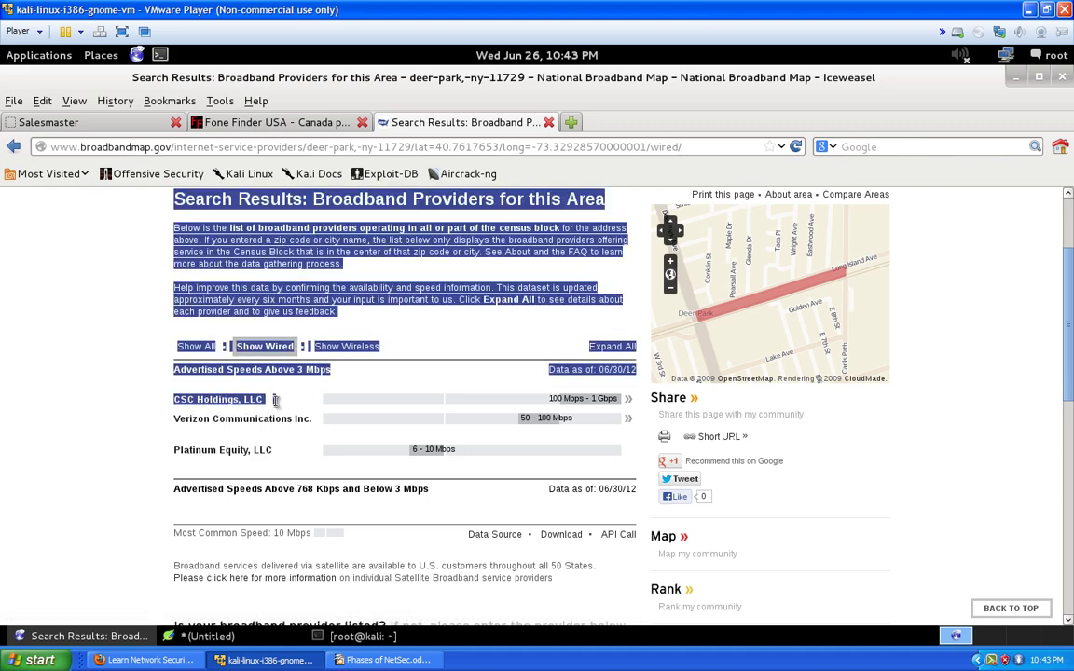
pyautogui.moveTo(171, 459); pyautogui.dragTo(276, 451)
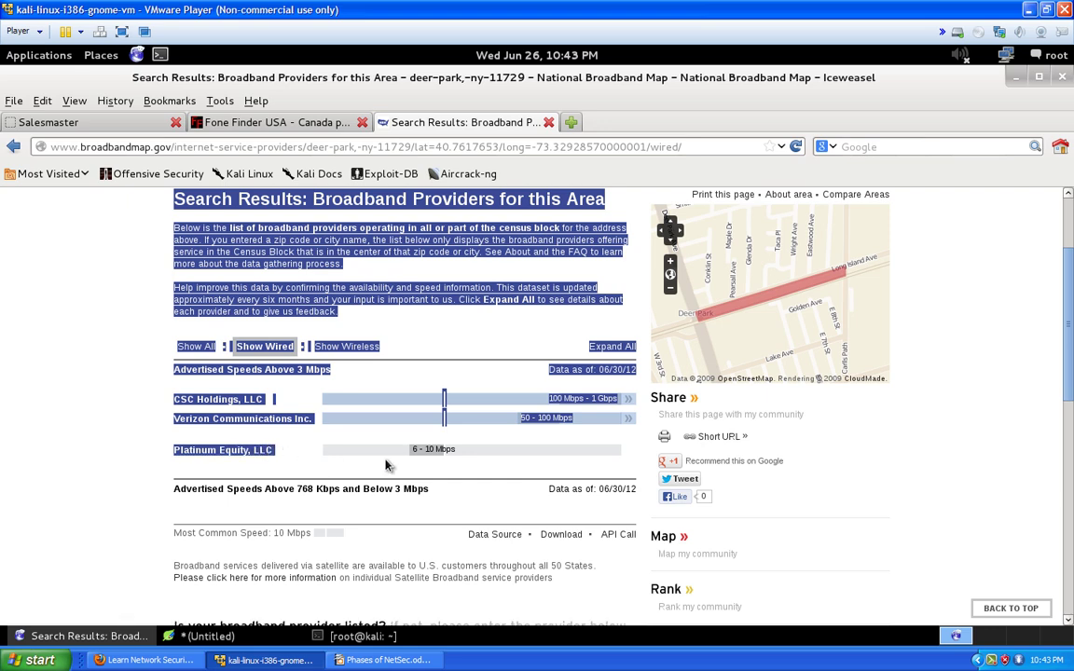
pyautogui.click(429, 453)
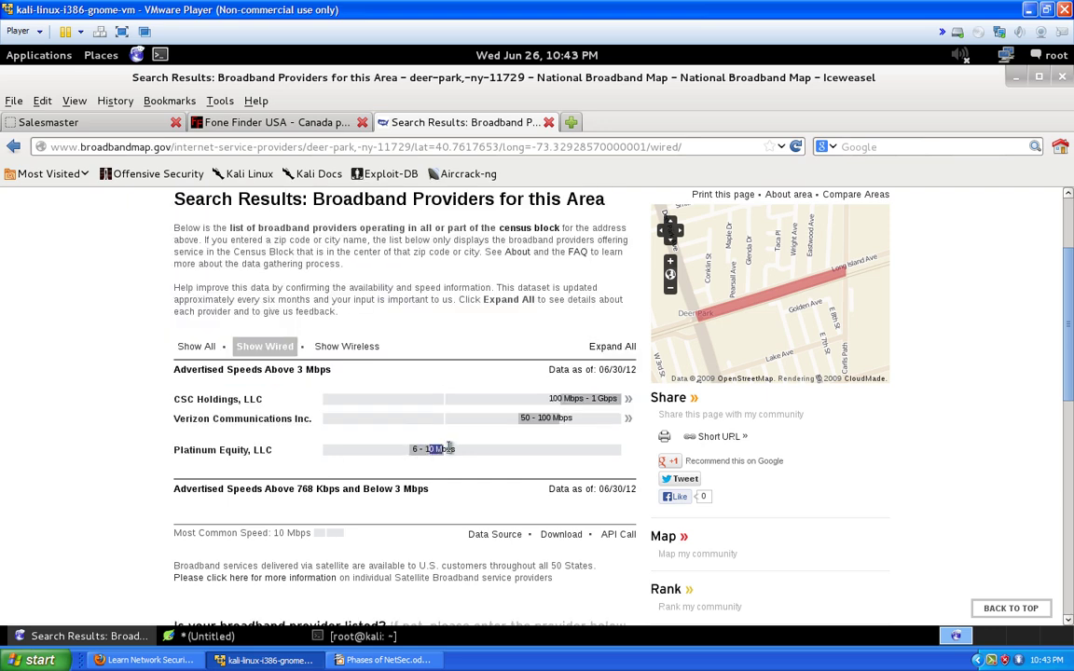
pyautogui.tripleClick(429, 453)
# Expand the CSC Holdings, LLC entry and follow its website link through to cablevision.com
pyautogui.click(171, 403)
pyautogui.moveTo(172, 403); pyautogui.dragTo(252, 402)
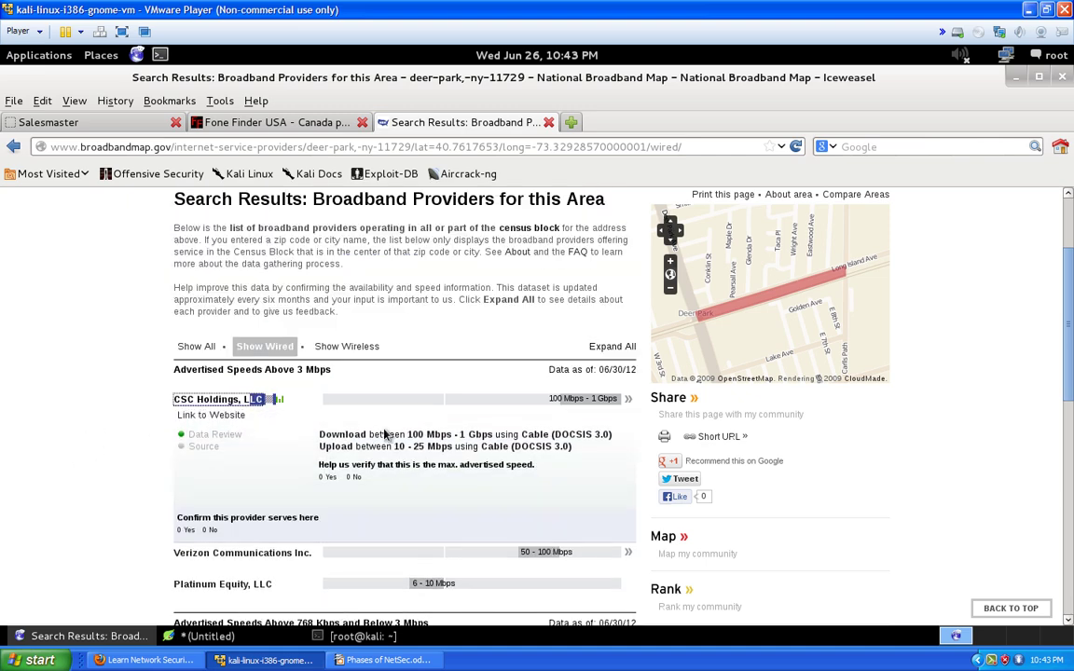
pyautogui.click(217, 417)
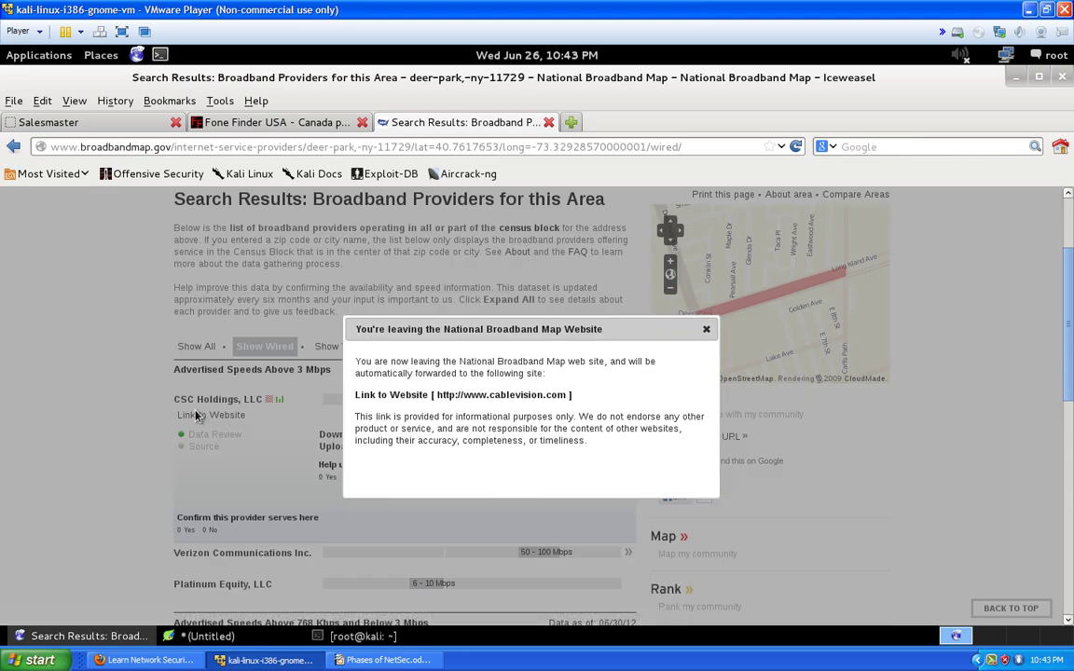
pyautogui.click(501, 395)
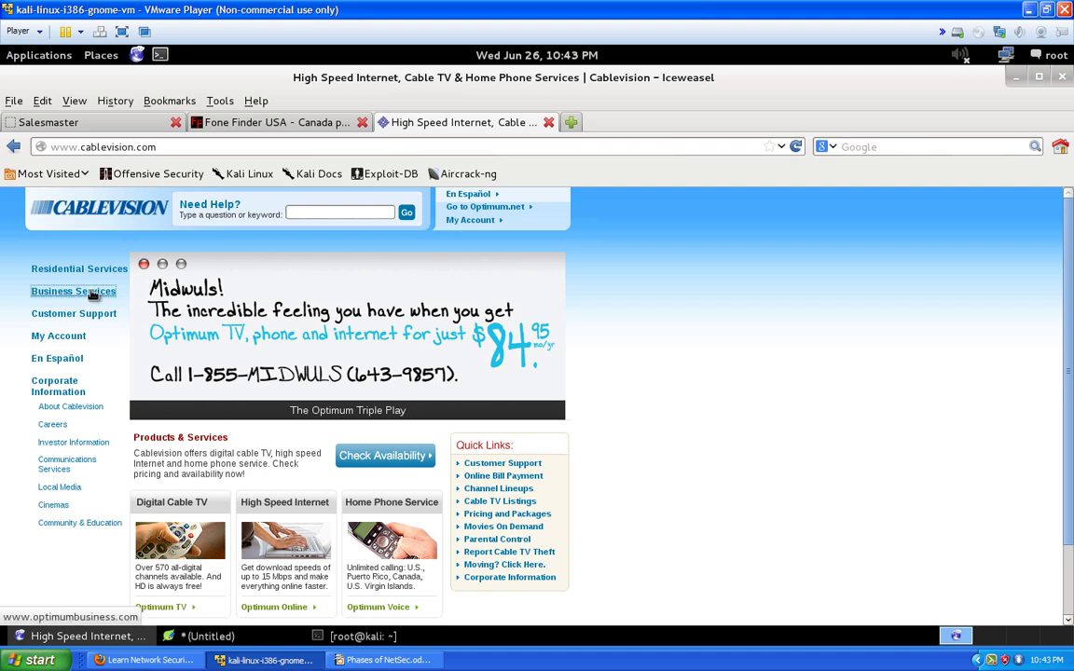
# Go from Cablevision's Business Services to optimumbusiness.com and review the $29.95 internet and phone offers
pyautogui.click(93, 295)
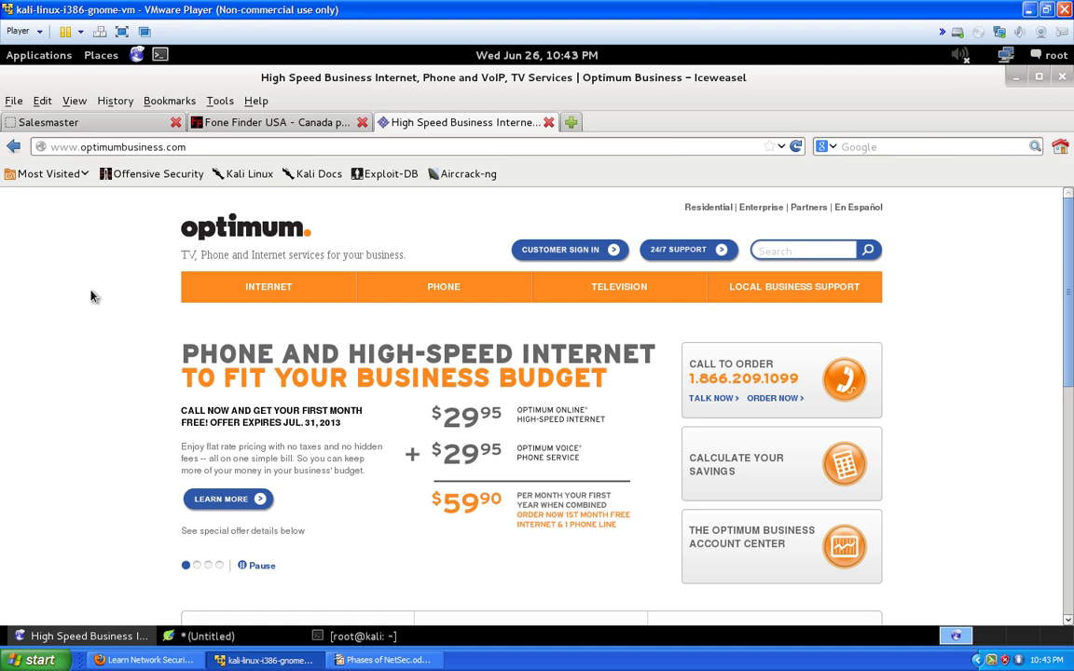
pyautogui.scroll(-4, 94, 296)
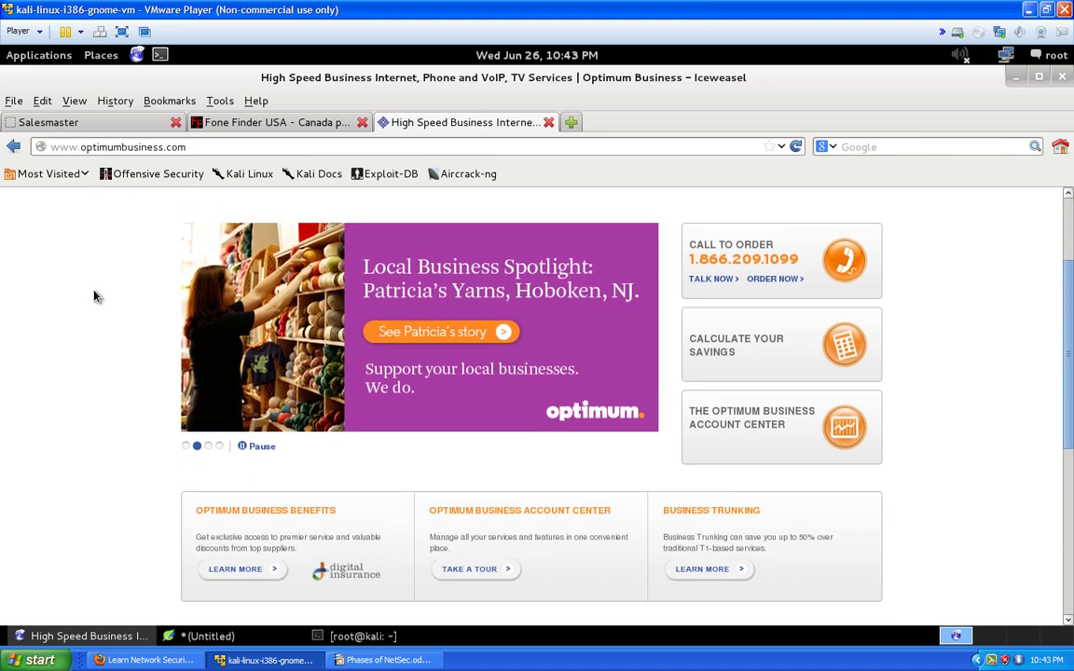